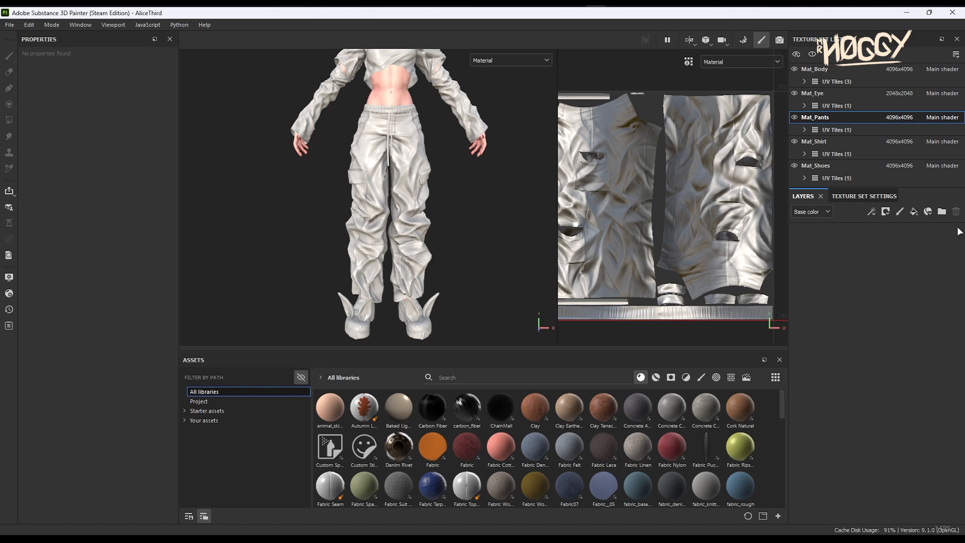
Step: Add a folder named Pants to the Mat_Pants texture set's layers and give it a black mask
click(942, 212)
double_click(831, 237)
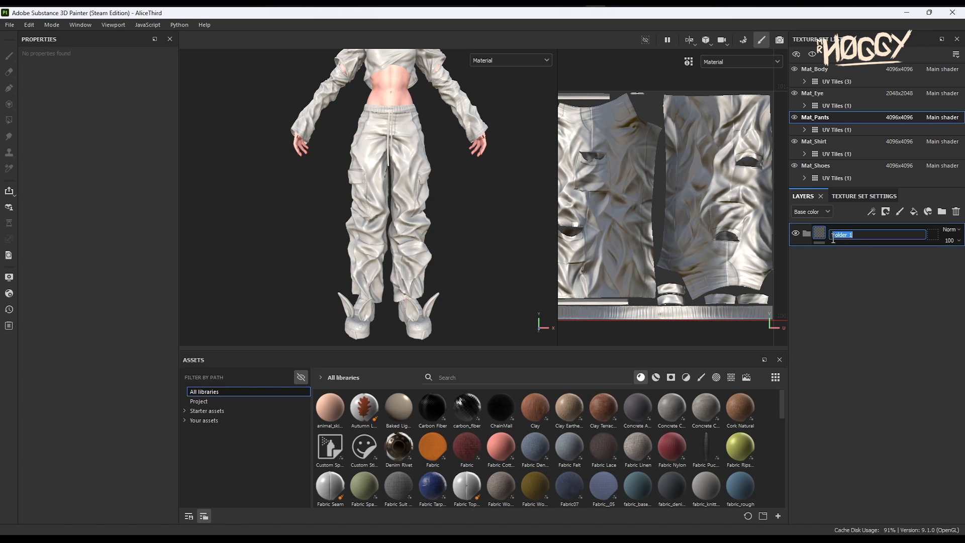
key(Caps_Lock)
key(BackSpace)
text(P)
key(Caps_Lock)
text(ants)
right_click(833, 237)
click(852, 12)
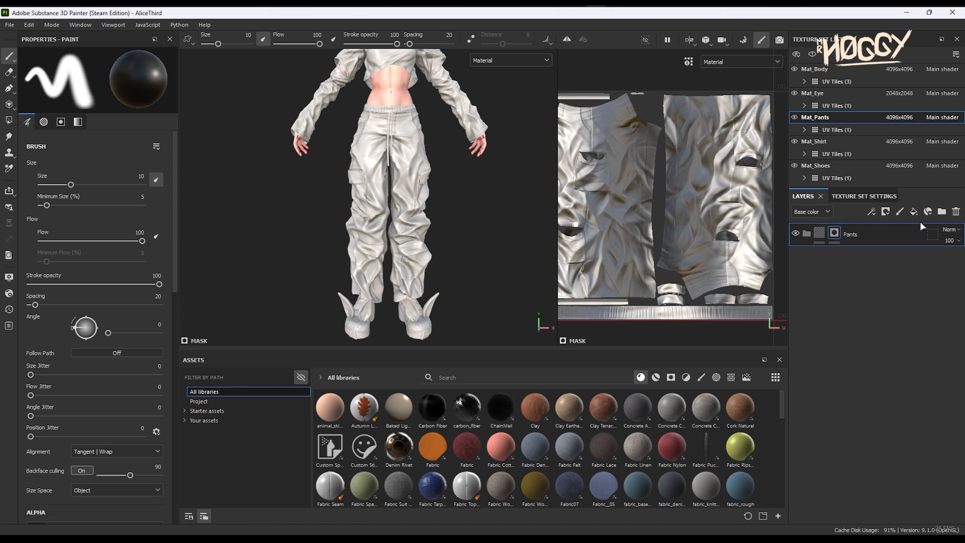
Step: Add a fill layer below the Pants folder and set its roughness to 0.8117
click(915, 214)
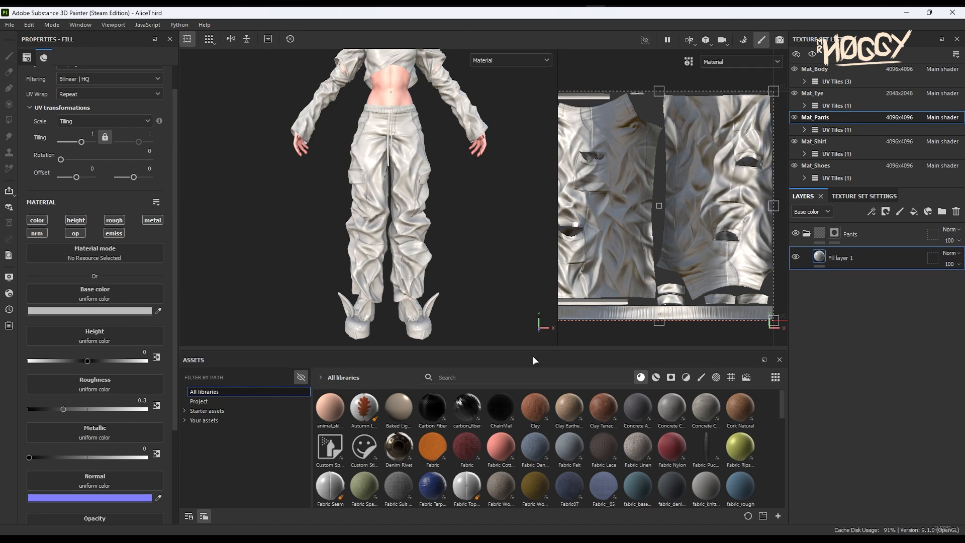
scroll(114, 346, down, 2)
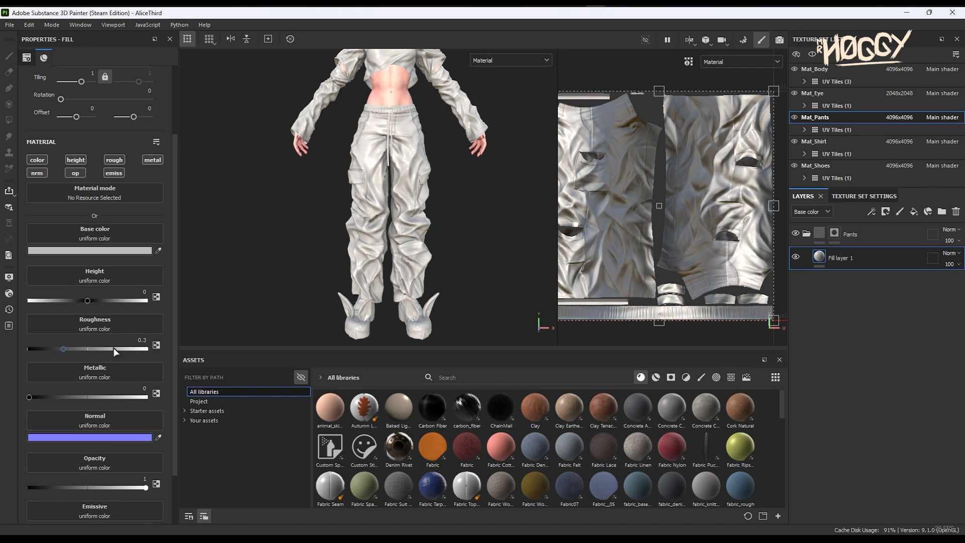
drag(115, 348, 124, 347)
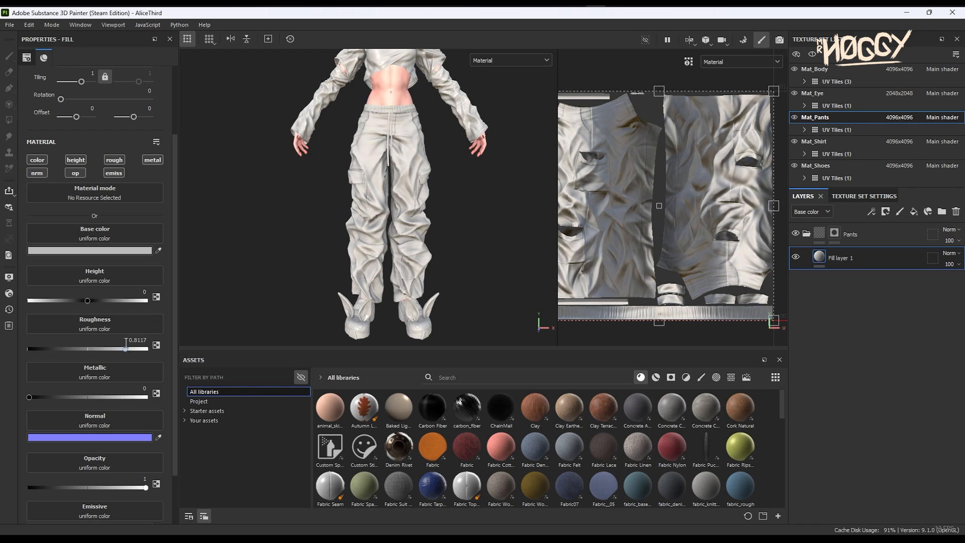
Step: Set the fill layer's base color to a medium teal green
click(90, 249)
drag(217, 417, 216, 429)
click(173, 415)
click(157, 409)
drag(155, 403, 154, 399)
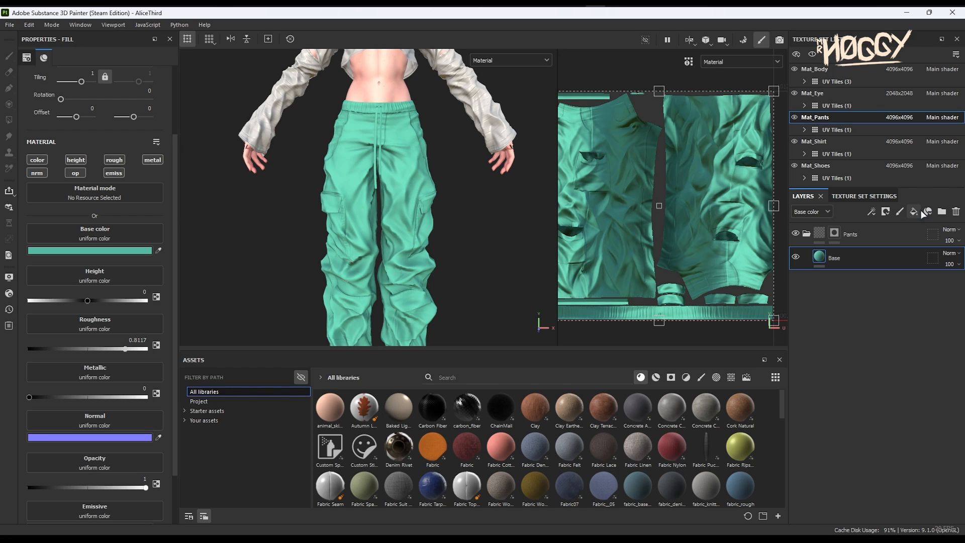
Step: Add a second fill layer above Base and limit it to the color channel only
click(913, 211)
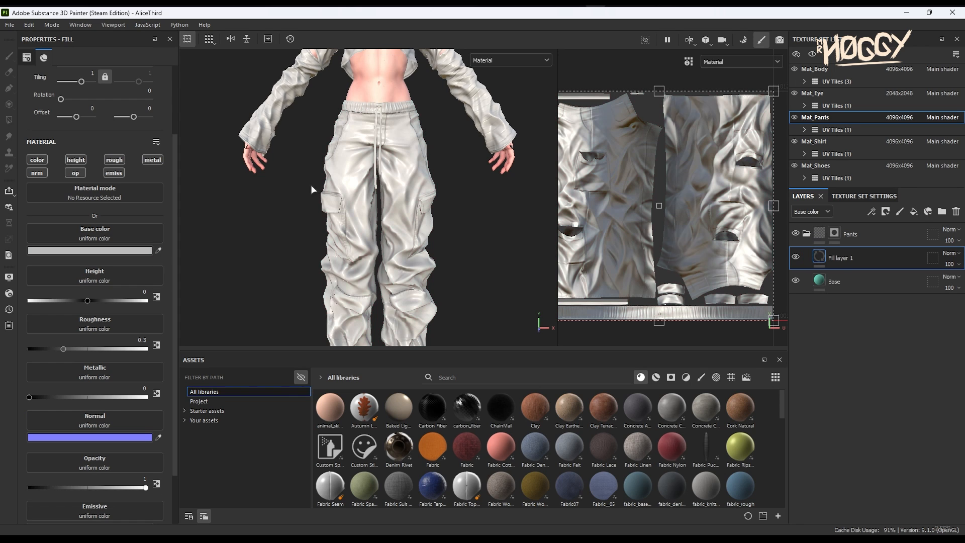
scroll(435, 203, up, 4)
middle_drag(435, 203, 412, 177)
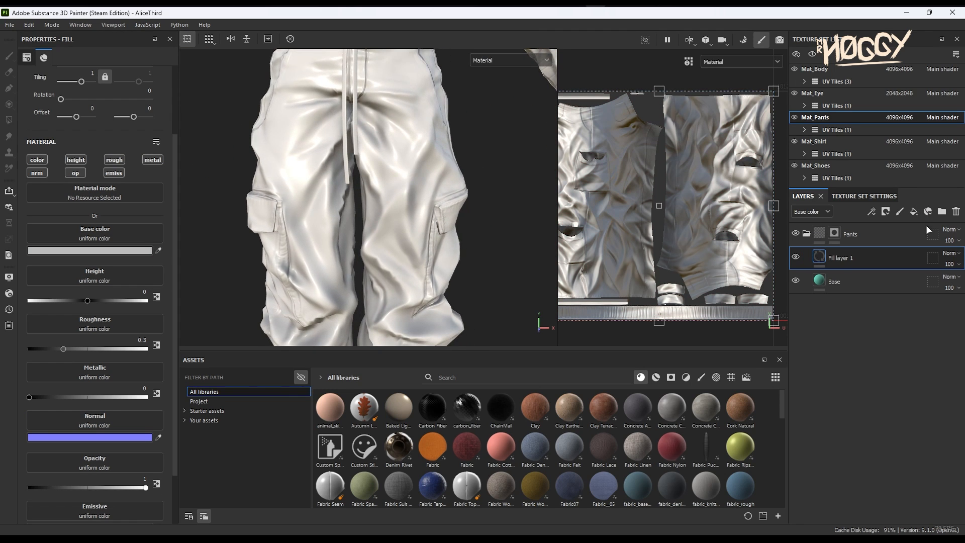
click(36, 160)
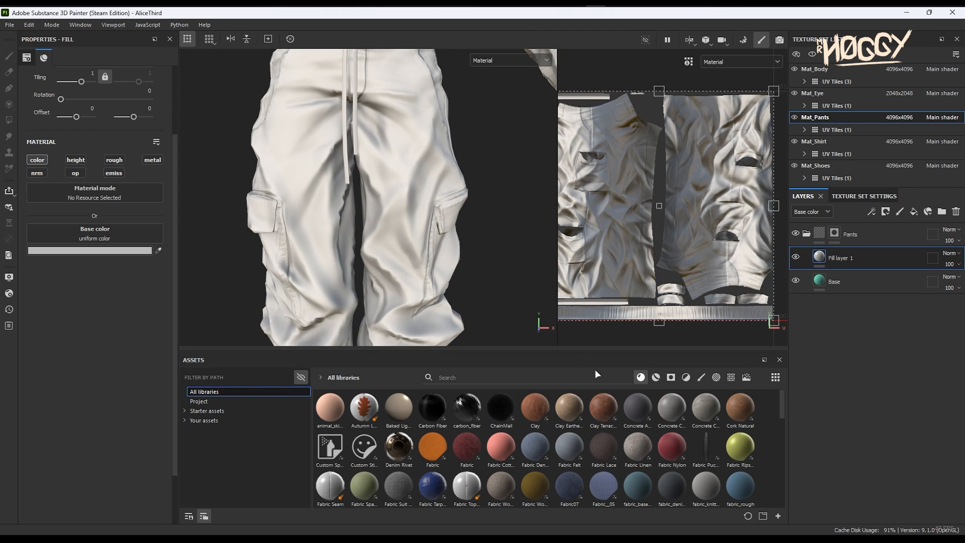
Step: Give the new fill layer a black mask with a fill that uses the Weave 2 texture from the starter assets
click(731, 377)
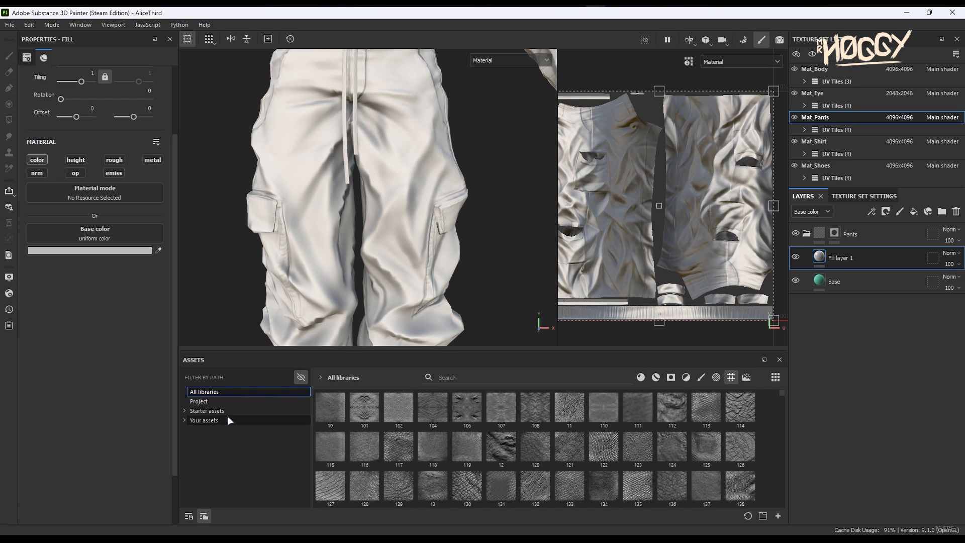
click(210, 410)
scroll(465, 421, down, 10)
scroll(465, 421, down, 1)
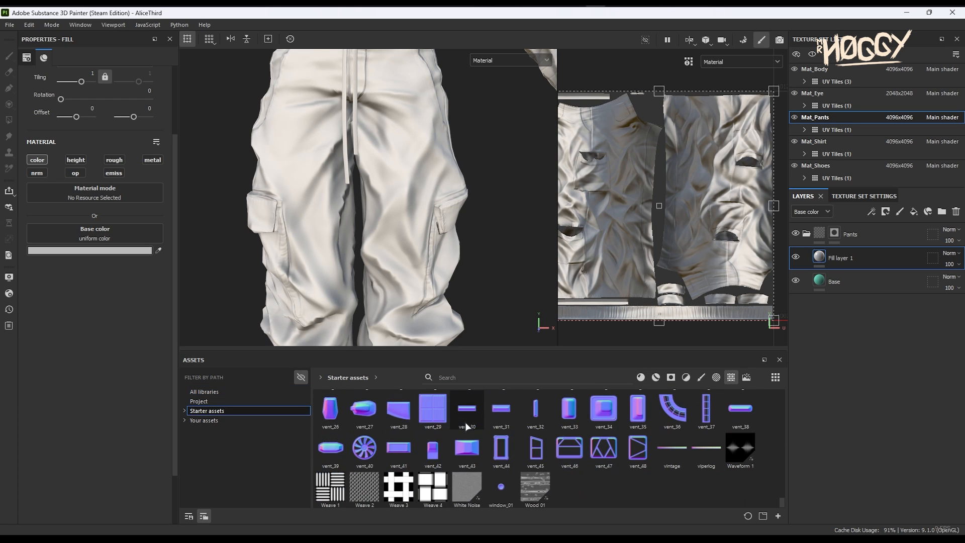
mouse_move(364, 490)
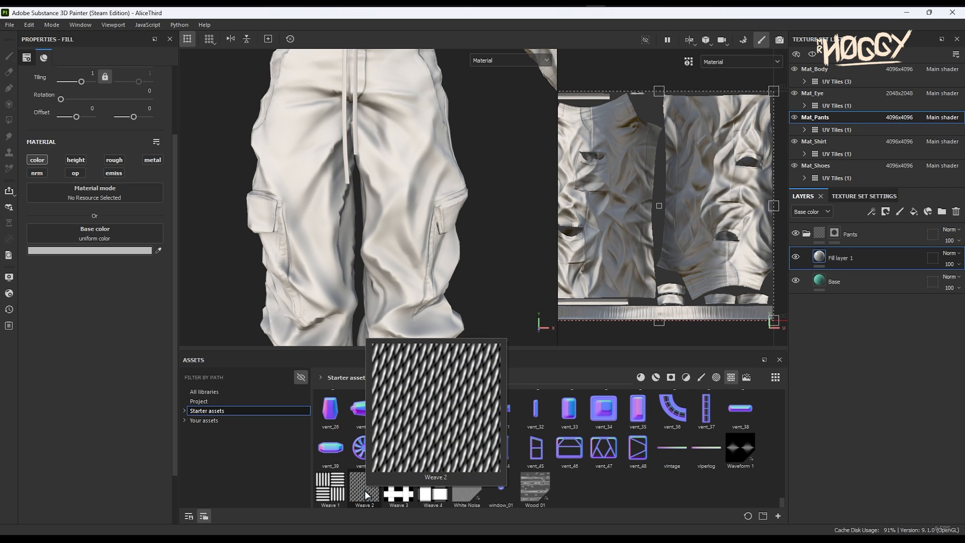
right_click(849, 258)
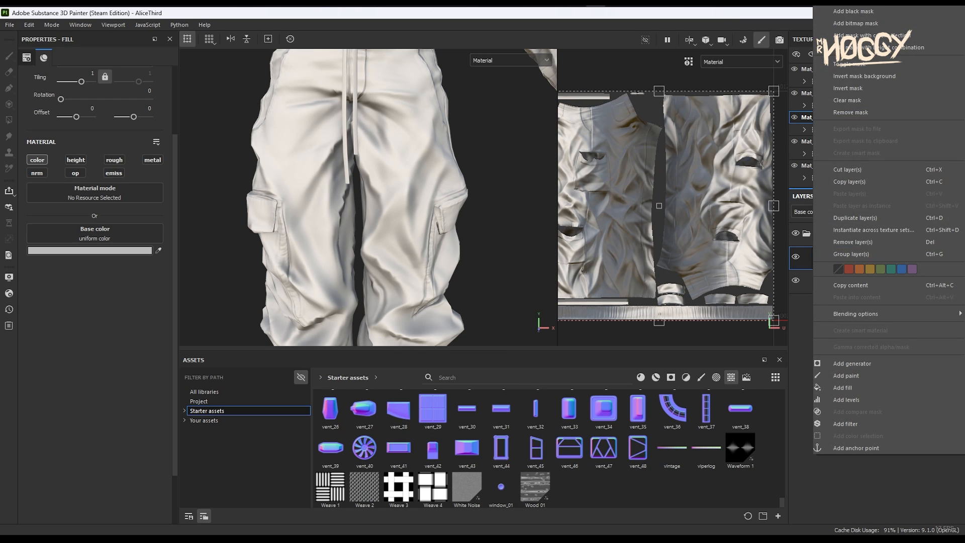
click(853, 11)
right_click(834, 256)
click(868, 340)
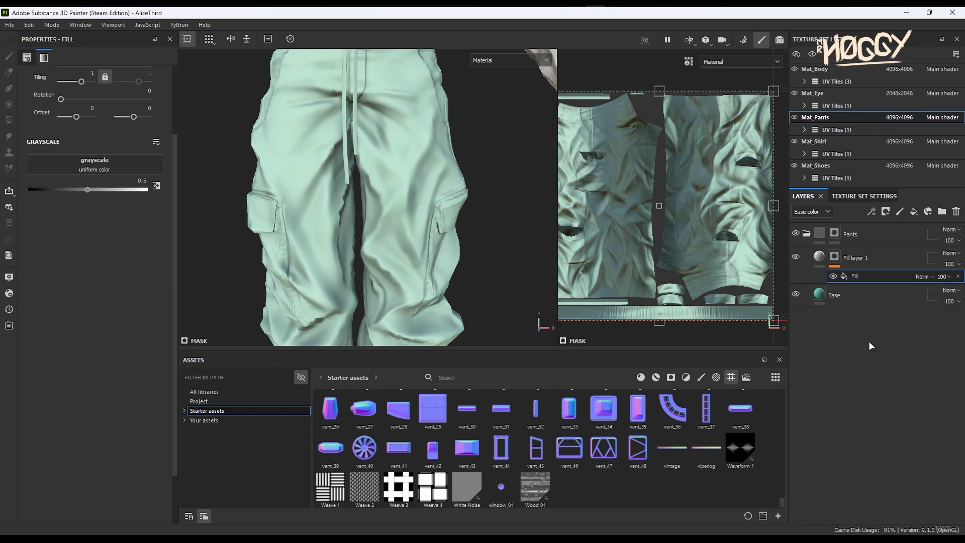
drag(357, 486, 118, 164)
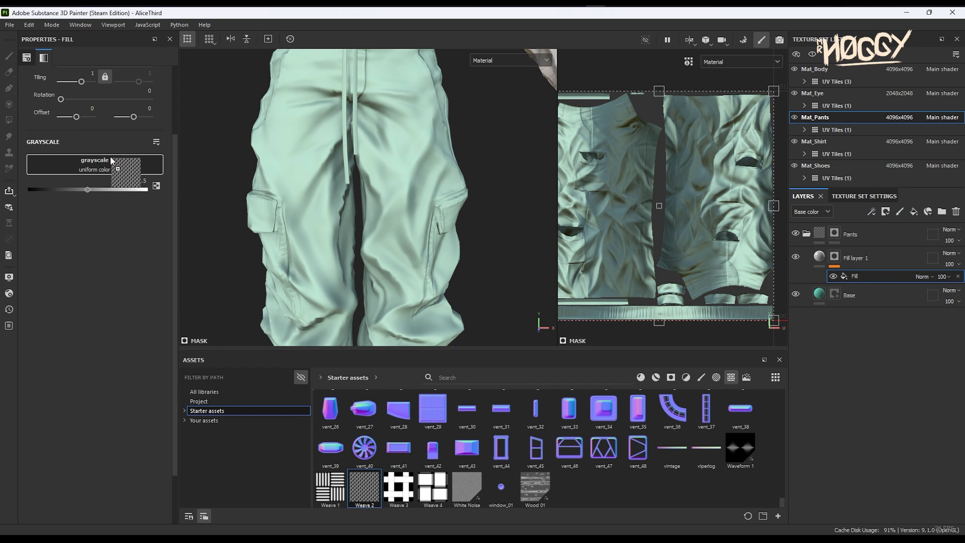
Step: Set the Weave 2 mask fill's pattern tiling to 12 and its UV tiling to 4
click(50, 278)
drag(67, 296, 127, 296)
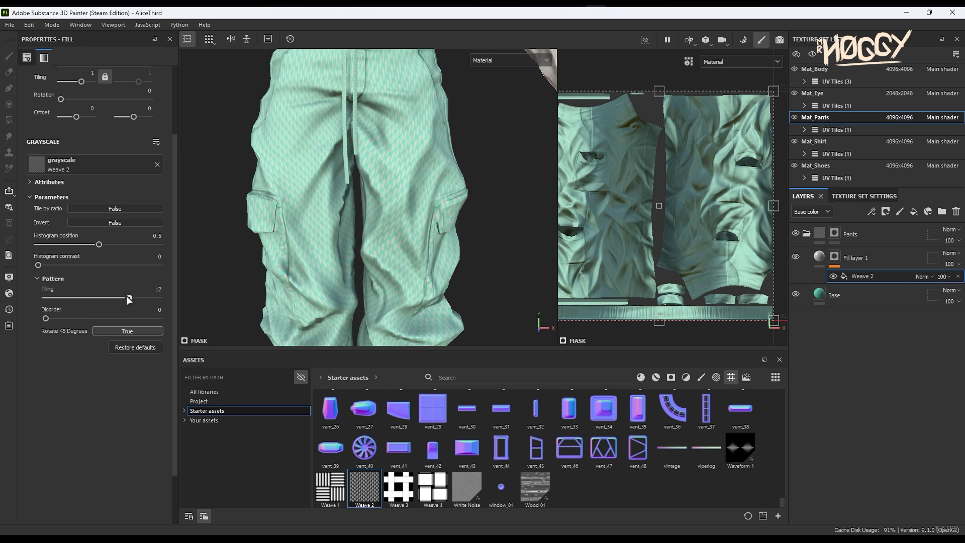
scroll(474, 158, up, 2)
scroll(97, 128, up, 2)
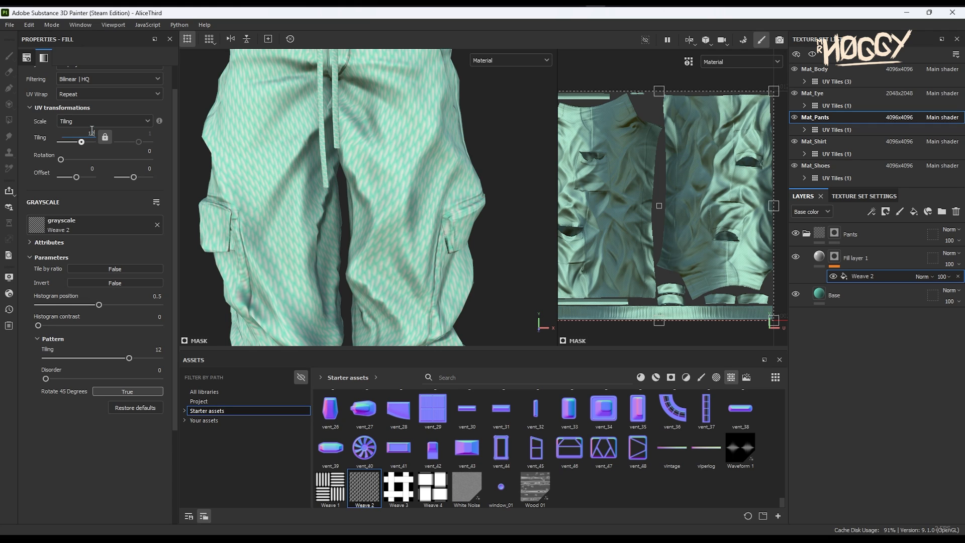
key(Return)
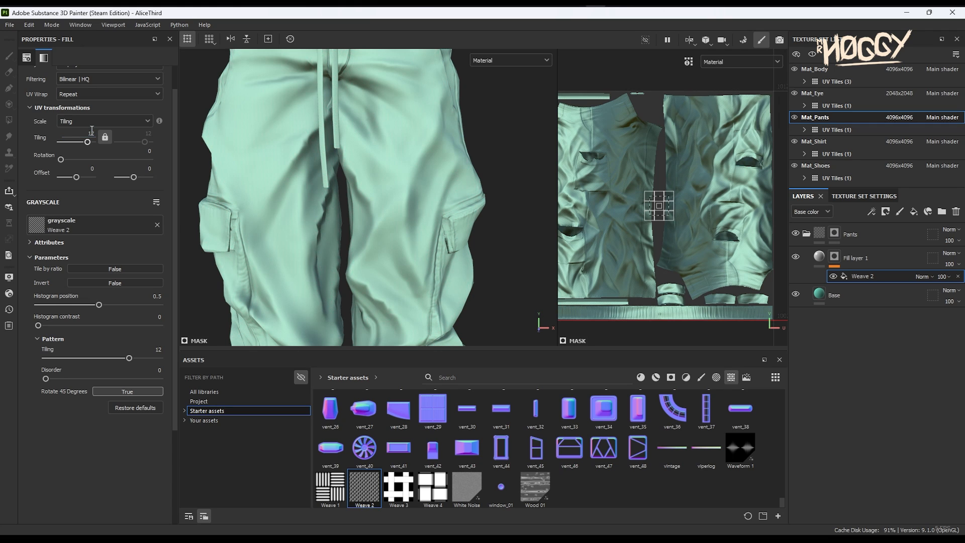
text(4)
key(Return)
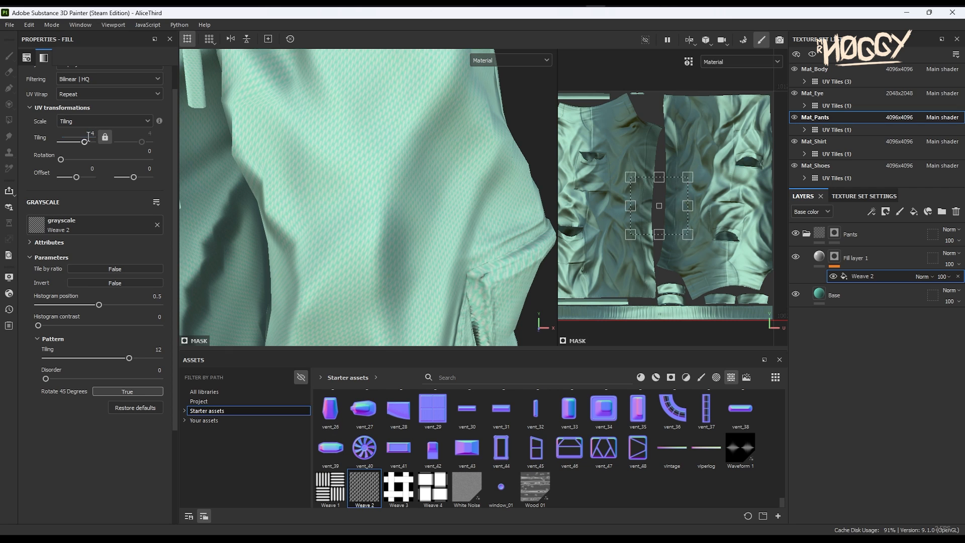
Step: Rotate the weave mask's UV projection to 270 degrees
mouse_move(196, 154)
alt+mouse_down()
mouse_move(237, 156)
mouse_move(188, 157)
alt+mouse_up()
drag(683, 140, 719, 174)
alt+middle_drag(434, 227, 442, 190)
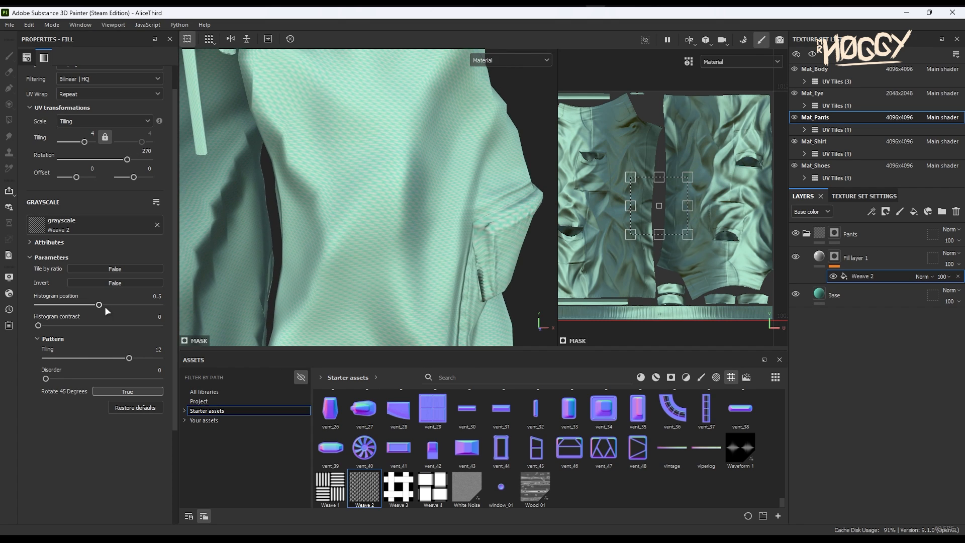
Step: Set the weave mask's histogram position to 0.48 and histogram contrast to 0.33
click(118, 302)
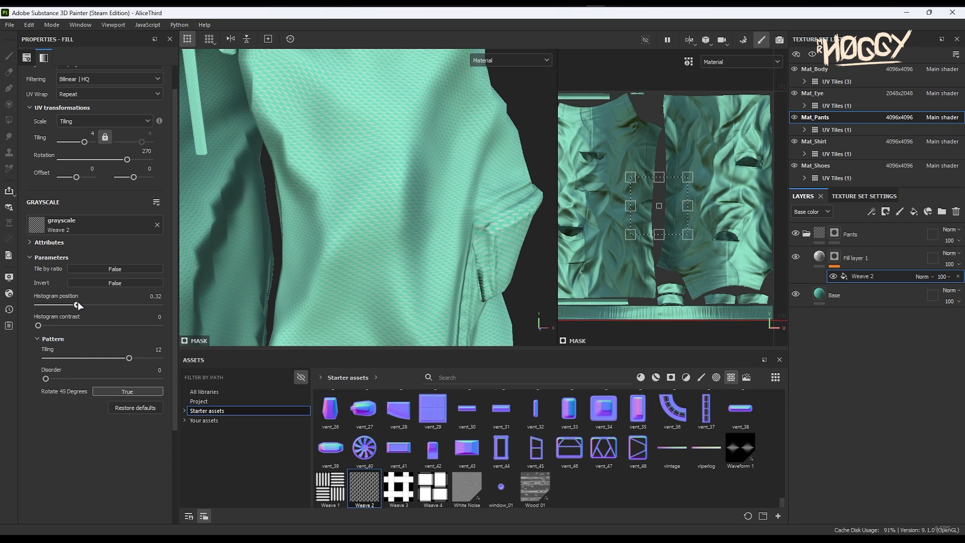
click(93, 303)
click(78, 326)
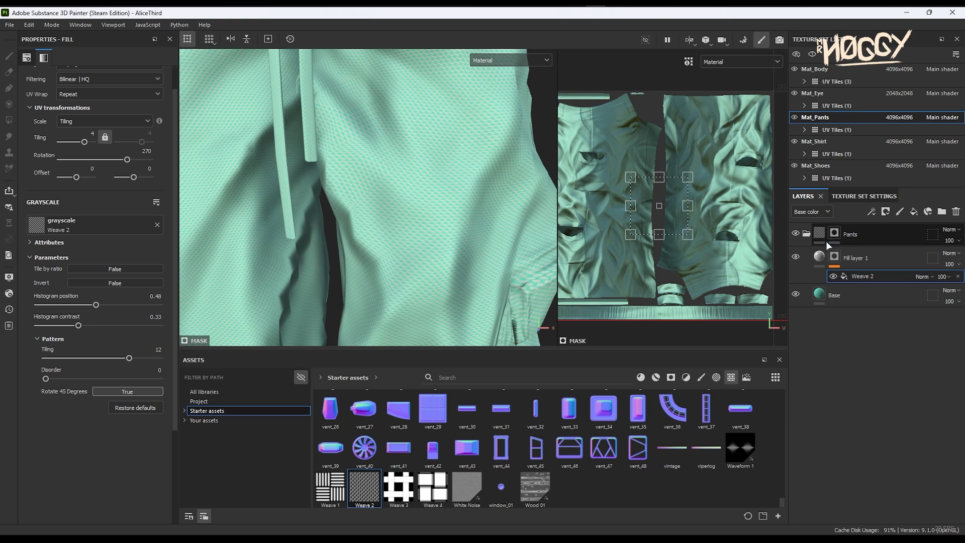
Step: Change the woven fill layer's base color to light teal 79C1B4
click(818, 257)
click(89, 310)
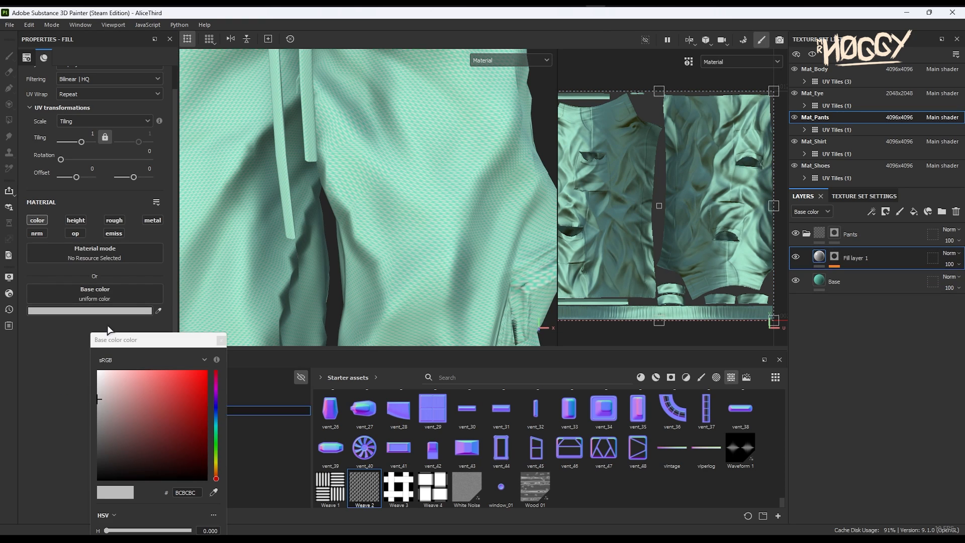
drag(215, 451, 216, 437)
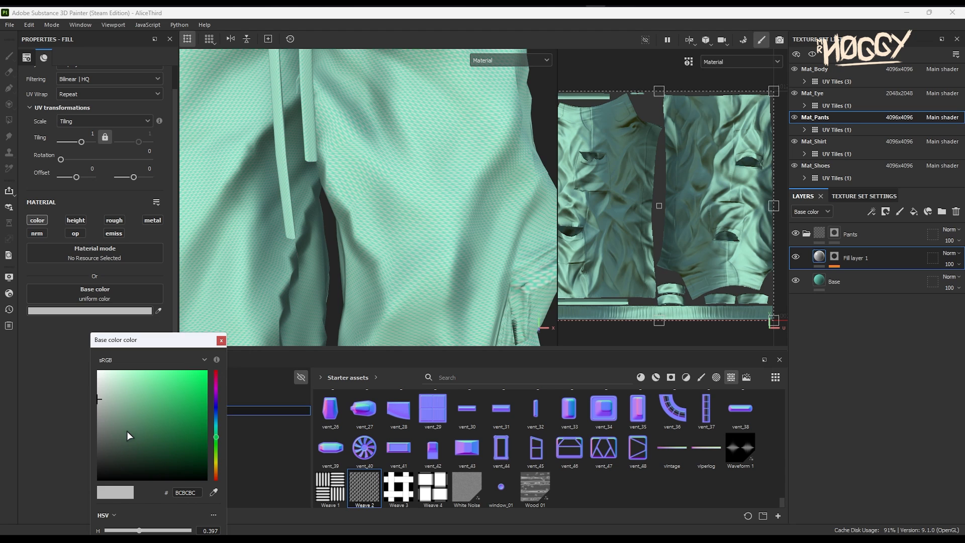
drag(128, 423, 129, 411)
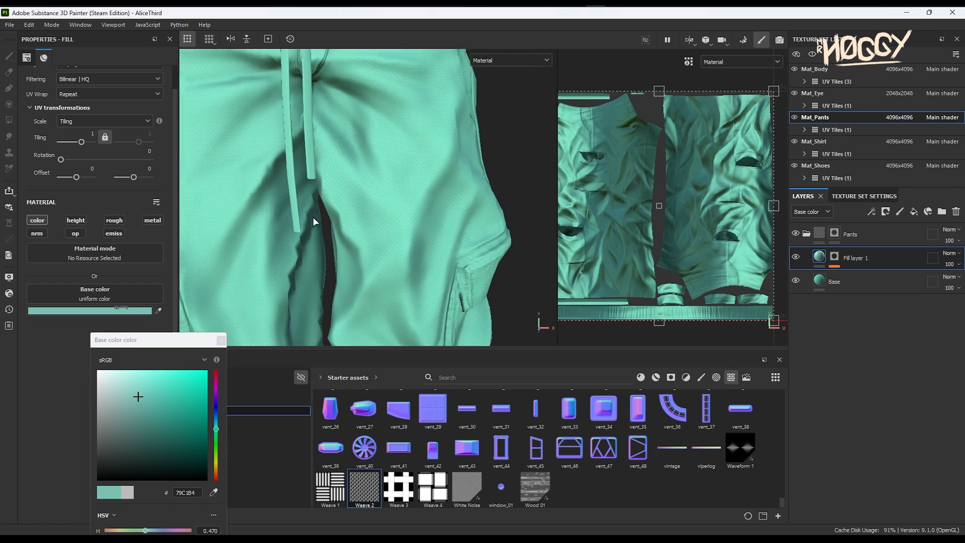
scroll(314, 221, down, 5)
scroll(344, 209, up, 6)
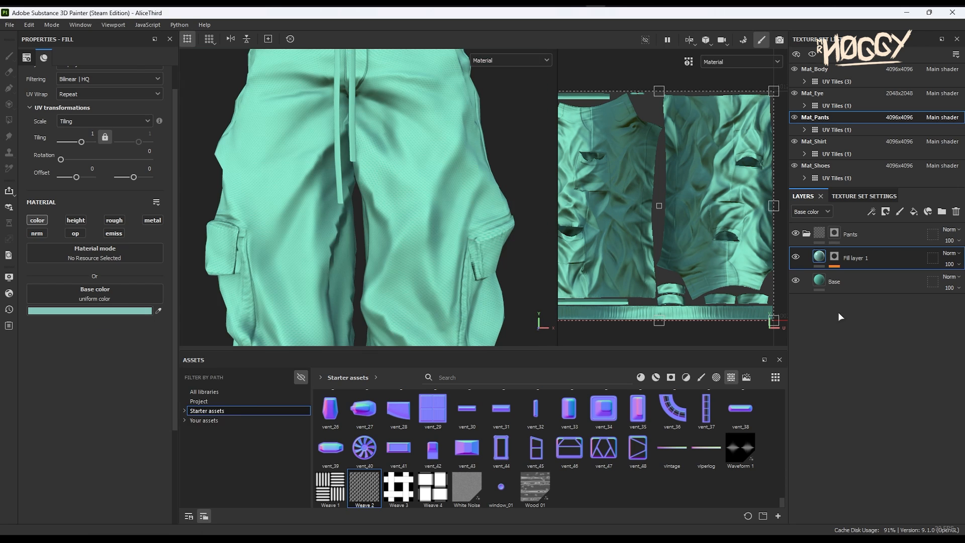
Step: Rename the woven fill layer as Color01
double_click(864, 257)
key(Caps_Lock)
text(C)
key(Caps_Lock)
text(olor01)
key(Return)
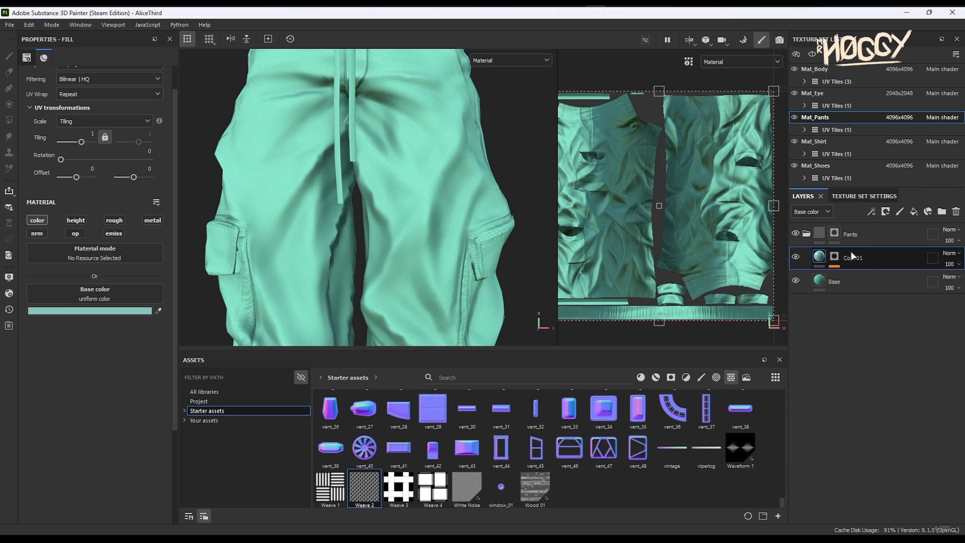
Step: Duplicate the Color01 layer and name the copy Color02
right_click(872, 254)
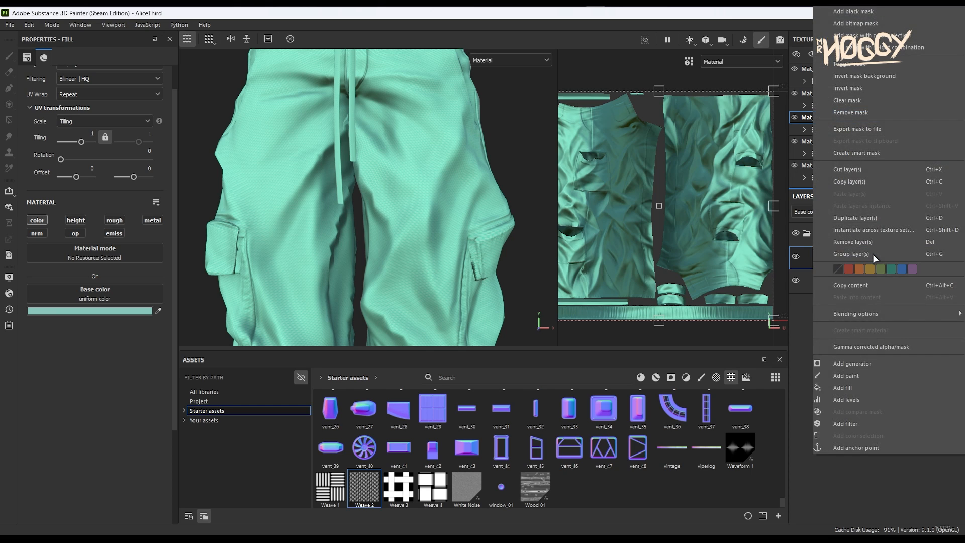
click(857, 218)
key(BackSpace)
key(BackSpace)
key(BackSpace)
key(BackSpace)
key(BackSpace)
key(BackSpace)
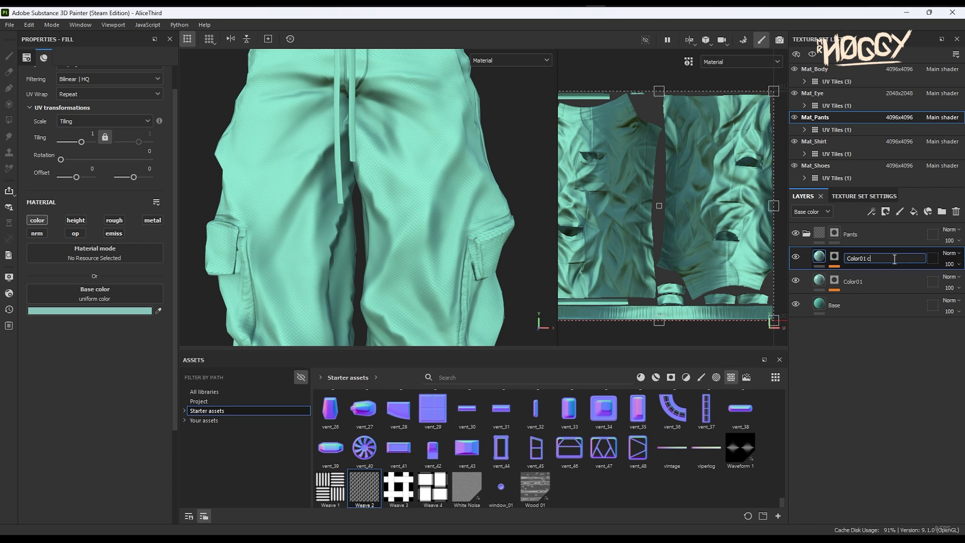
text(2)
Step: Change Color02's base color to a darker teal green and rotate its Weave 2 mask fill to 180 degrees
click(88, 310)
drag(215, 425, 213, 432)
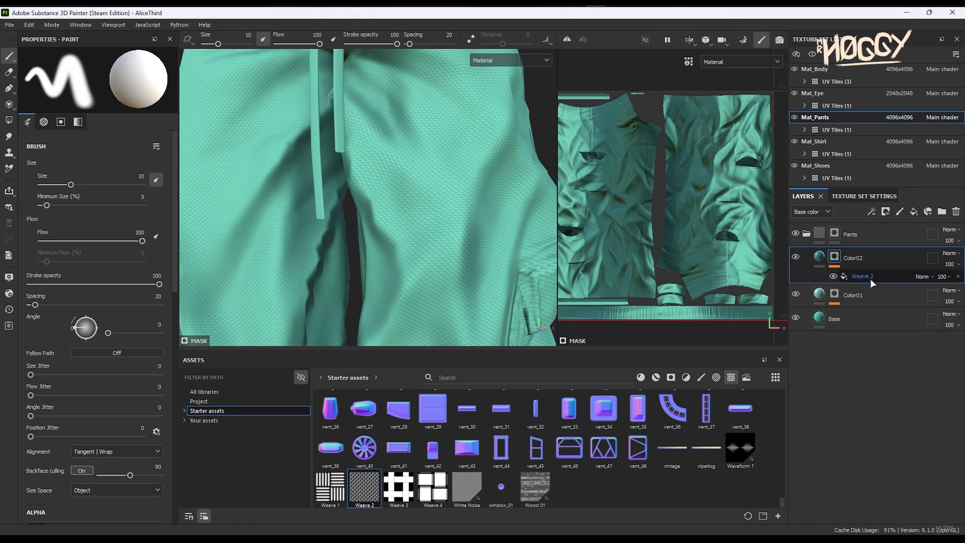
click(869, 278)
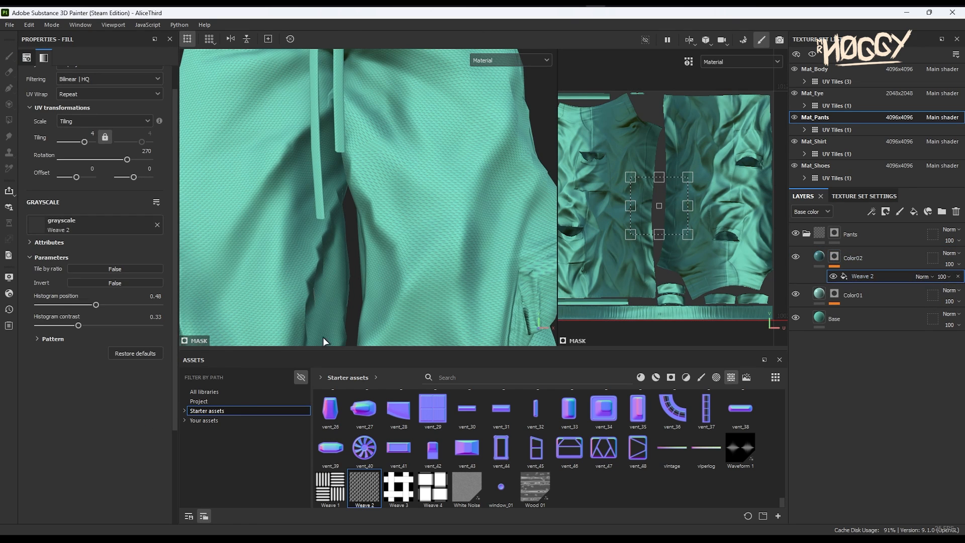
shift+drag(668, 138, 710, 205)
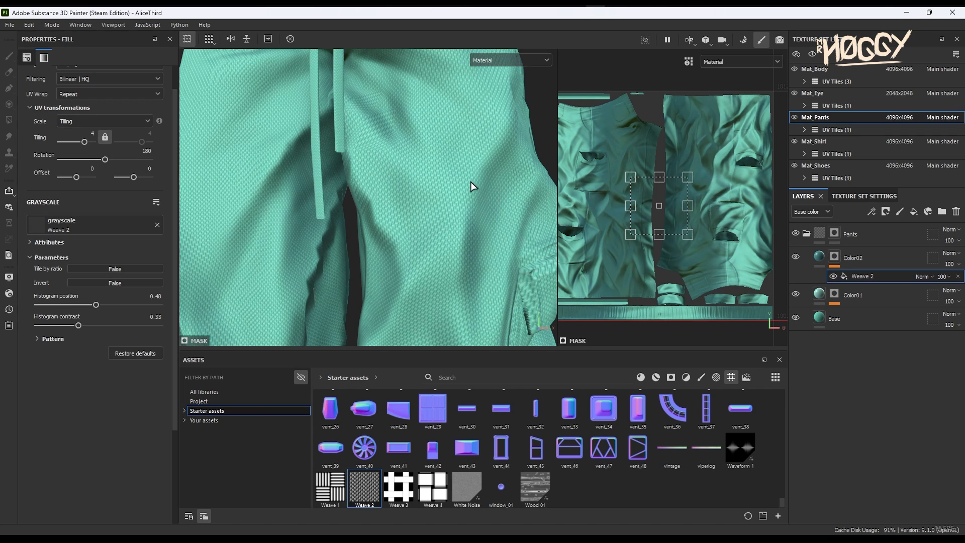
scroll(470, 182, up, 3)
alt+drag(433, 226, 427, 249)
scroll(477, 206, down, 5)
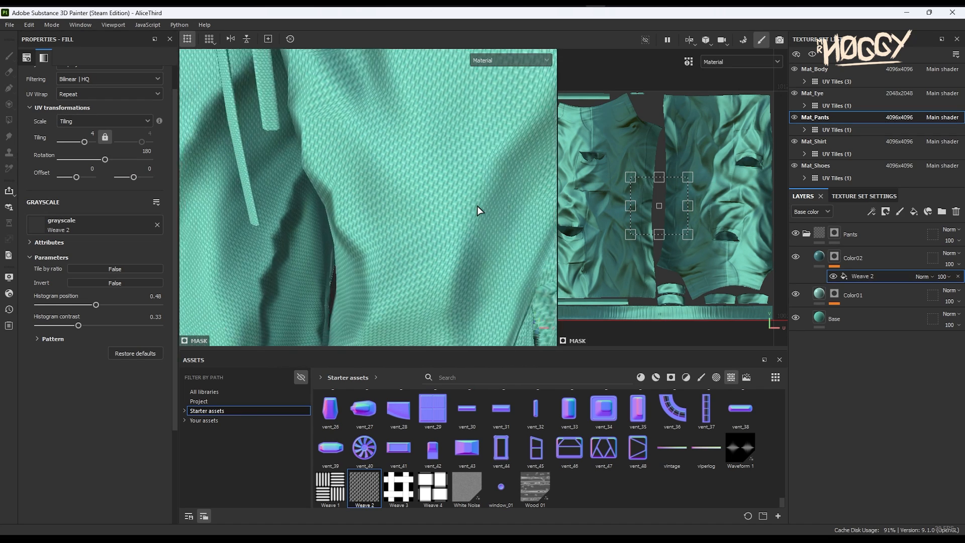
alt+drag(477, 207, 444, 205)
scroll(435, 207, up, 5)
scroll(435, 207, down, 5)
scroll(435, 226, down, 3)
Step: Change the Base layer's base color to a deeper, more saturated teal green
click(858, 320)
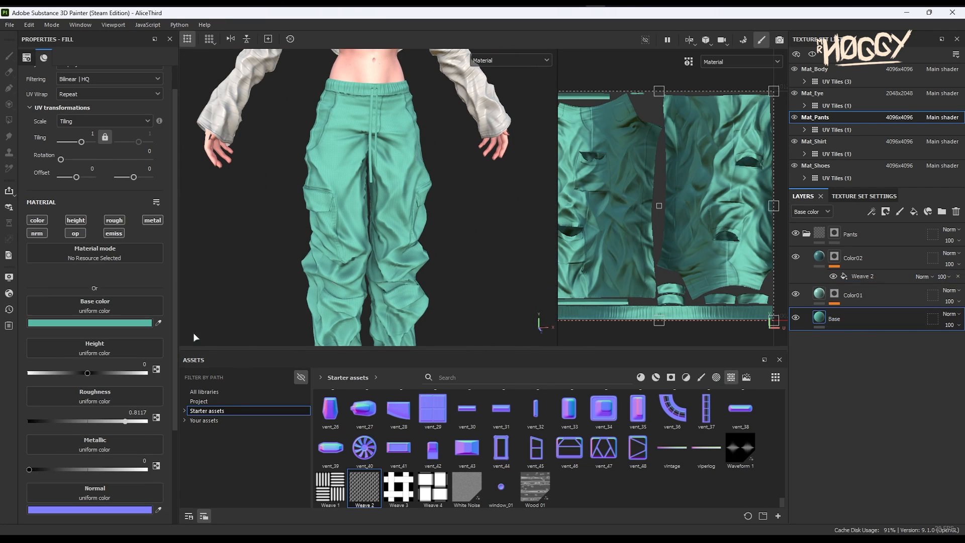
scroll(450, 156, up, 4)
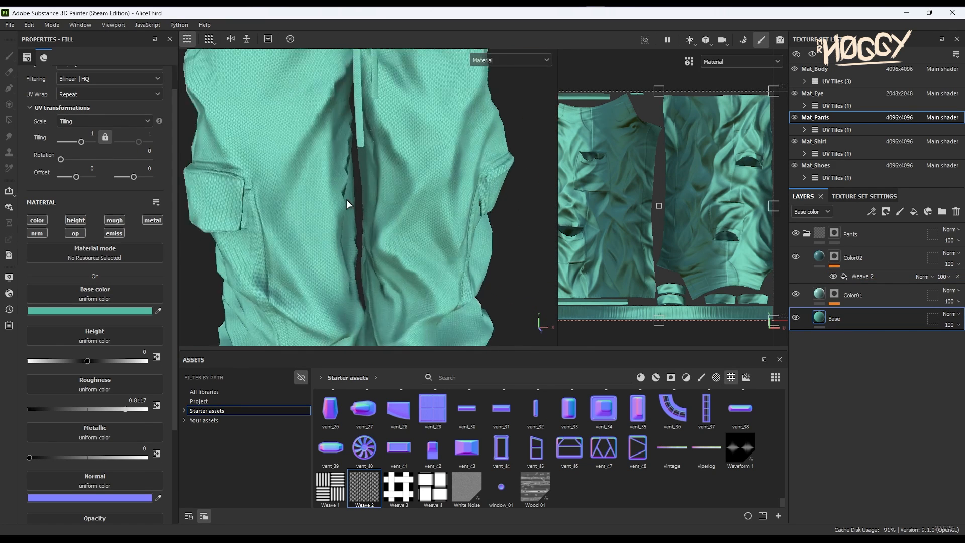
scroll(346, 199, down, 4)
click(110, 311)
click(175, 398)
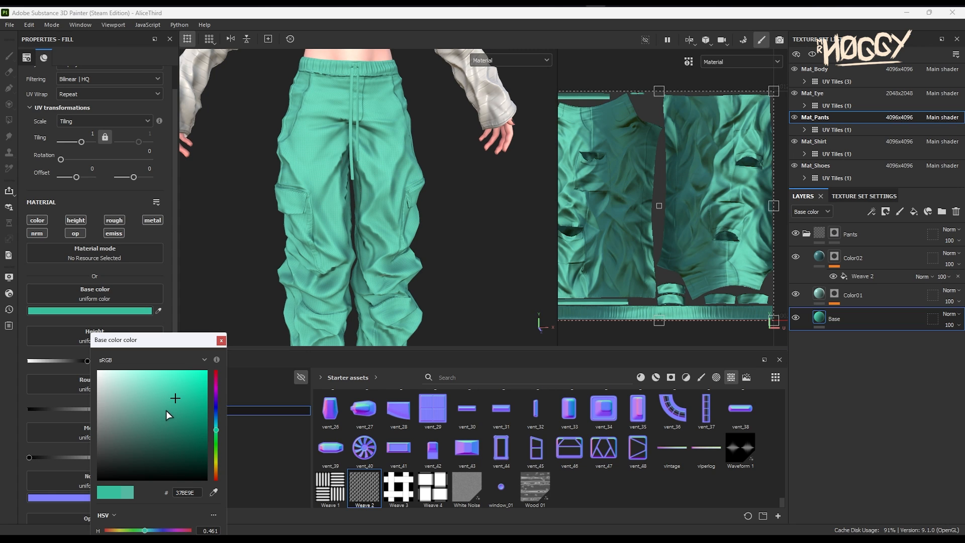
click(177, 410)
click(175, 404)
mouse_move(377, 241)
alt+mouse_down()
mouse_move(299, 252)
mouse_move(382, 216)
mouse_move(521, 246)
mouse_move(372, 241)
alt+mouse_up()
scroll(384, 212, up, 4)
scroll(384, 212, down, 5)
scroll(415, 290, down, 3)
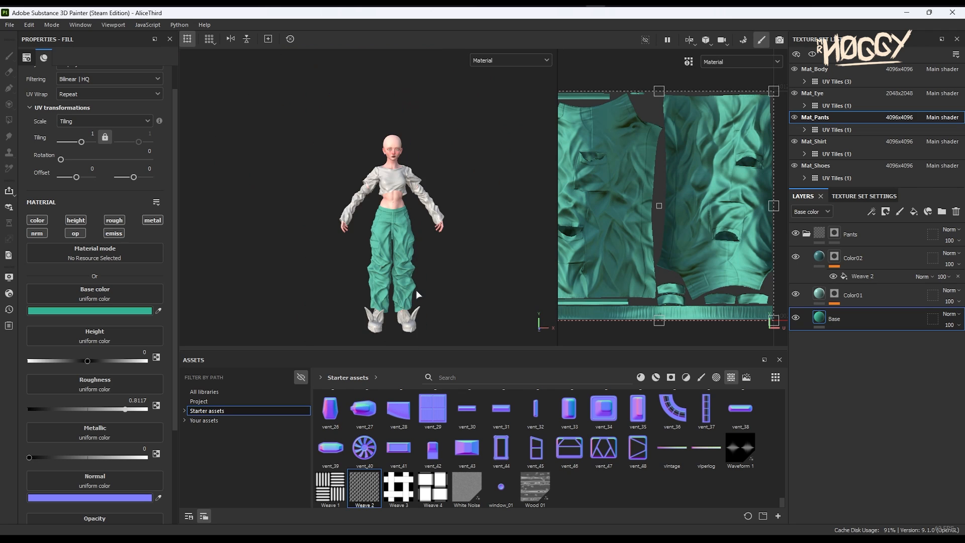
scroll(366, 192, up, 7)
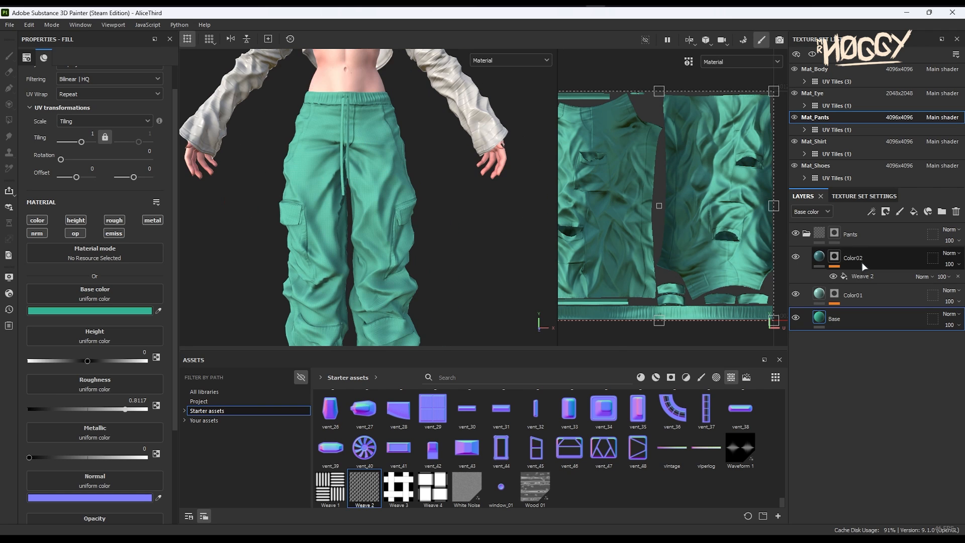
Step: Add a new fill layer above Color02 with only the height channel enabled
click(834, 257)
scroll(236, 203, up, 3)
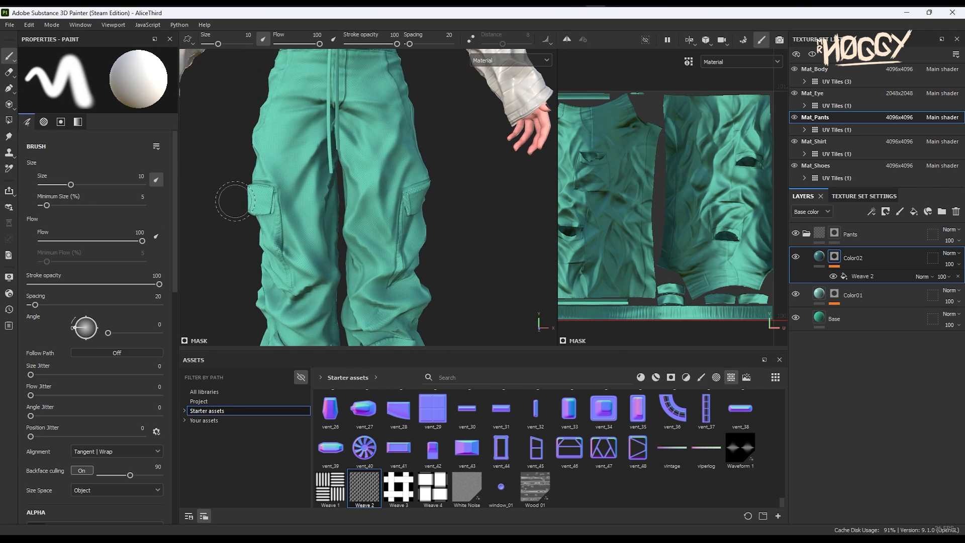
scroll(252, 227, up, 2)
alt+middle_drag(393, 252, 376, 240)
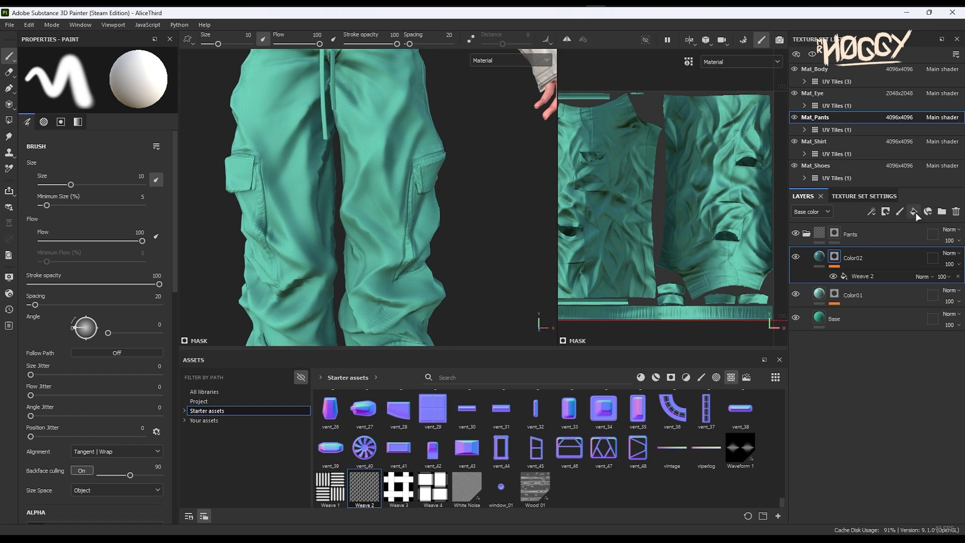
click(914, 212)
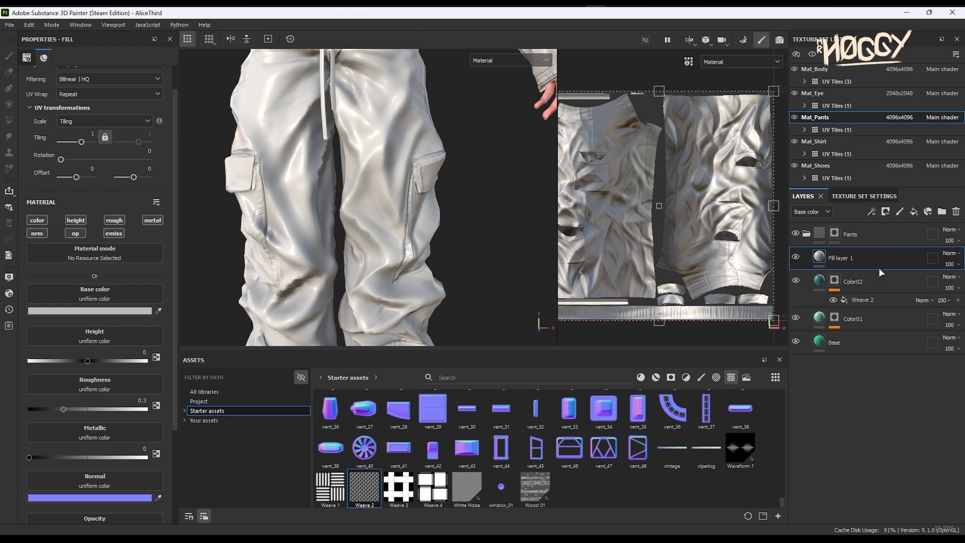
alt+click(73, 221)
Step: Assign the Fibers 2 texture to the new fill layer's height and set its pattern tiling to 12
scroll(588, 474, up, 3)
scroll(588, 473, up, 10)
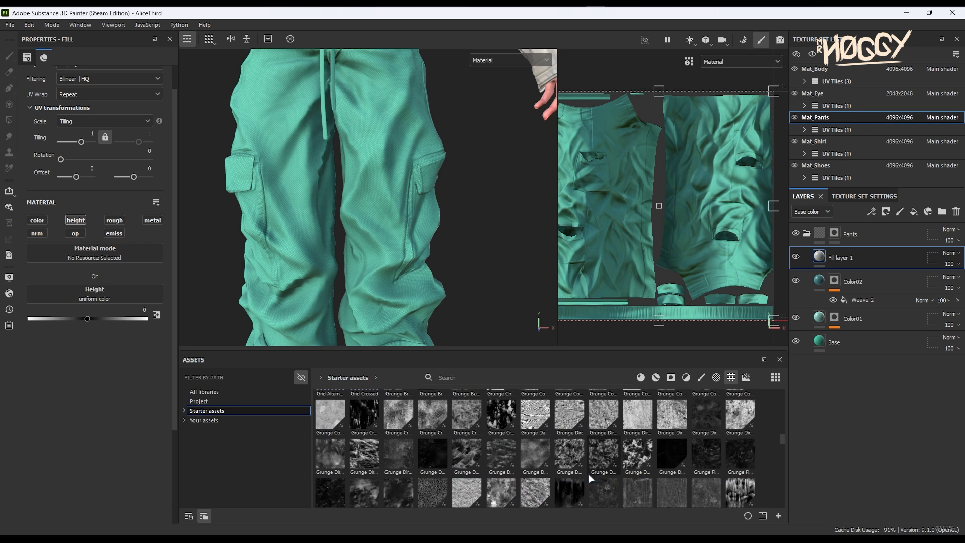
scroll(588, 473, up, 5)
drag(366, 505, 118, 295)
click(52, 406)
click(131, 425)
Step: Try a UV tiling of 24 on the Fibers 2 fill layer, and settle on 8
click(89, 136)
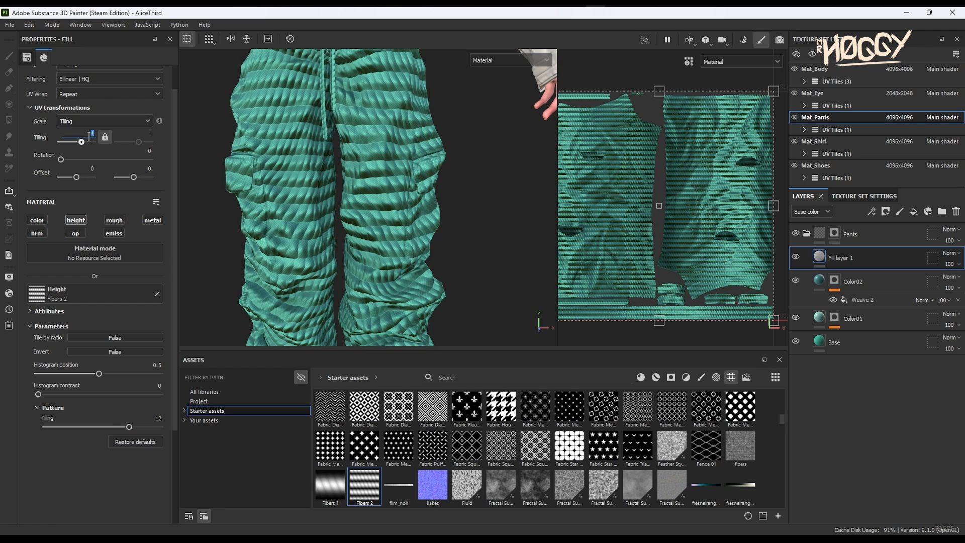
text(24)
key(Return)
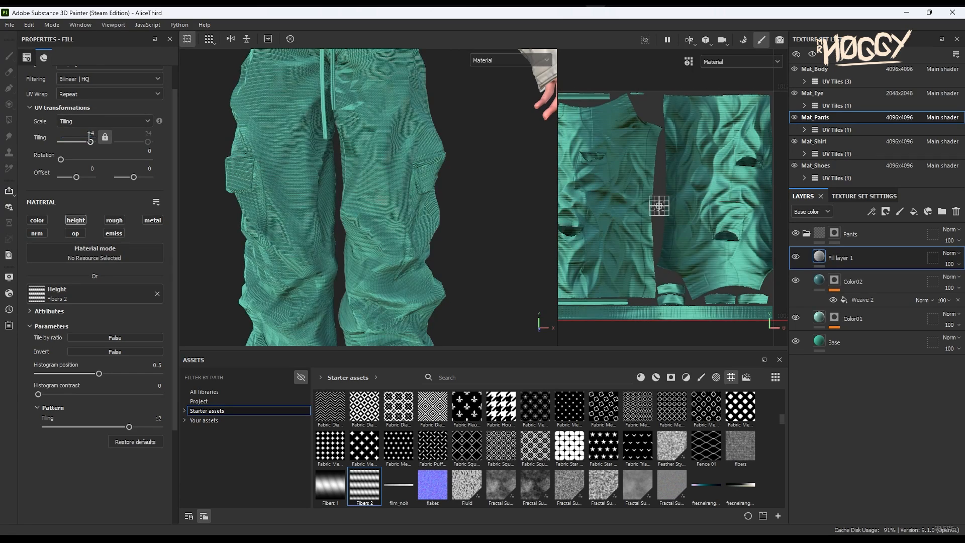
click(89, 137)
text(8)
key(Return)
alt+drag(267, 139, 296, 169)
Step: Rotate the Fibers 2 fill to 45 degrees so the ribs run diagonally across the pants
click(145, 153)
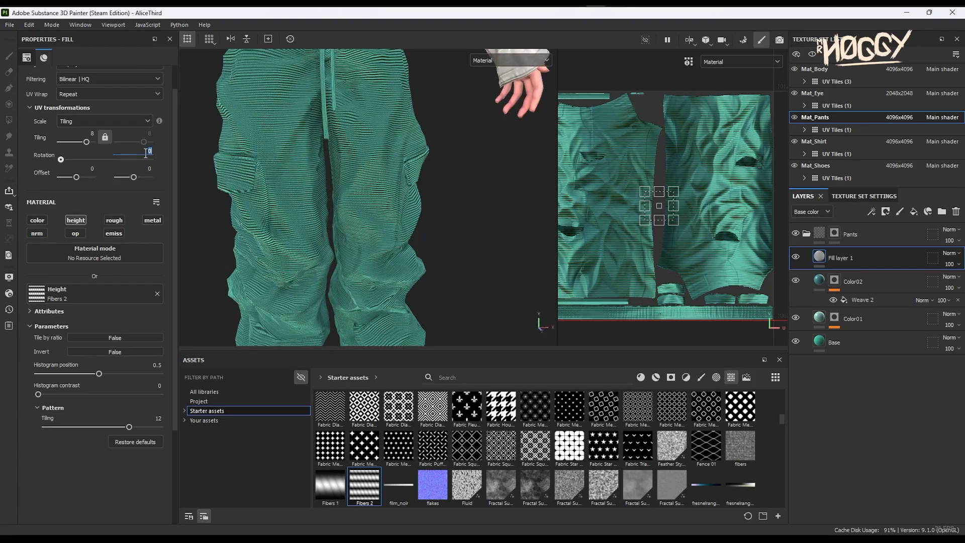
text(45)
key(Return)
alt+drag(378, 165, 357, 239)
scroll(390, 104, up, 3)
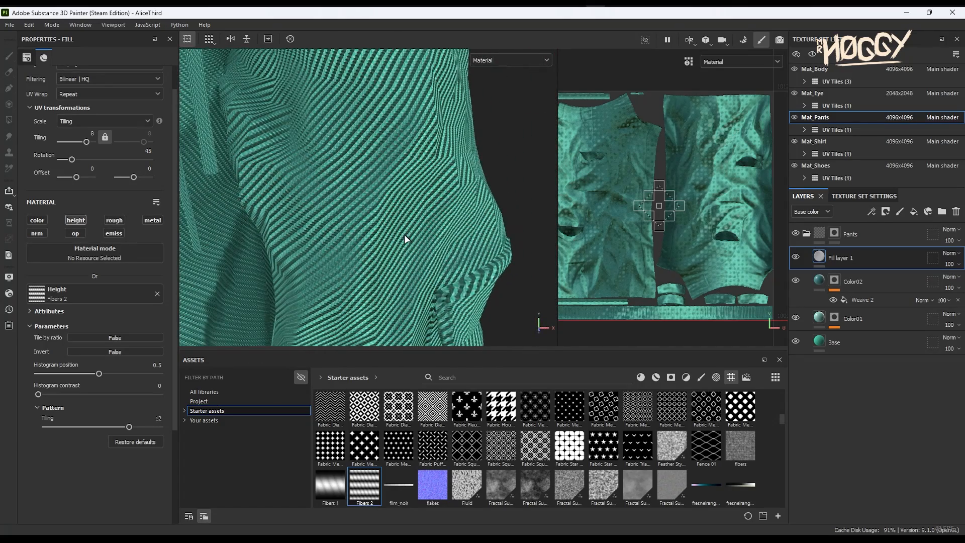
Step: Add a height Levels adjustment to the Fibers 2 layer with midtone 5.744, input white 0.807 and output maximum 0.131
right_click(798, 258)
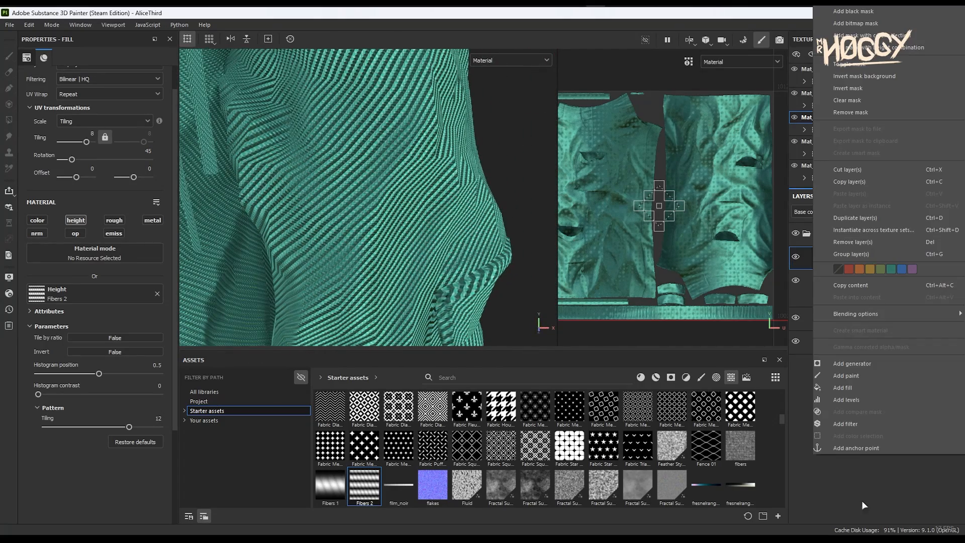
click(847, 399)
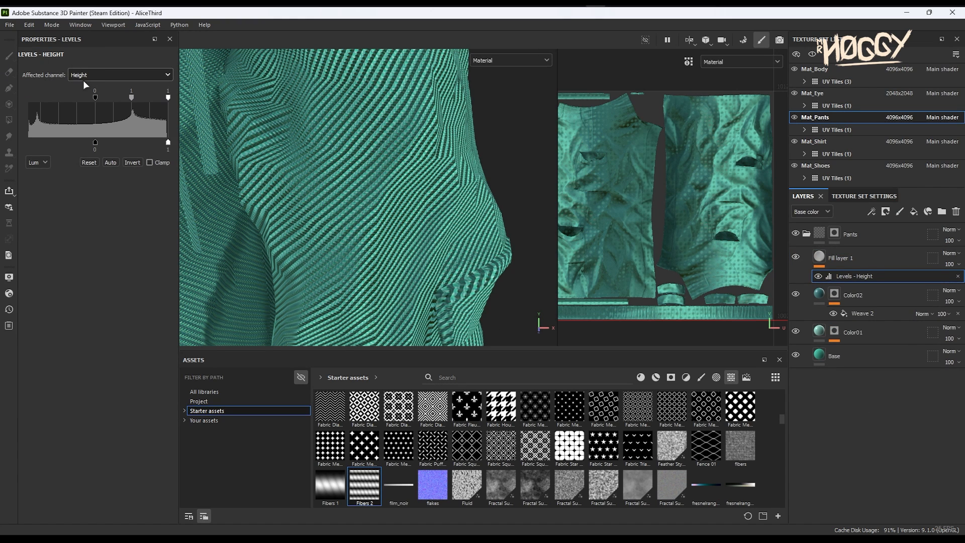
drag(169, 99, 113, 96)
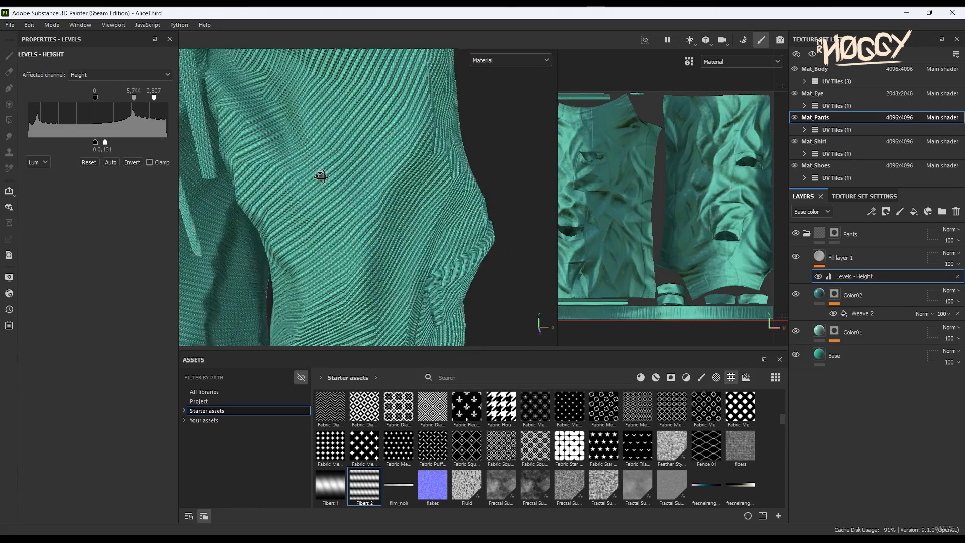
mouse_move(320, 175)
alt+mouse_down()
mouse_move(377, 180)
mouse_move(279, 181)
mouse_move(319, 183)
alt+mouse_up()
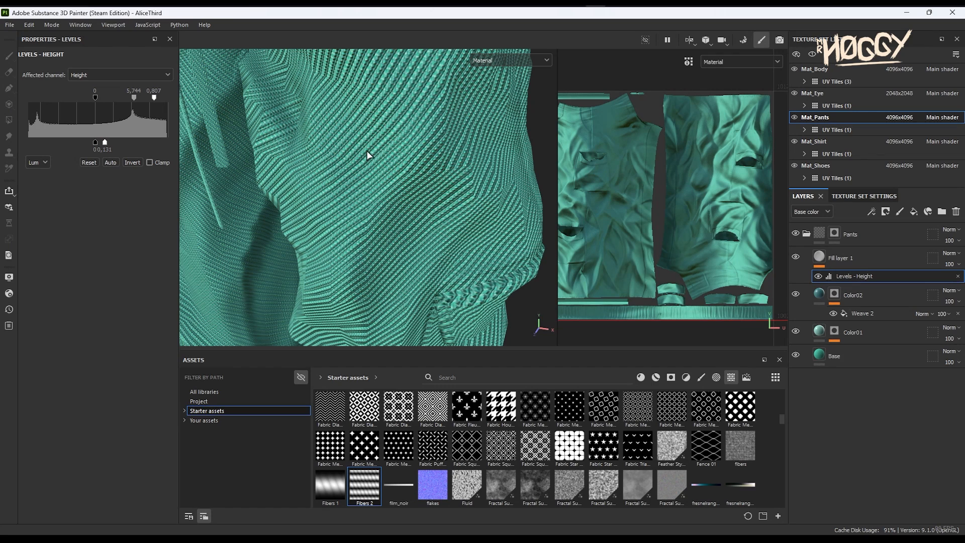
alt+drag(326, 174, 357, 153)
alt+right_drag(357, 153, 415, 203)
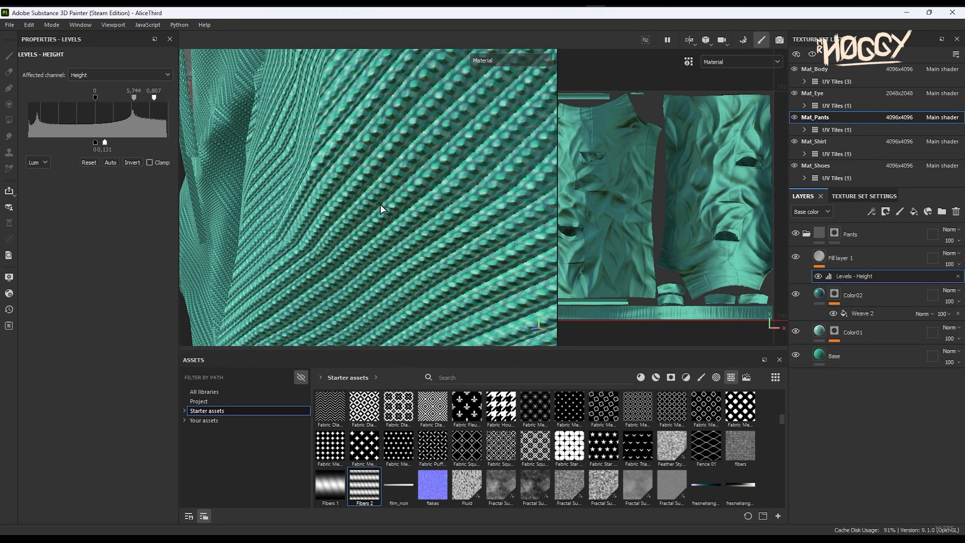
Step: Refine the Fibers 2 layer's height Levels to midtone 4.718, input white 0.917 and output maximum 0.193
alt+right_drag(432, 176, 414, 176)
alt+drag(414, 176, 432, 160)
drag(134, 97, 162, 104)
alt+right_drag(402, 181, 326, 176)
alt+drag(326, 176, 347, 174)
alt+right_drag(346, 173, 402, 180)
alt+drag(402, 181, 333, 194)
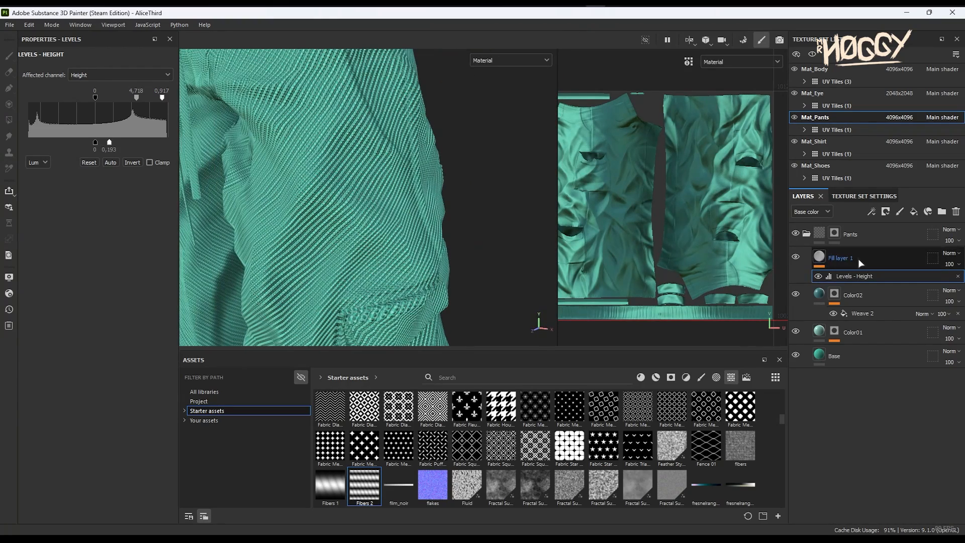
Step: Rename the Fibers 2 height fill layer as Weave01
double_click(858, 260)
text(Weave01)
key(Return)
alt+right_drag(392, 216, 322, 220)
alt+middle_drag(321, 219, 374, 187)
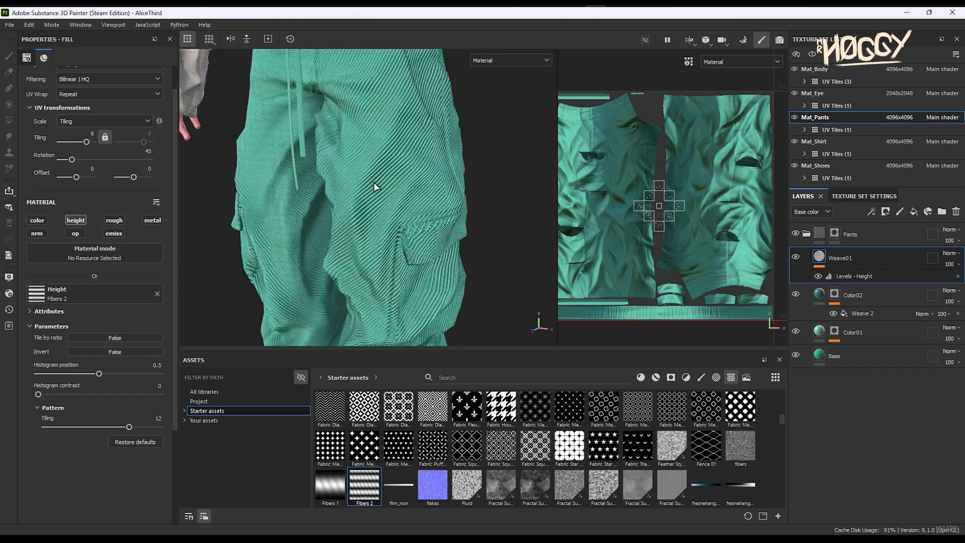
alt+drag(374, 187, 285, 193)
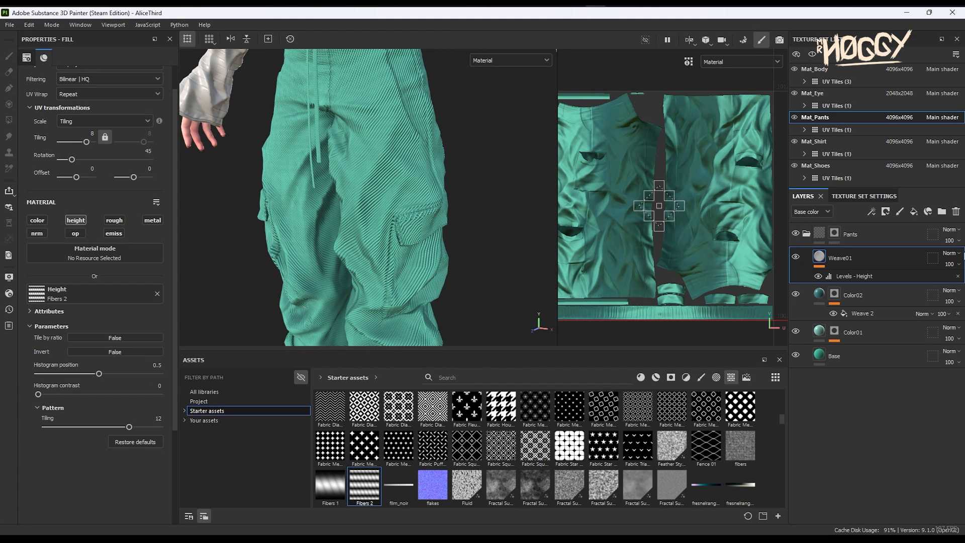
Step: Add a height-only fill layer above Weave01 and assign the Weave 2 texture to its height
click(917, 214)
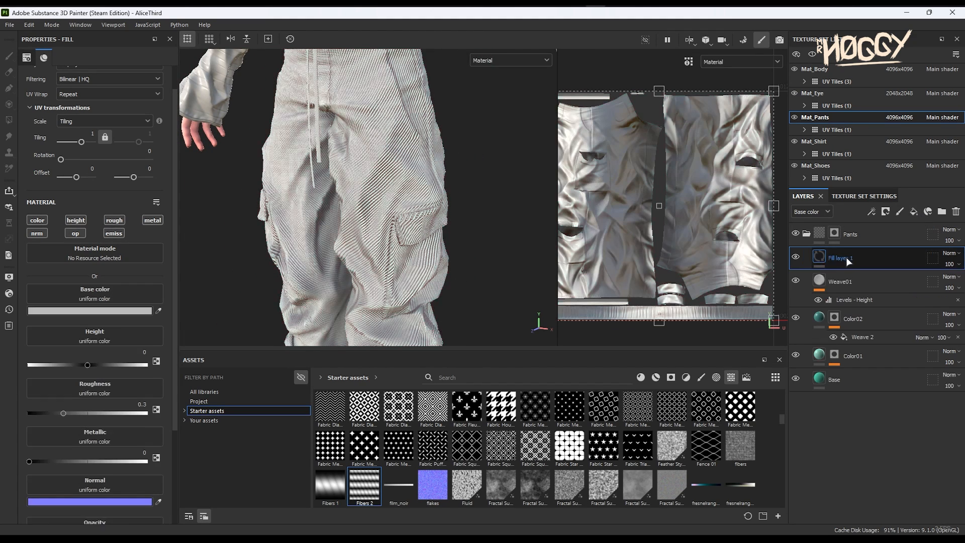
click(76, 220)
scroll(490, 467, down, 10)
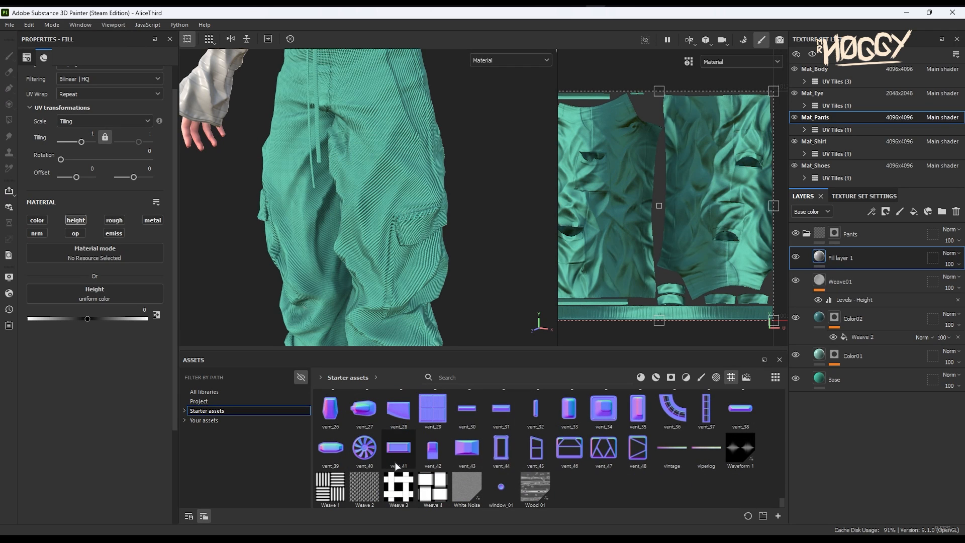
drag(363, 486, 95, 294)
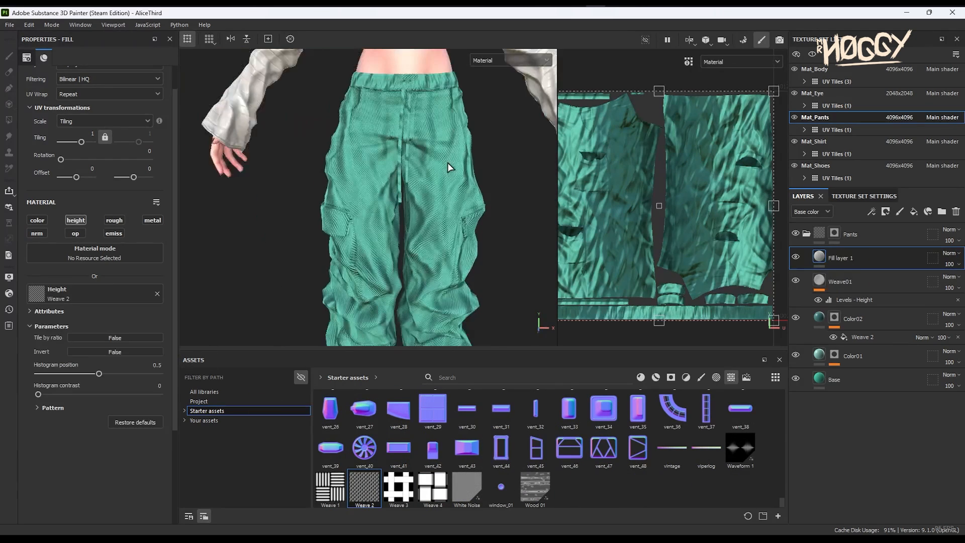
scroll(442, 191, down, 1)
scroll(436, 218, up, 2)
Step: Set the Weave 2 height fill's pattern tiling to 12 and its UV tiling to 8
click(43, 407)
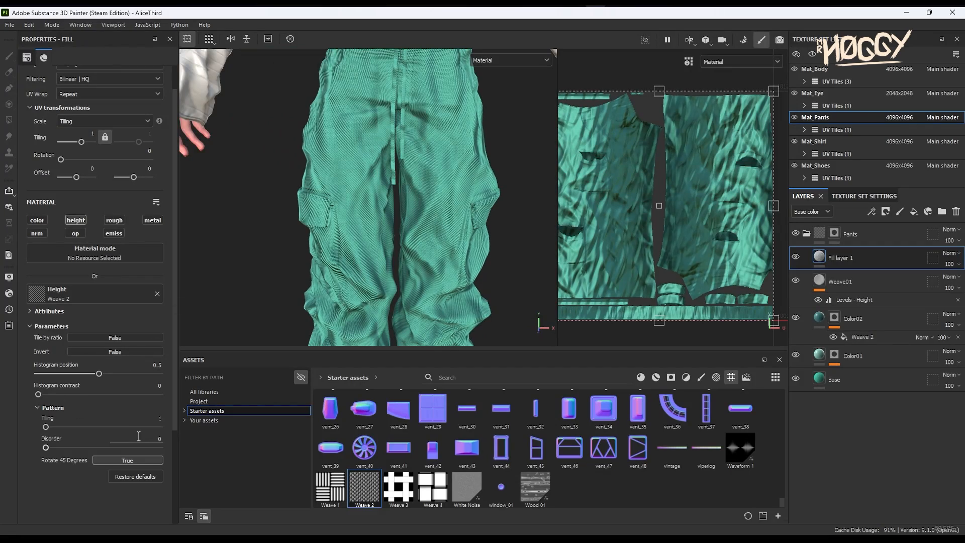
drag(122, 428, 127, 426)
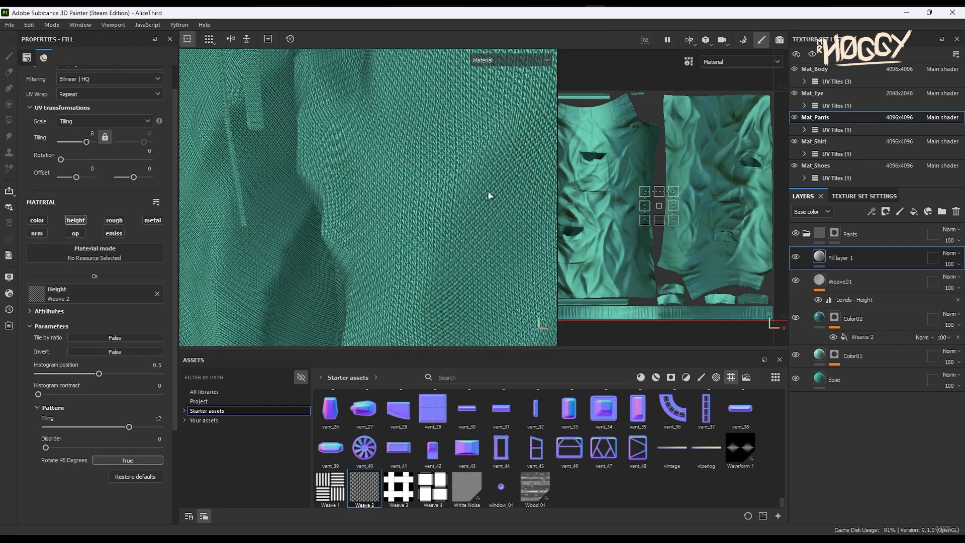
scroll(521, 185, up, 3)
scroll(520, 188, down, 2)
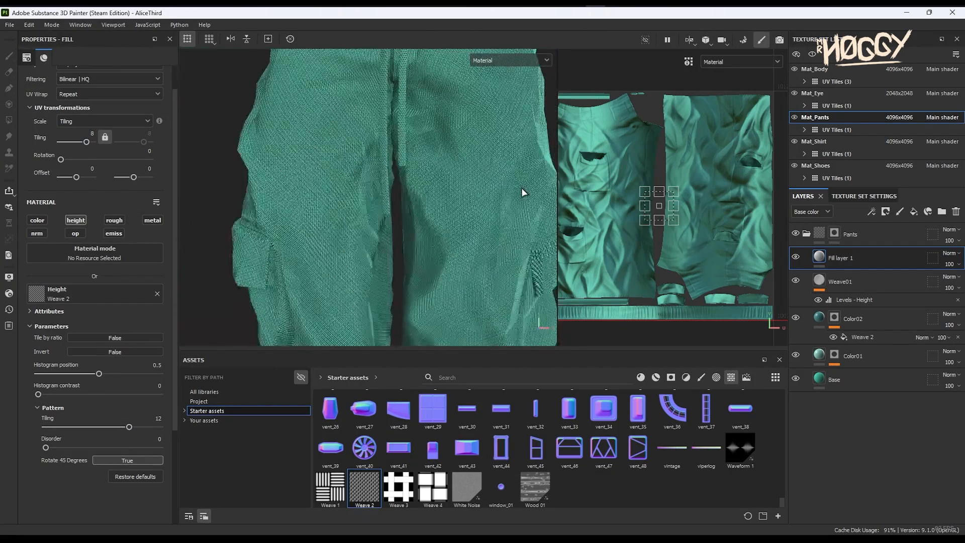
scroll(460, 182, up, 2)
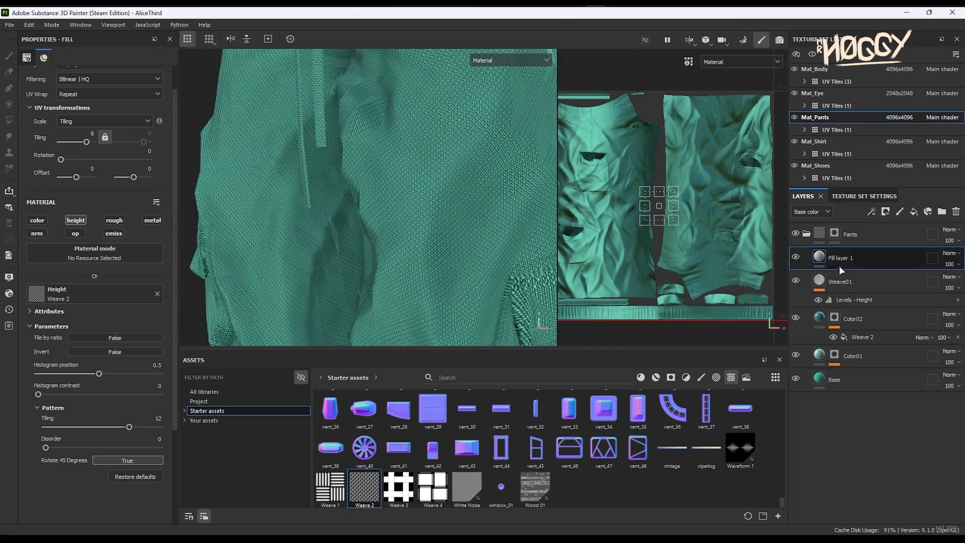
Step: Rename the Weave 2 height fill layer as Weave02 and add a Levels adjustment affecting its Height channel
right_click(839, 265)
click(863, 395)
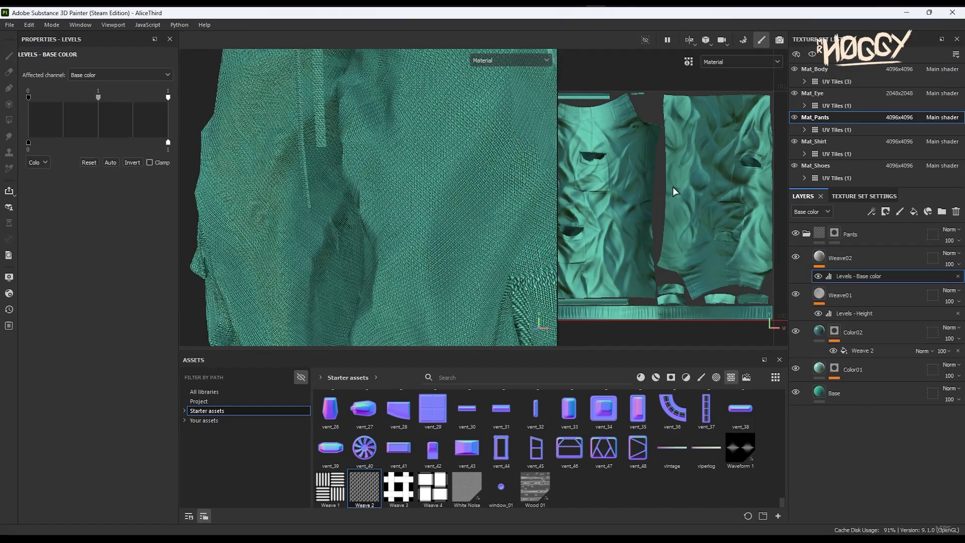
scroll(443, 147, up, 3)
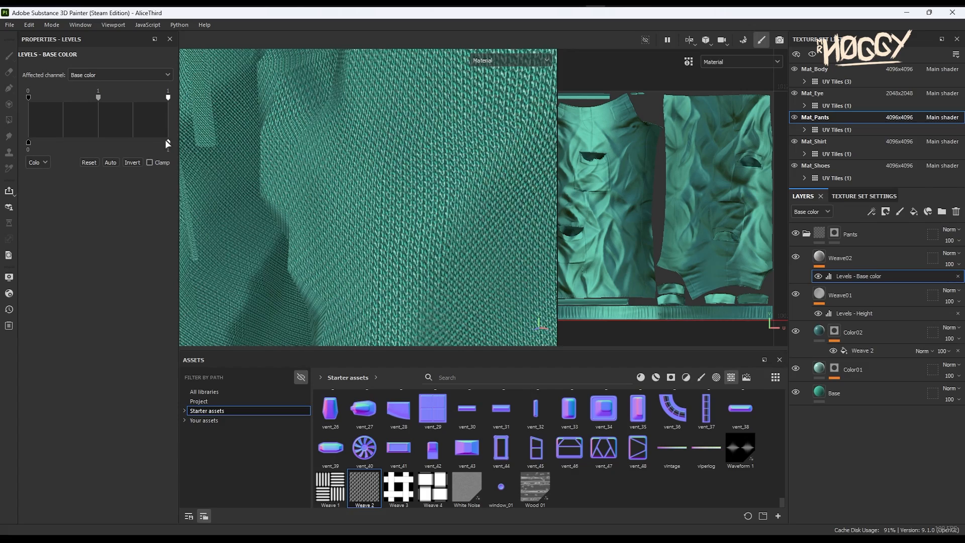
drag(165, 142, 95, 150)
click(128, 75)
click(128, 96)
Step: Set the midtone of Weave01's height Levels to 0.894
scroll(428, 181, down, 3)
scroll(429, 181, up, 3)
mouse_move(429, 181)
shift+right_down()
mouse_move(407, 180)
mouse_move(428, 187)
shift+right_up()
scroll(428, 188, down, 5)
scroll(429, 187, up, 5)
alt+drag(429, 187, 453, 186)
scroll(406, 204, down, 5)
scroll(485, 234, down, 3)
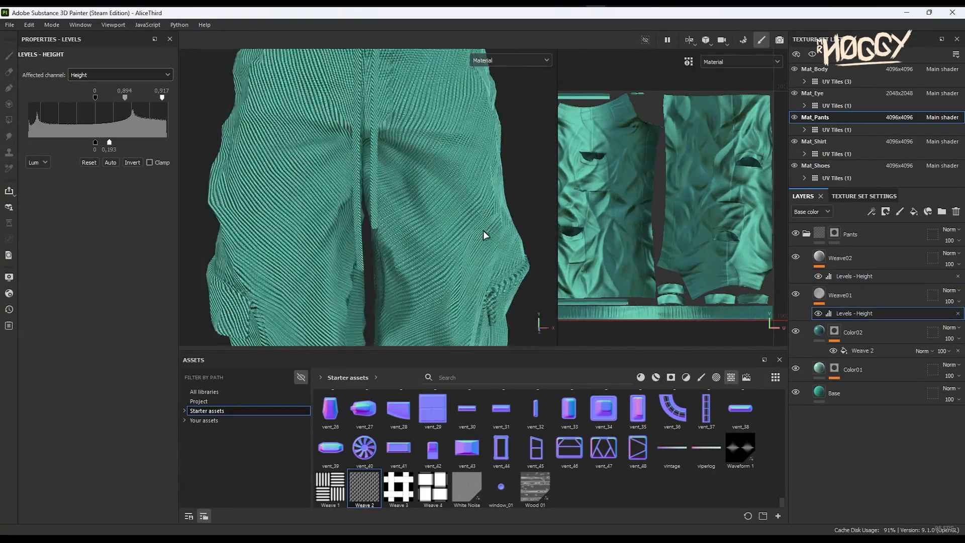
scroll(444, 234, down, 5)
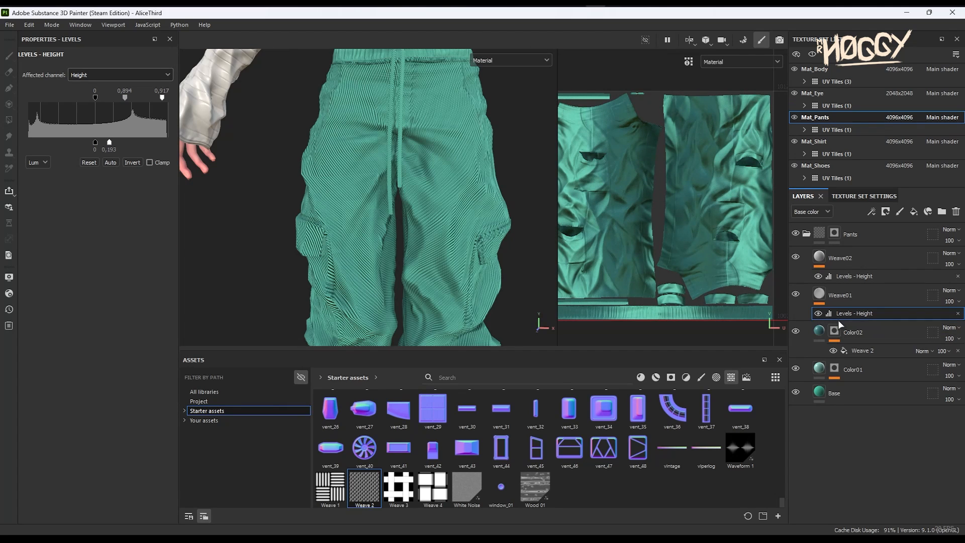
Step: Add a Warp filter to the Weave01 layer above its height Levels
right_click(846, 314)
click(872, 285)
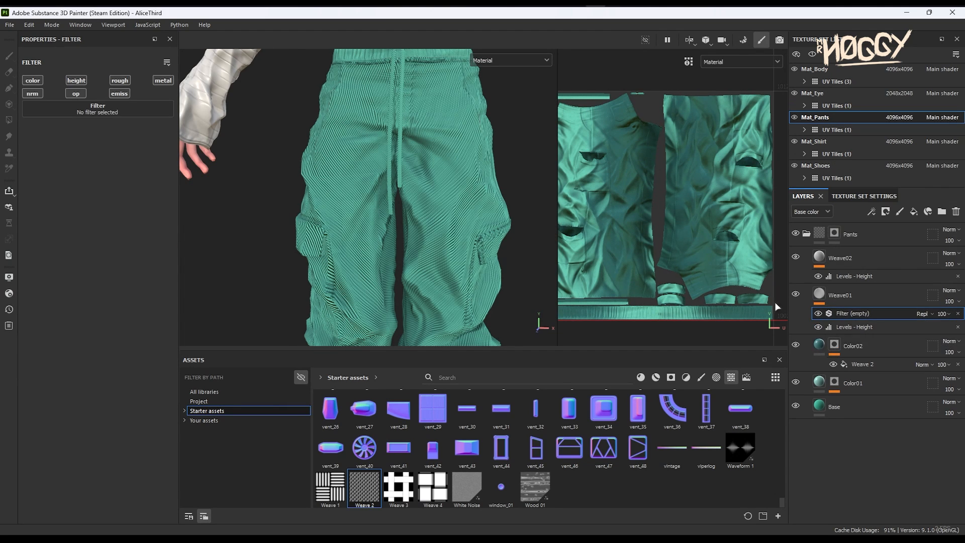
click(146, 112)
scroll(219, 188, down, 10)
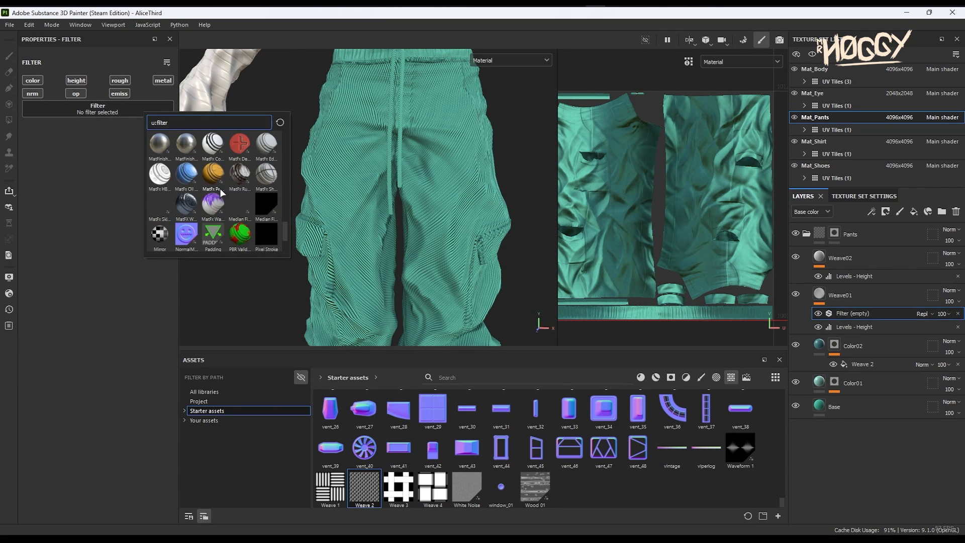
click(267, 236)
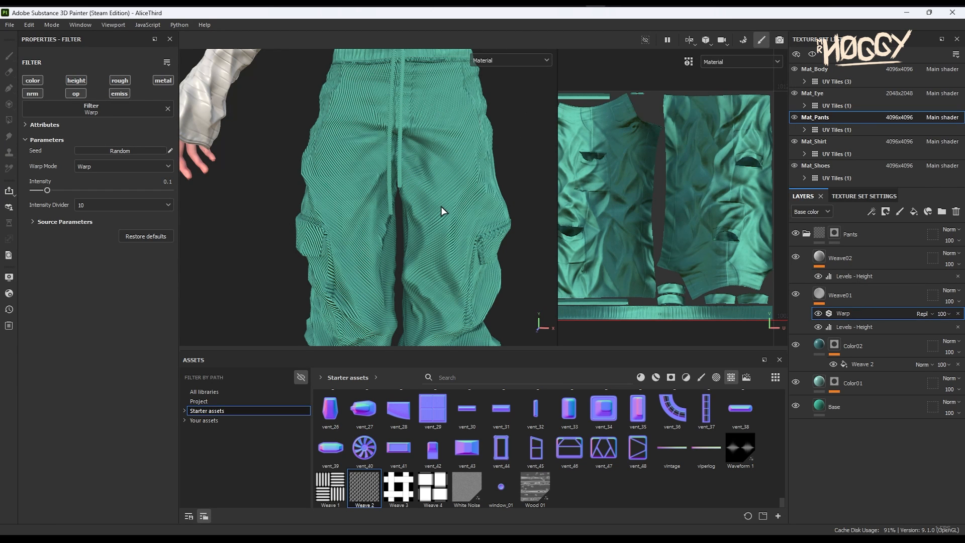
Step: Set the Weave01 Warp filter's intensity divider to 100 and its intensity to 0.063
scroll(441, 206, up, 2)
scroll(441, 206, down, 1)
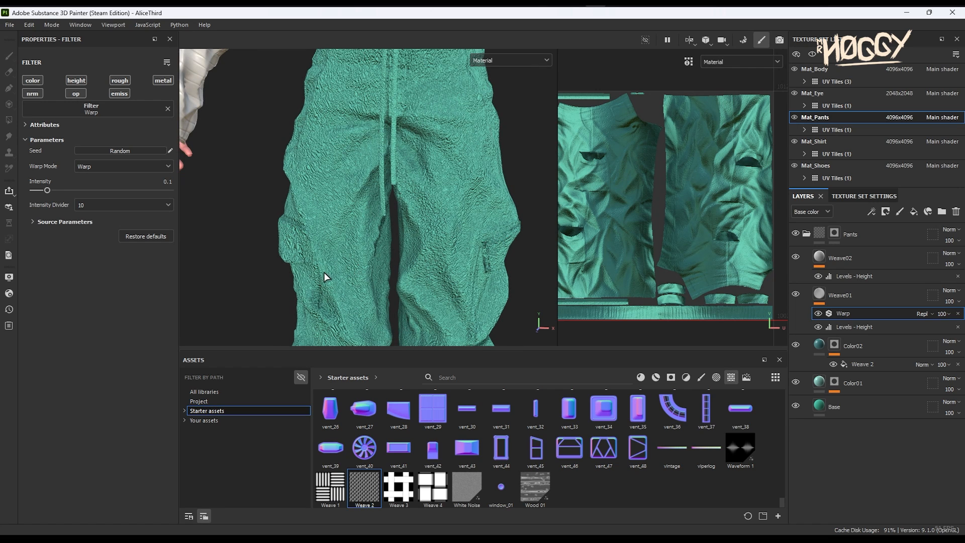
click(106, 208)
click(84, 238)
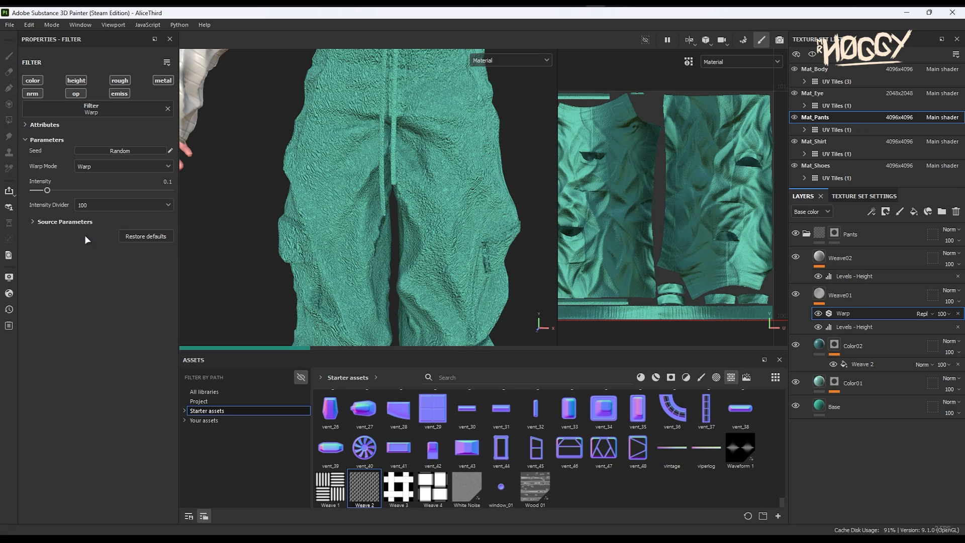
scroll(432, 240, up, 2)
drag(46, 189, 42, 190)
scroll(397, 204, up, 2)
scroll(393, 205, down, 5)
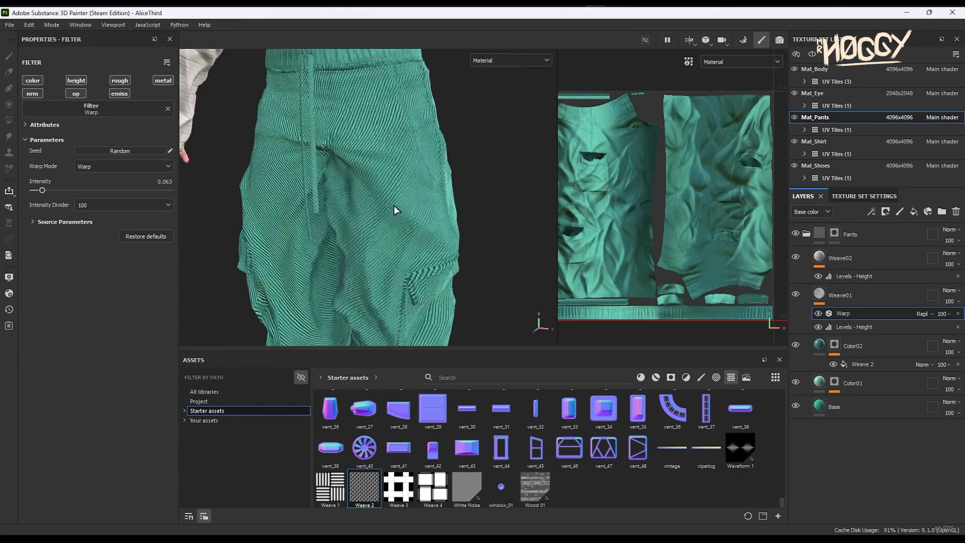
alt+drag(393, 205, 409, 205)
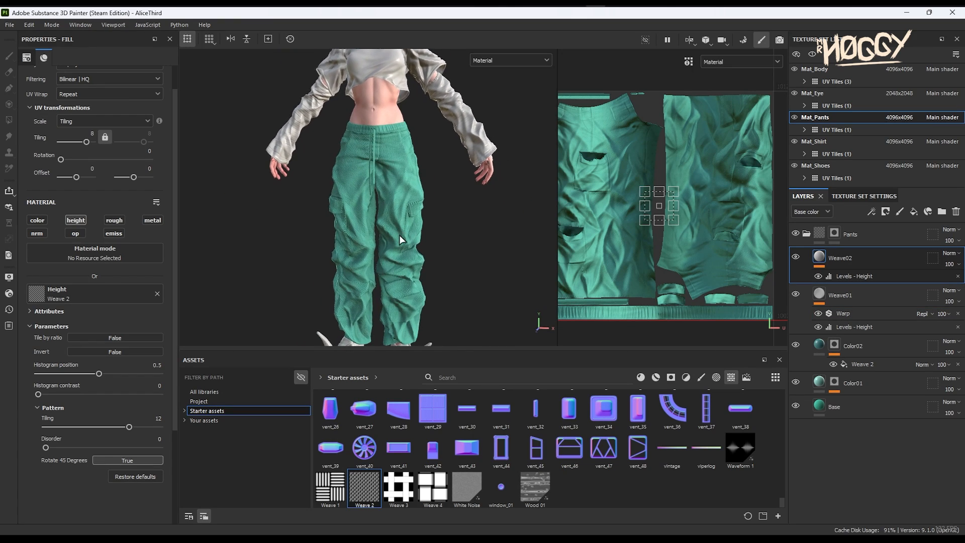
Step: Examine the weave on the pants up close and from a distance, in base color and full material display
key(c)
key(m)
scroll(399, 234, down, 2)
mouse_move(399, 234)
alt+mouse_down()
mouse_move(426, 234)
mouse_move(410, 236)
alt+mouse_up()
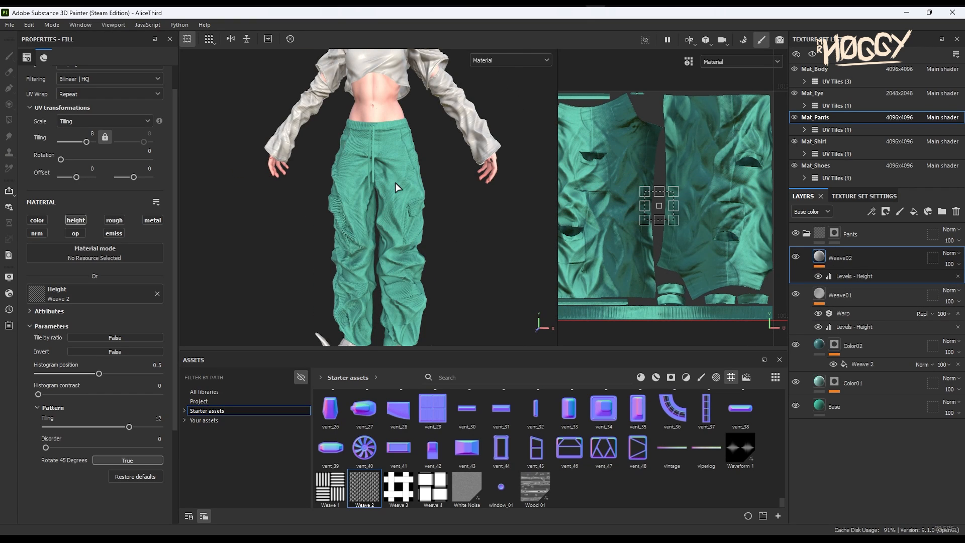
scroll(395, 182, up, 2)
scroll(429, 183, down, 4)
scroll(429, 183, up, 2)
alt+drag(427, 196, 405, 202)
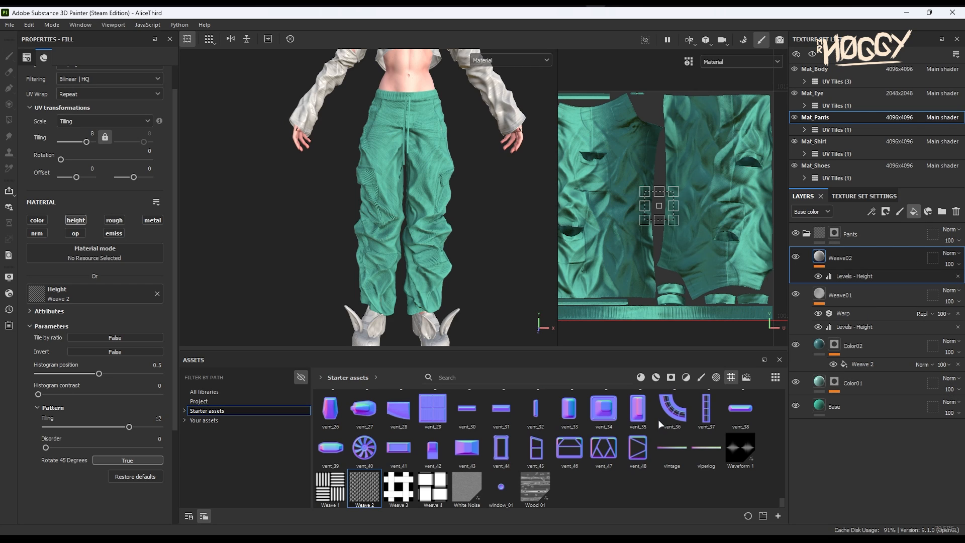
Step: Add a color-only fill layer above Weave02 and name it Discoloration
double_click(855, 257)
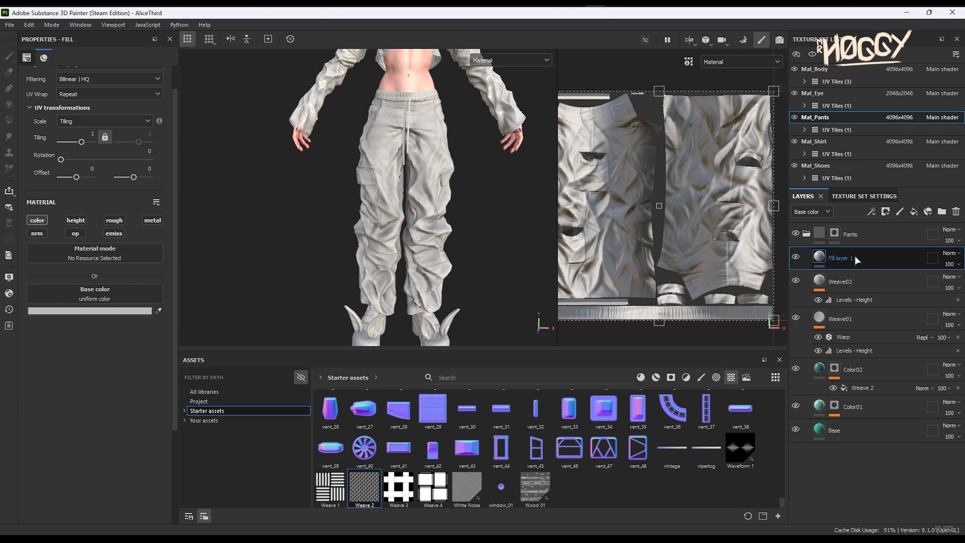
double_click(854, 256)
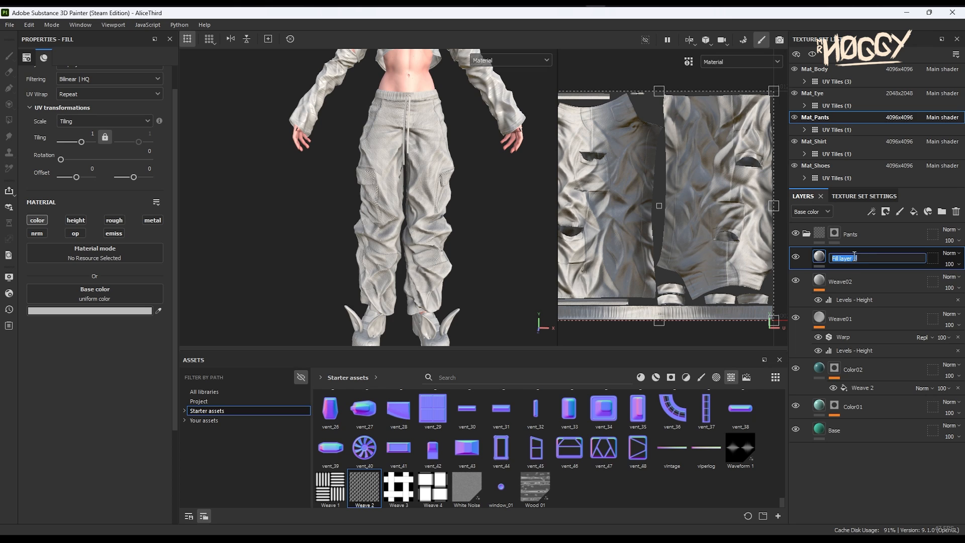
text(D)
key(Caps_Lock)
text(iscoloration)
key(Return)
Step: Add a black mask to the Discoloration layer and choose the Smooth N... brush from the starter assets
right_click(854, 256)
click(884, 16)
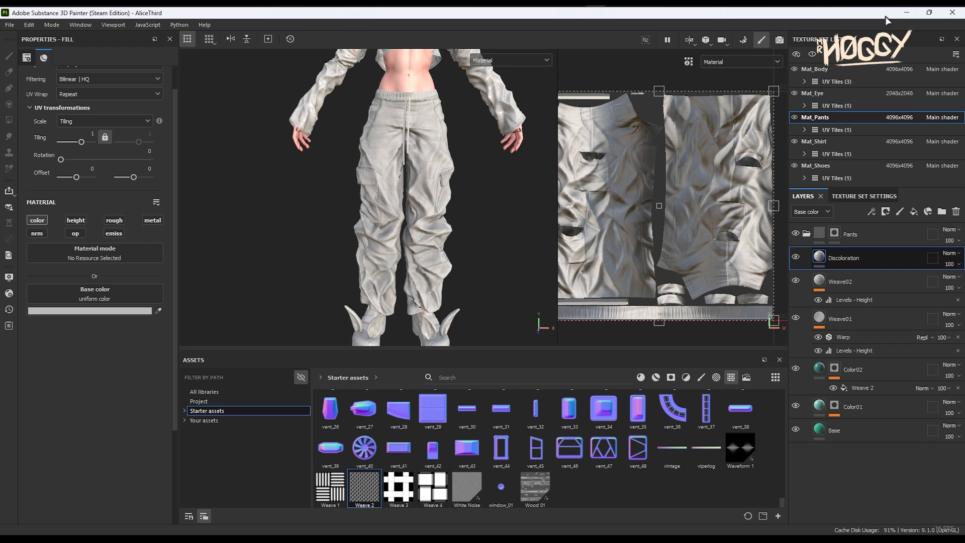
click(704, 376)
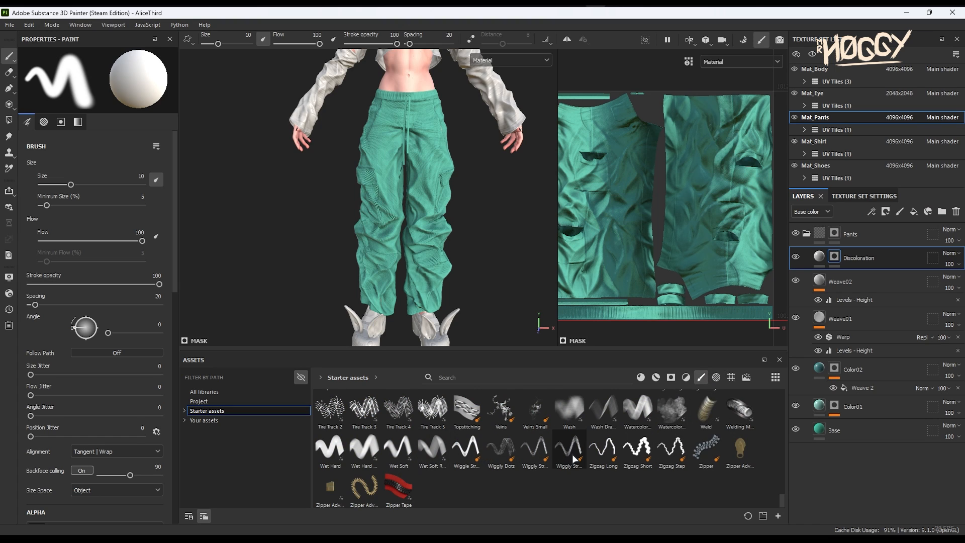
scroll(553, 452, up, 3)
click(501, 450)
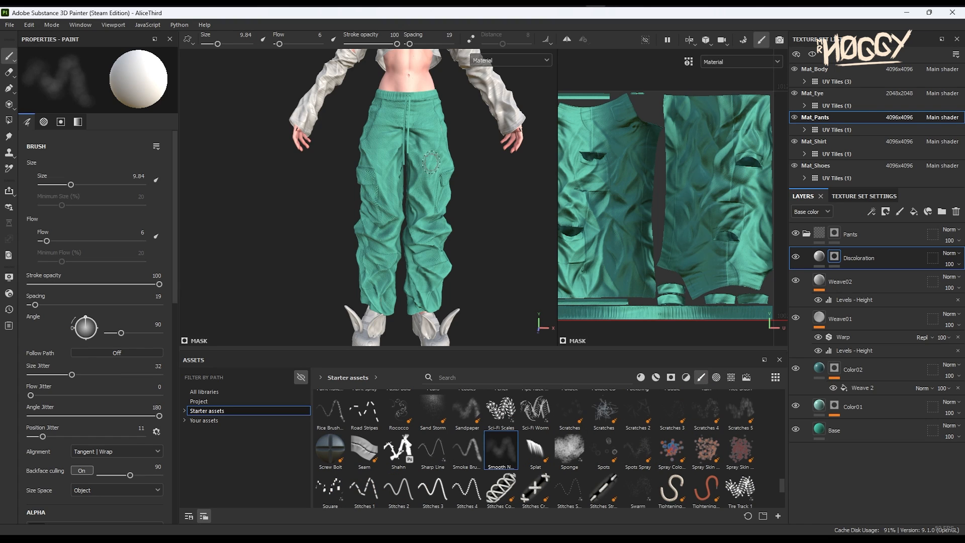
Step: Paint soft patches into the Discoloration mask over the front of both pant legs with brush size 22.4 and flow 15
key(bracketright)
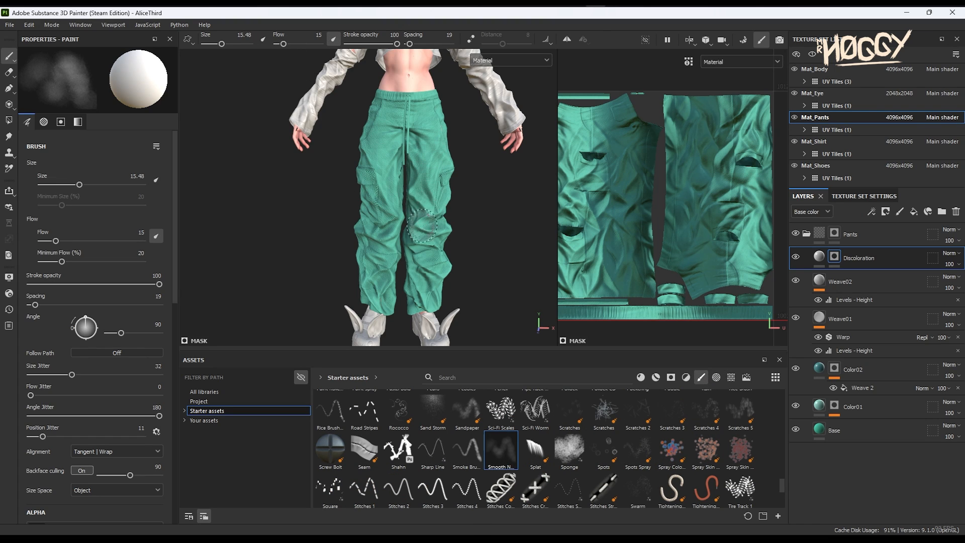
key(bracketright)
key(bracketright)
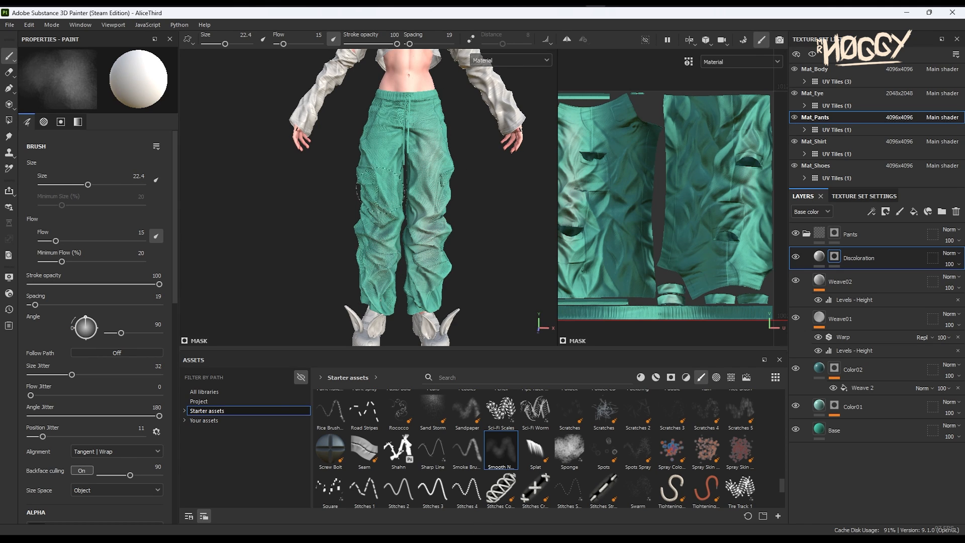
mouse_move(428, 252)
mouse_down()
mouse_move(429, 151)
mouse_move(433, 251)
mouse_move(392, 125)
mouse_move(387, 236)
mouse_up()
key(x)
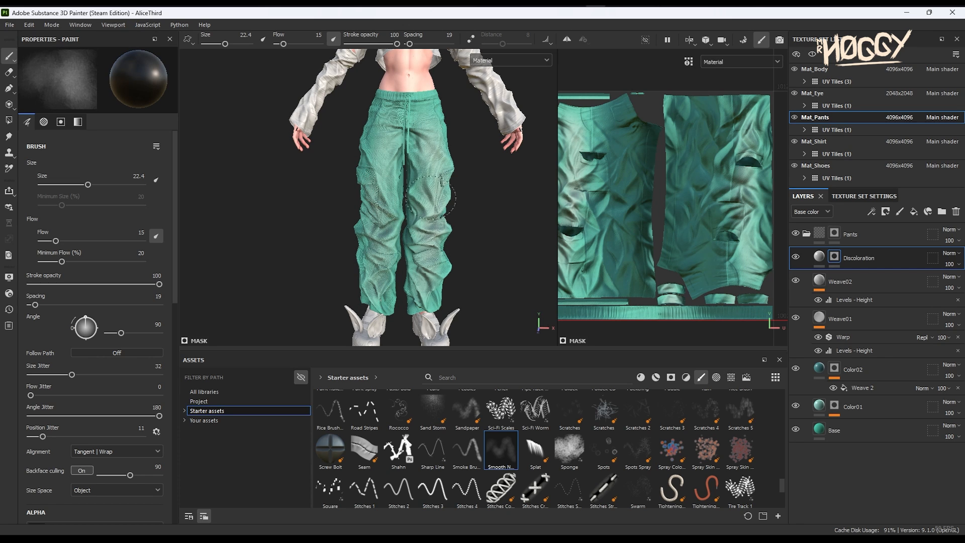
mouse_move(432, 287)
middle_down()
mouse_move(381, 120)
mouse_move(448, 215)
mouse_move(432, 201)
middle_up()
Step: Paint and erase soft patches in the Discoloration mask over the back of the pants, alternating white and black
mouse_move(490, 263)
alt+mouse_down()
mouse_move(451, 251)
mouse_move(418, 264)
mouse_move(366, 156)
alt+mouse_up()
key(x)
key(x)
key(x)
key(x)
key(x)
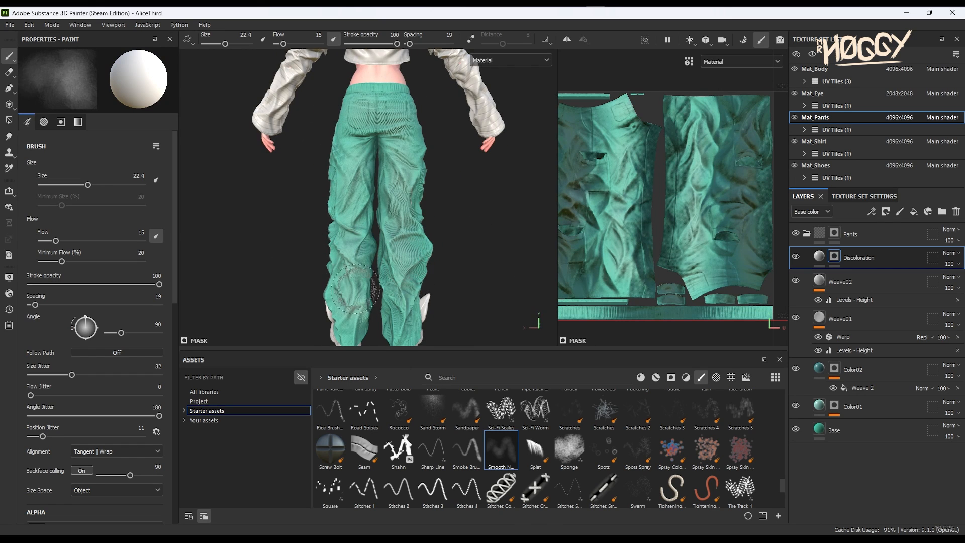
key(x)
Step: Change the Discoloration fill's base color to a pale teal and check it in base color and material display
middle_drag(452, 241, 334, 231)
key(c)
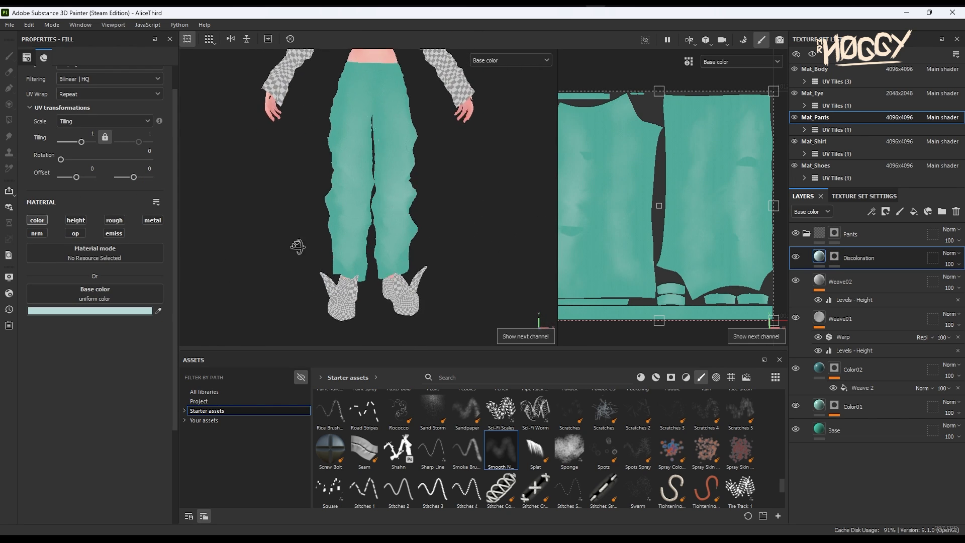
key(m)
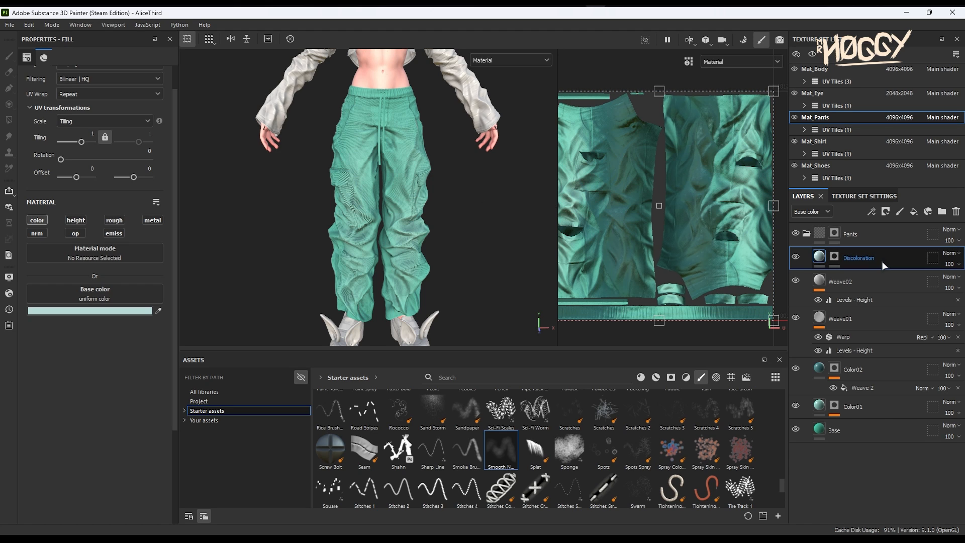
Step: Add a color-only fill layer above Discoloration and set its base color to dark blue 33445A
click(913, 211)
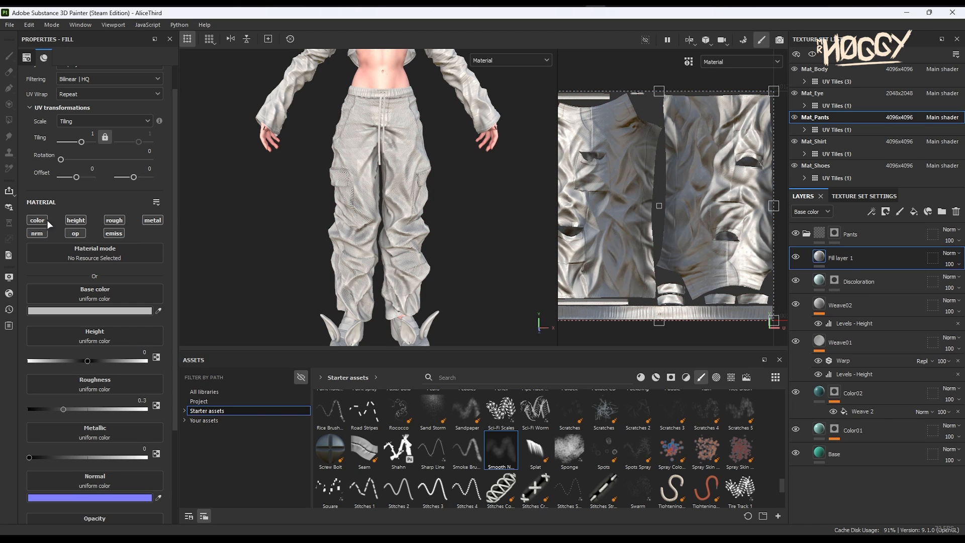
click(37, 221)
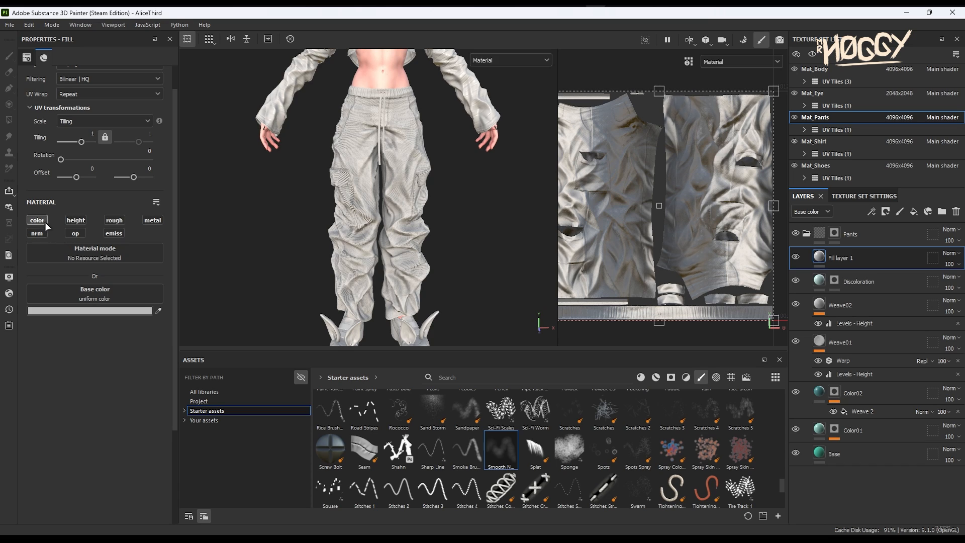
click(103, 310)
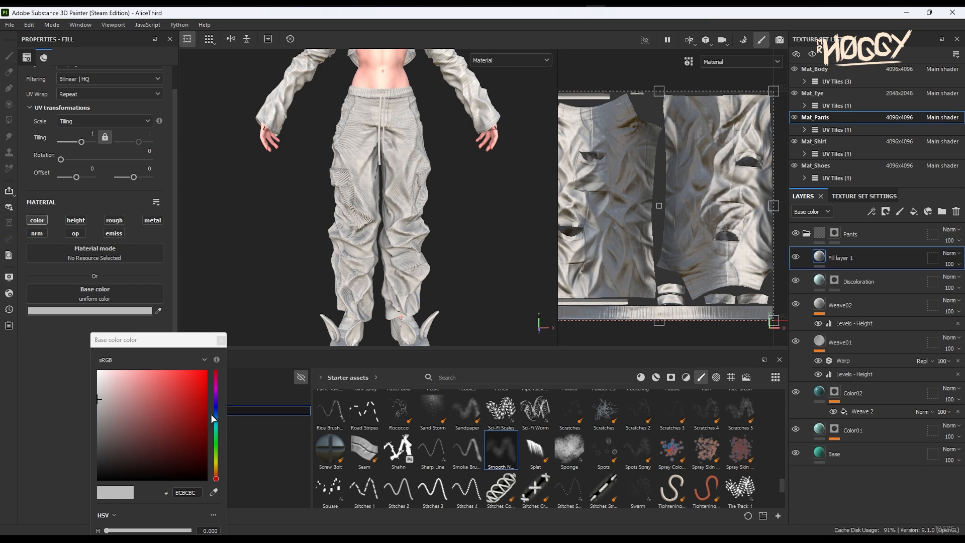
click(215, 403)
drag(173, 417, 145, 441)
click(216, 410)
drag(213, 411, 210, 413)
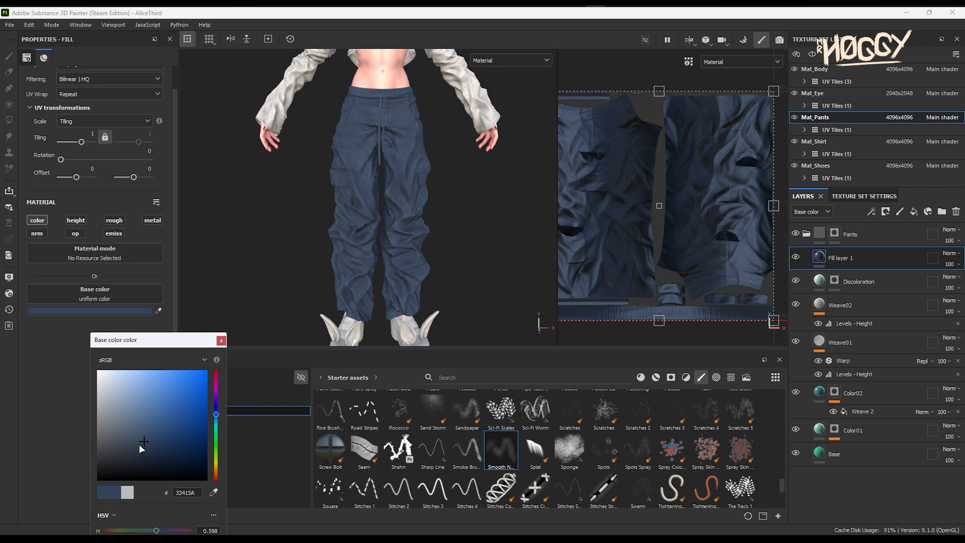
alt+drag(289, 267, 307, 261)
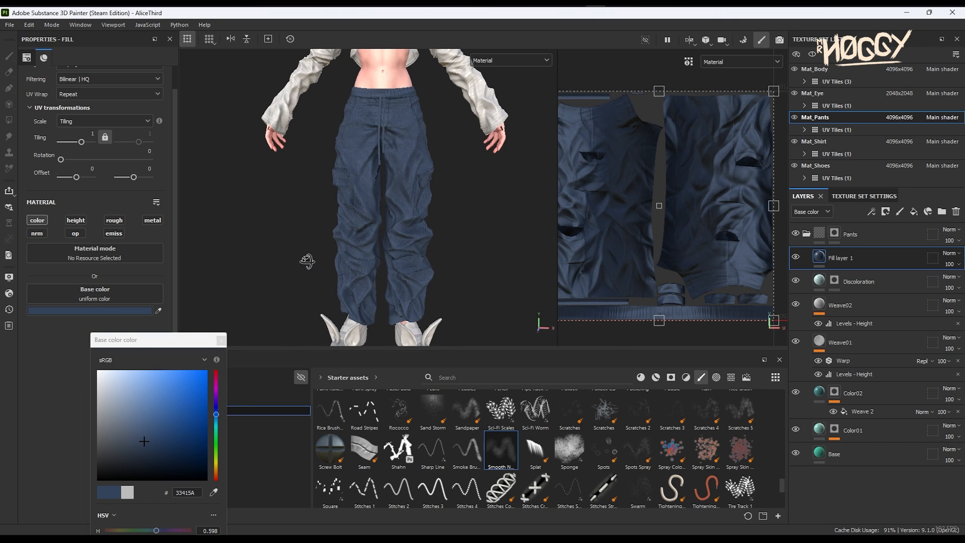
drag(218, 438, 216, 418)
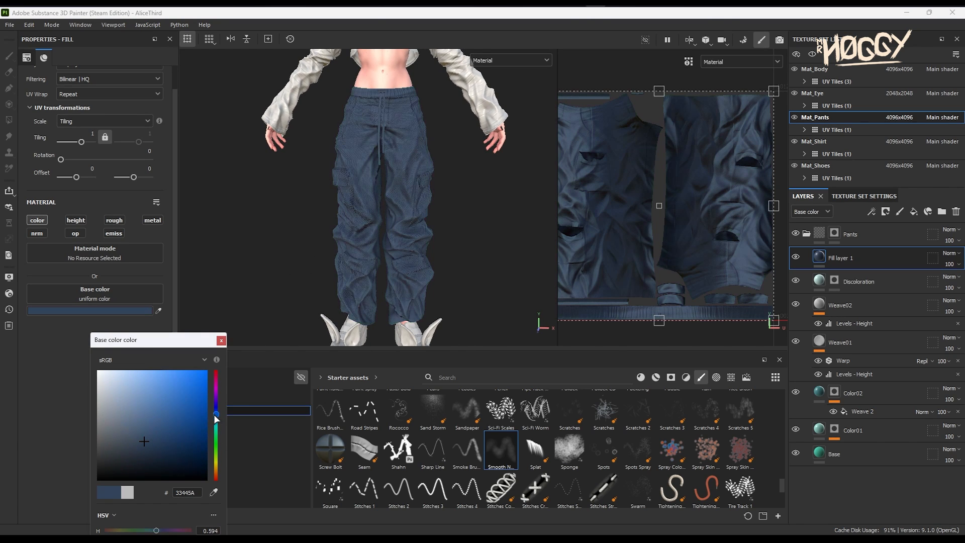
click(221, 340)
Step: Set the dark blue fill layer's blending mode to Multiply and rename the layer AO
click(949, 253)
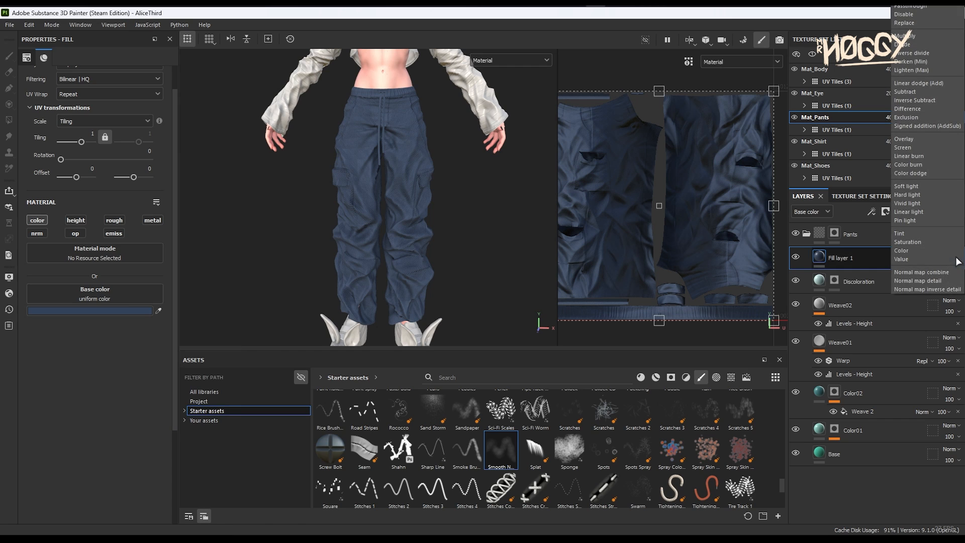
click(926, 39)
mouse_move(455, 261)
alt+mouse_down()
mouse_move(445, 252)
mouse_move(430, 261)
mouse_move(446, 252)
alt+mouse_up()
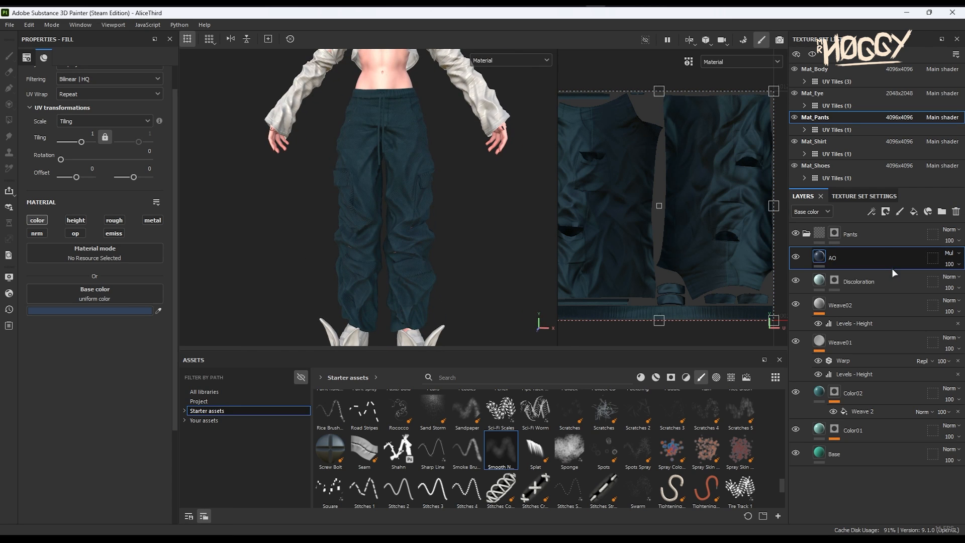
Step: Add a black mask to the AO layer with a fill using the Mat_Pants Ambient Occlusion map
right_click(894, 271)
click(854, 11)
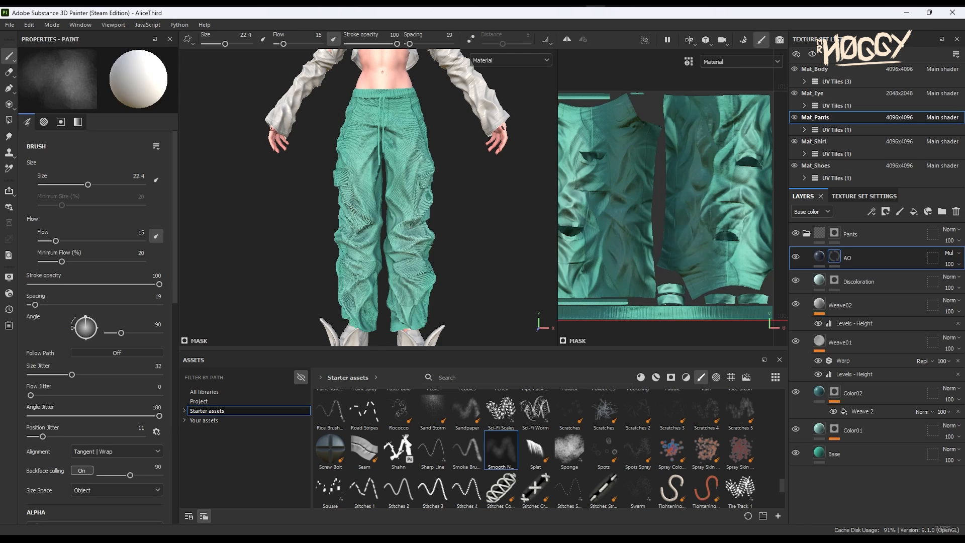
right_click(854, 412)
click(848, 347)
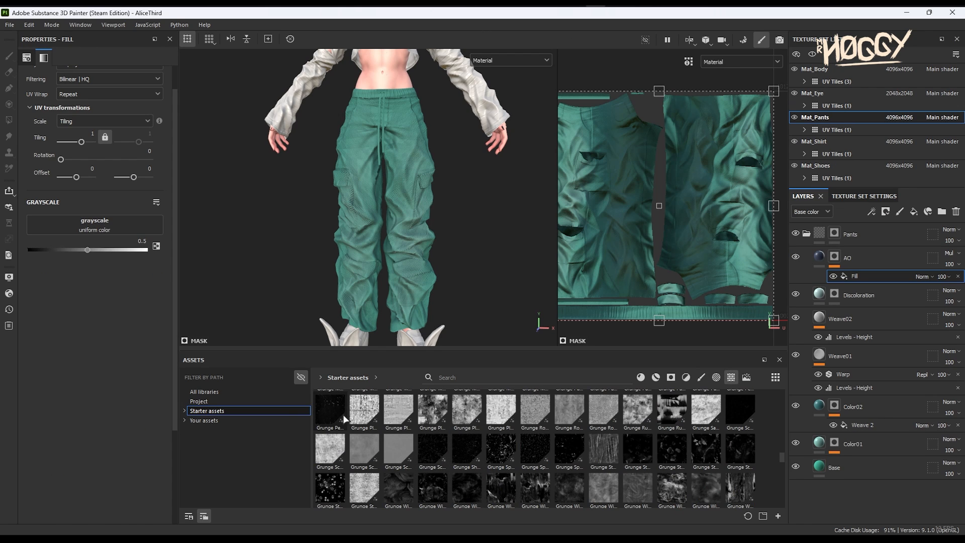
click(245, 400)
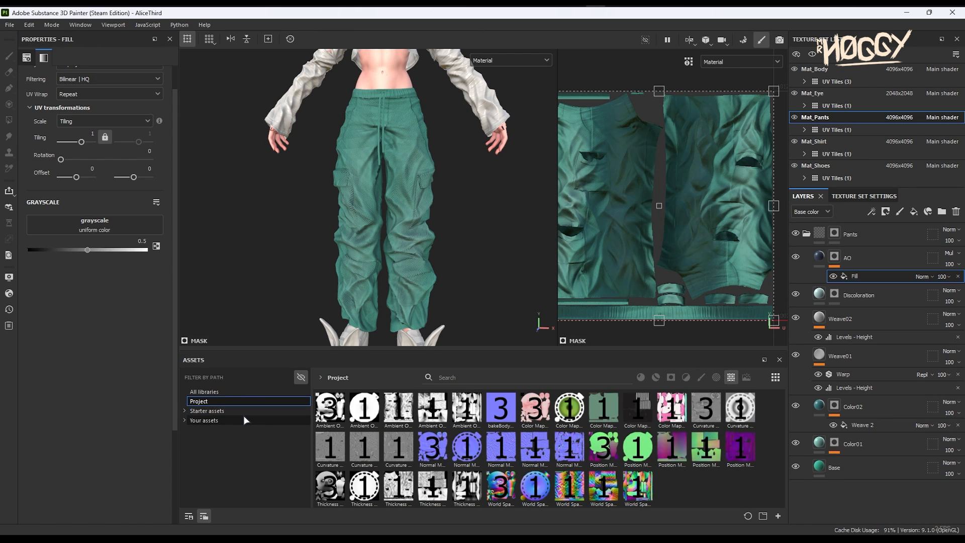
mouse_move(399, 415)
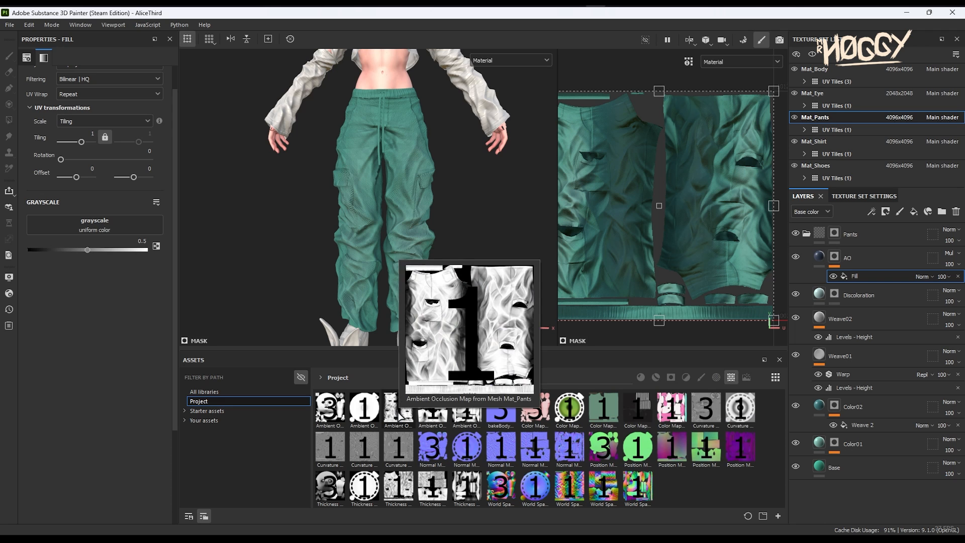
drag(399, 415, 94, 224)
Step: Add a Levels adjustment above the fill in the AO mask and invert it
alt+drag(402, 182, 486, 183)
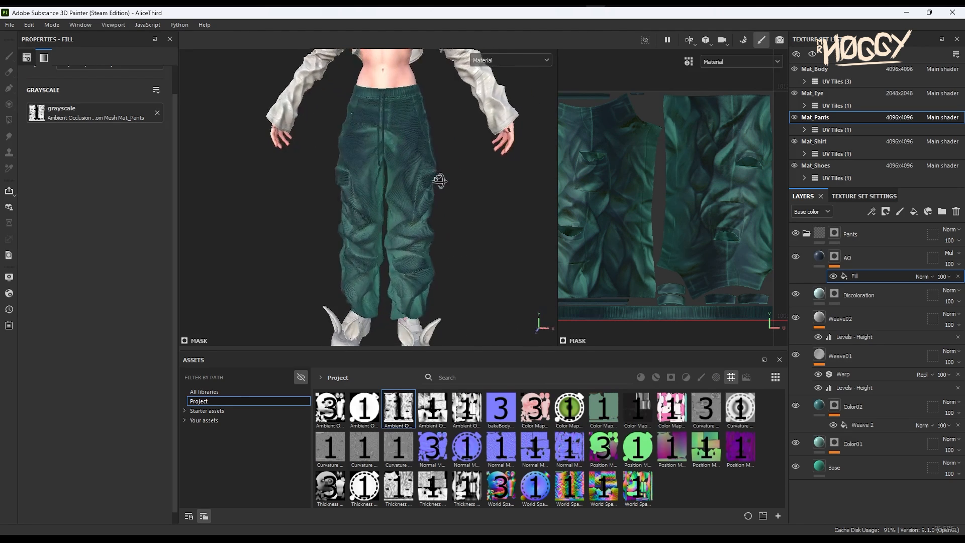
alt+drag(334, 182, 305, 197)
right_click(867, 280)
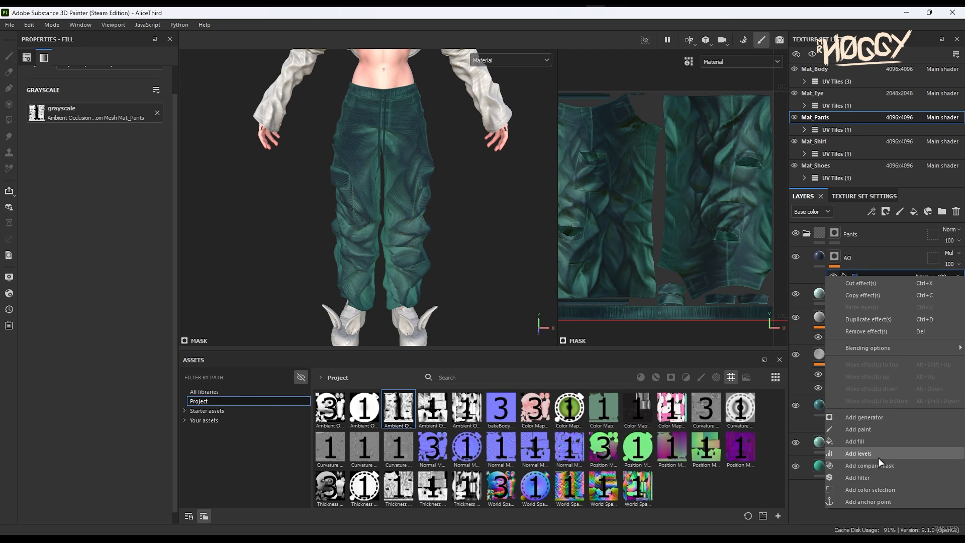
click(858, 455)
click(140, 146)
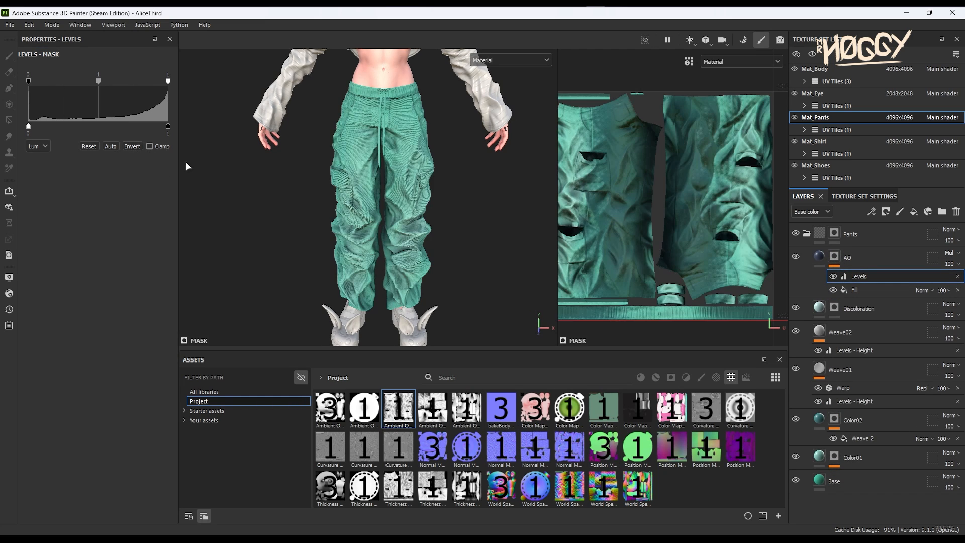
Step: In base color display, set the AO mask Levels' midtone to 2.187 and its maximum output to 0.615
key(c)
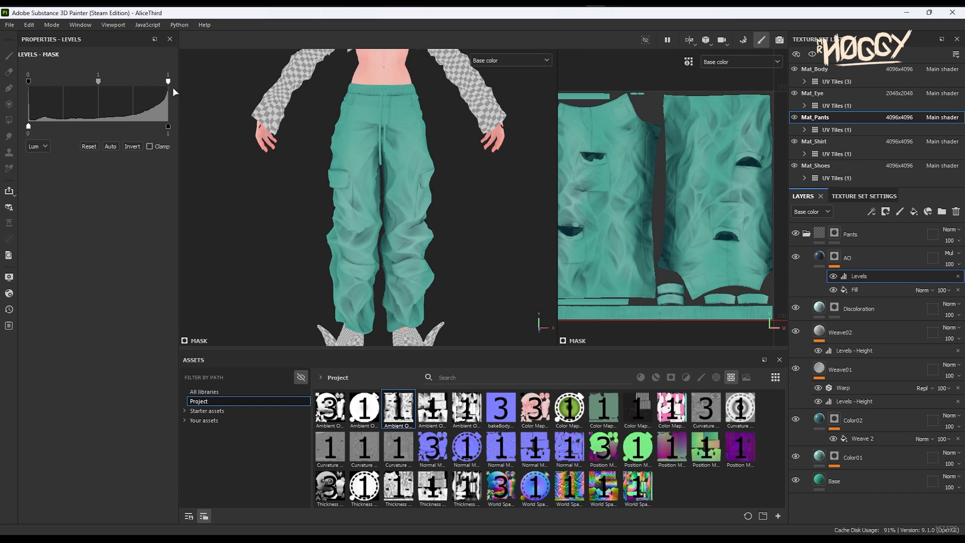
mouse_move(166, 80)
mouse_down()
mouse_move(137, 84)
mouse_move(161, 79)
mouse_up()
drag(100, 79, 104, 81)
drag(167, 126, 109, 132)
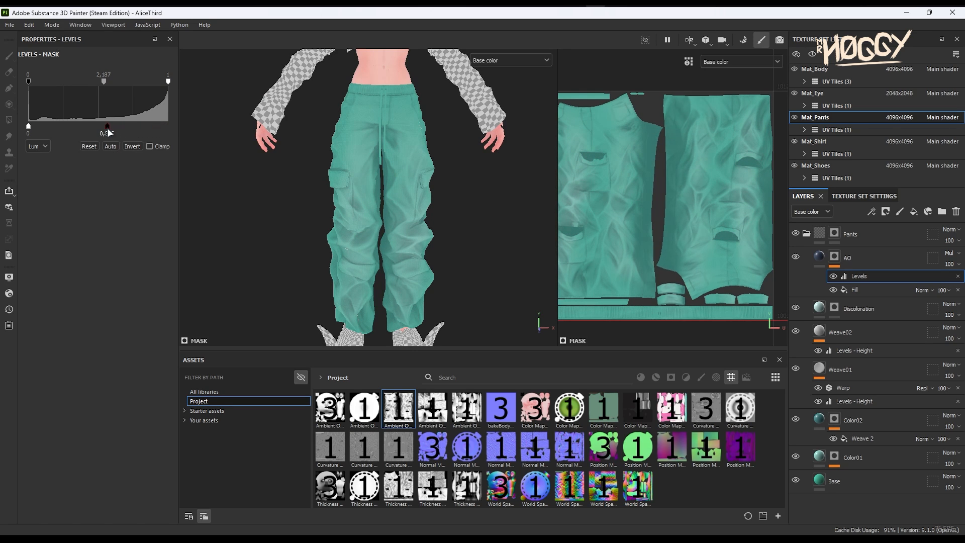
mouse_move(450, 240)
alt+mouse_down()
mouse_move(566, 230)
mouse_move(422, 231)
mouse_move(468, 232)
alt+mouse_up()
drag(110, 133, 114, 132)
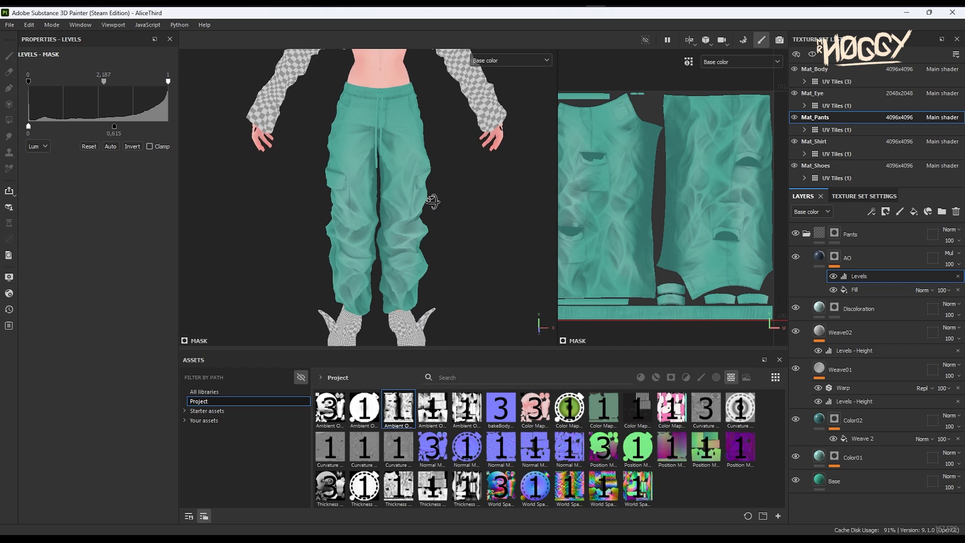
Step: Add a fill layer above the AO layer and give it a light mint-turquoise base color
alt+drag(432, 200, 424, 199)
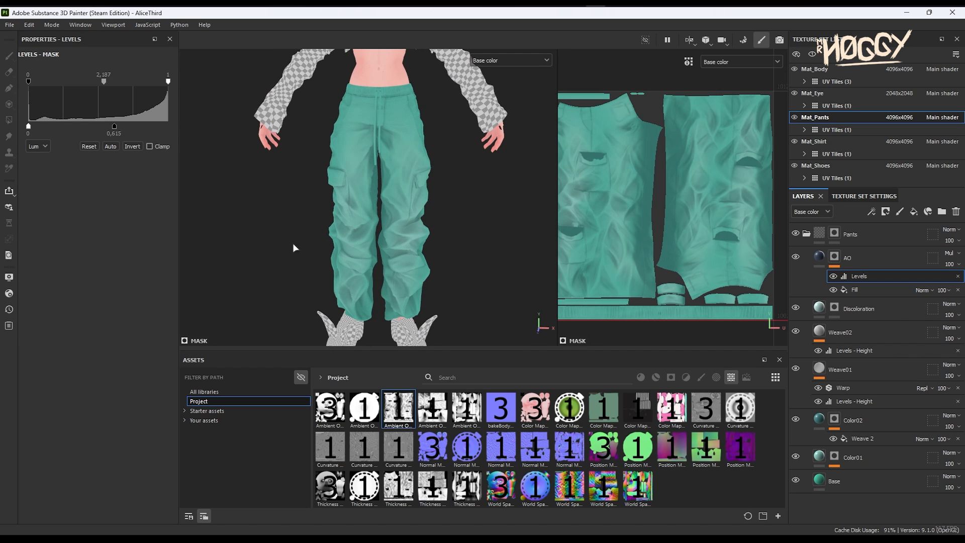
key(1)
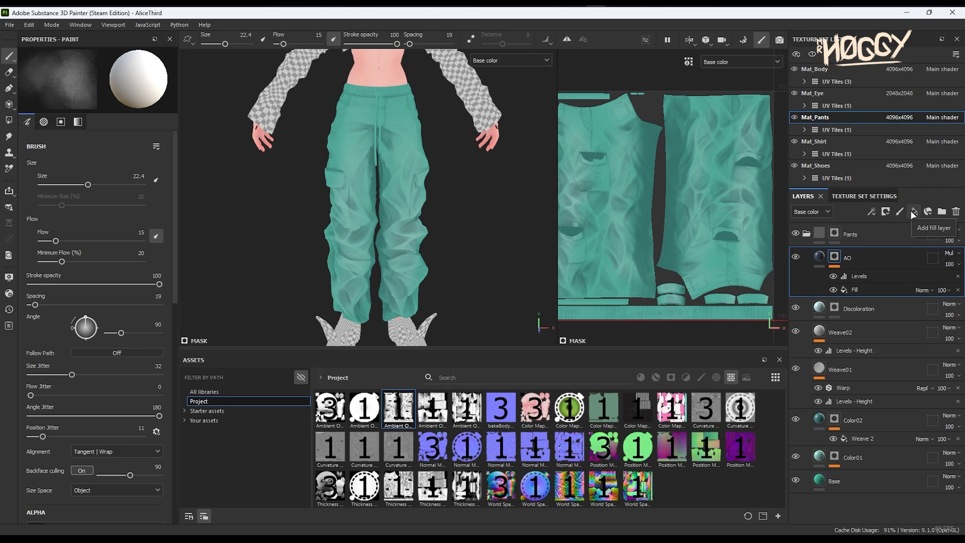
click(913, 213)
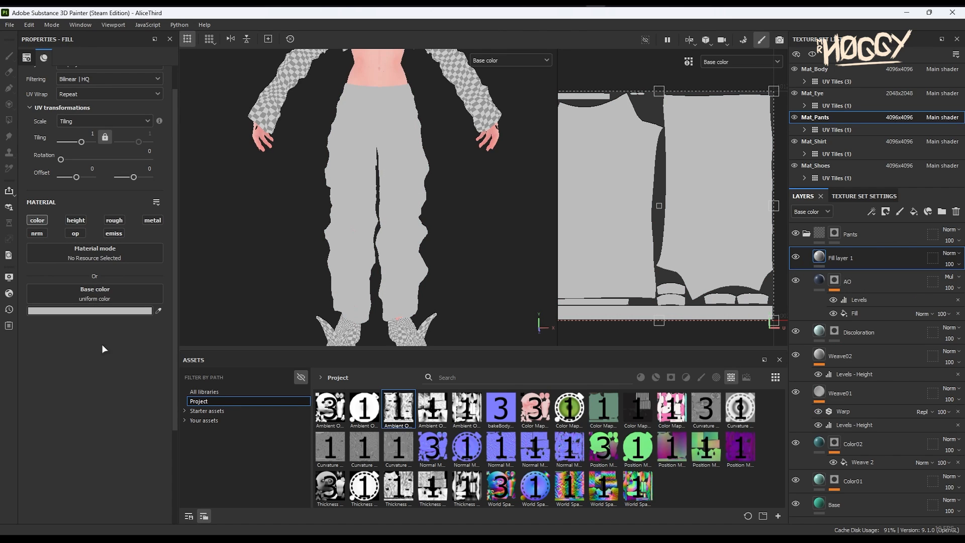
click(91, 312)
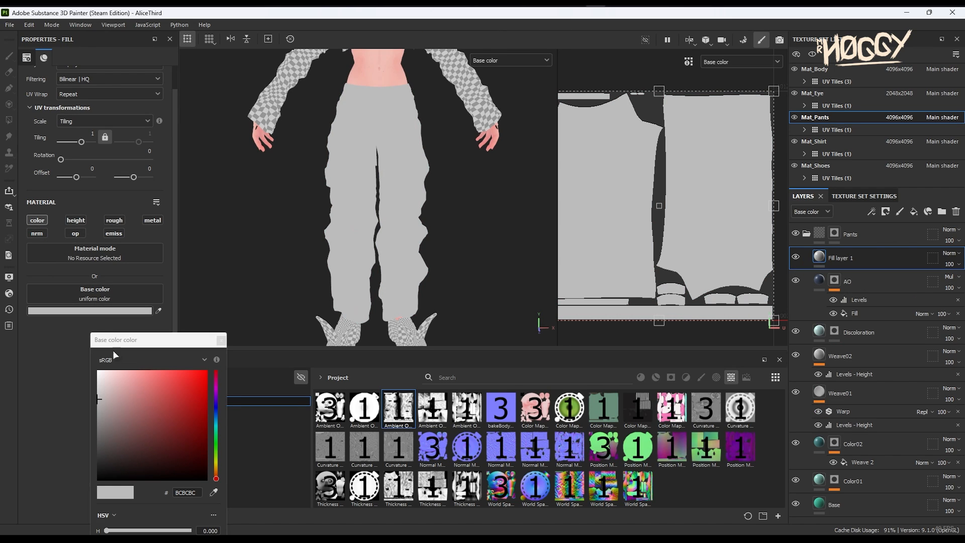
click(216, 433)
click(134, 376)
drag(134, 377, 139, 393)
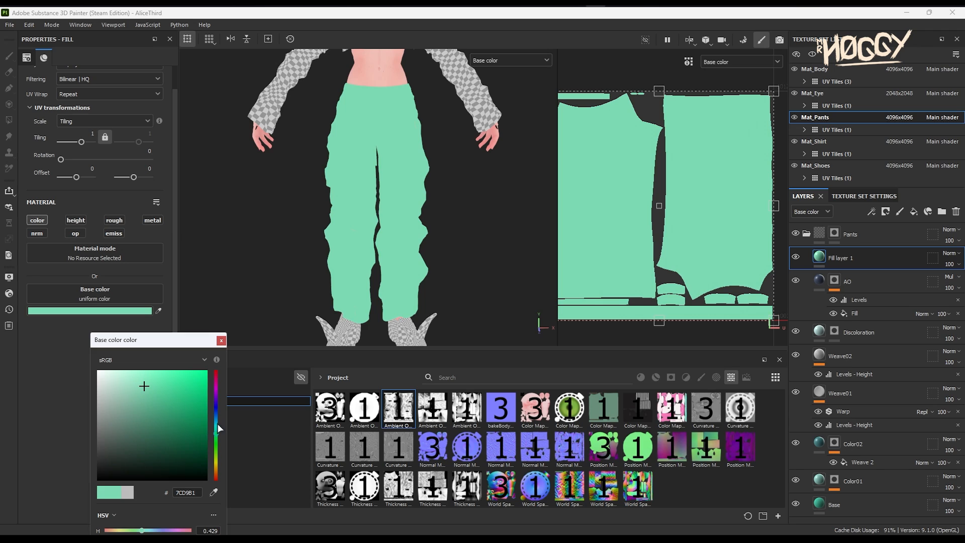
click(220, 341)
Step: Rename the new mint fill layer Curve
double_click(841, 258)
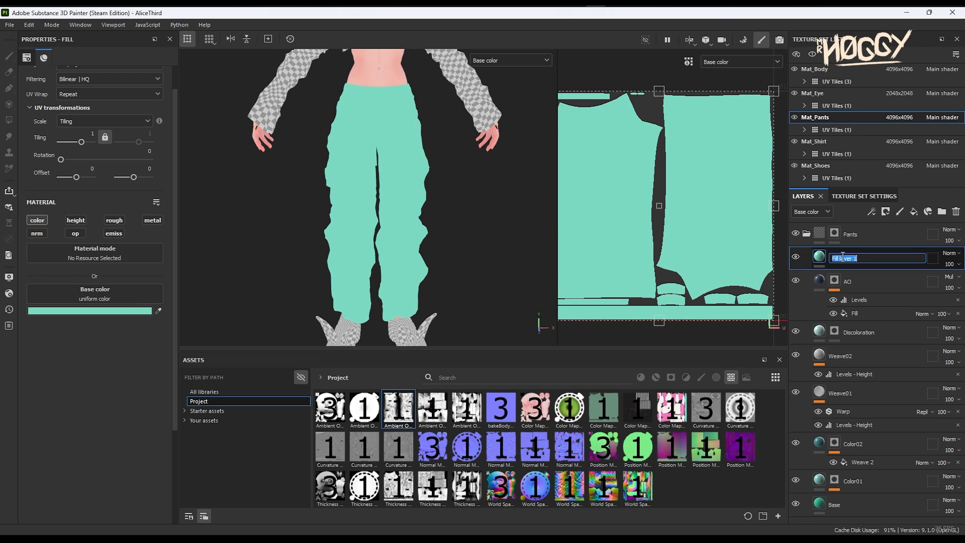
key(Caps_Lock)
text(c)
key(Return)
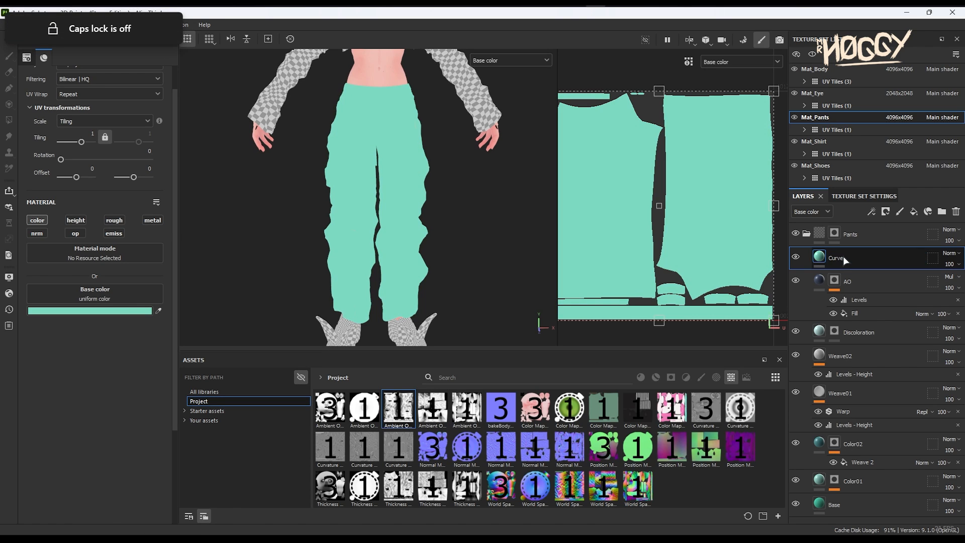
Step: Add a black mask to the Curve layer with a fill using the Mat_Pants Curvature map
right_click(844, 256)
click(849, 23)
right_click(834, 258)
click(844, 347)
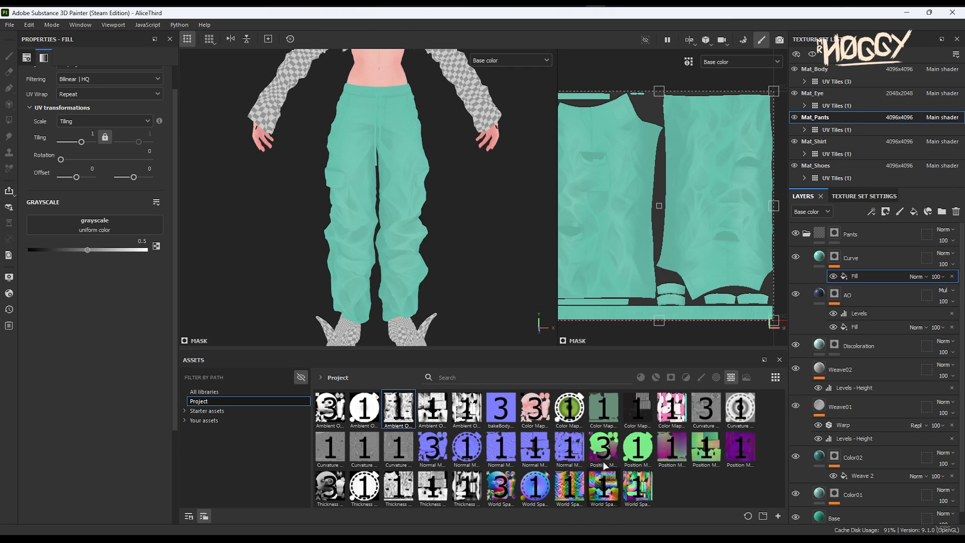
drag(701, 417, 94, 224)
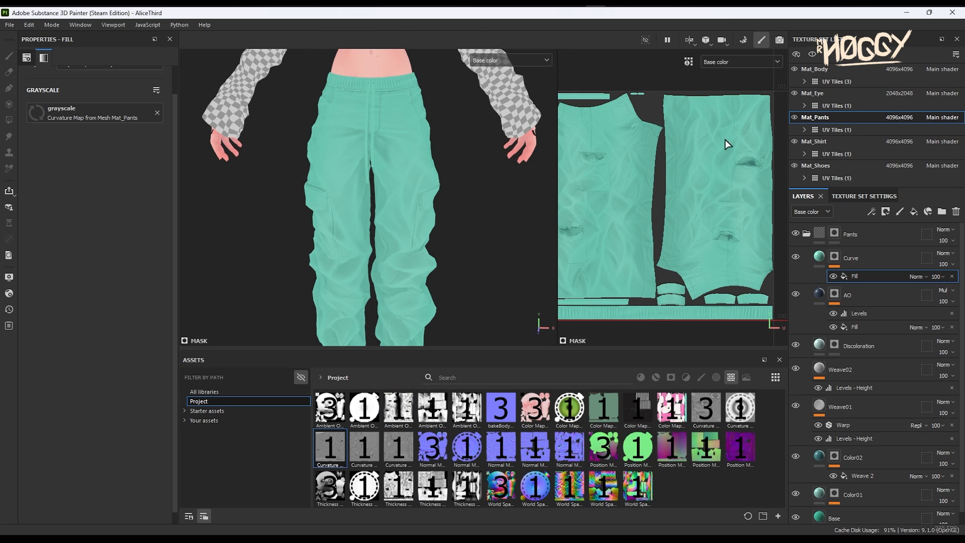
Step: Add a Levels adjustment above the fill in the Curve mask, with minimum input 0.302, midtone 2.169 and maximum input 0.784
right_click(828, 278)
click(857, 456)
mouse_move(98, 81)
mouse_down()
mouse_move(114, 79)
mouse_move(106, 81)
mouse_up()
mouse_move(168, 81)
mouse_down()
mouse_move(130, 87)
mouse_move(147, 81)
mouse_up()
drag(29, 80, 138, 83)
Step: Switch to the Material display and examine the weave and fold shading on the pants from near and far
scroll(384, 226, down, 3)
mouse_move(384, 226)
alt+mouse_down()
mouse_move(579, 214)
mouse_move(385, 201)
mouse_move(373, 212)
mouse_move(425, 216)
alt+mouse_up()
key(m)
scroll(391, 215, up, 2)
scroll(373, 211, down, 3)
shift+right_drag(422, 263, 418, 254)
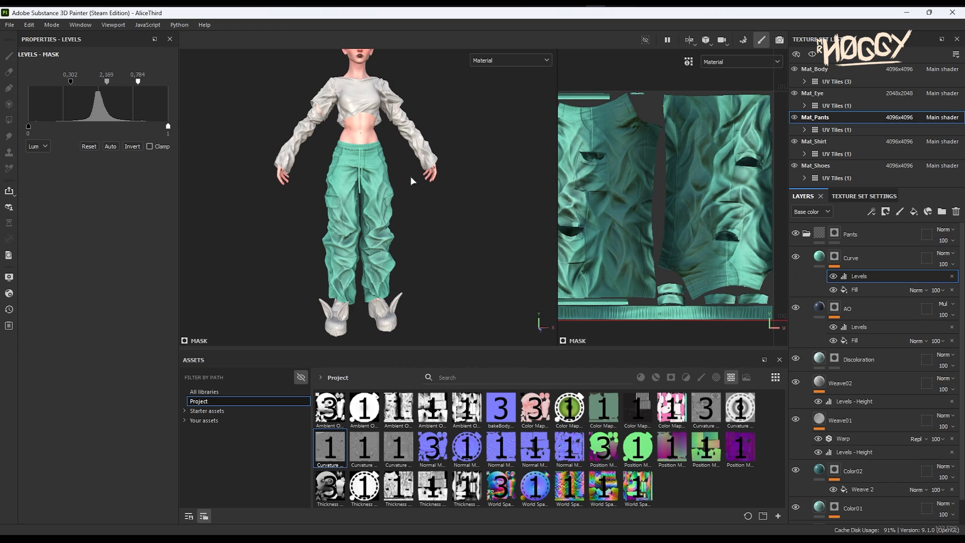
scroll(359, 171, up, 4)
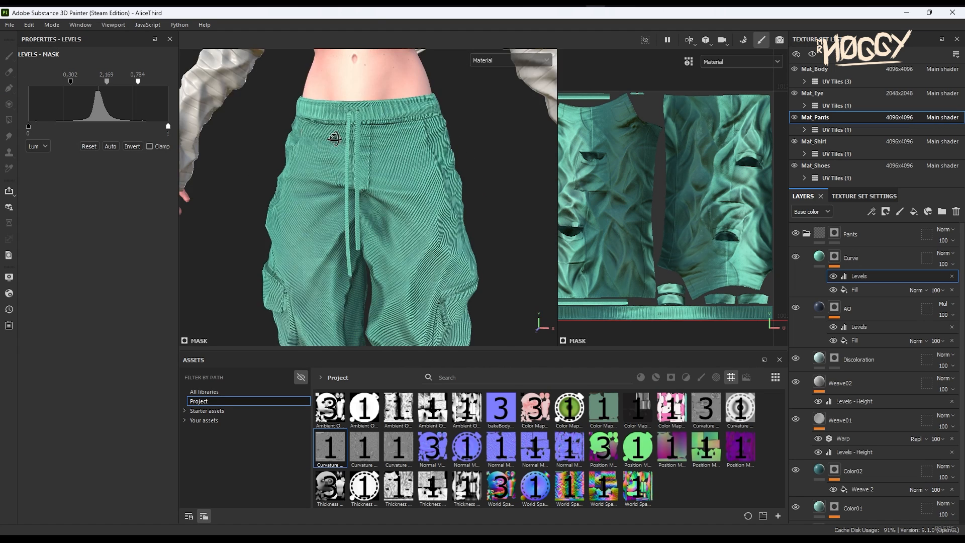
alt+shift+drag(448, 177, 337, 176)
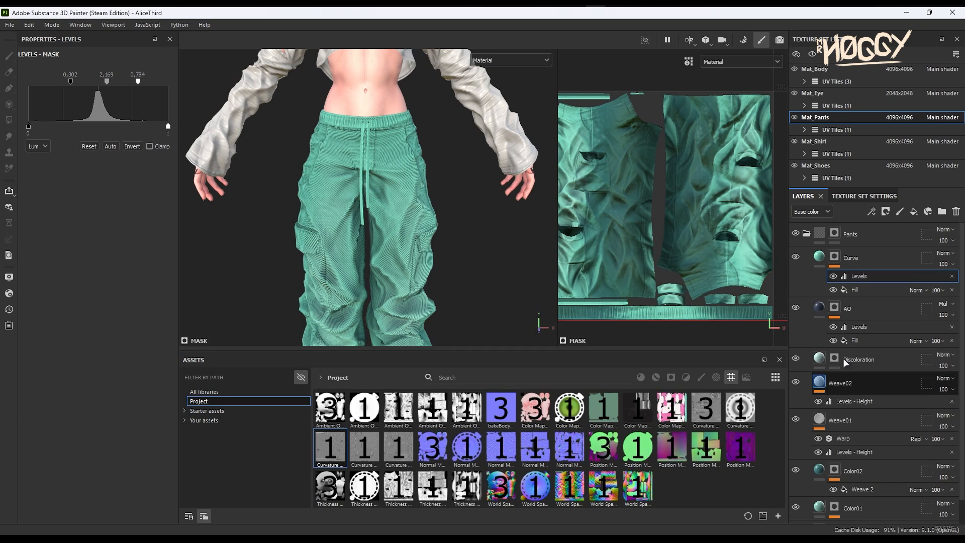
Step: Add masks to the Weave01 and Weave02 layers that hide the weave on the waistband, using black Polygon Fill in UV chunk mode
scroll(843, 357, down, 1)
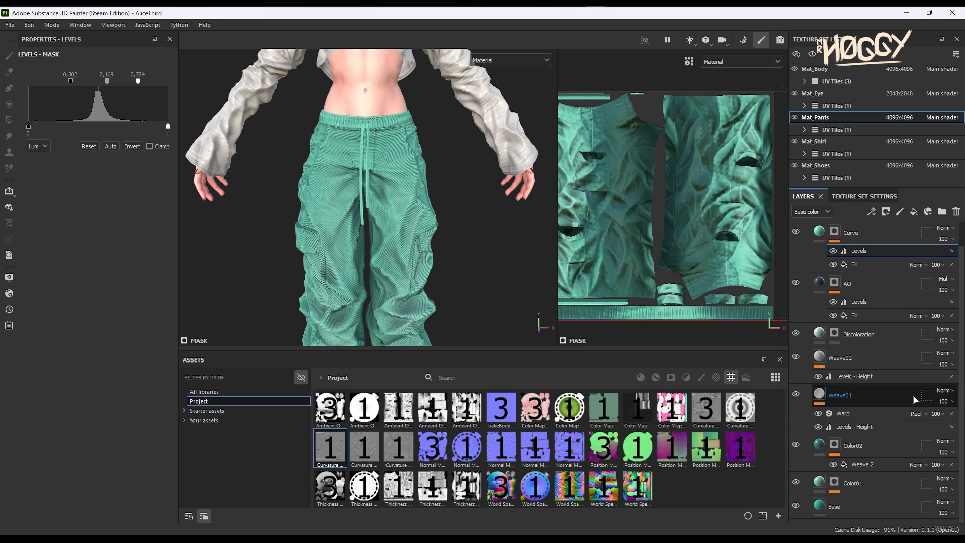
click(888, 400)
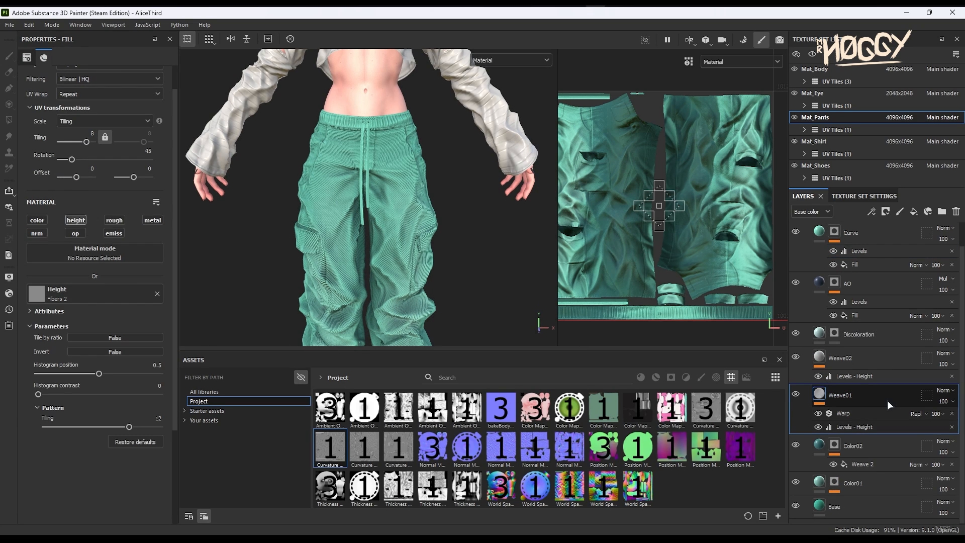
scroll(402, 84, up, 3)
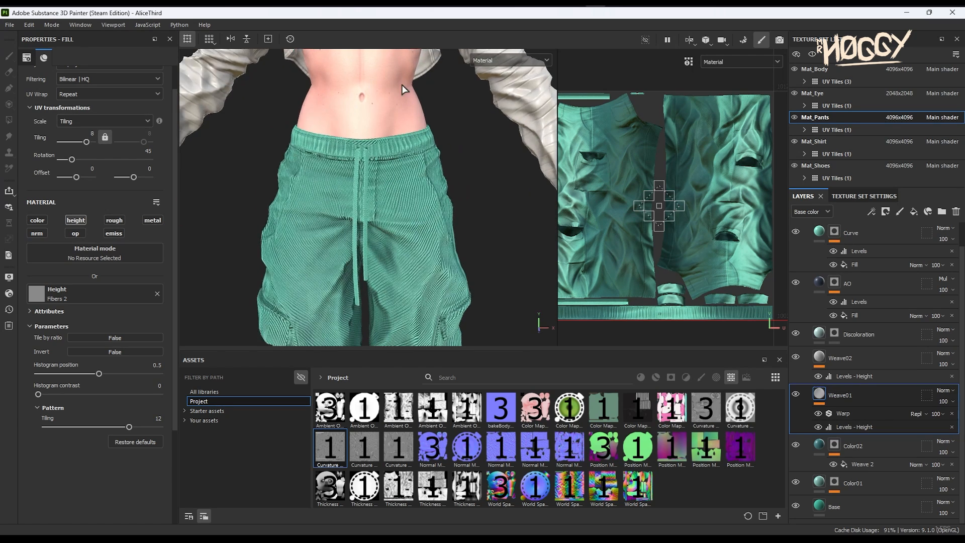
scroll(422, 227, up, 2)
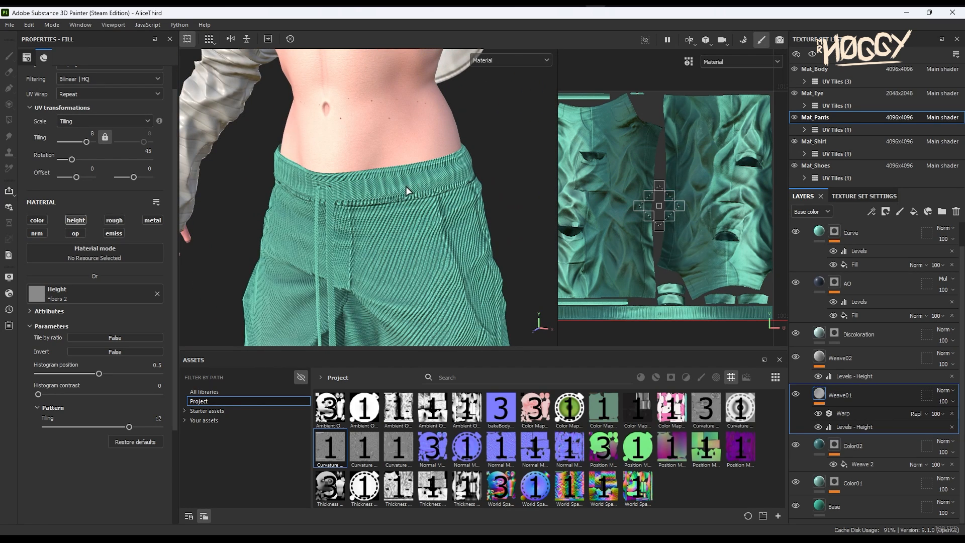
right_click(868, 396)
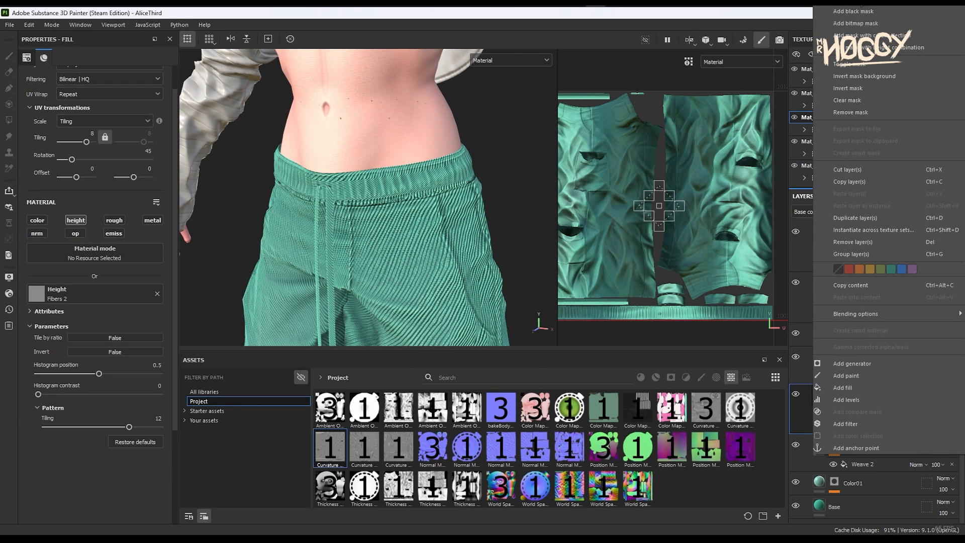
click(853, 11)
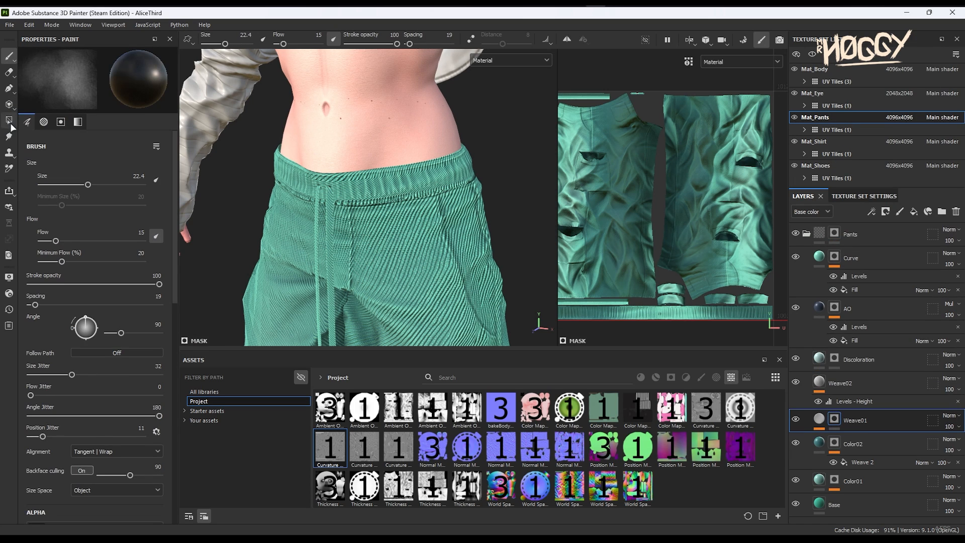
click(10, 122)
click(236, 40)
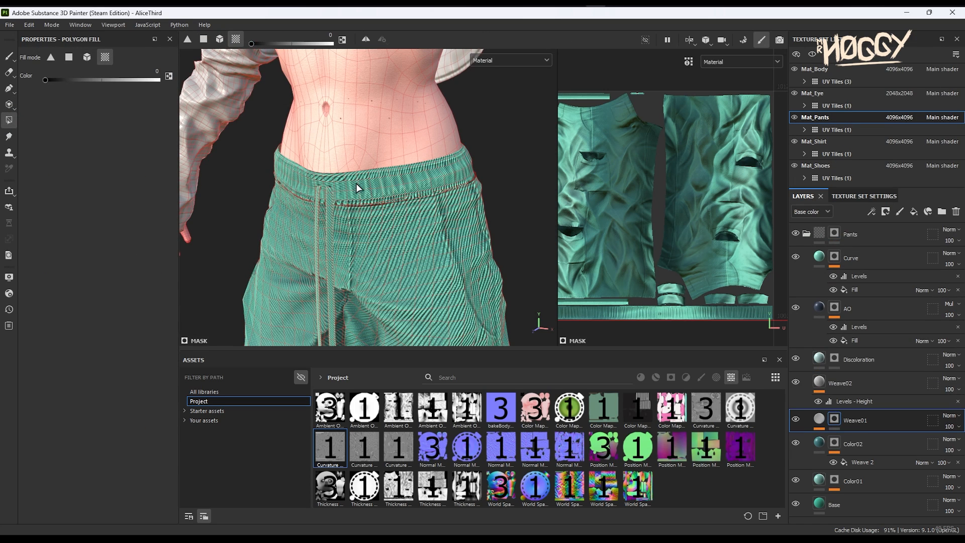
right_click(880, 383)
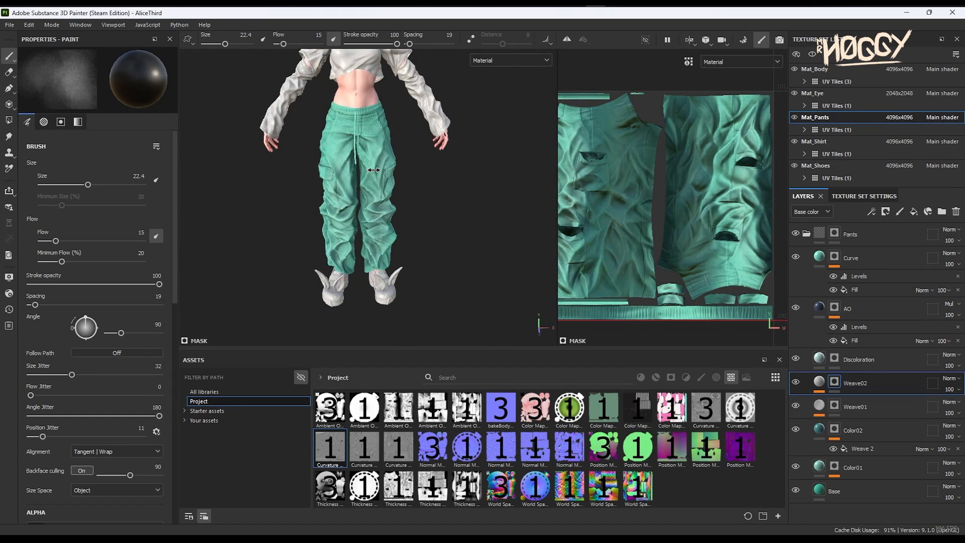
shift+right_drag(373, 170, 388, 170)
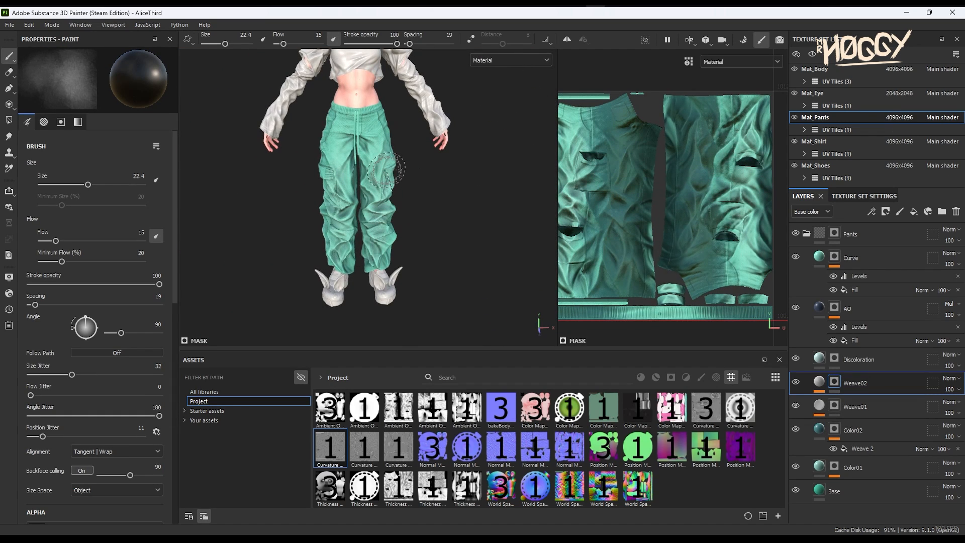
scroll(358, 120, up, 5)
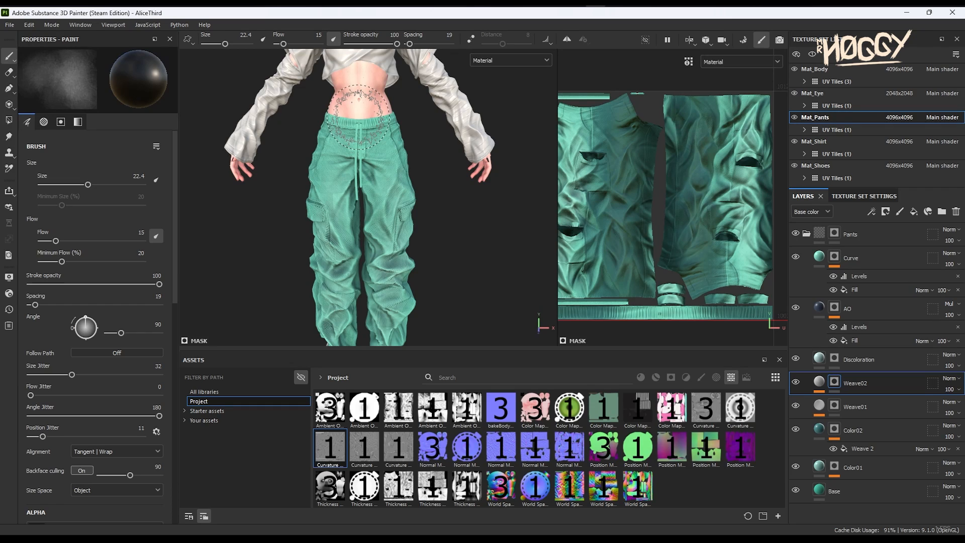
Step: Add a paint layer above the Curve layer and name it Stitches
click(888, 267)
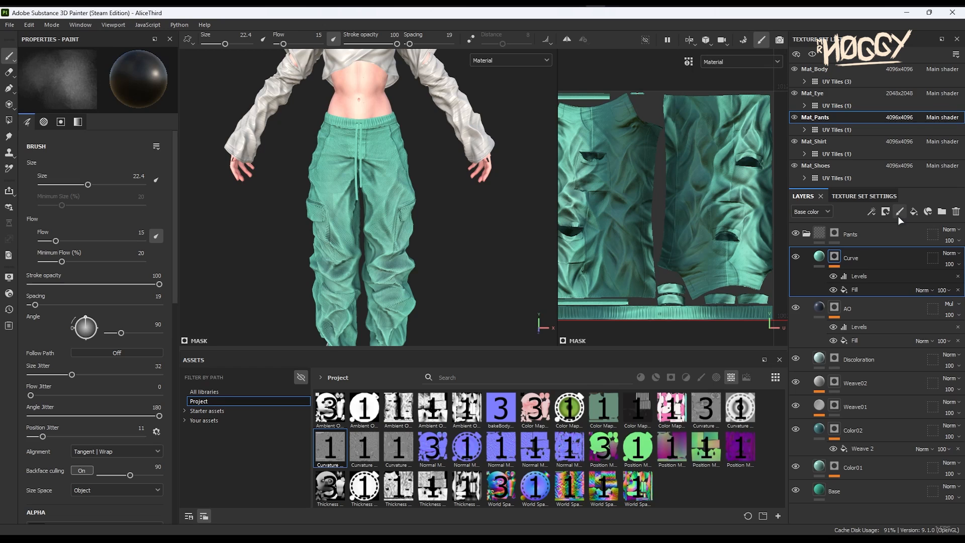
double_click(838, 257)
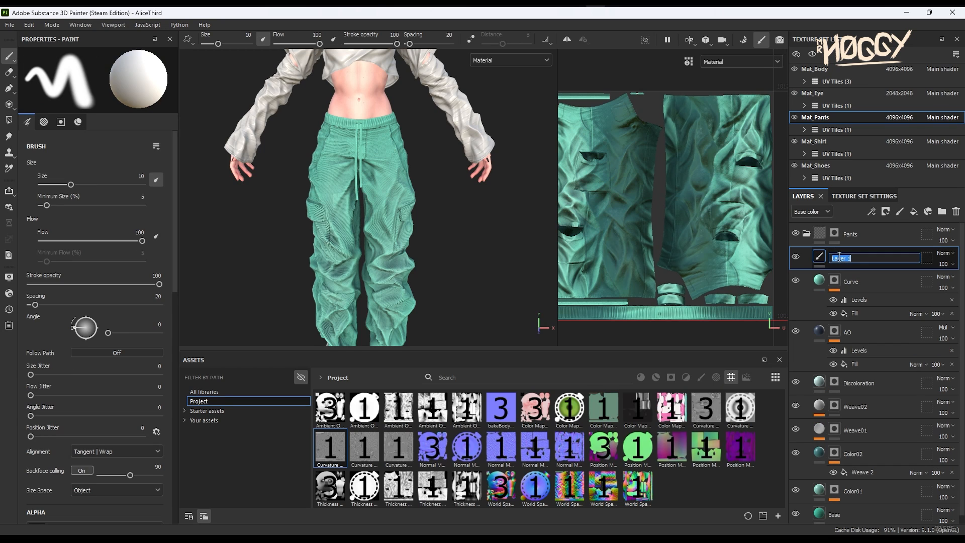
key(Caps_Lock)
text(Stitches)
key(Return)
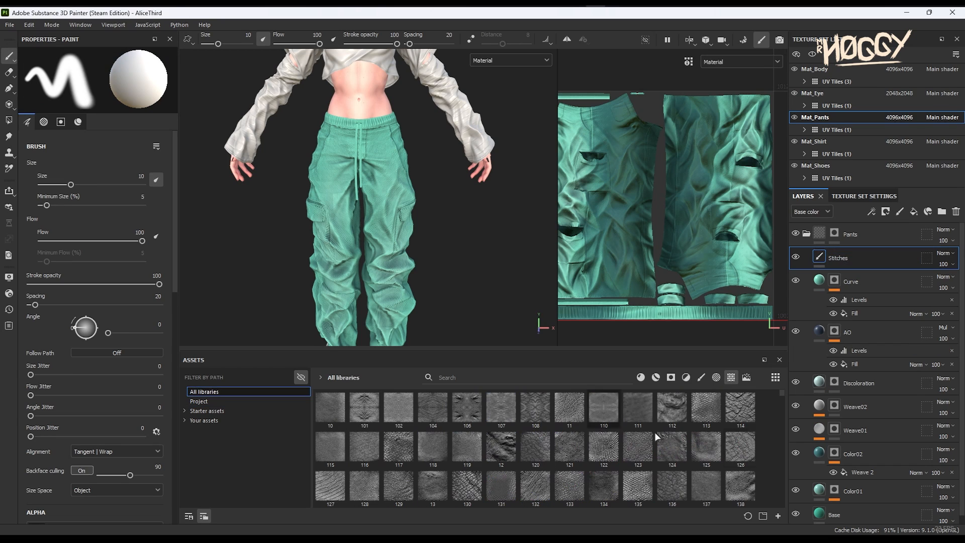
Step: Filter the assets of all libraries to brushes and choose the Stitches Straight brush
click(701, 377)
scroll(589, 405, down, 10)
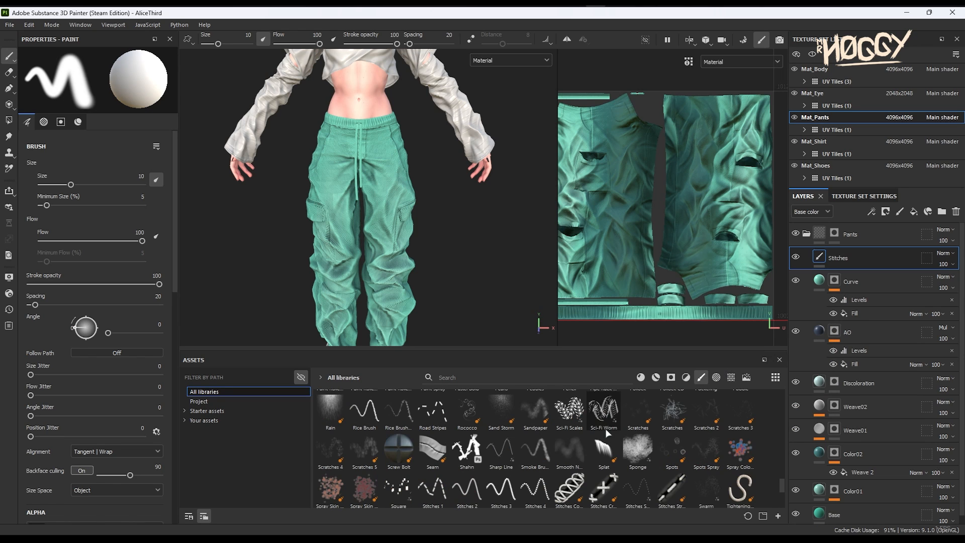
scroll(782, 483, down, 1)
click(679, 446)
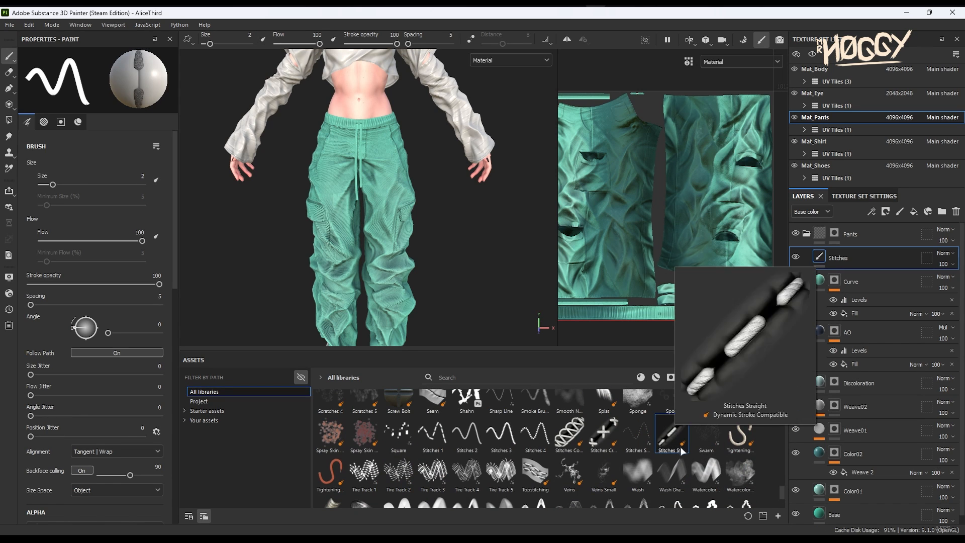
mouse_move(673, 429)
Step: Try a horizontal stitch stroke on the front of the pants just below the waistband and undo it
scroll(395, 97, up, 5)
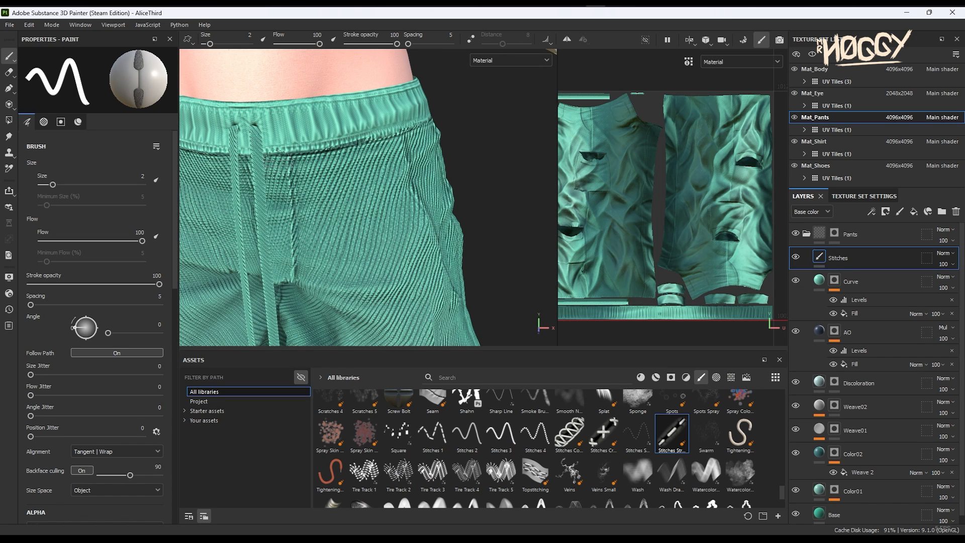
drag(297, 161, 387, 154)
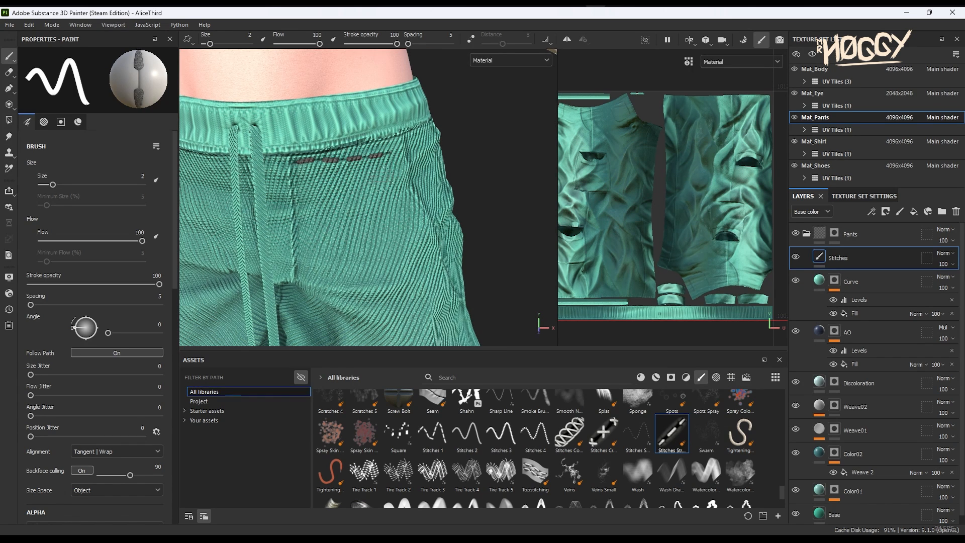
key(ctrl+z)
Step: Set the stitch material's base color to light pinkish grey D4C7C7, testing it with a stroke that is undone
click(61, 121)
click(82, 356)
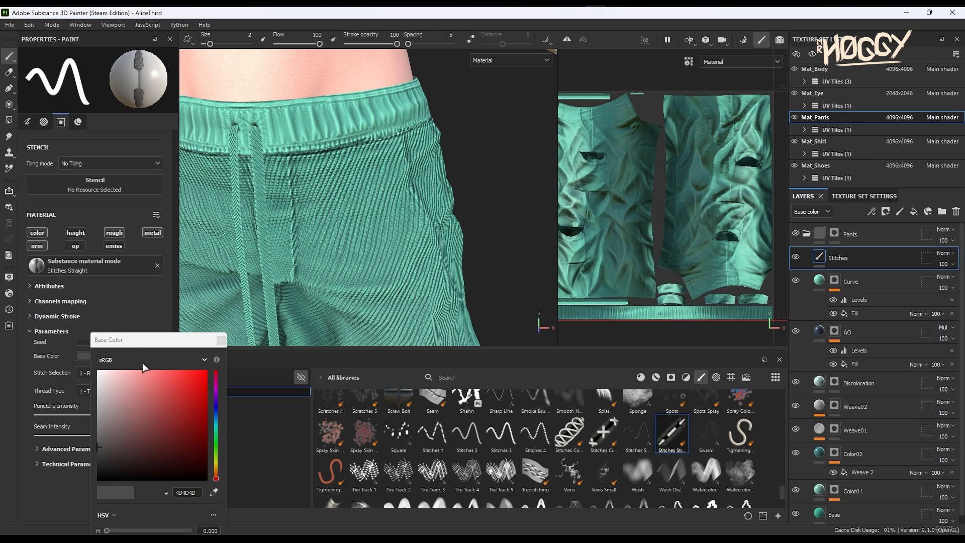
drag(103, 394, 103, 390)
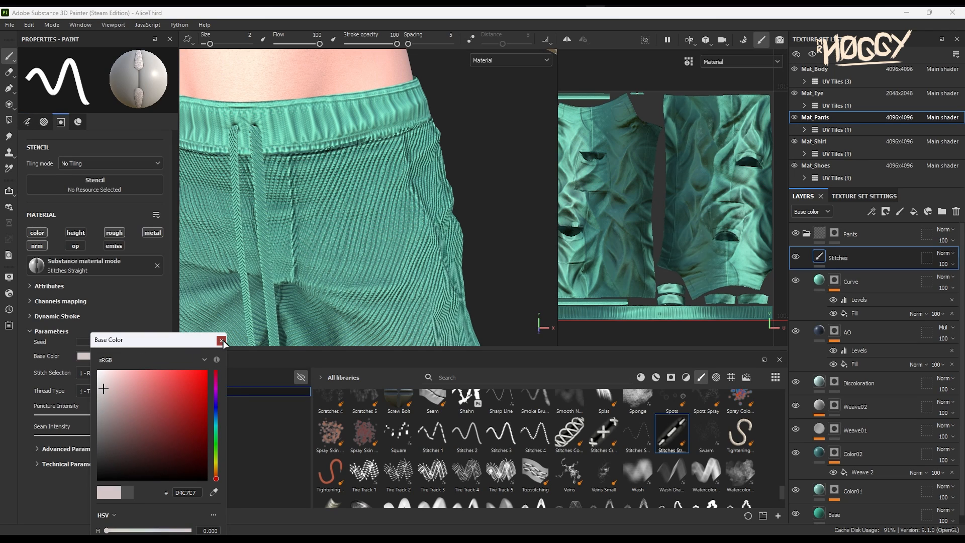
click(221, 341)
drag(301, 210, 378, 195)
key(ctrl+z)
Step: Set the stitch selection to 2 - Running Double and the brush size to 1.03, testing them with a stroke that is undone
click(118, 373)
click(115, 386)
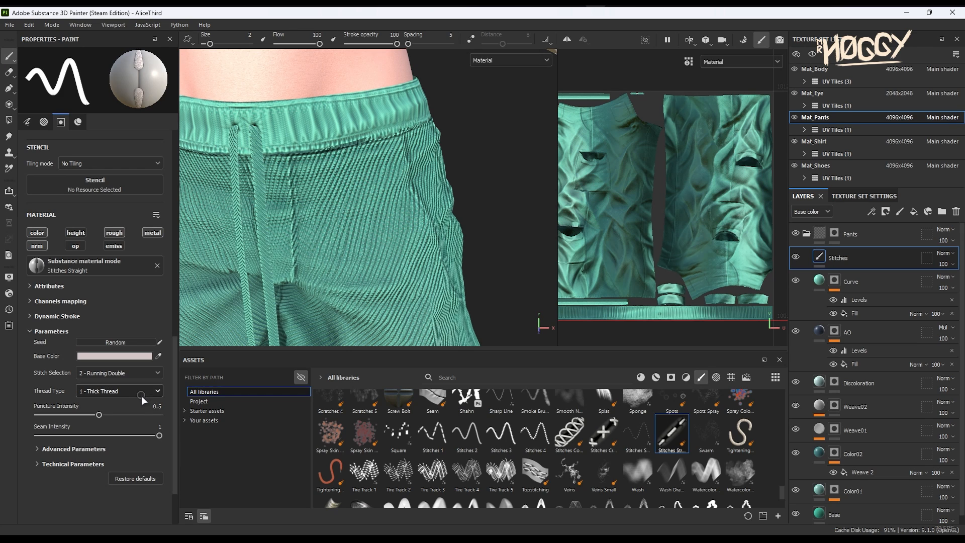
key(bracketleft)
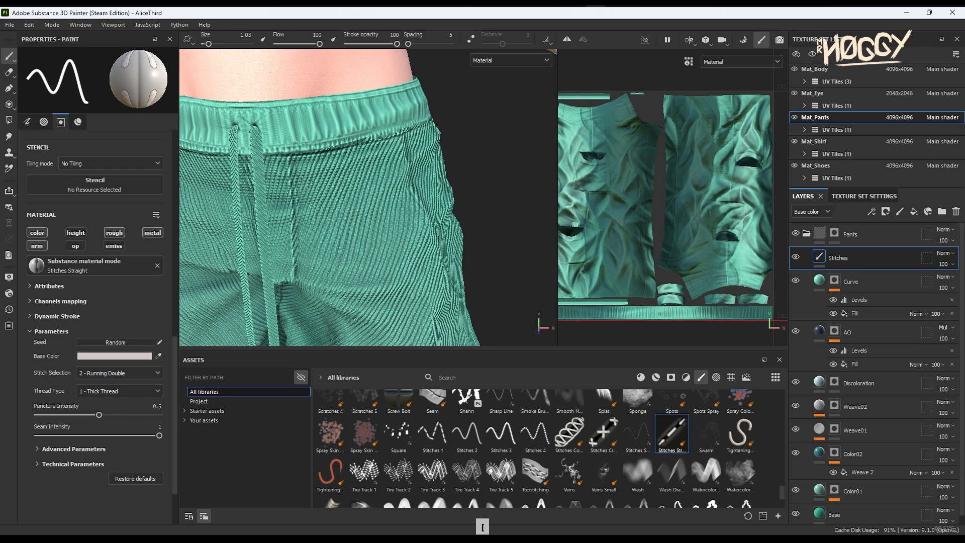
drag(291, 182, 352, 179)
key(ctrl+z)
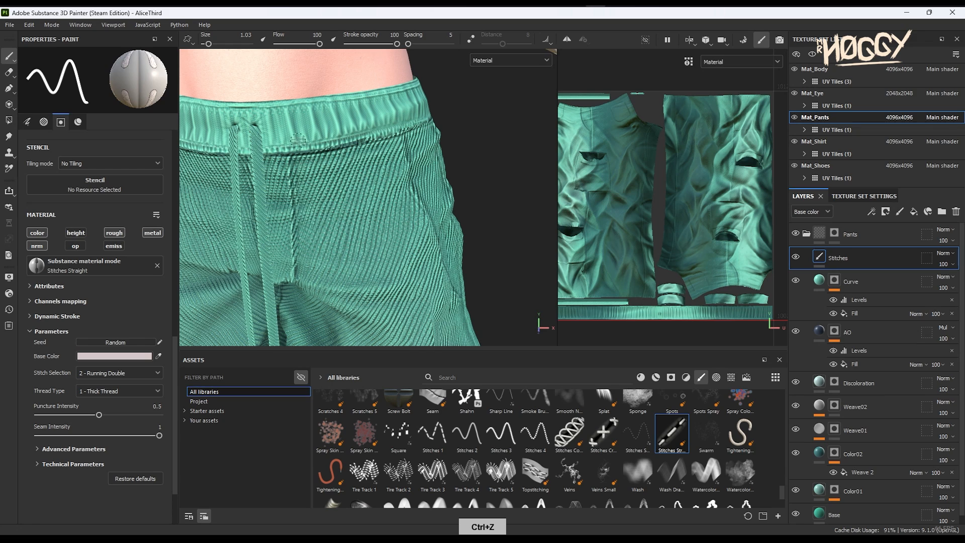
Step: Try angle jitter values of 11 and 44 on the stitch brush with strokes on the pants front, and undo the strokes
drag(173, 362, 163, 212)
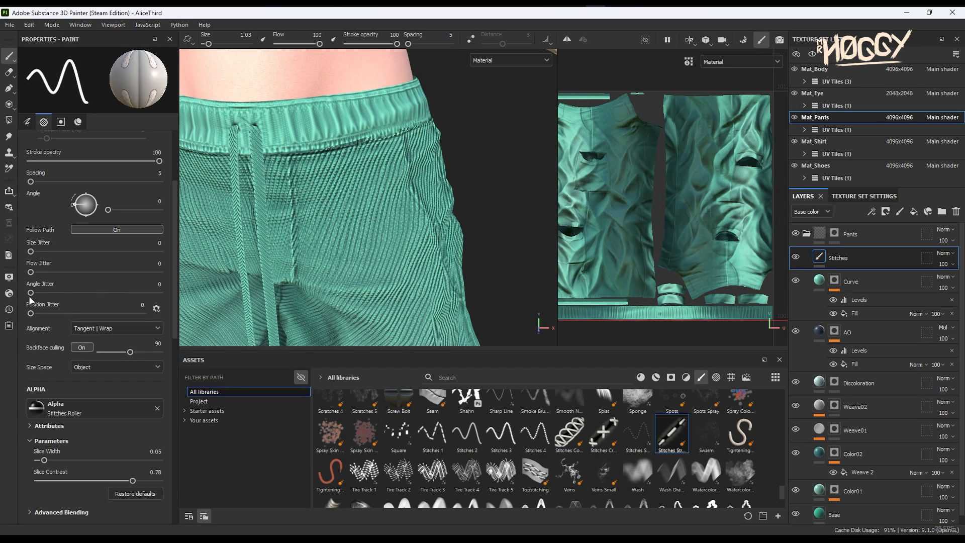
drag(31, 291, 39, 293)
mouse_move(300, 189)
mouse_down()
mouse_move(392, 182)
mouse_move(389, 256)
mouse_up()
key(ctrl+z)
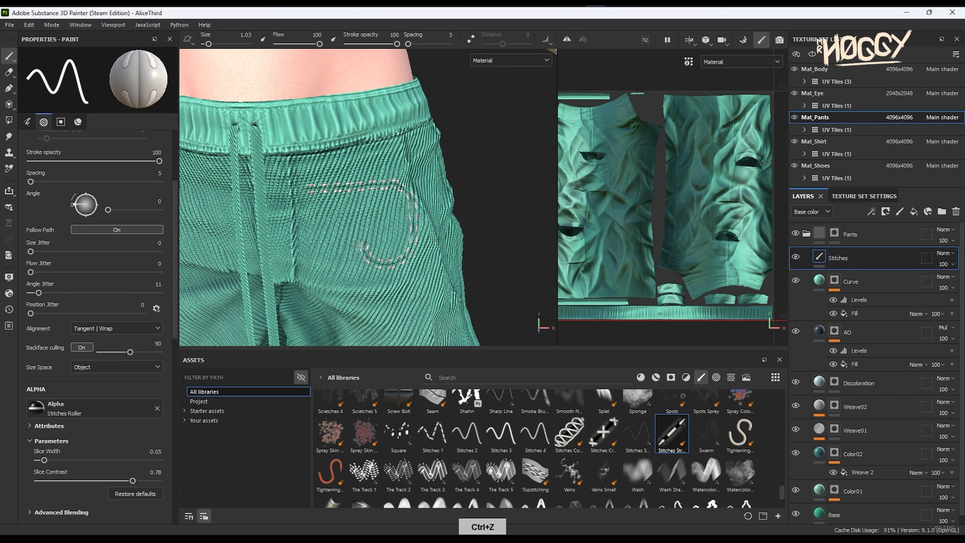
mouse_move(384, 165)
mouse_down()
mouse_move(379, 143)
mouse_move(305, 171)
mouse_move(327, 170)
mouse_move(371, 252)
mouse_move(407, 272)
mouse_move(393, 297)
mouse_up()
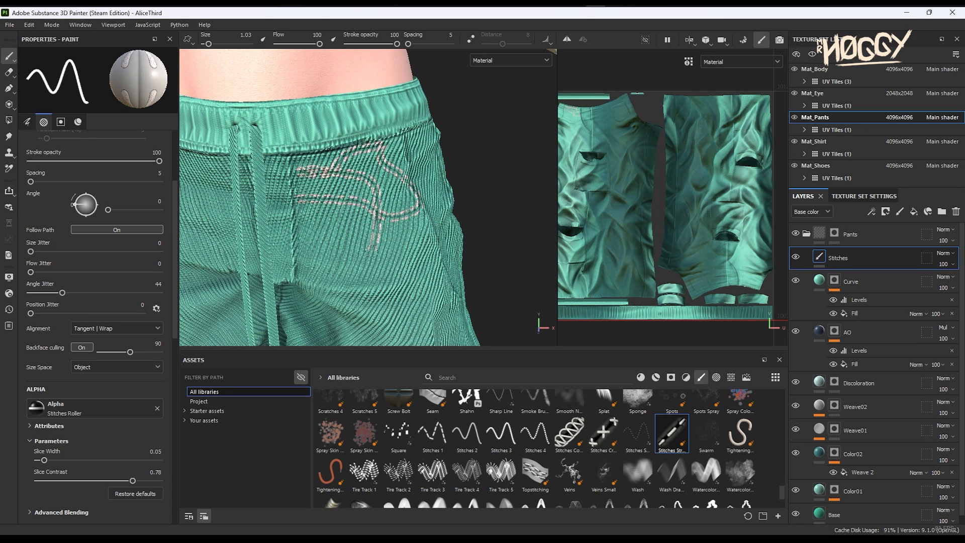
key(ctrl+z)
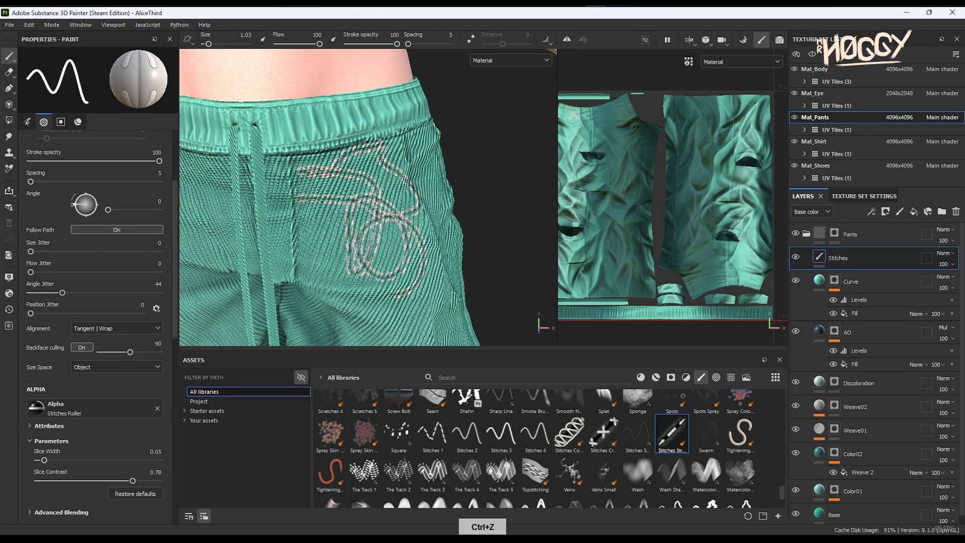
Step: Set the stitch size length to 0.34 and the stitch size width to 0.28, testing the brush with strokes that are undone
scroll(97, 391, down, 10)
click(102, 402)
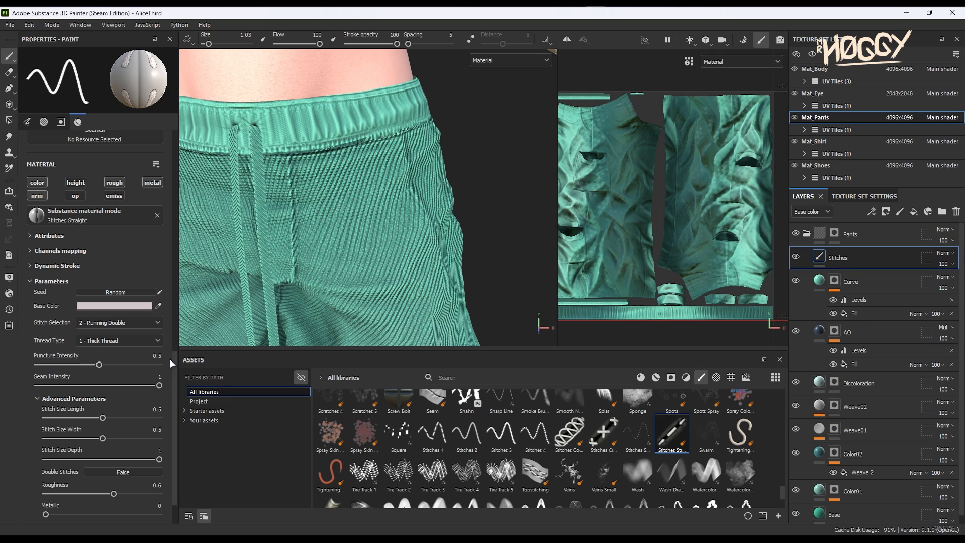
scroll(173, 370, down, 3)
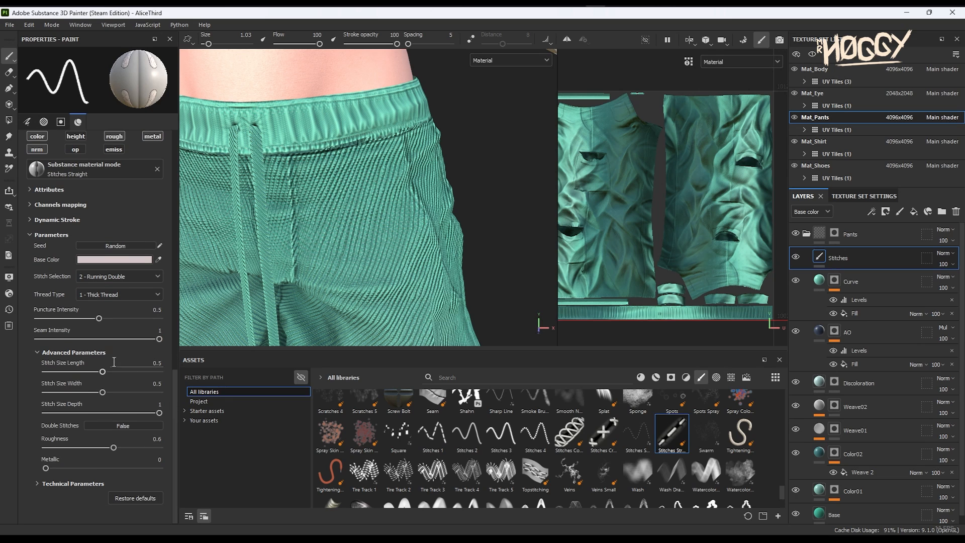
mouse_move(282, 200)
mouse_down()
mouse_move(390, 266)
mouse_move(352, 211)
mouse_move(374, 270)
mouse_up()
key(ctrl)
key(ctrl+z)
drag(92, 375, 89, 391)
drag(310, 164, 373, 264)
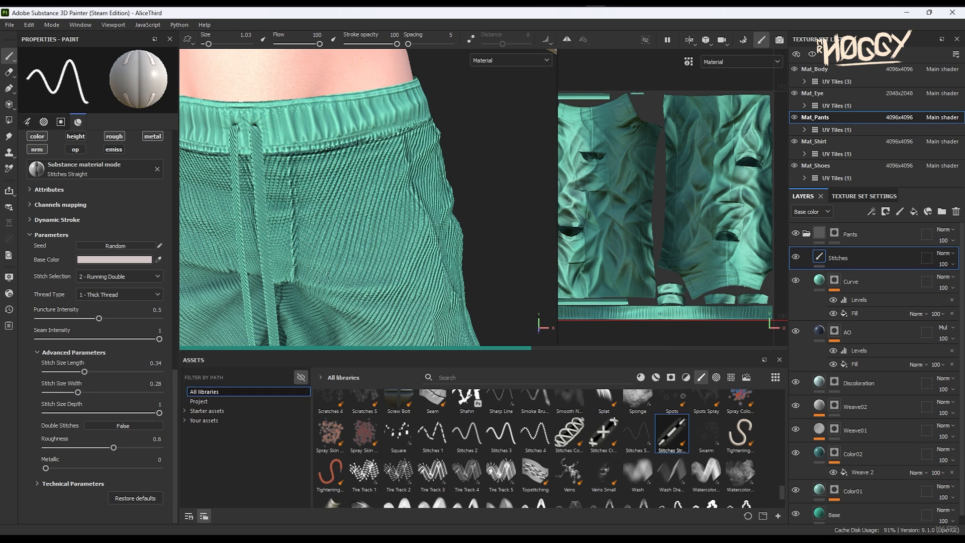
Step: Paint a double stitch line along the front seam just below the waistband
drag(347, 288, 423, 258)
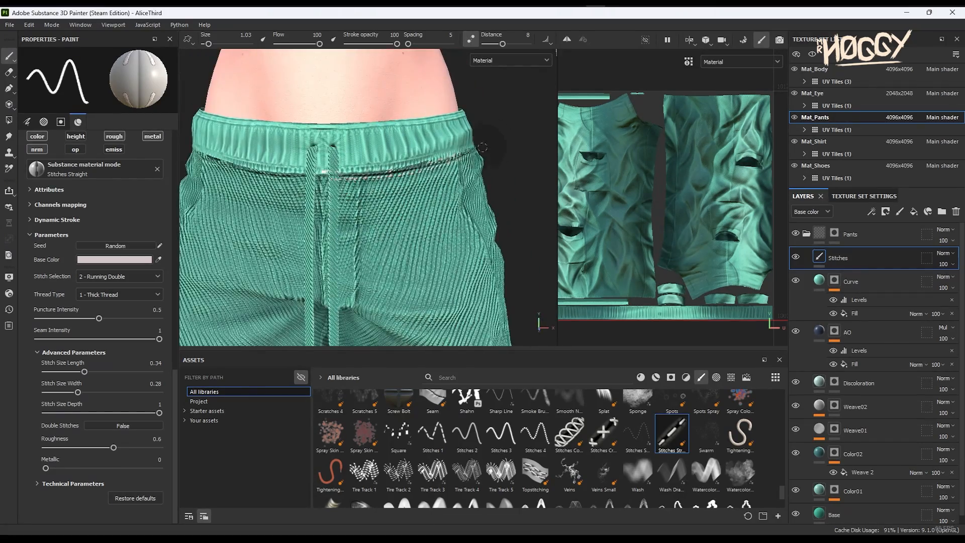
middle_drag(482, 147, 552, 151)
alt+middle_drag(372, 236, 381, 294)
alt+middle_drag(376, 175, 489, 221)
alt+drag(488, 222, 416, 182)
Step: Paint double stitches down the leg's side seam and along the edges of the pocket patch
scroll(416, 182, down, 3)
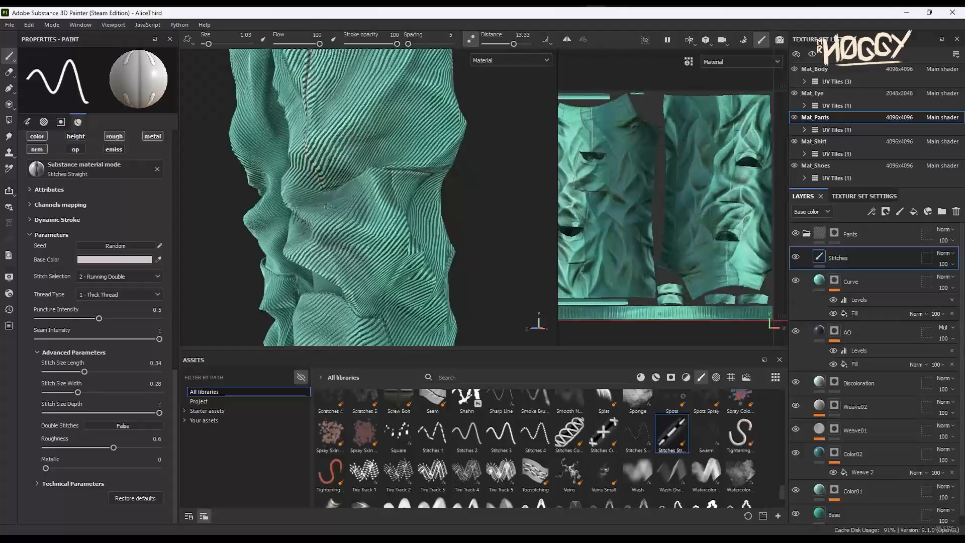
alt+middle_drag(359, 238, 342, 157)
alt+drag(389, 269, 427, 236)
alt+middle_drag(427, 236, 427, 307)
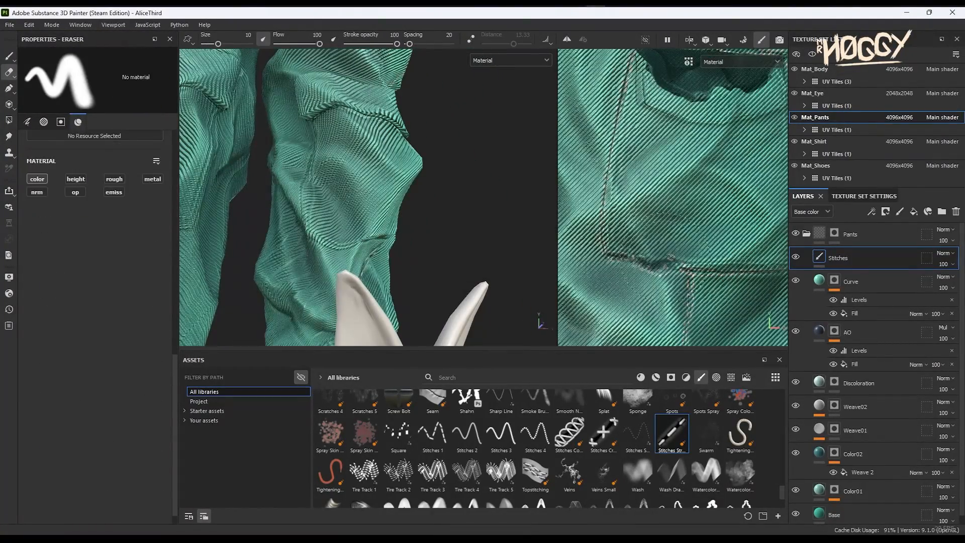
Step: Paint double stitches along the curved lower-leg seam and the long leg seams in the UV view, with a lazy mouse distance of 4.76
alt+middle_drag(663, 252, 603, 151)
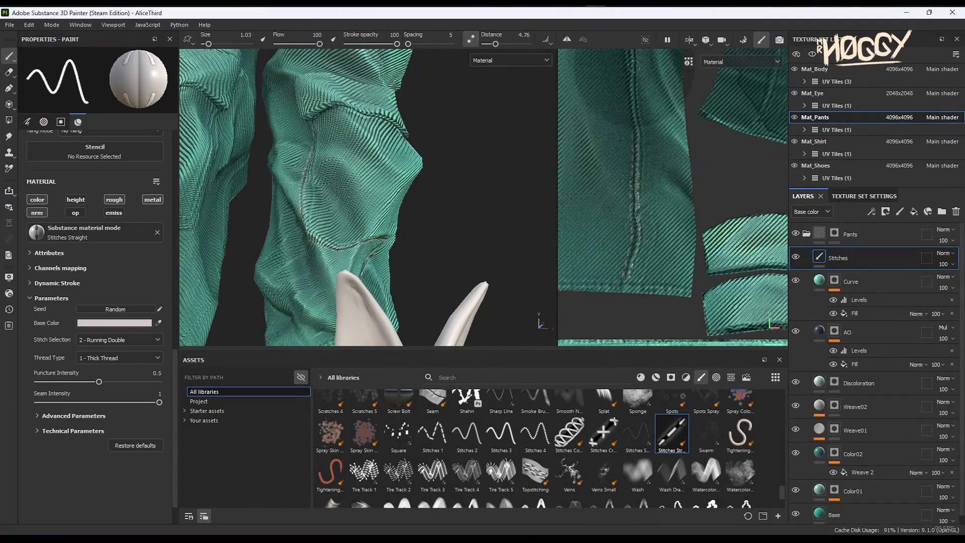
scroll(670, 211, up, 3)
middle_drag(674, 311, 666, 192)
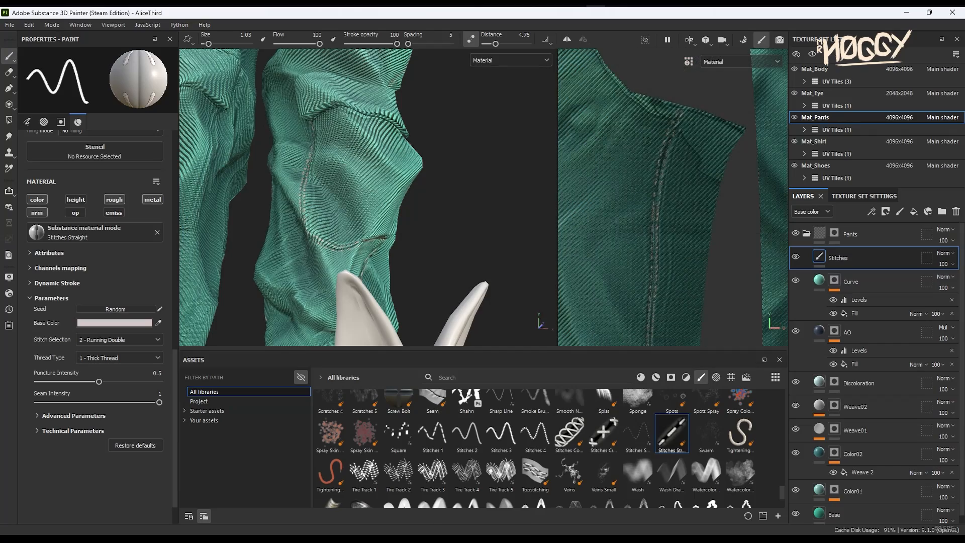
scroll(668, 193, up, 2)
middle_drag(674, 201, 693, 189)
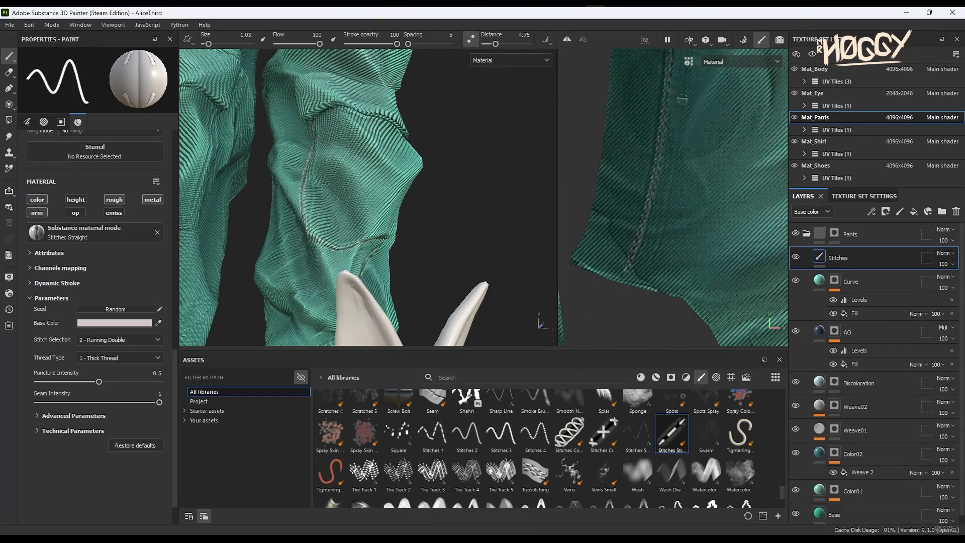
middle_drag(693, 190, 683, 329)
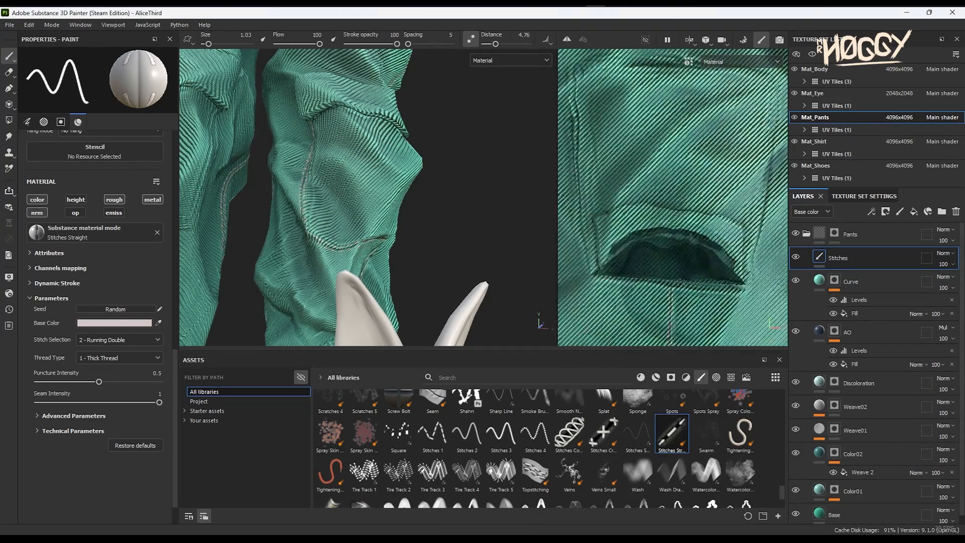
middle_drag(673, 211, 694, 201)
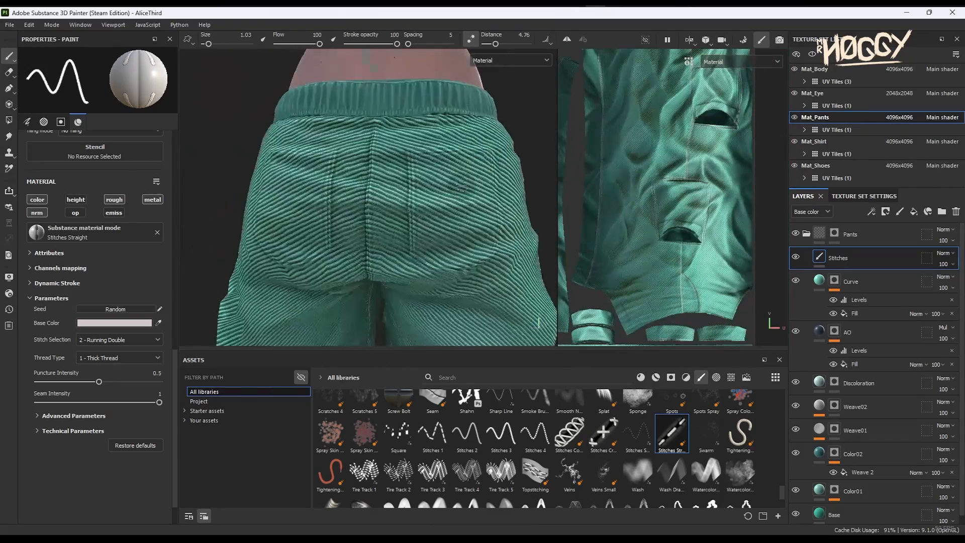
Step: Set the lazy mouse distance to 8.33 and paint stitches around the back pocket and along the front pocket and fly seams
drag(496, 44, 503, 43)
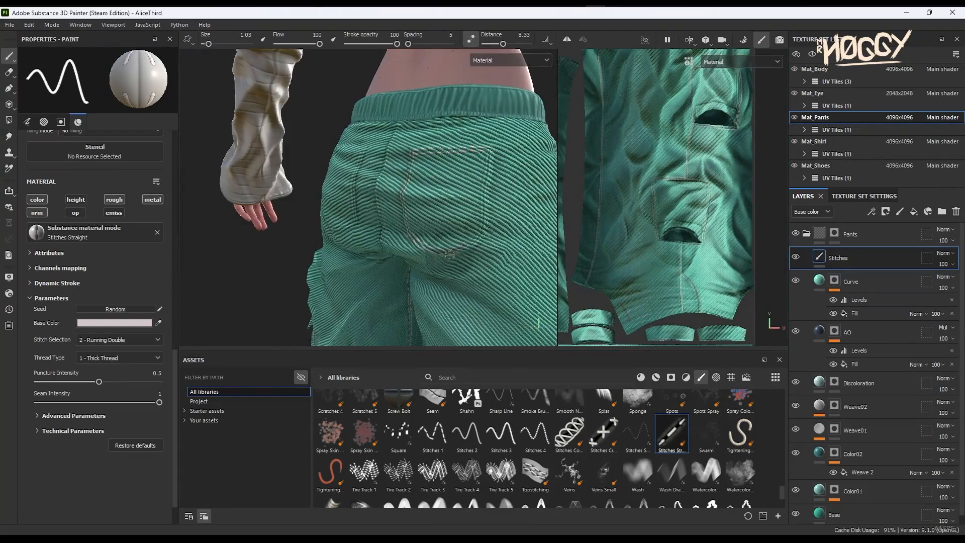
alt+drag(487, 134, 321, 231)
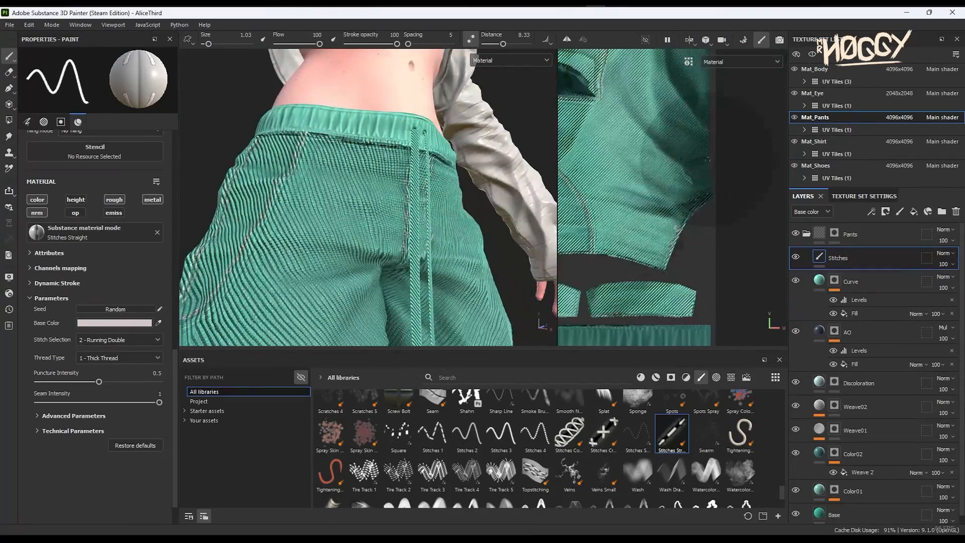
middle_drag(442, 191, 441, 258)
alt+drag(441, 259, 410, 242)
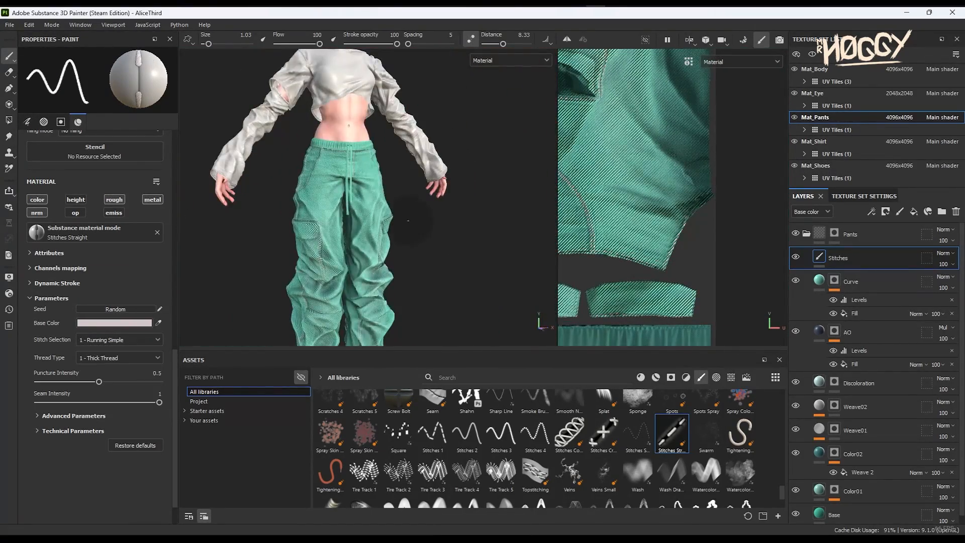
Step: Change the base color of the Base fill layer to a darker teal green
scroll(408, 220, up, 1)
scroll(417, 197, up, 2)
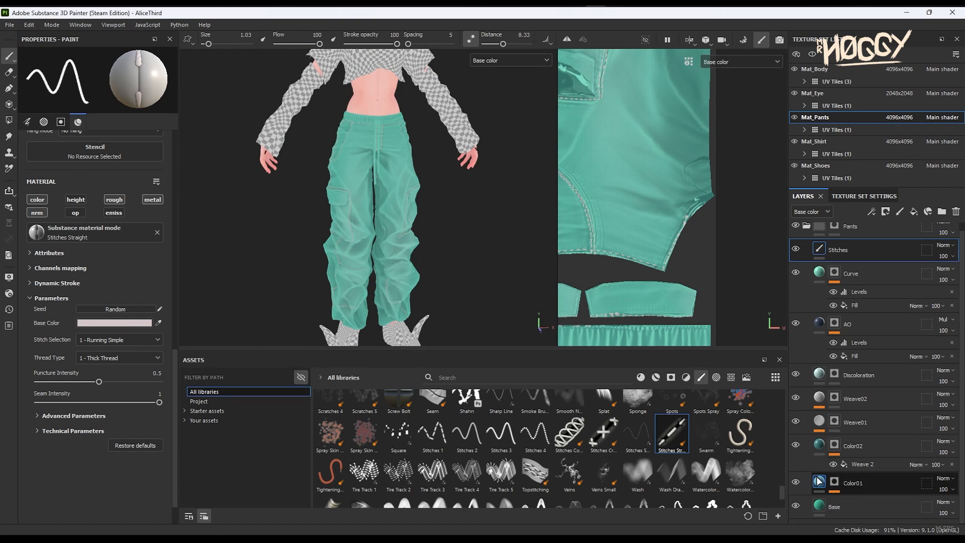
click(853, 454)
click(89, 310)
click(165, 427)
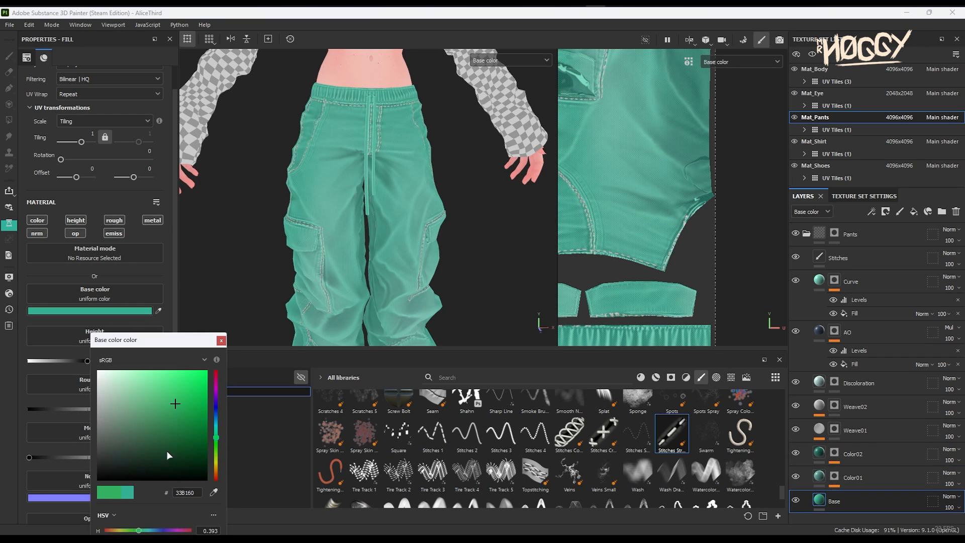
drag(167, 454, 181, 424)
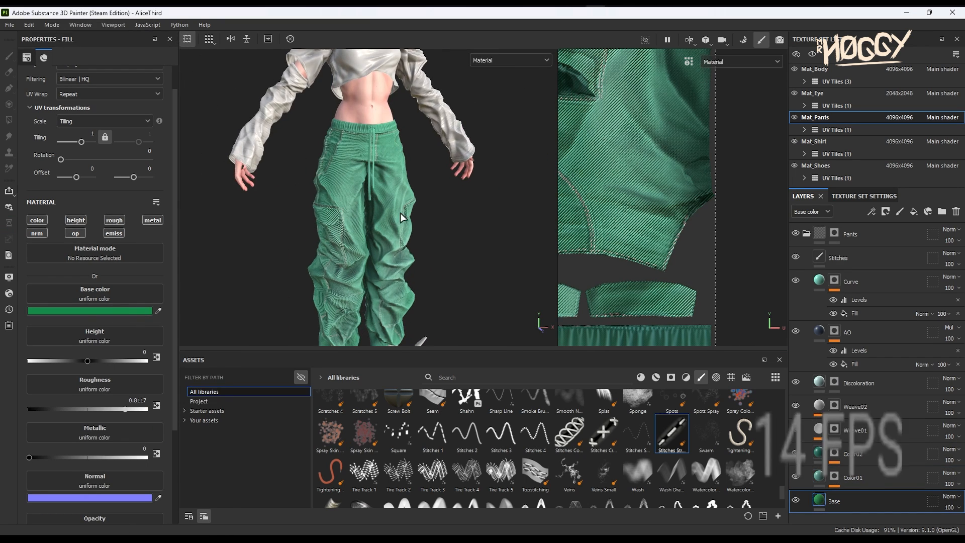
click(89, 310)
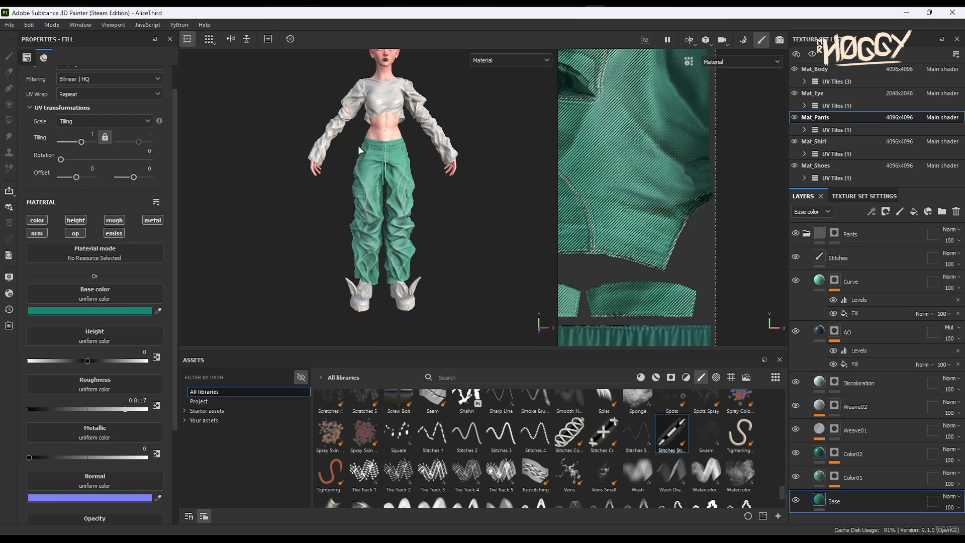
Step: Remove both drawstrings from the Pants folder's mask with mesh polygon fill at value 0
scroll(357, 143, up, 3)
scroll(377, 161, down, 3)
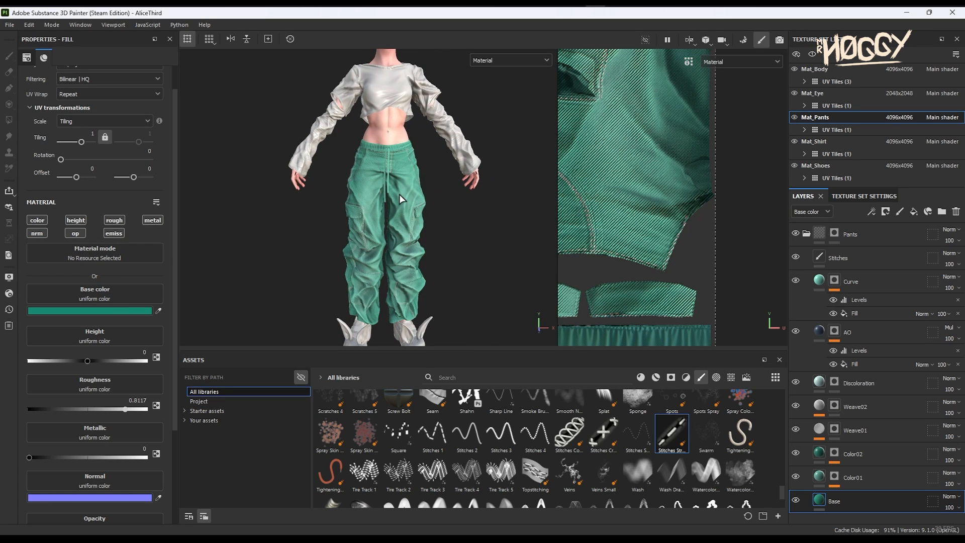
scroll(376, 152, up, 5)
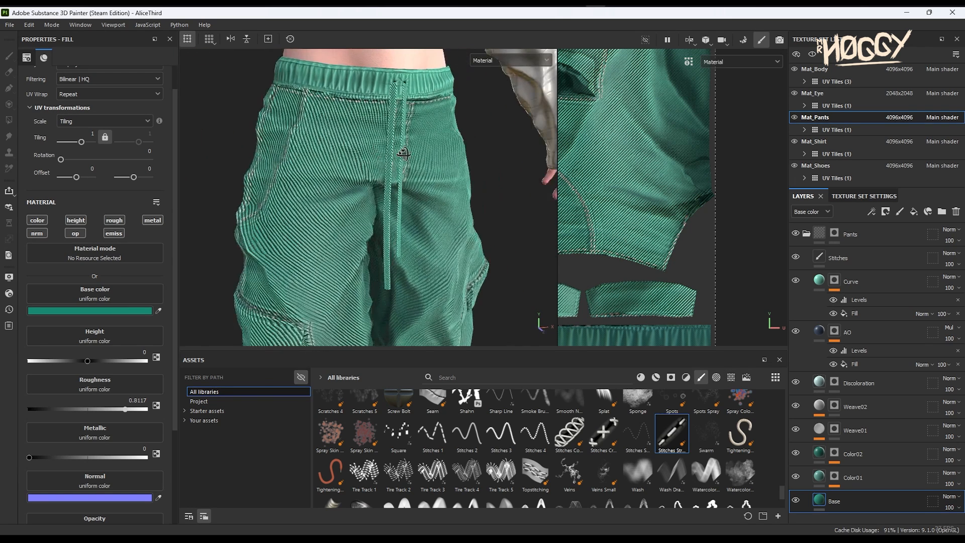
click(807, 234)
click(834, 233)
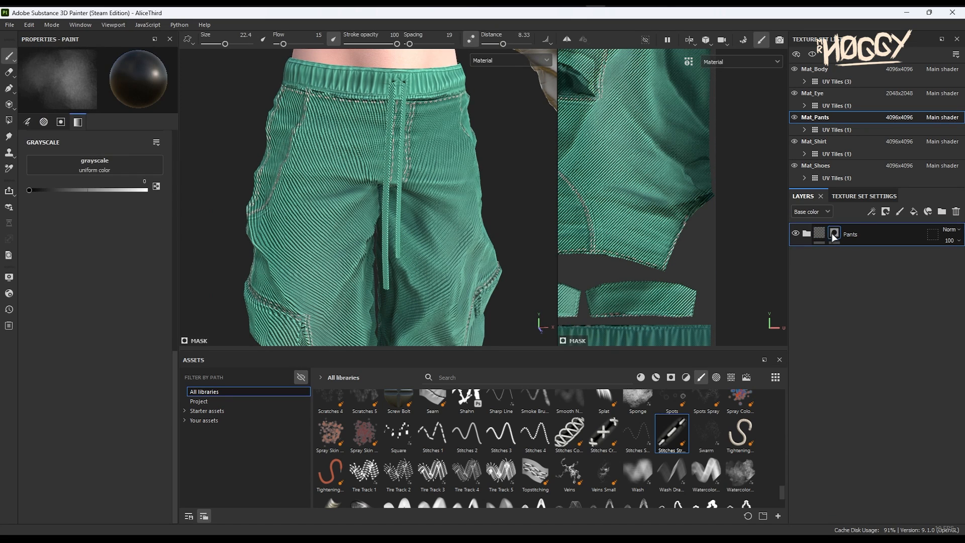
click(9, 120)
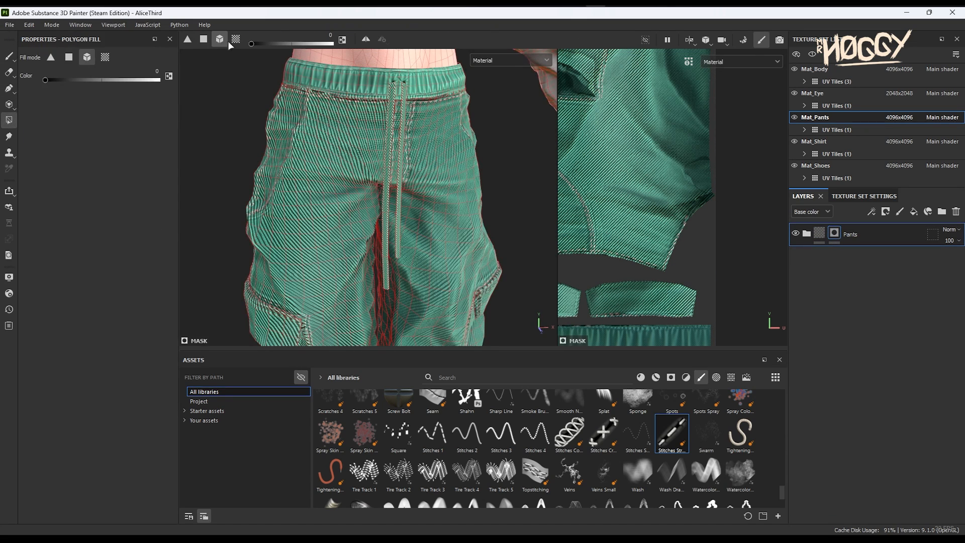
scroll(392, 121, up, 3)
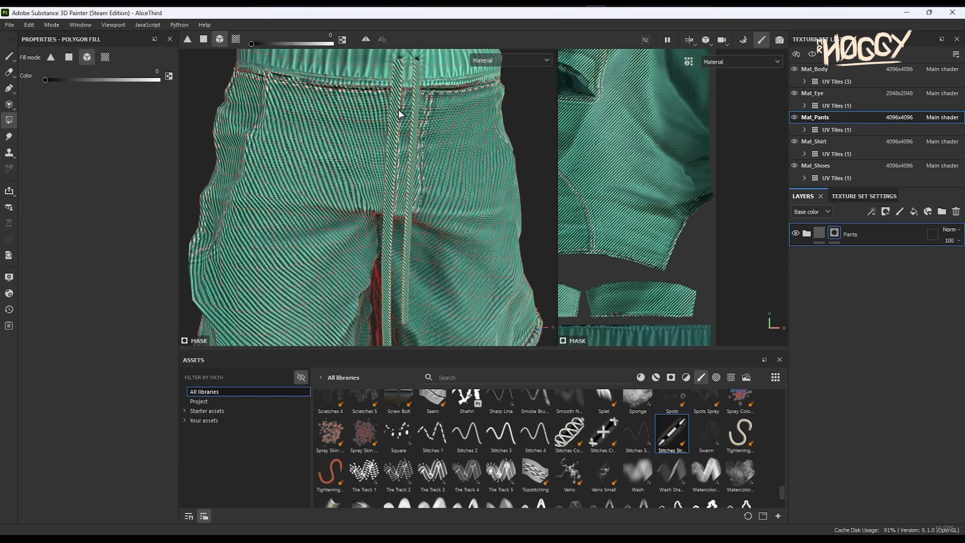
click(399, 114)
click(417, 104)
key(1)
Step: Create a new folder above the Pants folder and name it Rope
click(941, 211)
double_click(851, 234)
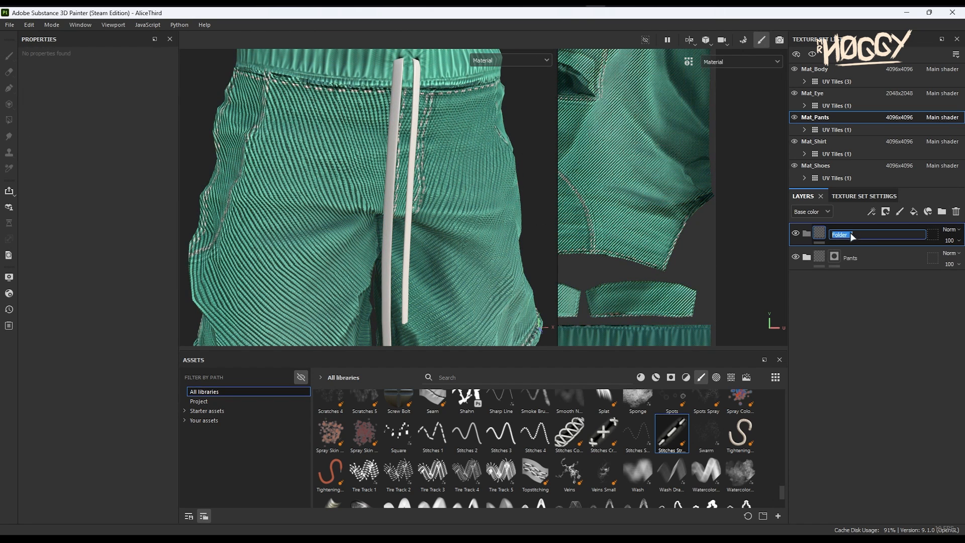
key(Caps_Lock)
text(R)
key(Caps_Lock)
text(ope)
key(Return)
Step: Mask the Rope folder to the two drawstrings only, using mesh polygon fill at value 1
key(4)
scroll(421, 172, down, 3)
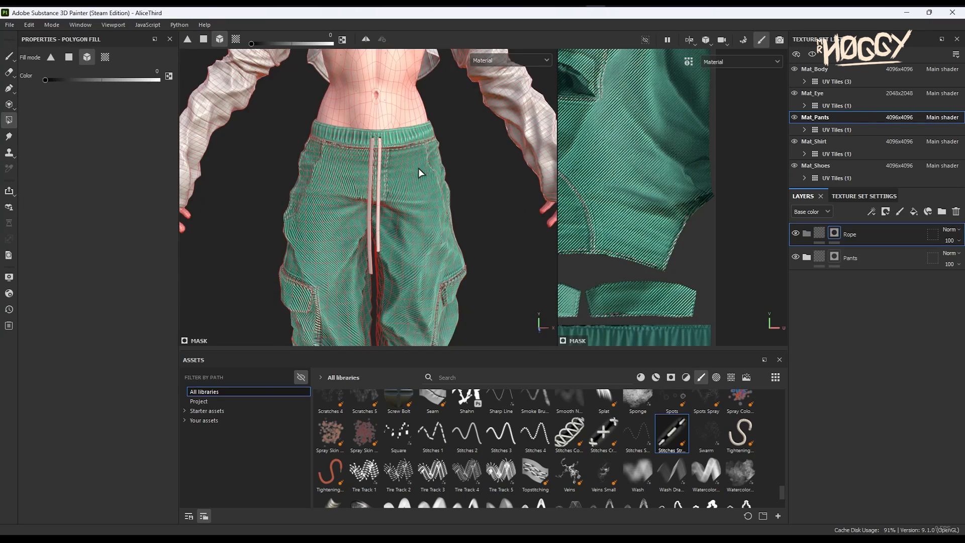
scroll(365, 201, up, 3)
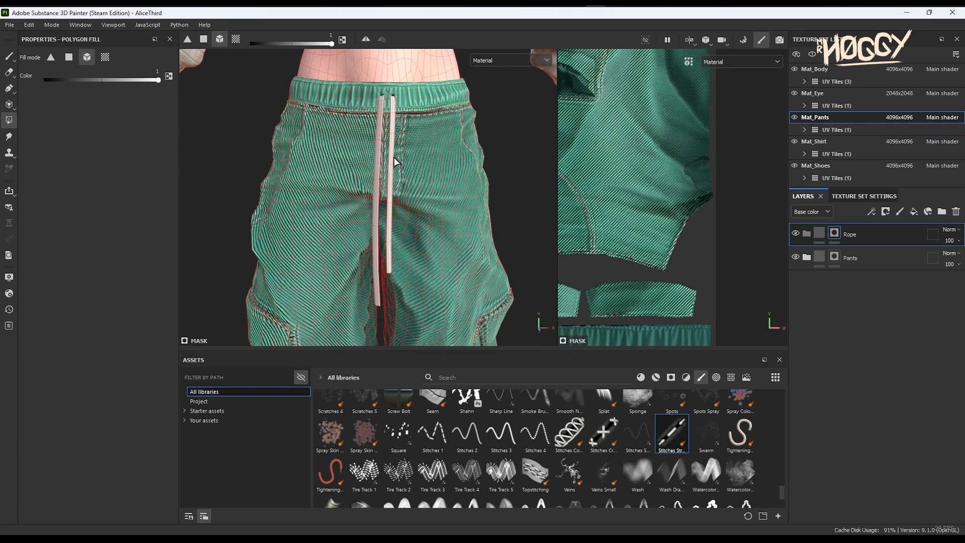
click(9, 56)
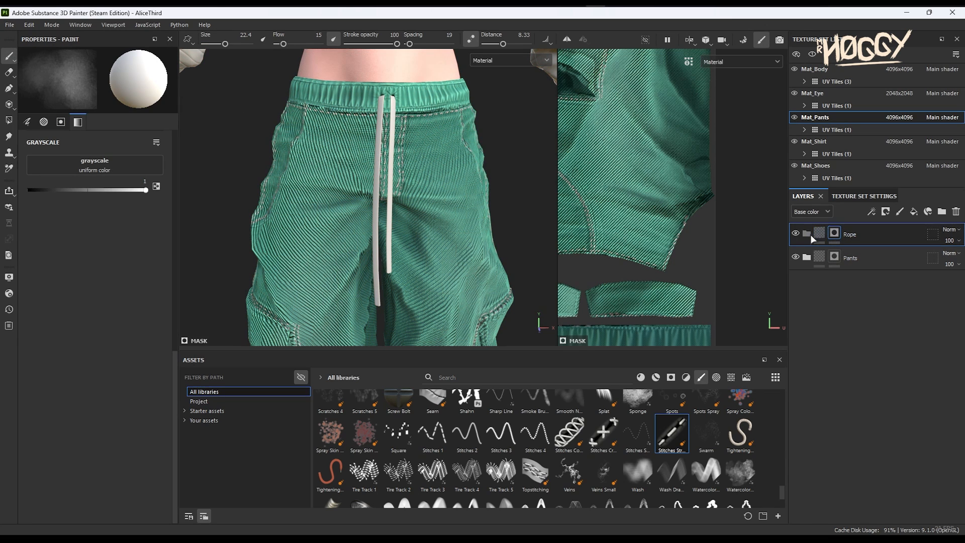
Step: Add a fill layer inside the Rope folder with a reddish brown base color and a roughness of 0.8410
click(914, 212)
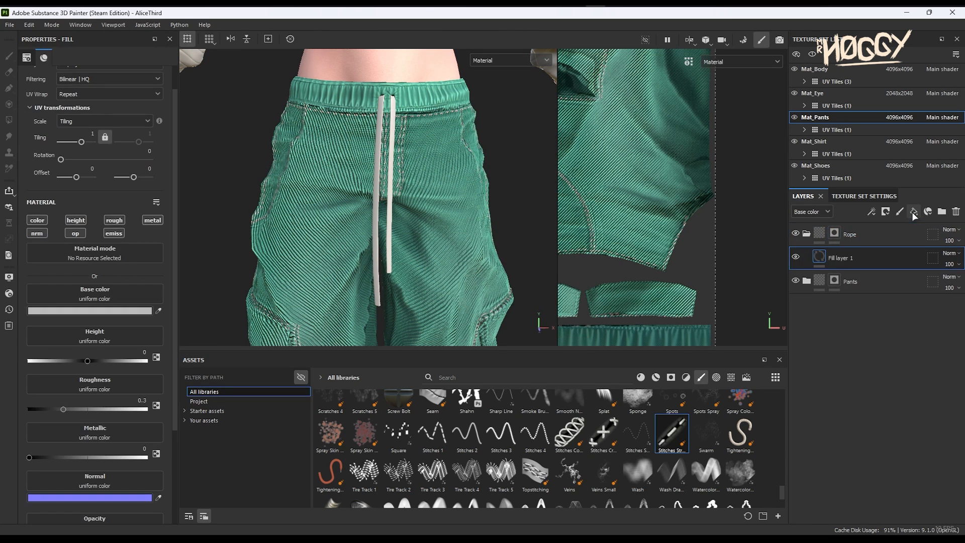
click(79, 313)
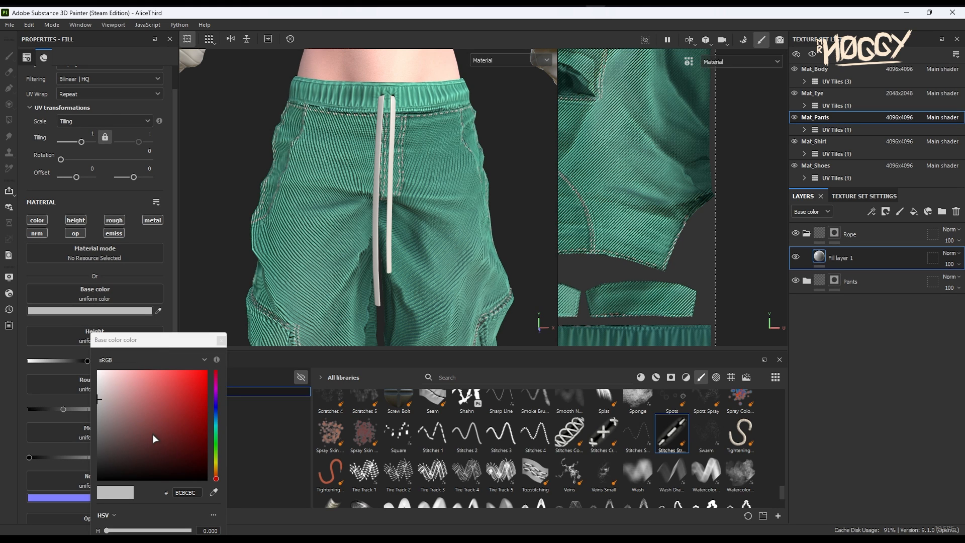
click(216, 475)
click(141, 415)
alt+drag(411, 216, 444, 210)
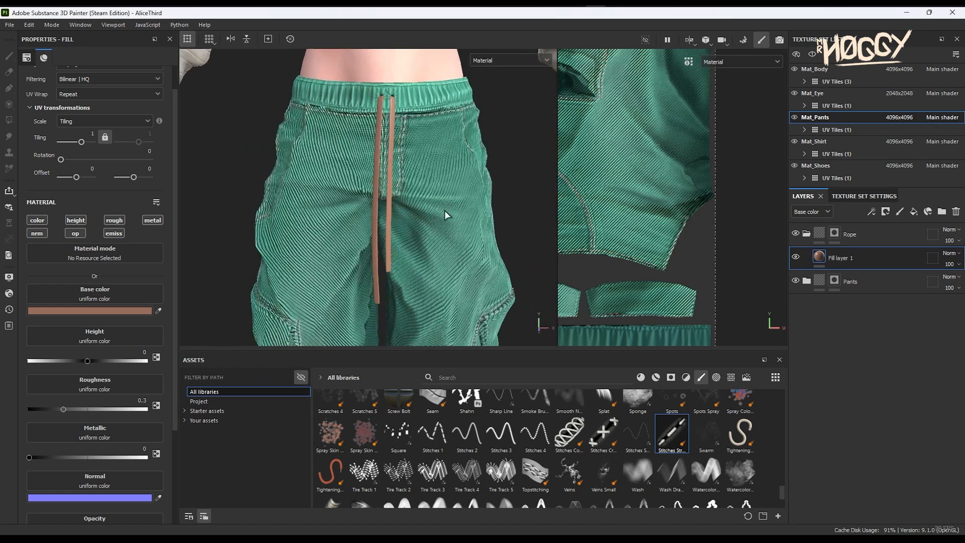
click(124, 408)
click(128, 408)
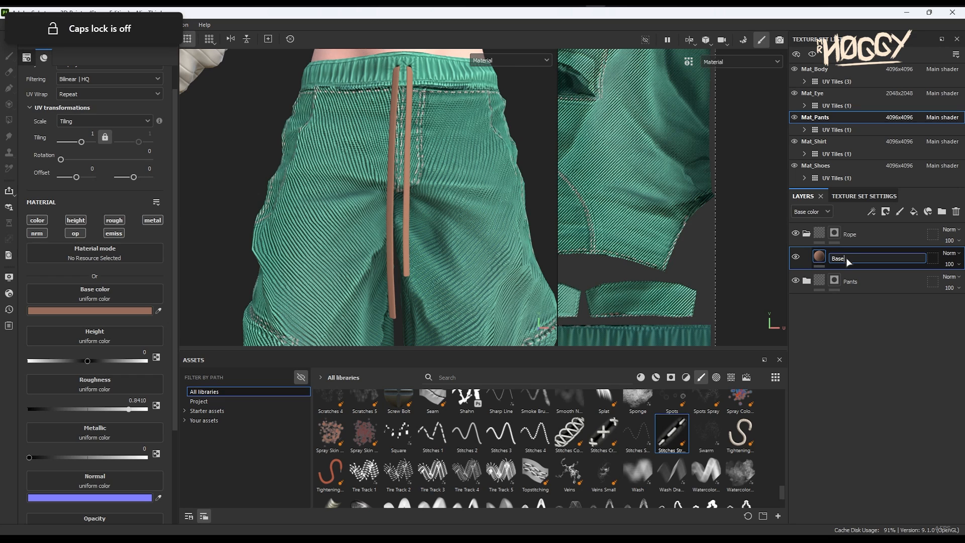
Step: Name the reddish brown layer Base, and add a height-only fill layer above it in the Rope folder using the Fibers 2 texture
key(Return)
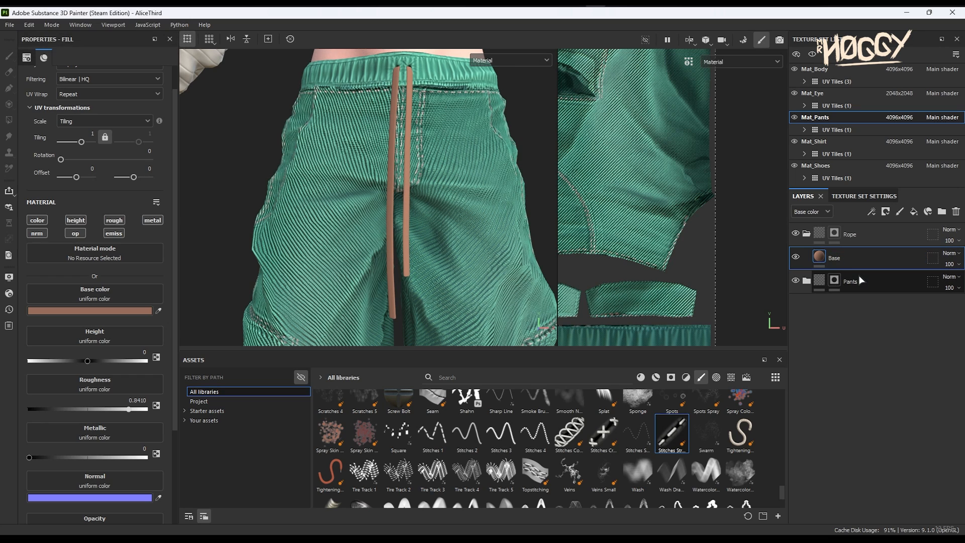
click(915, 212)
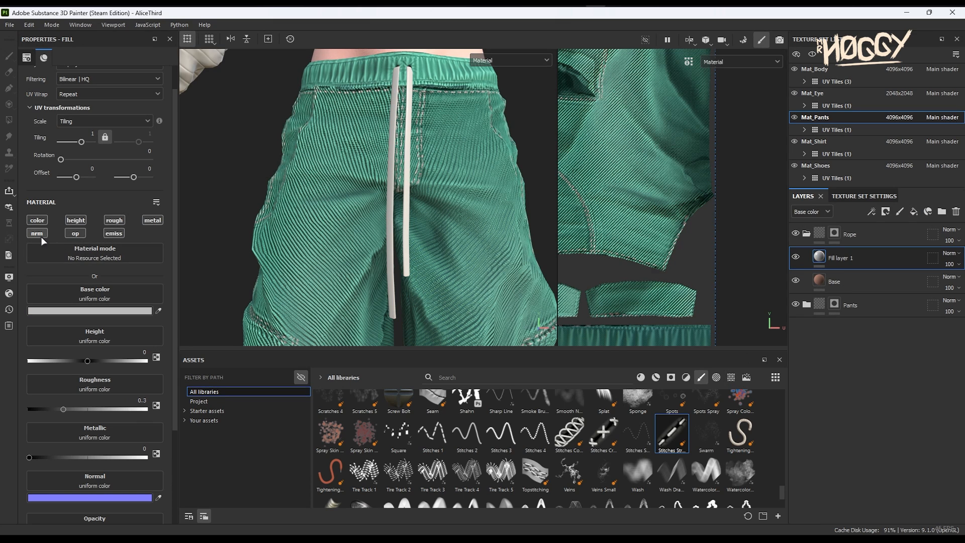
alt+click(76, 220)
click(730, 378)
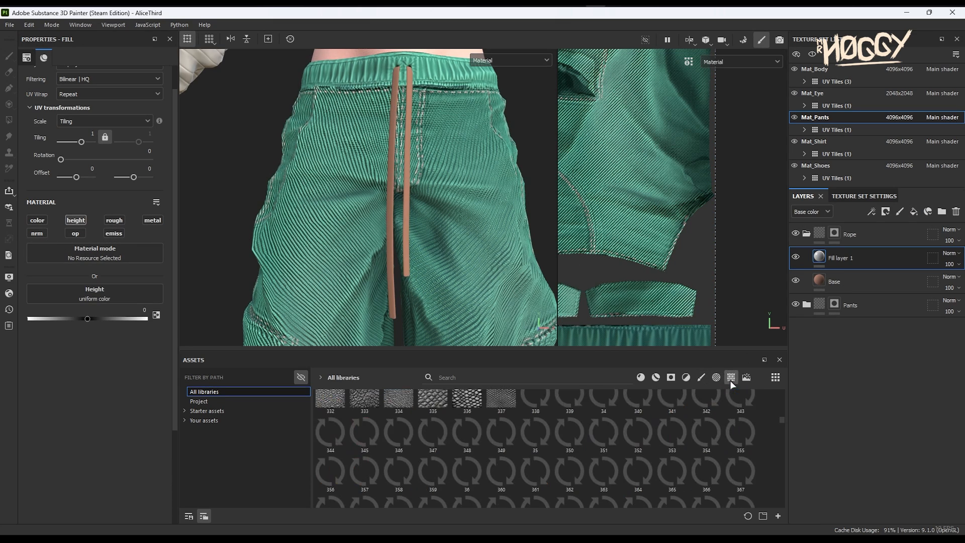
click(242, 401)
click(237, 409)
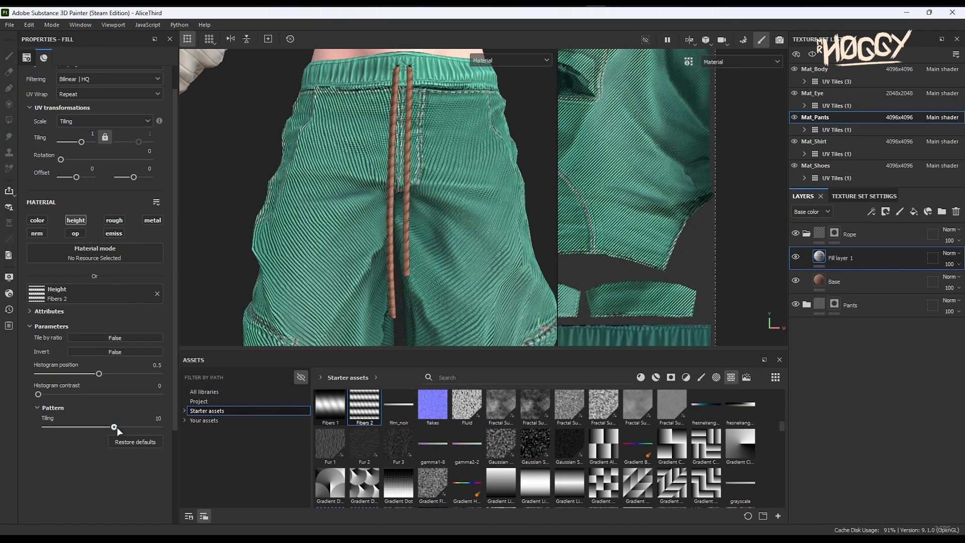
Step: Set the Fibers 2 pattern tiling to 12, the layer's UV tiling to 24 and its rotation to 45
drag(117, 426, 131, 425)
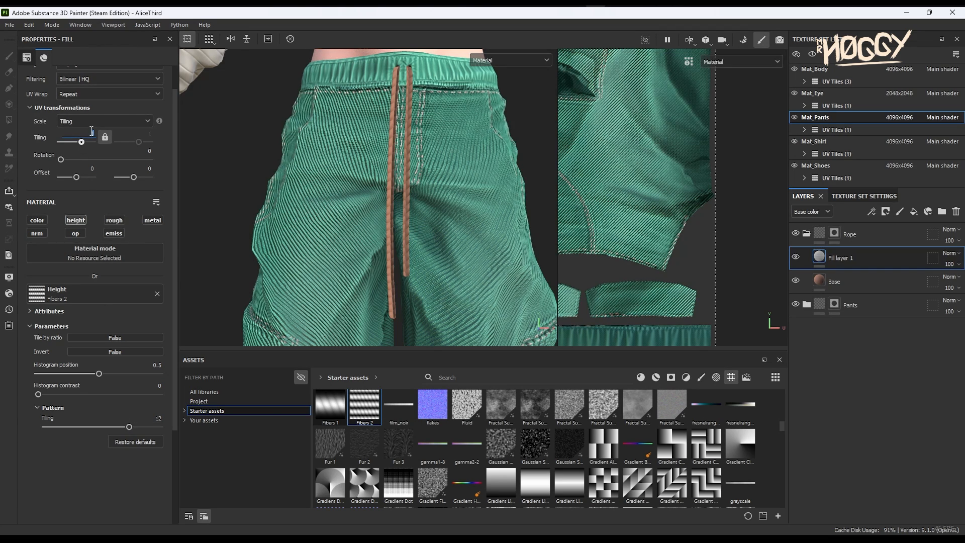
key(Return)
click(150, 152)
text(45)
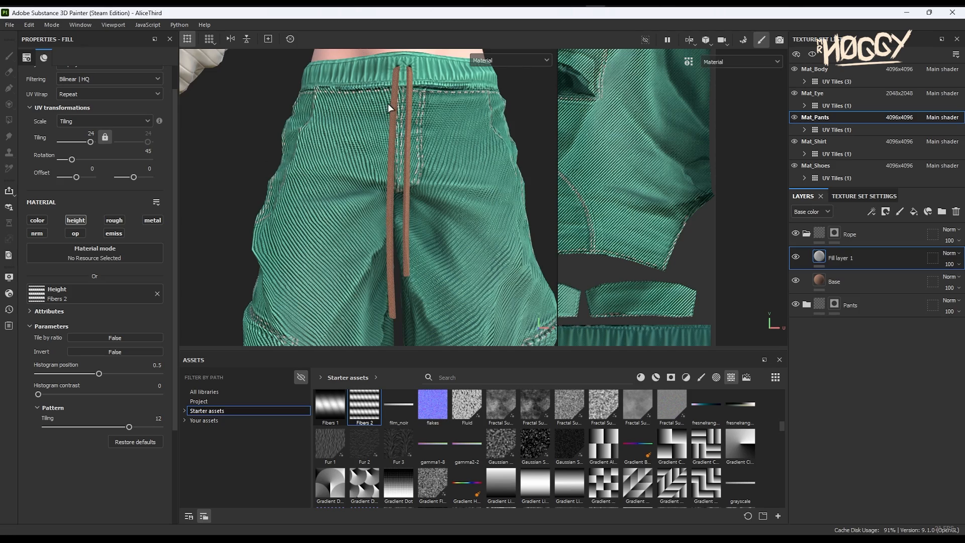
scroll(390, 111, up, 3)
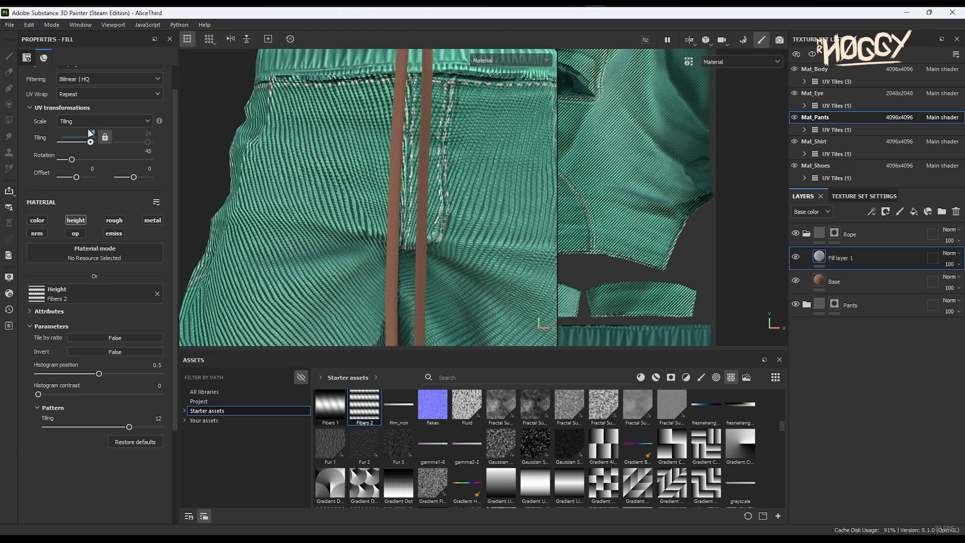
Step: Reduce the fiber layer's UV tiling to 8 and check the drawstrings under different lighting
text(8)
key(Return)
scroll(390, 184, down, 4)
shift+right_drag(390, 184, 369, 214)
scroll(381, 217, up, 3)
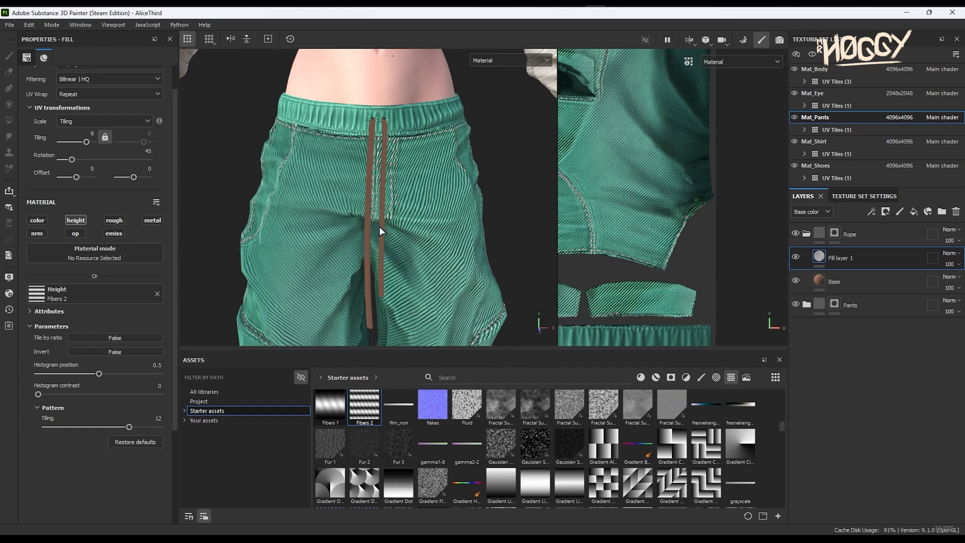
Step: Rename the fiber height layer as Rope
double_click(858, 257)
key(Caps_Lock)
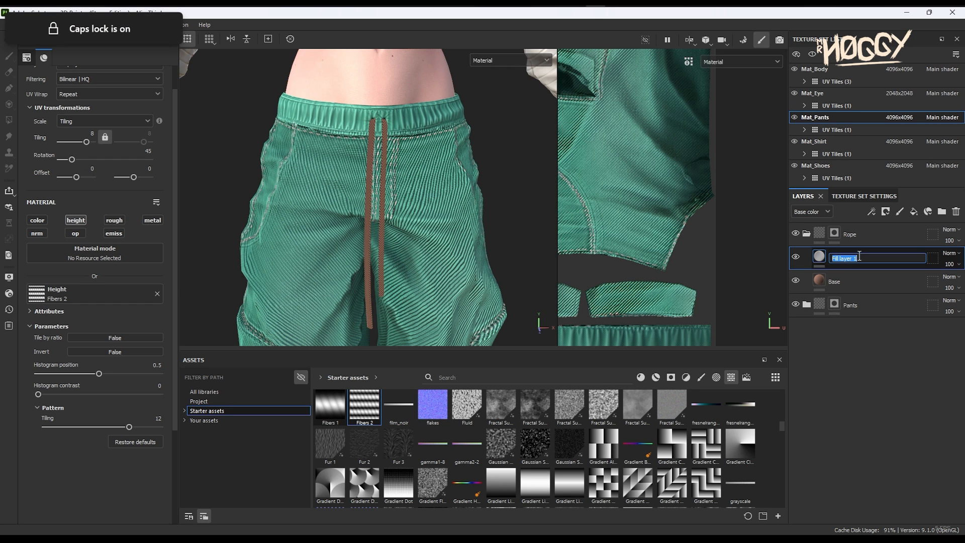
text(R)
key(Caps_Lock)
text(ope)
key(Return)
Step: Examine the pants and drawstrings on the full character and in the pants' UV layout
scroll(439, 221, down, 5)
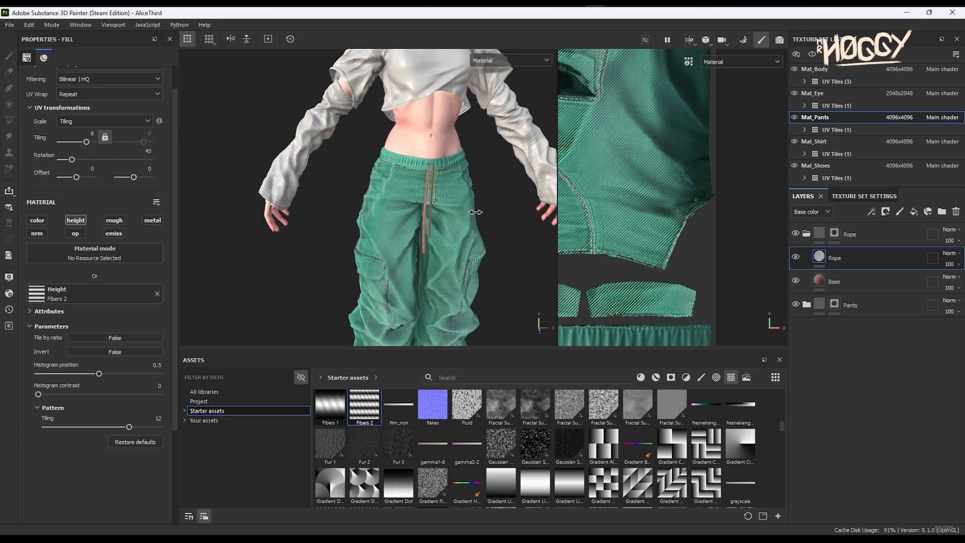
scroll(422, 150, up, 3)
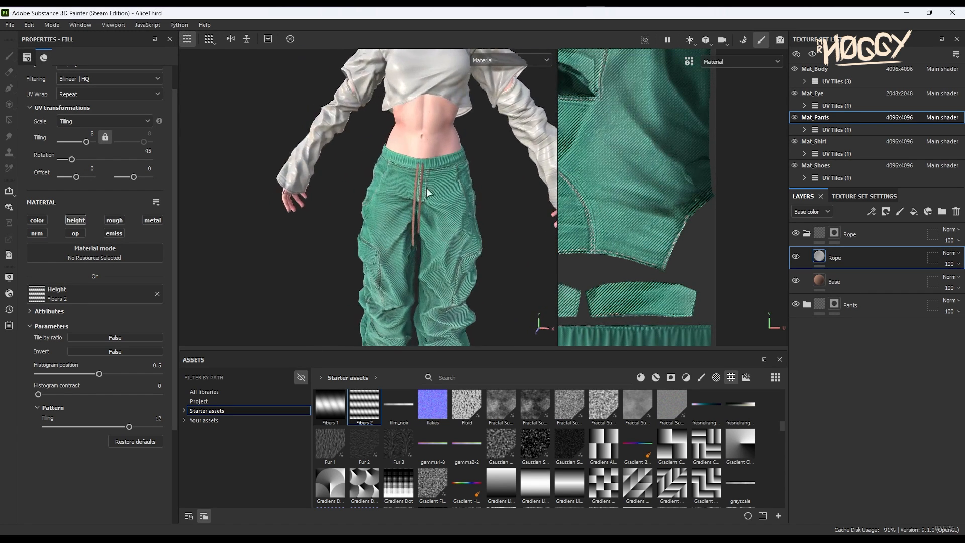
scroll(422, 150, down, 4)
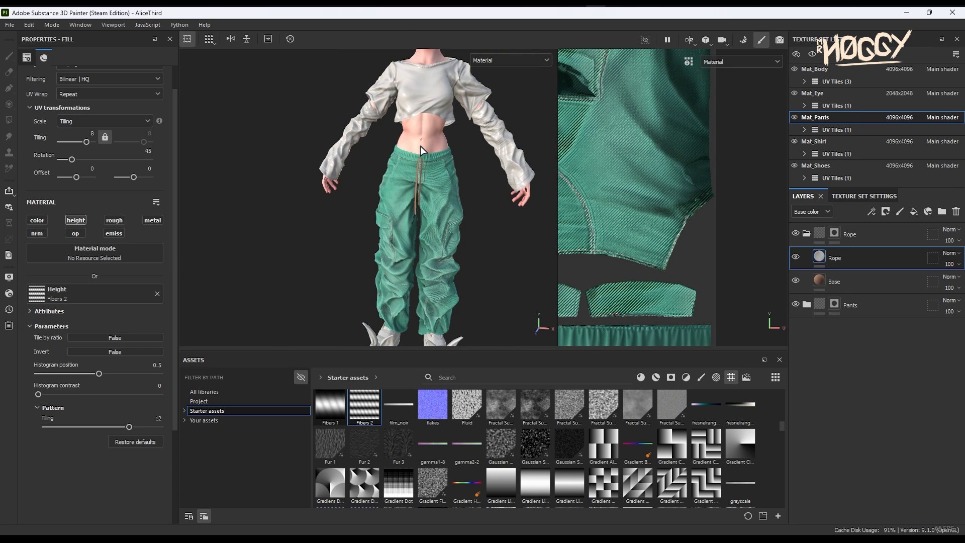
scroll(447, 108, down, 1)
scroll(753, 209, down, 6)
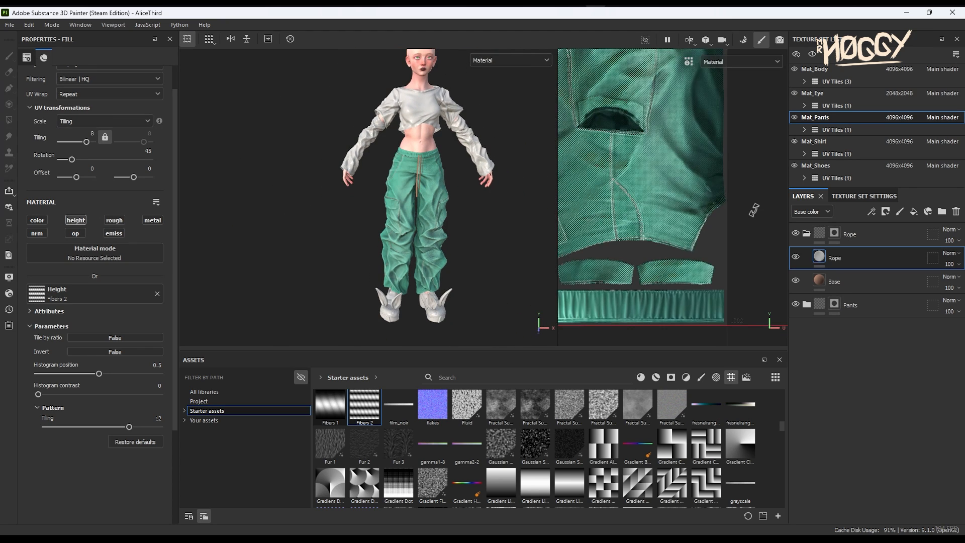
alt+middle_drag(636, 154, 703, 195)
scroll(702, 195, down, 5)
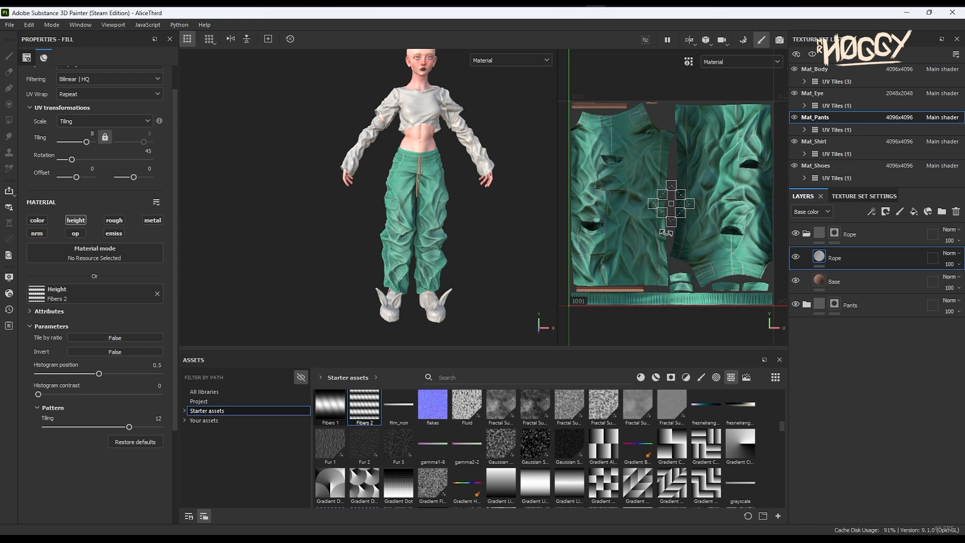
Step: Switch to the Mat_Shirt texture set and create a folder named Shirt
click(819, 140)
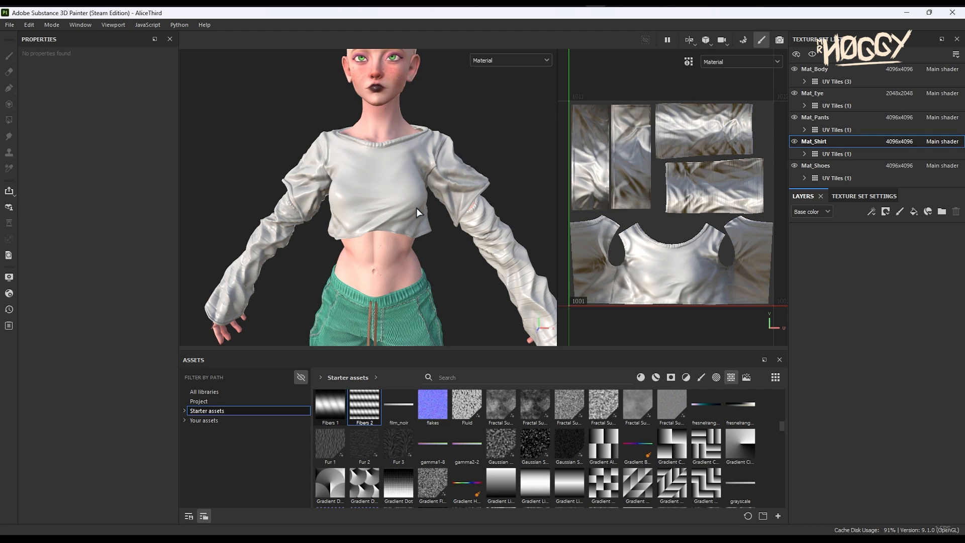
scroll(416, 207, down, 2)
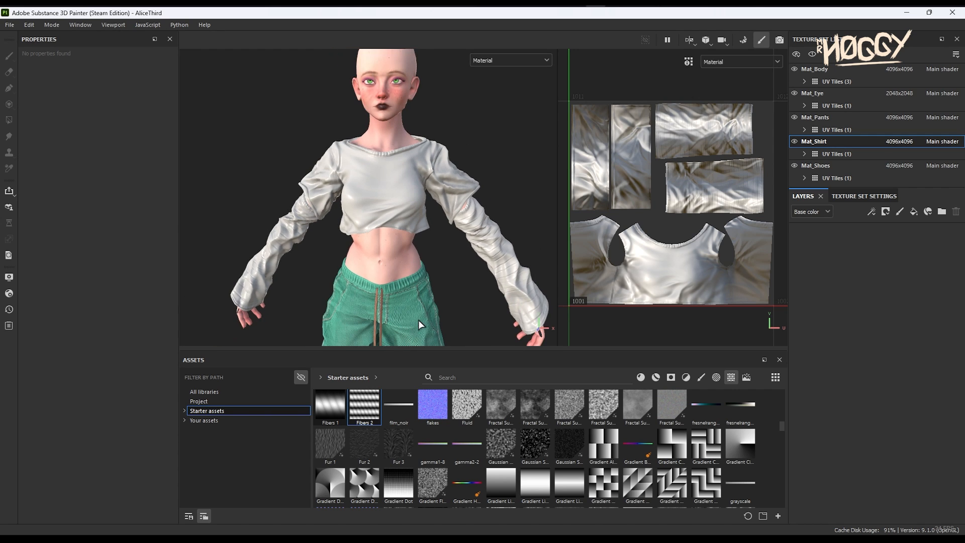
scroll(397, 166, up, 2)
scroll(390, 237, down, 2)
scroll(388, 237, up, 4)
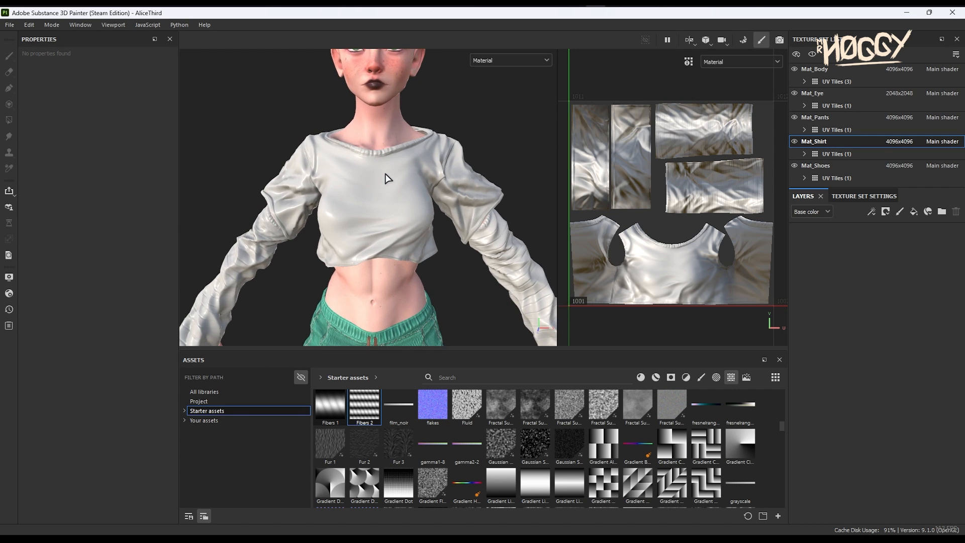
click(942, 213)
double_click(845, 234)
key(Caps_Lock)
text(S)
Step: Add a black mask to the Shirt folder and reveal only the shirt body and puffed upper sleeves with polygon fill
right_click(845, 235)
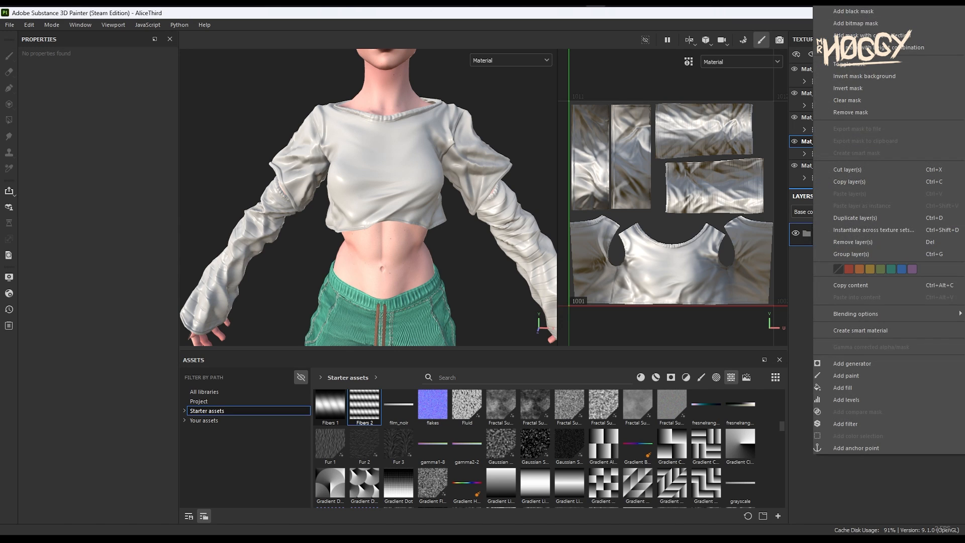
click(857, 11)
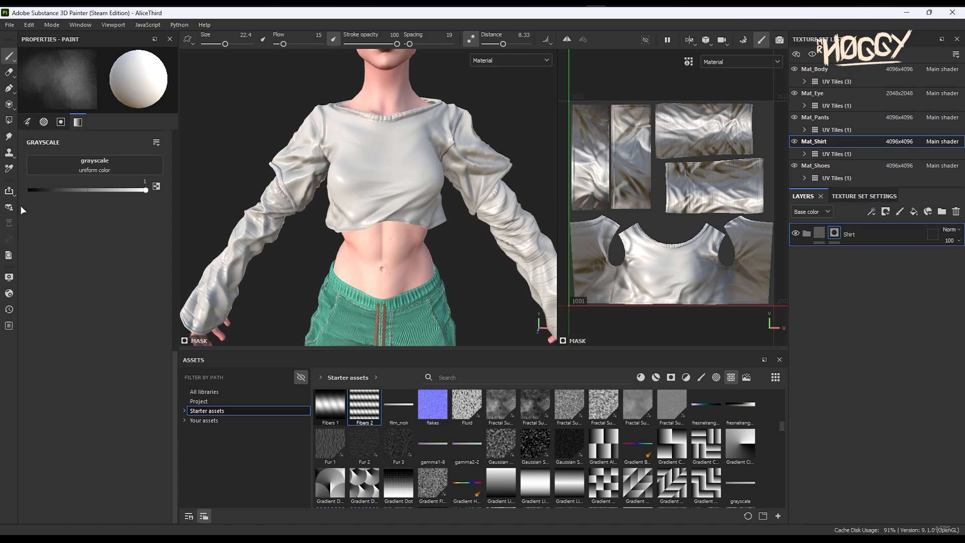
click(9, 121)
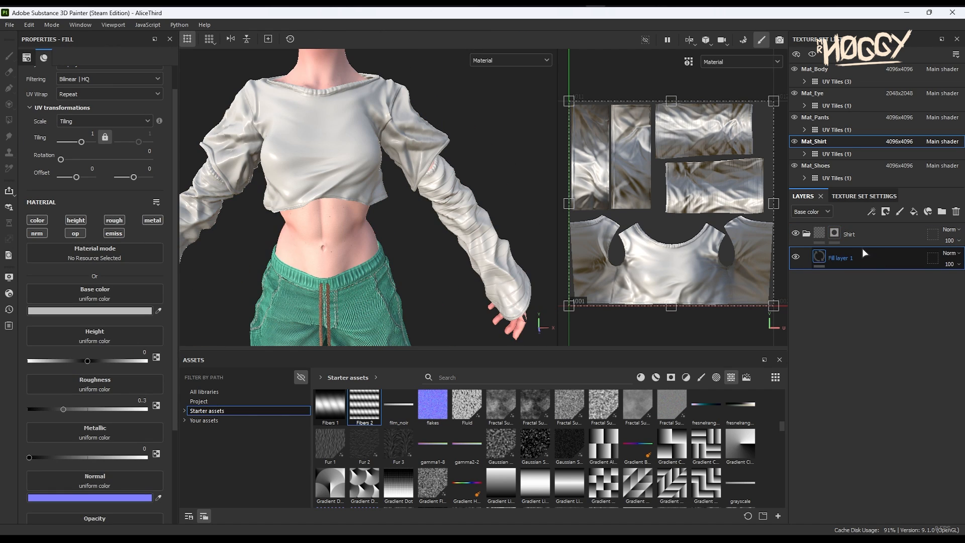
Step: Name the Shirt folder's fill layer Base and give it the near-black base color 1F1F21 and a roughness of 0.8452
double_click(843, 258)
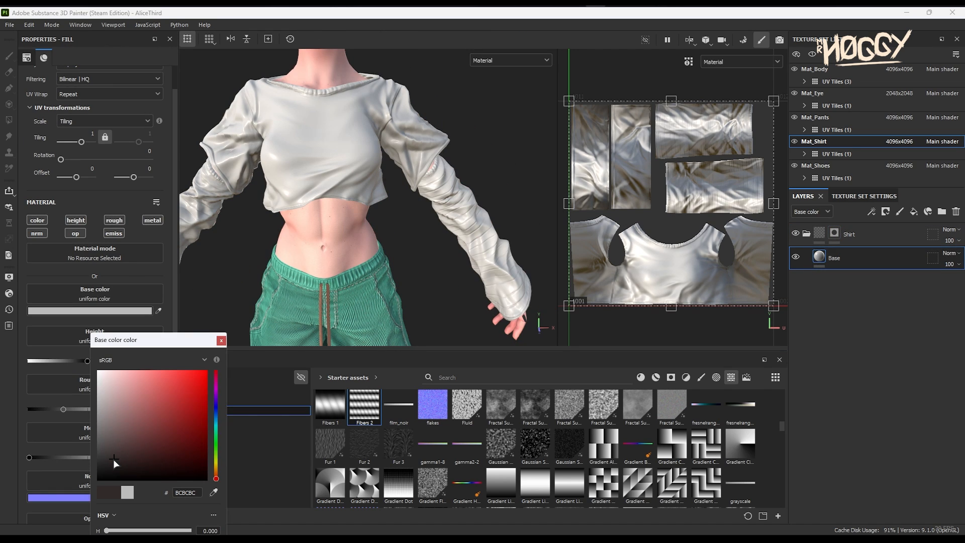
click(113, 459)
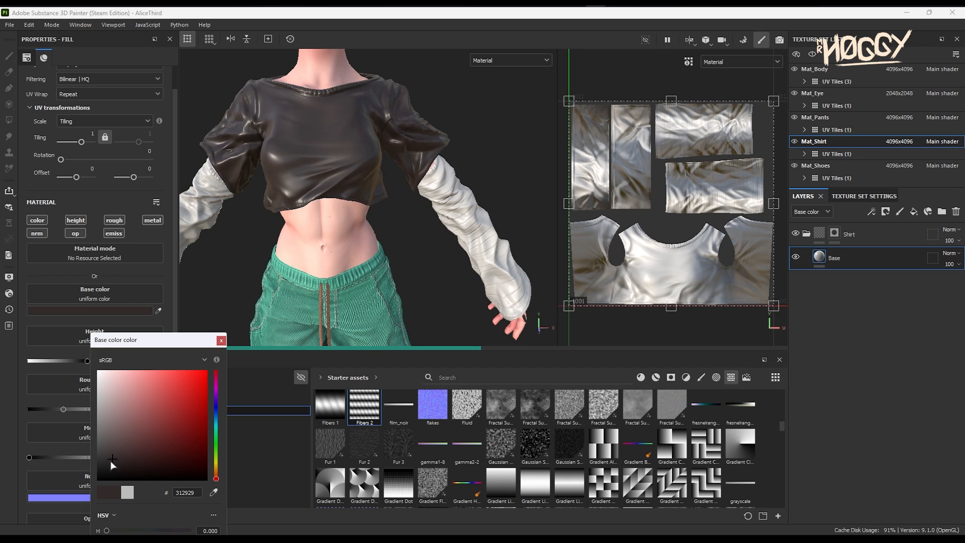
drag(217, 409, 216, 402)
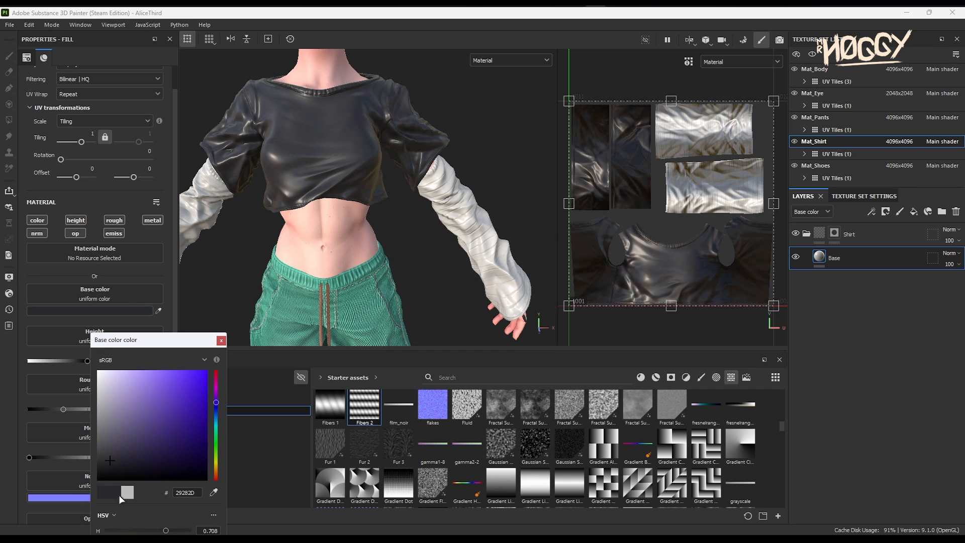
click(103, 466)
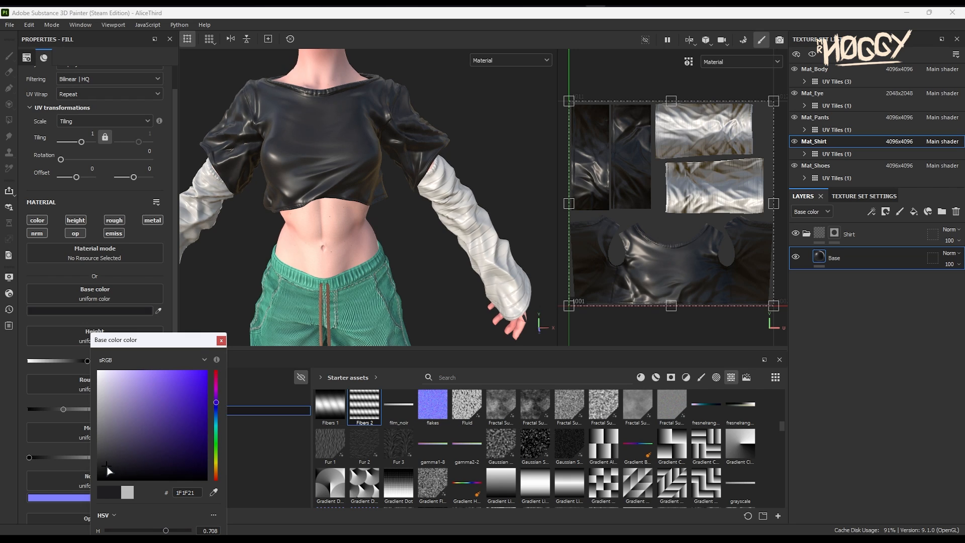
click(220, 341)
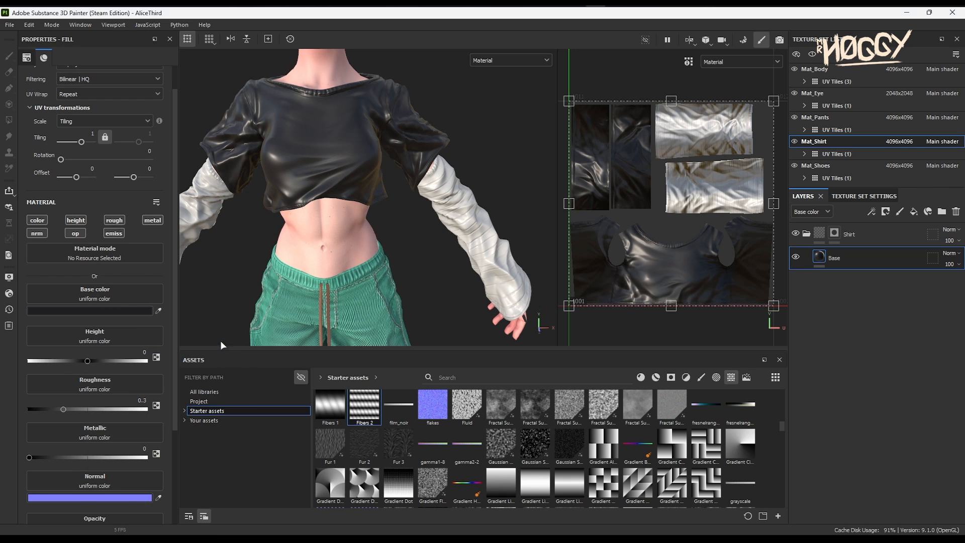
click(130, 409)
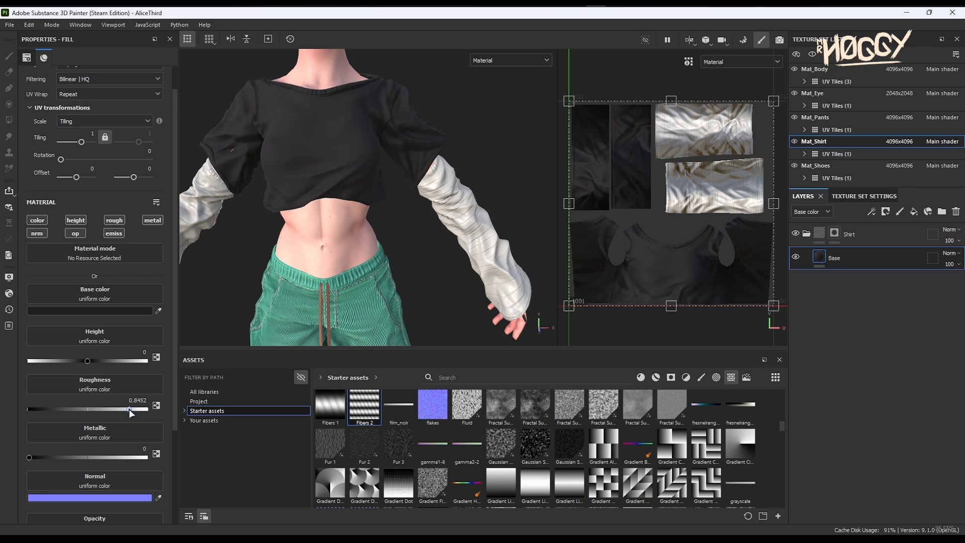
alt+middle_drag(389, 200, 413, 225)
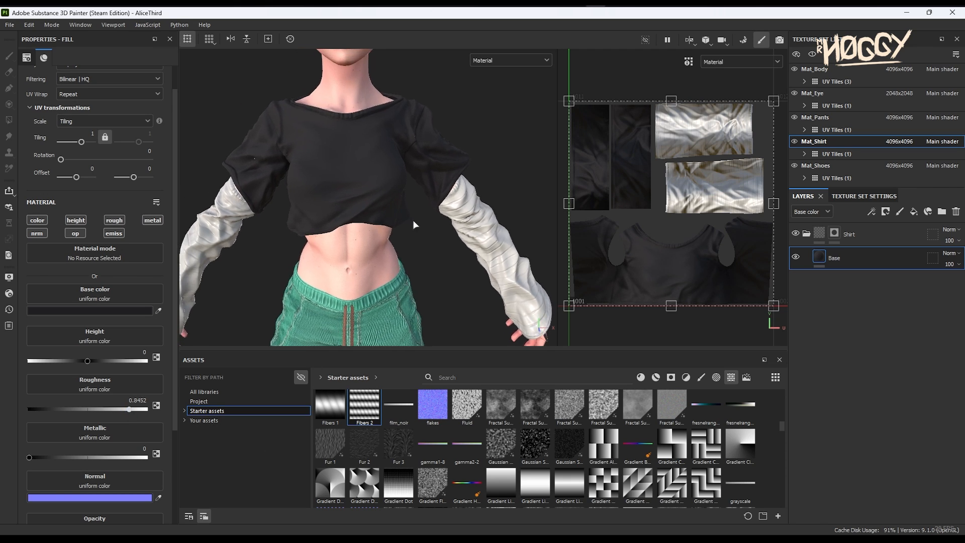
mouse_move(373, 247)
alt+mouse_down()
mouse_move(346, 247)
mouse_move(370, 251)
alt+mouse_up()
click(89, 310)
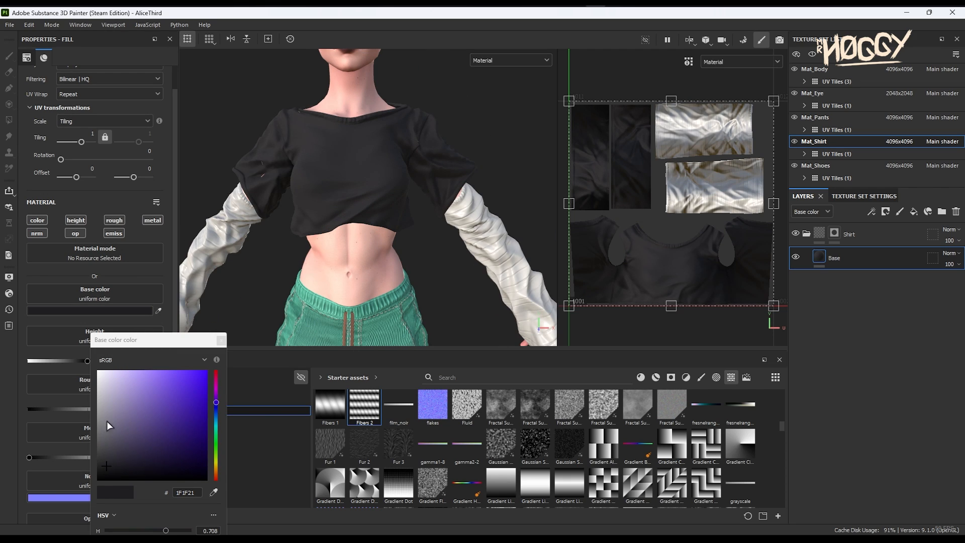
click(330, 170)
mouse_move(330, 170)
alt+mouse_down()
mouse_move(310, 172)
mouse_move(329, 177)
alt+mouse_up()
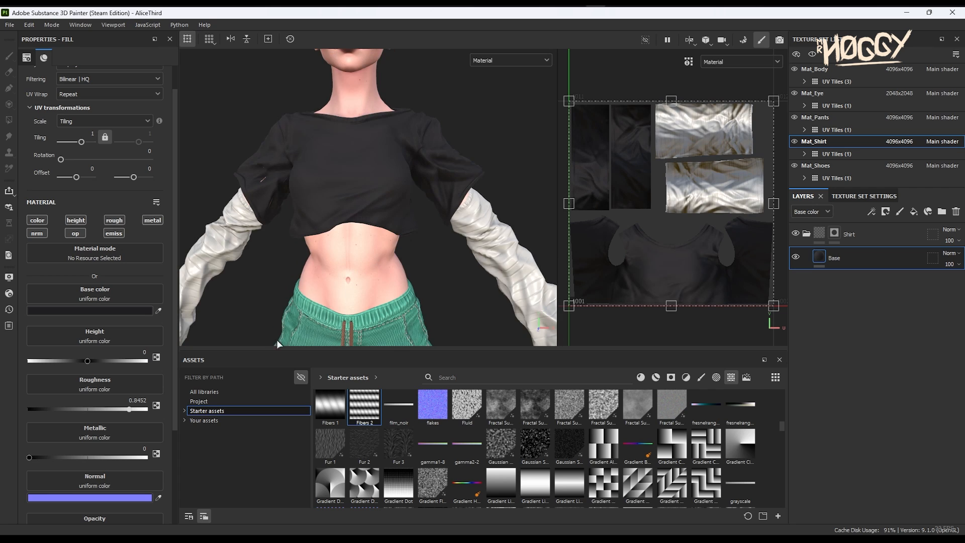
mouse_move(366, 214)
alt+mouse_down()
mouse_move(387, 221)
mouse_move(376, 223)
alt+mouse_up()
Step: Add a height-only fill layer above the shirt's Base layer using the Checker 1 texture
click(913, 211)
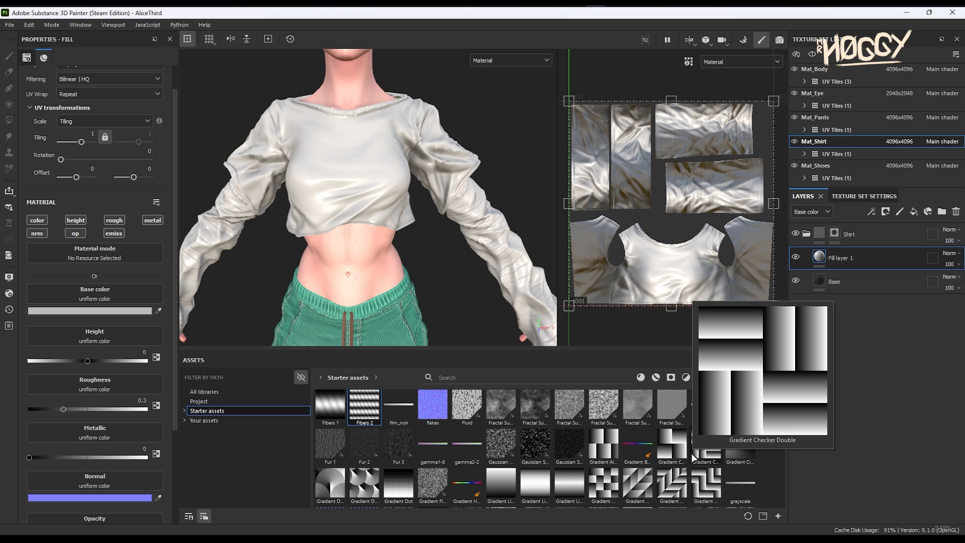
scroll(691, 453, up, 4)
scroll(536, 416, up, 3)
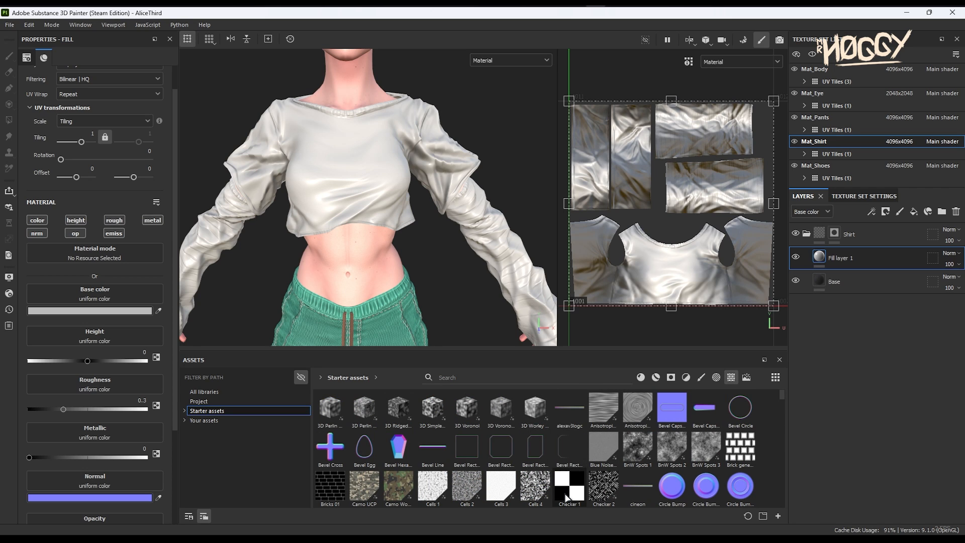
alt+click(75, 219)
drag(570, 492, 98, 279)
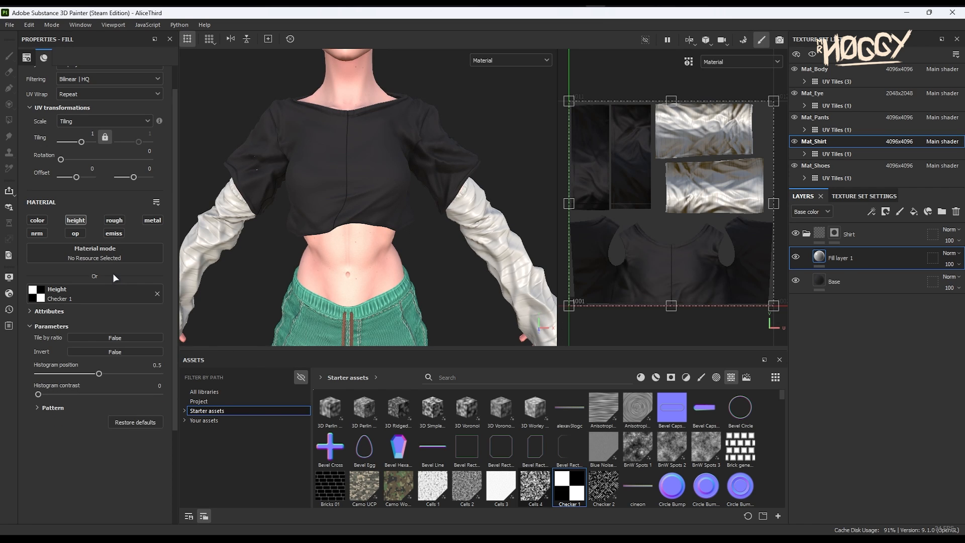
Step: Set the Checker 1 pattern tiling to 12, the layer's UV tiling to 24 and its rotation to 45
click(122, 426)
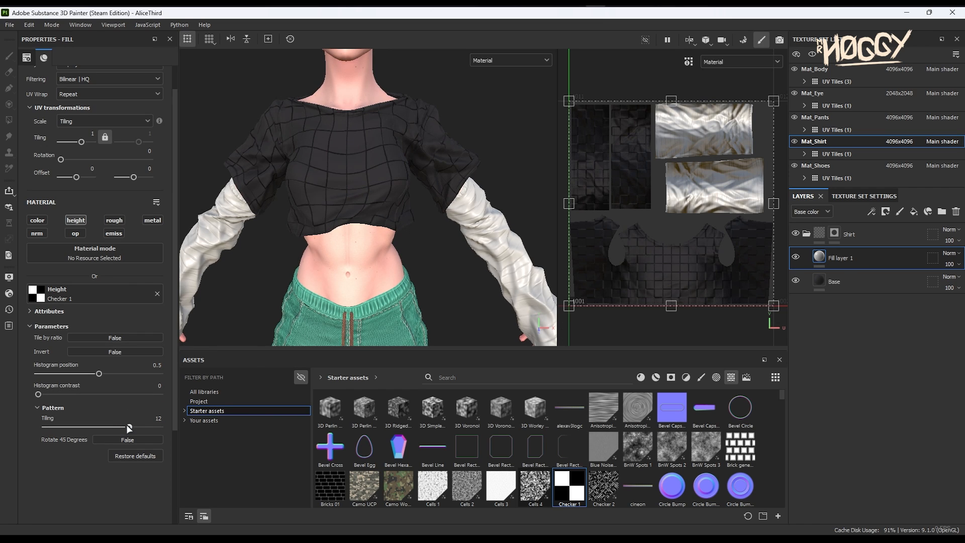
drag(82, 141, 91, 142)
scroll(394, 227, up, 5)
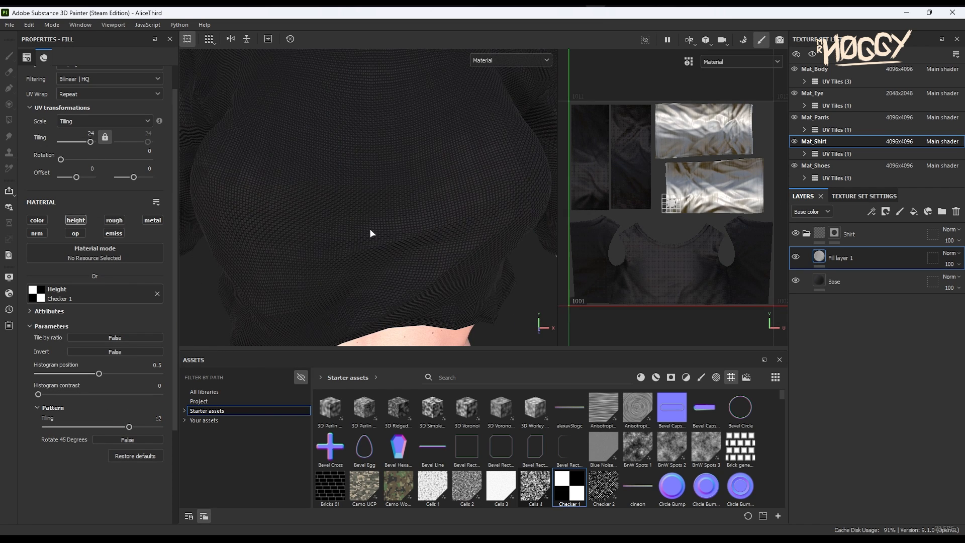
click(130, 152)
text(45)
key(Return)
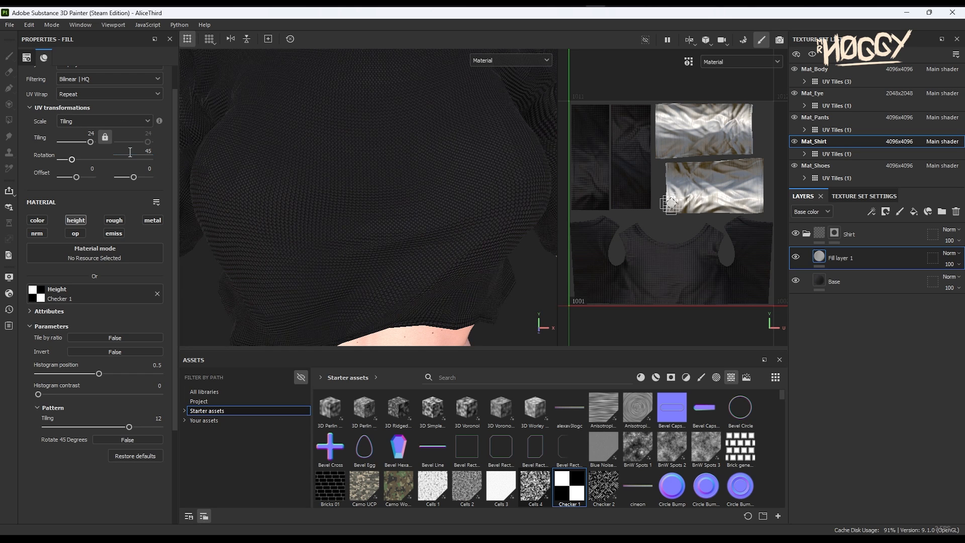
Step: Add a Levels effect on the height channel of the shirt's checker layer and lower its maximum output to 0.158
alt+drag(388, 190, 368, 165)
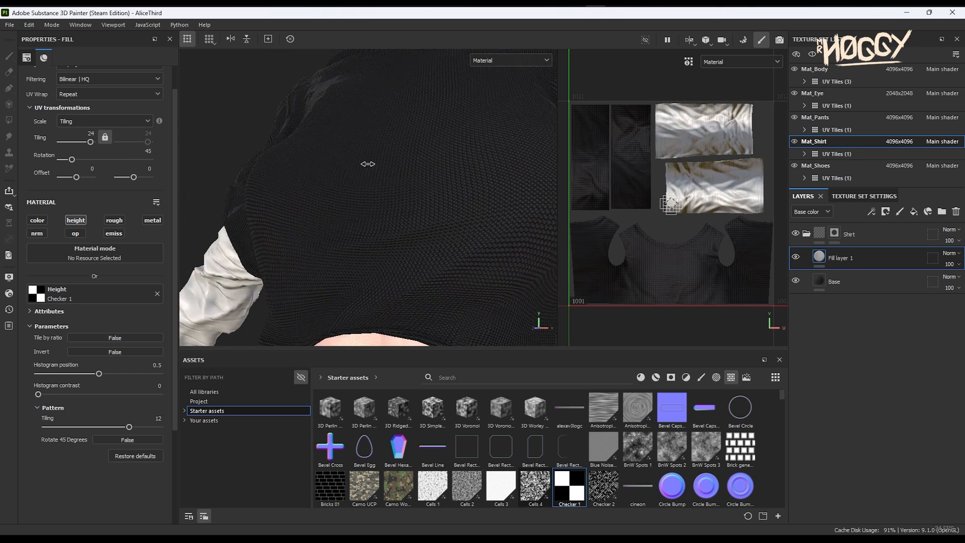
double_click(834, 259)
right_click(835, 257)
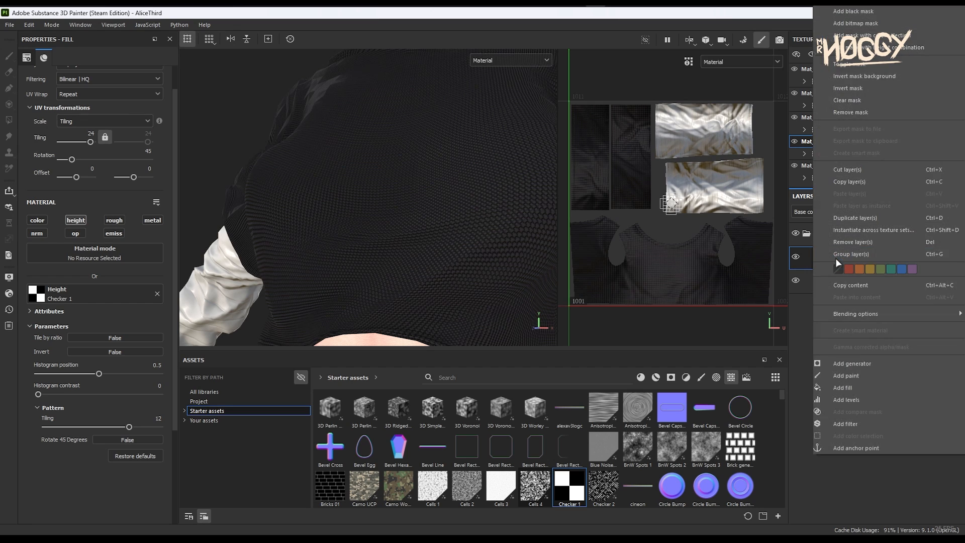
click(852, 400)
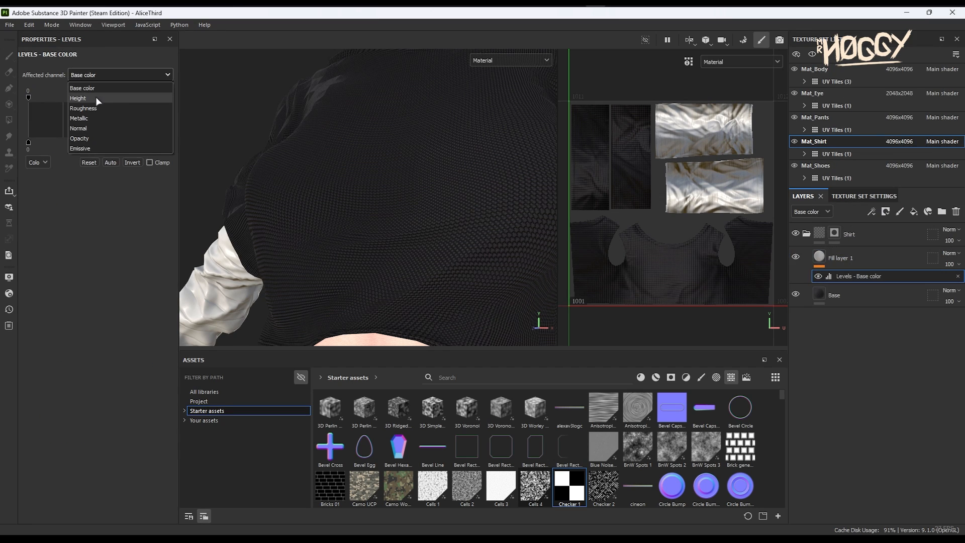
drag(168, 141, 161, 142)
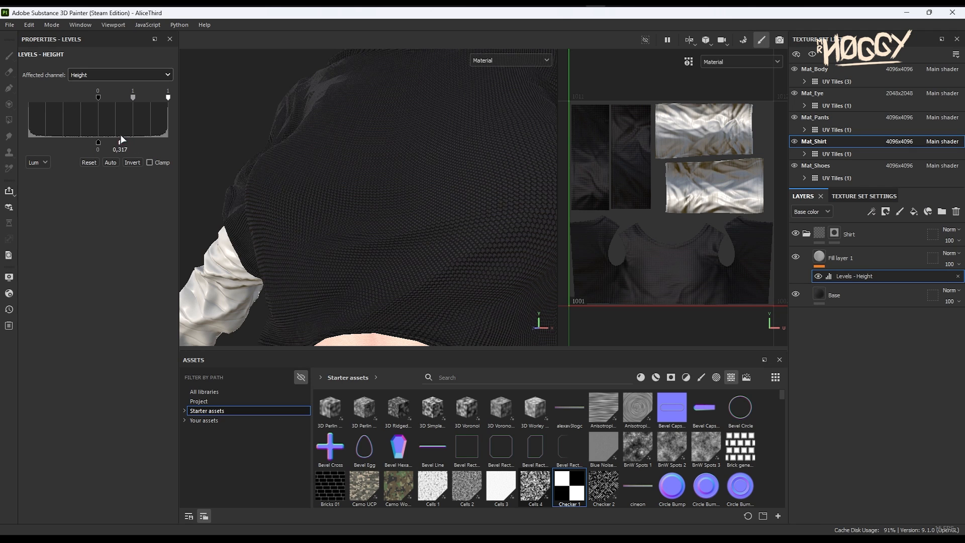
drag(112, 138, 109, 138)
scroll(354, 181, down, 4)
alt+drag(322, 180, 354, 180)
Step: Add a Warp filter above the checker layer's Levels with an intensity divider of 100, and name the layer Weave
right_click(860, 274)
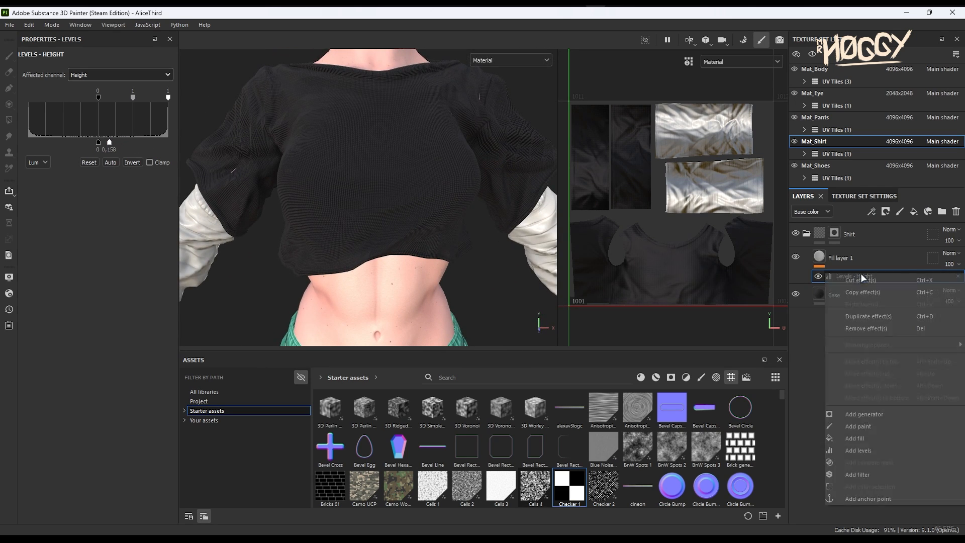
click(860, 474)
click(129, 109)
scroll(215, 222, down, 8)
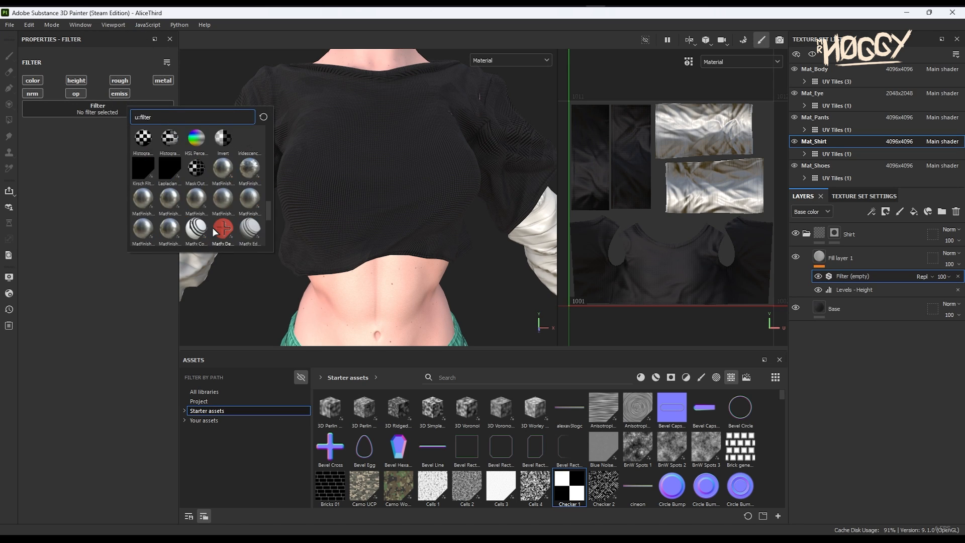
click(196, 228)
click(126, 203)
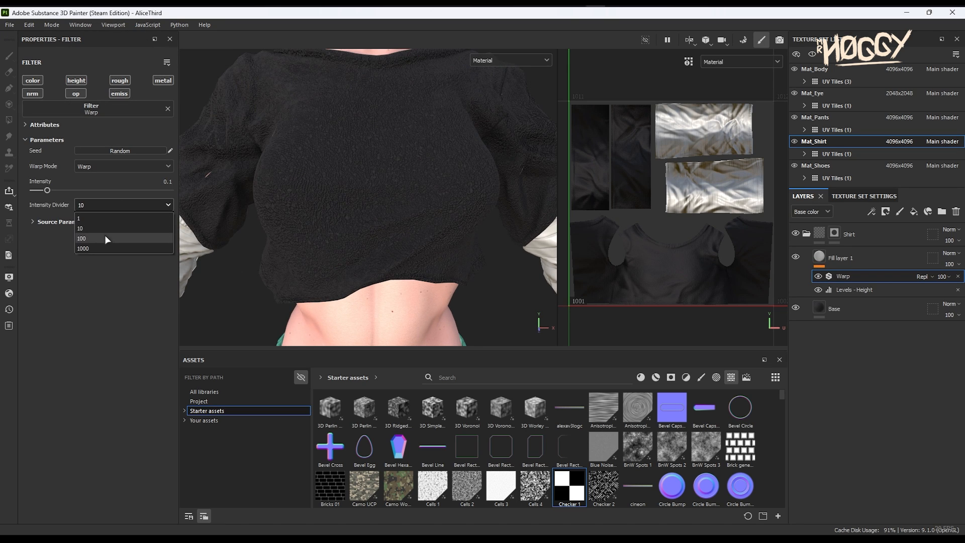
click(105, 234)
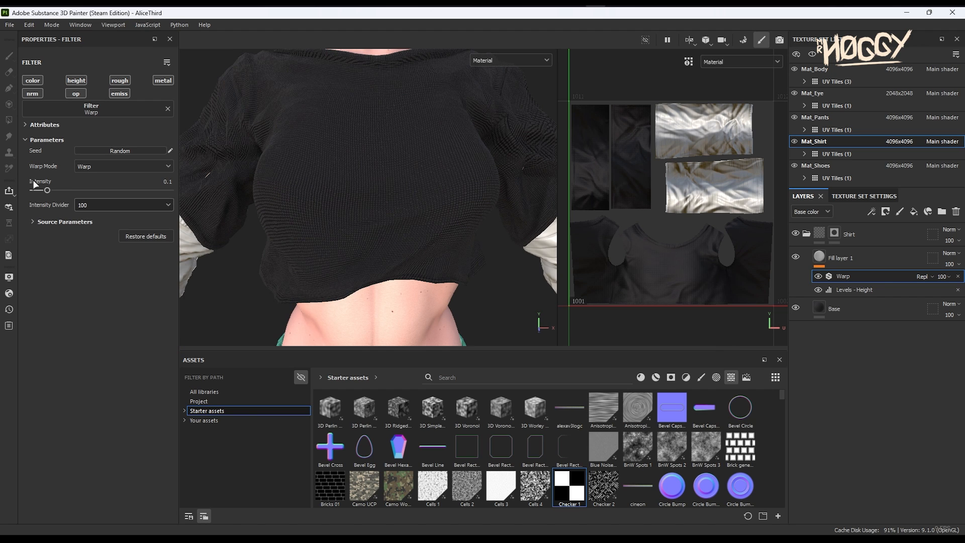
alt+drag(405, 208, 499, 190)
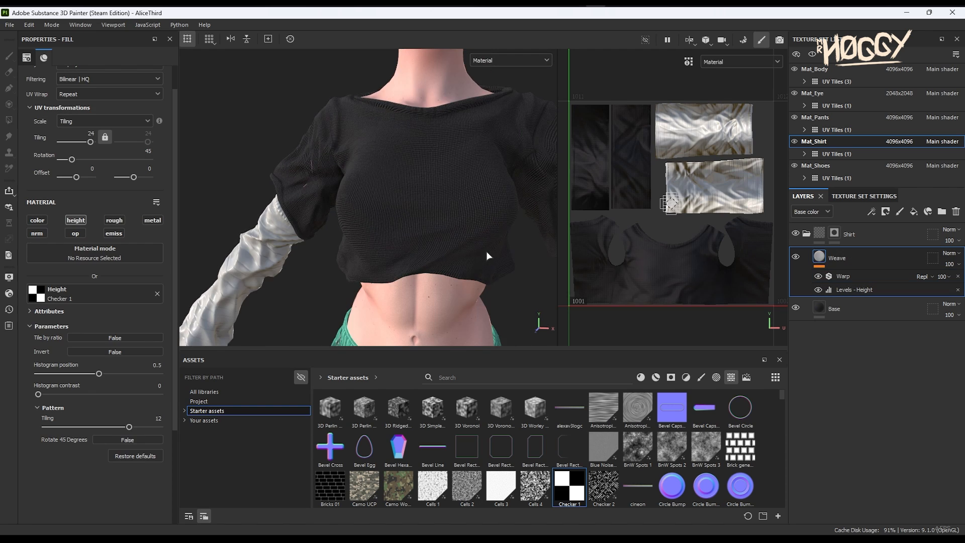
alt+drag(486, 255, 484, 239)
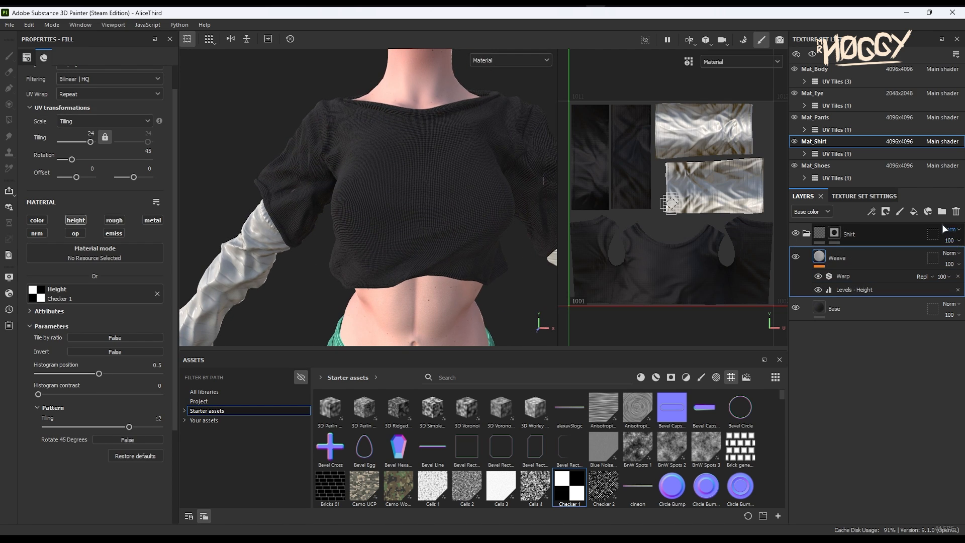
Step: Add a color-only fill layer above Weave with a very dark purple base color and Multiply blending
click(913, 211)
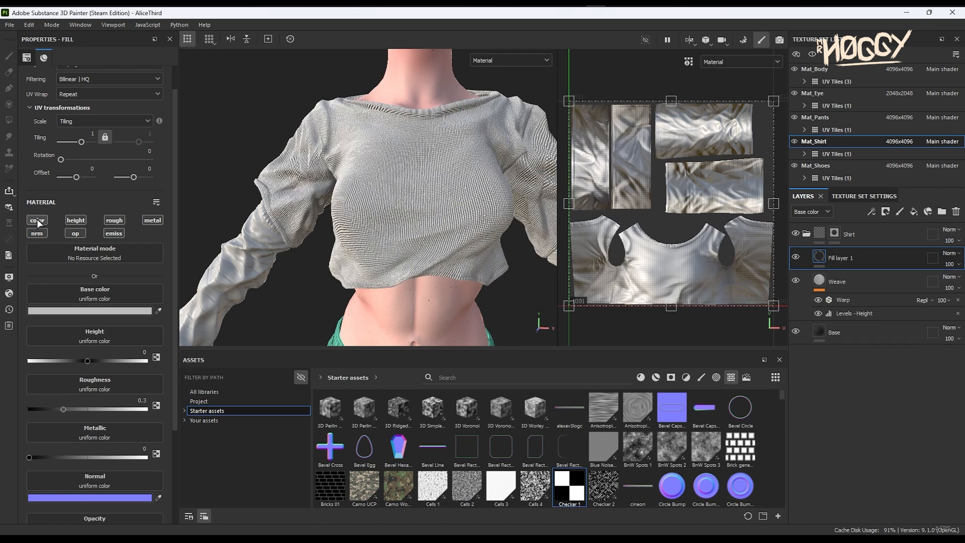
click(38, 223)
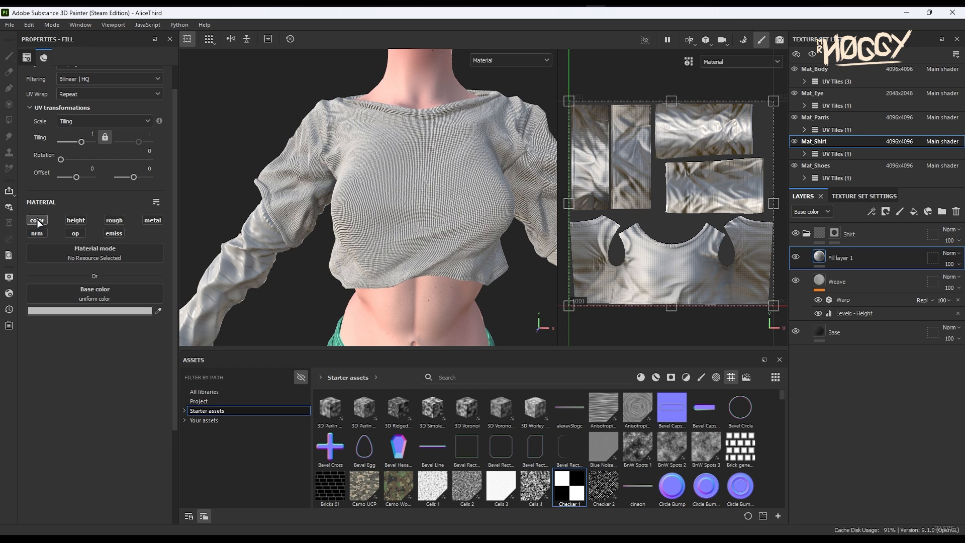
click(79, 312)
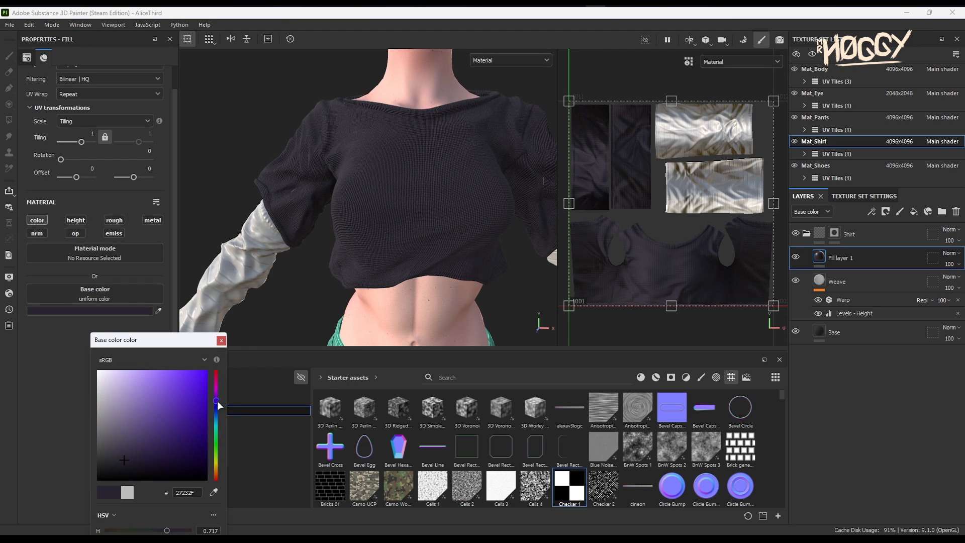
drag(134, 459, 150, 466)
click(949, 253)
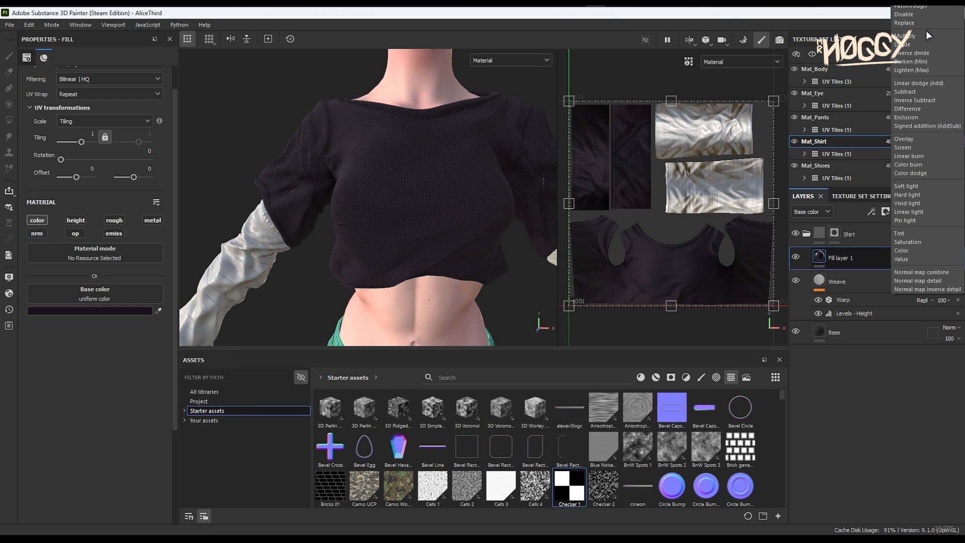
click(929, 35)
Step: Give the Multiply layer a black mask filled with the Mat_Shirt ambient occlusion map
right_click(831, 257)
click(854, 12)
right_click(834, 257)
click(842, 340)
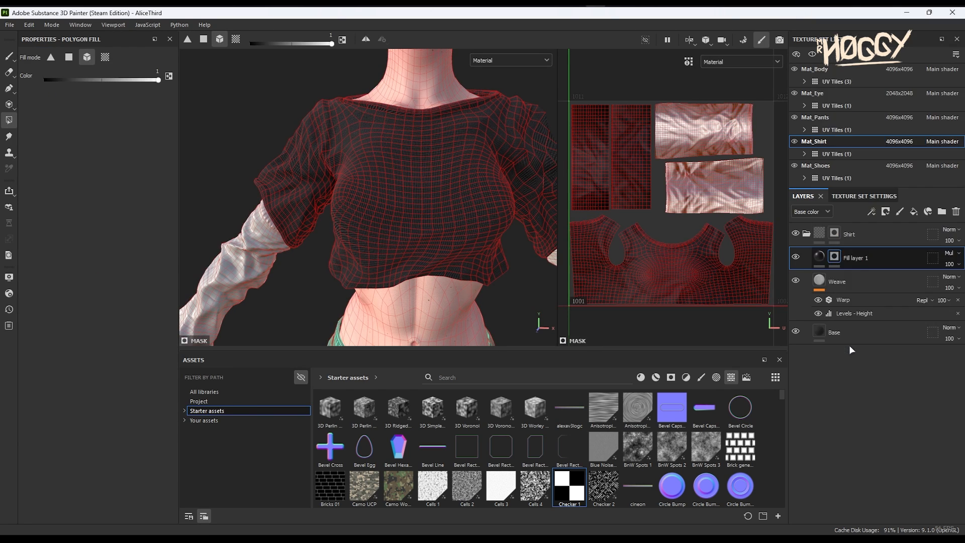
click(200, 401)
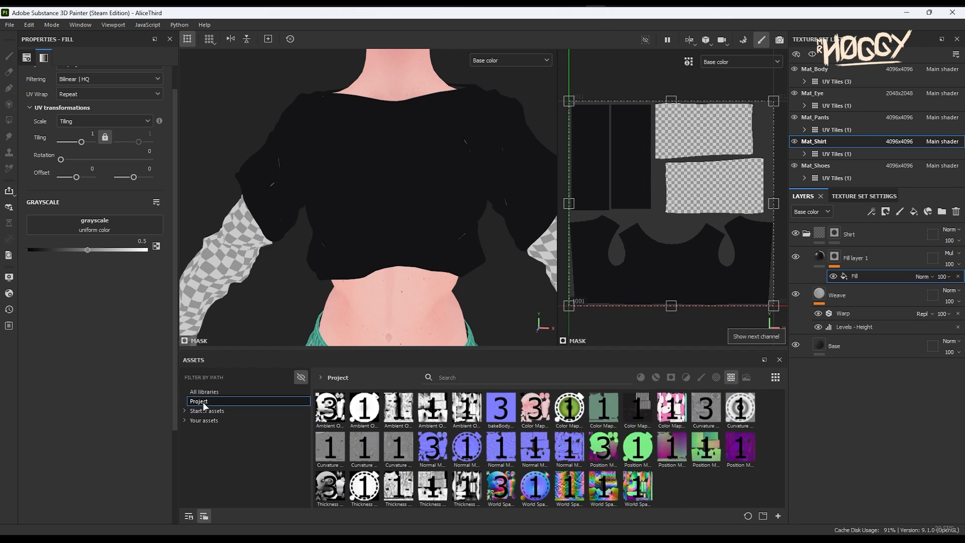
mouse_move(449, 410)
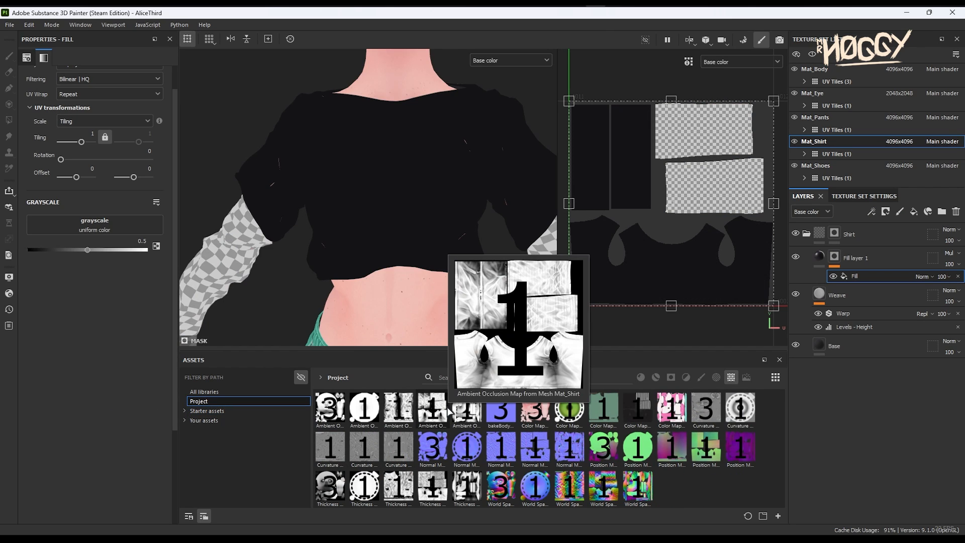
drag(447, 410, 71, 222)
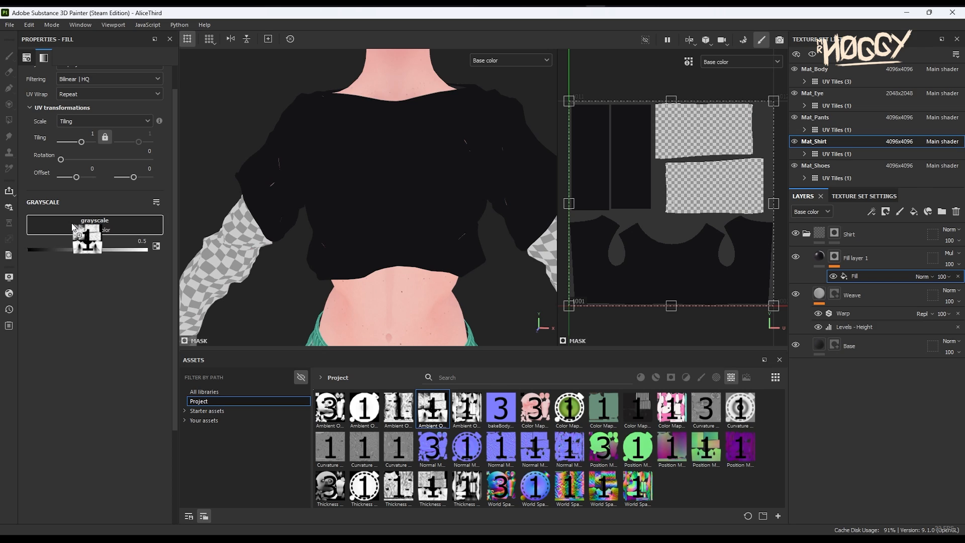
Step: Add a Levels effect to the occlusion mask, invert it and adjust its midtones, and name the layer AO
right_click(860, 278)
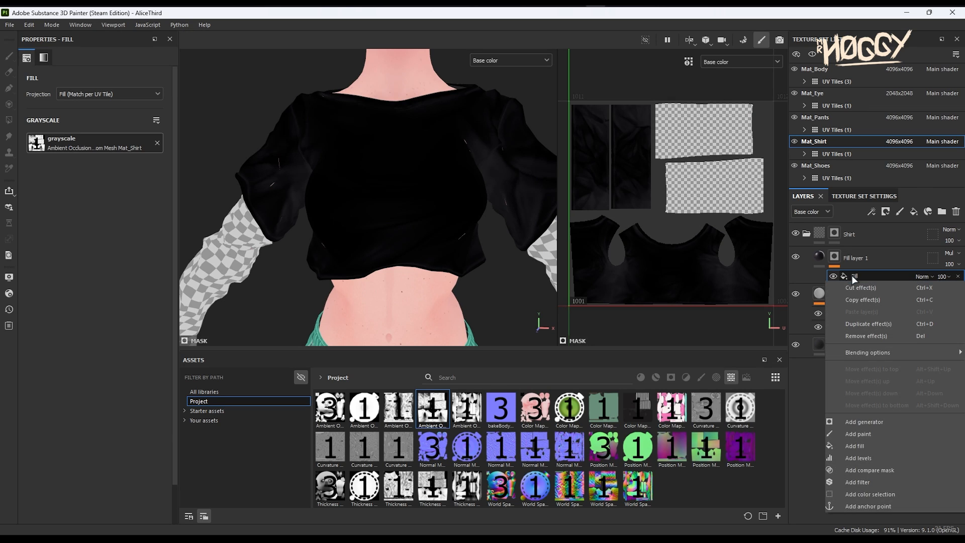
click(869, 458)
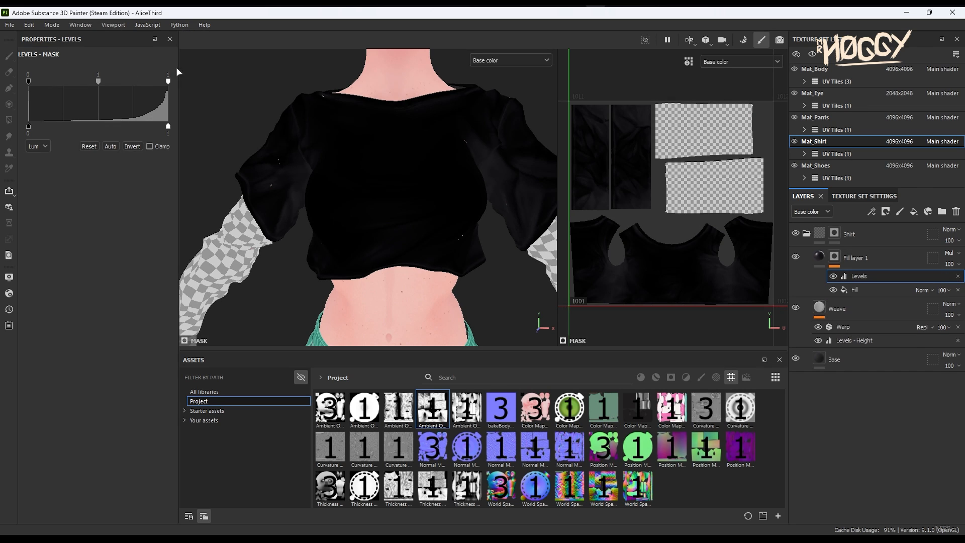
click(141, 145)
alt+drag(457, 175, 461, 174)
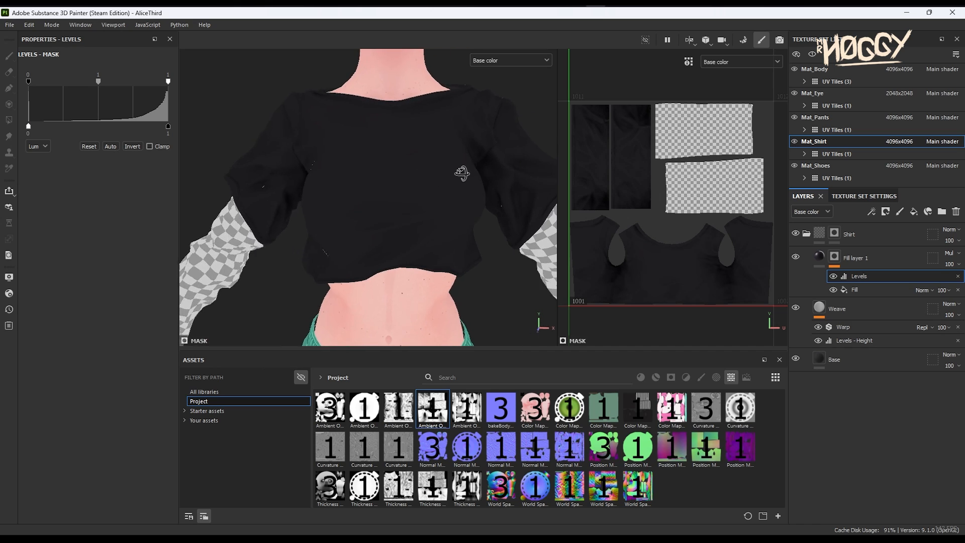
alt+middle_drag(461, 175, 413, 176)
mouse_move(99, 80)
mouse_down()
mouse_move(116, 77)
mouse_move(87, 77)
mouse_up()
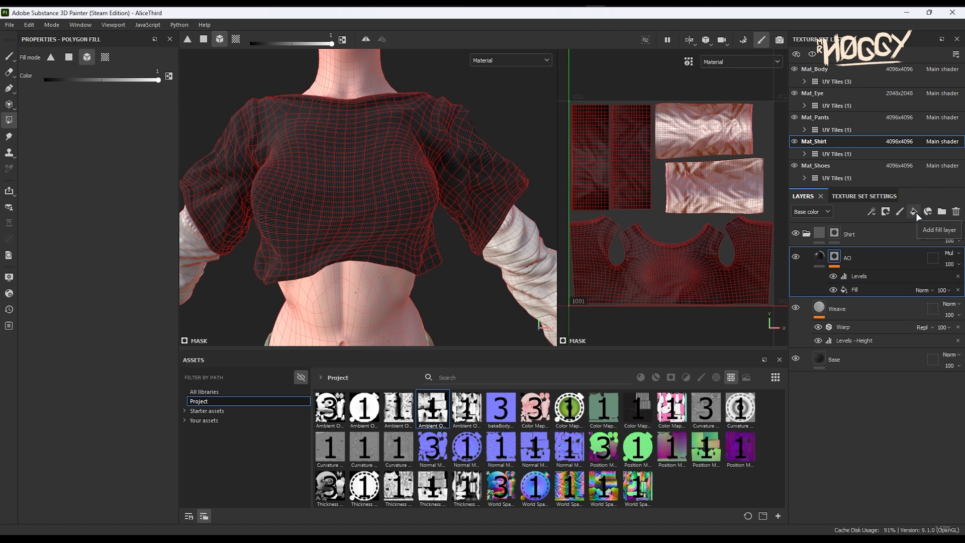
Step: Add a color-only fill layer above AO with the dark purple-grey base color 2D292F
click(915, 212)
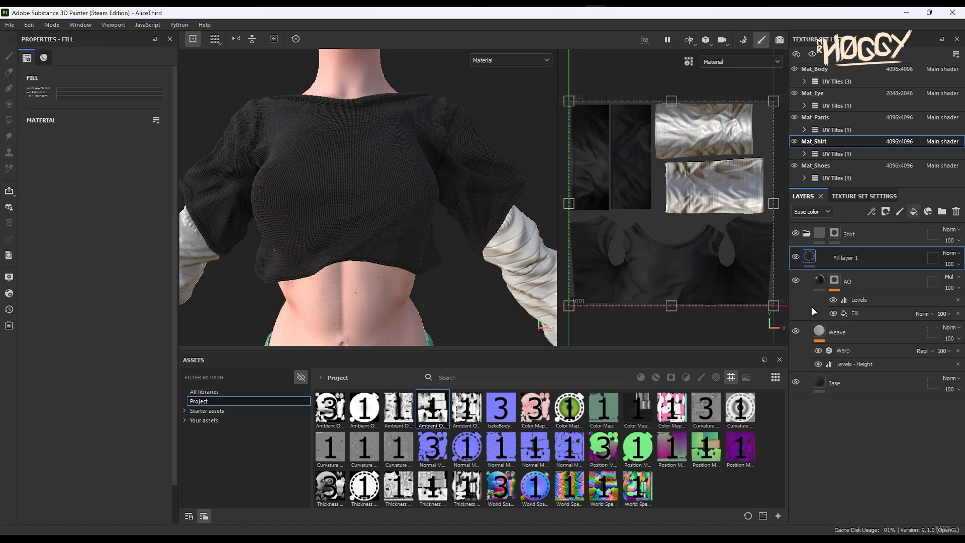
click(90, 340)
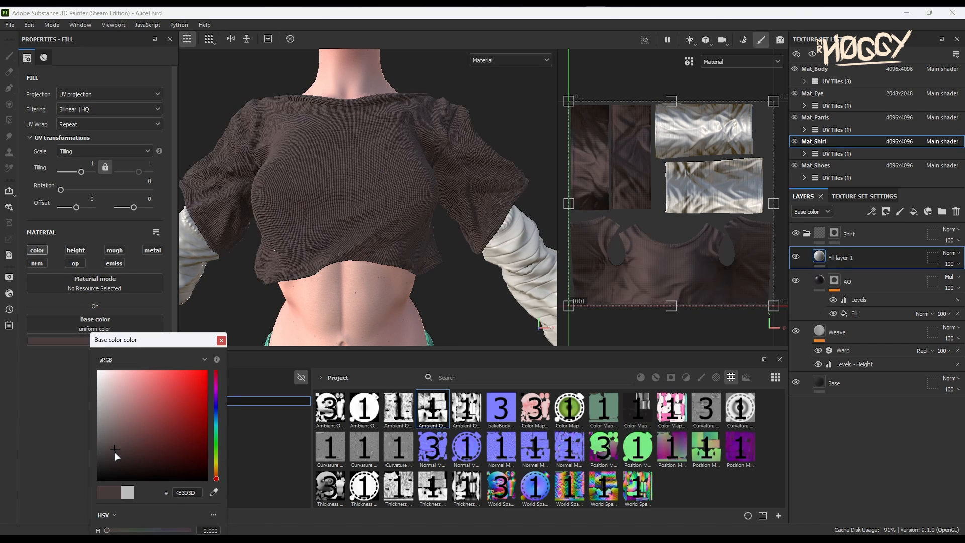
drag(114, 451, 109, 459)
click(216, 393)
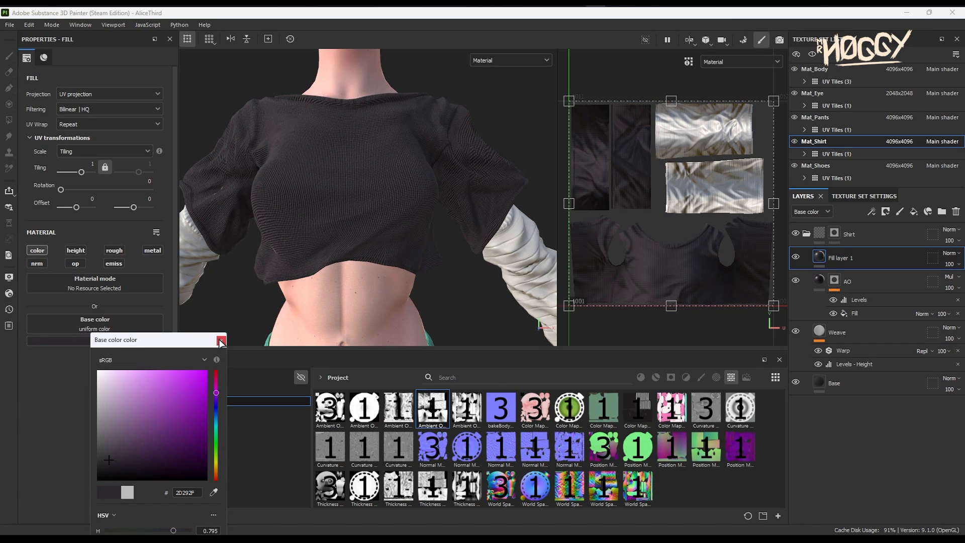
Step: Lighten the base color of Fill layer 1 to a muted grey-purple
click(106, 447)
click(108, 431)
click(220, 340)
Step: Add a black mask to Fill layer 1 and give it a fill effect using the Mat_Shirt curvature map
right_click(889, 258)
click(854, 20)
right_click(834, 257)
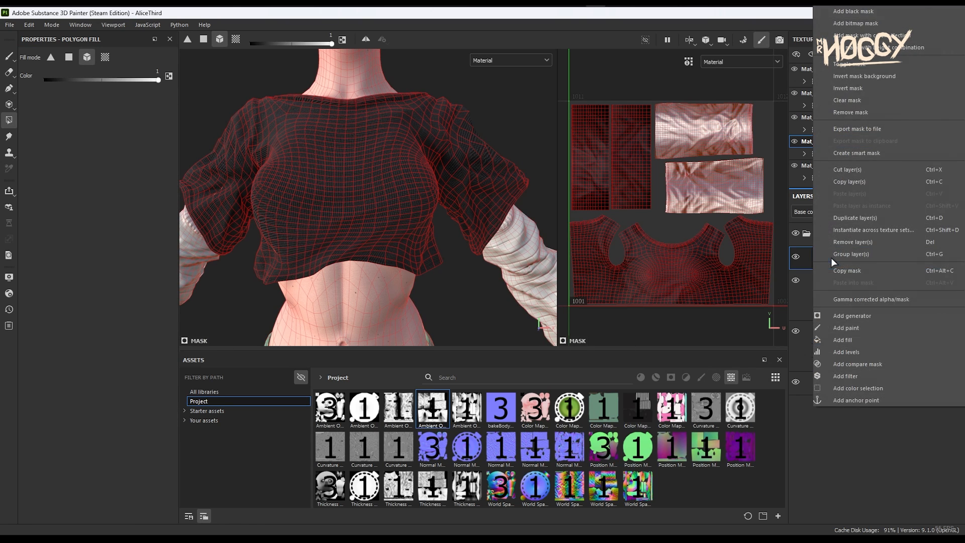
click(855, 341)
drag(375, 456, 95, 254)
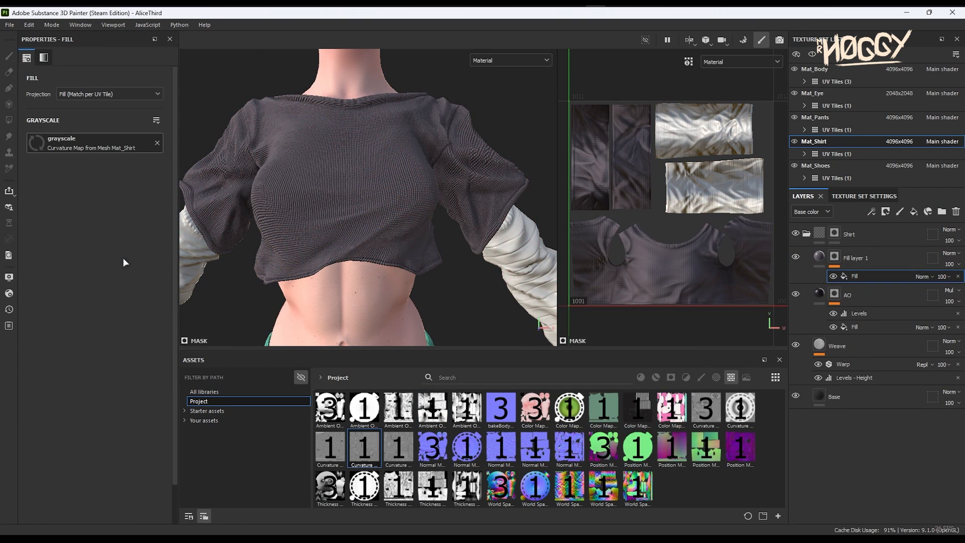
Step: Add a Levels effect above the curvature fill with input black 0.23, midtone 4.345, input white 0.903 and a reduced output white
key(c)
right_click(873, 280)
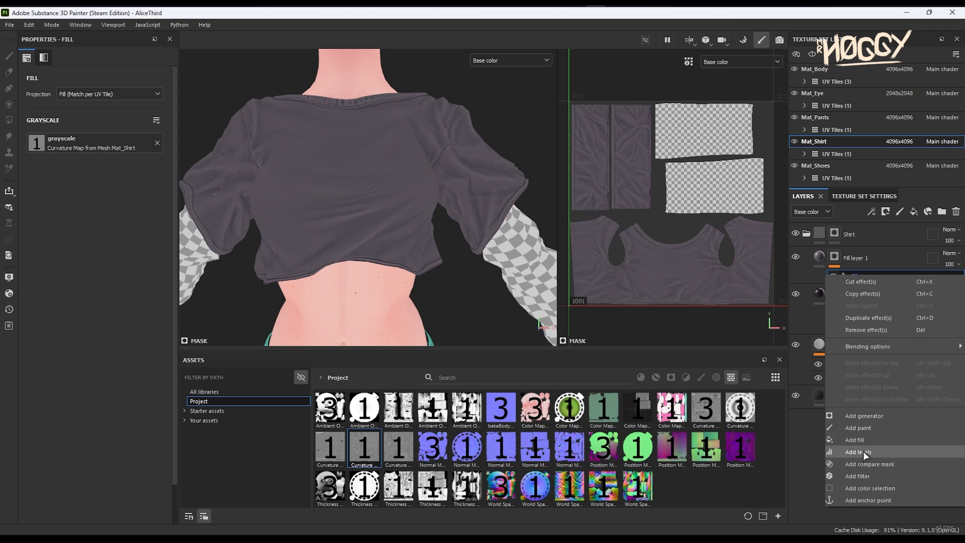
click(854, 453)
drag(98, 83, 103, 81)
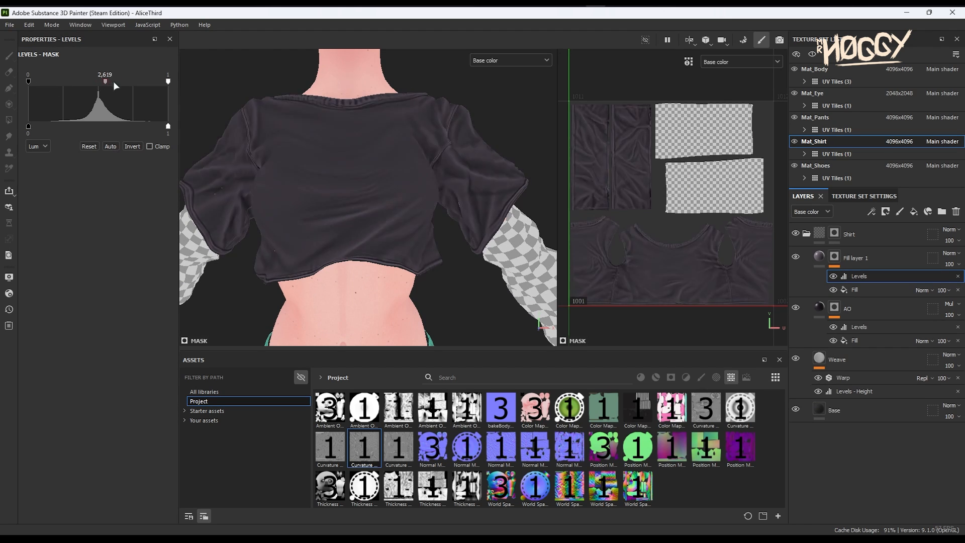
drag(168, 82, 155, 84)
drag(28, 82, 60, 79)
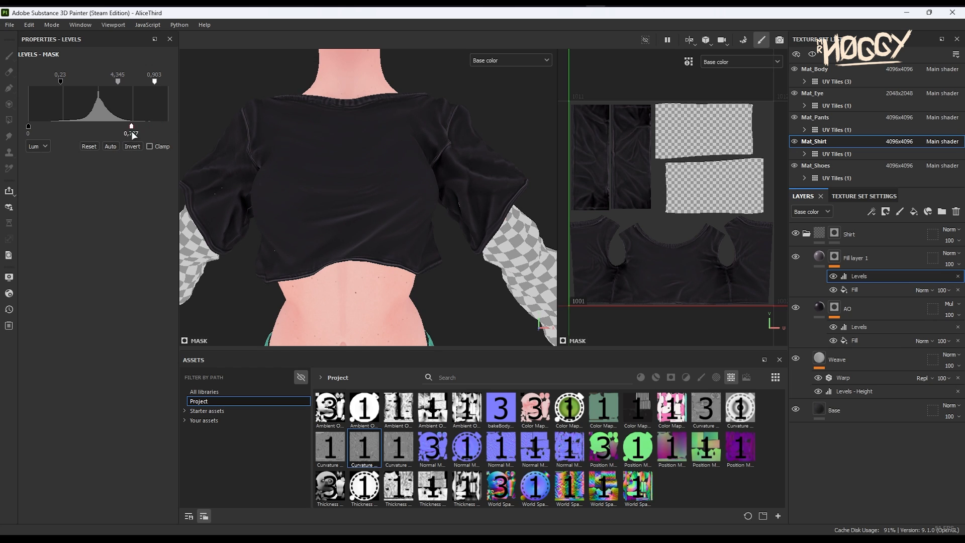
Step: Set Fill layer 1's base color to the dark reddish grey 463F42 and return to the Material view
click(822, 258)
click(116, 342)
drag(116, 434, 108, 450)
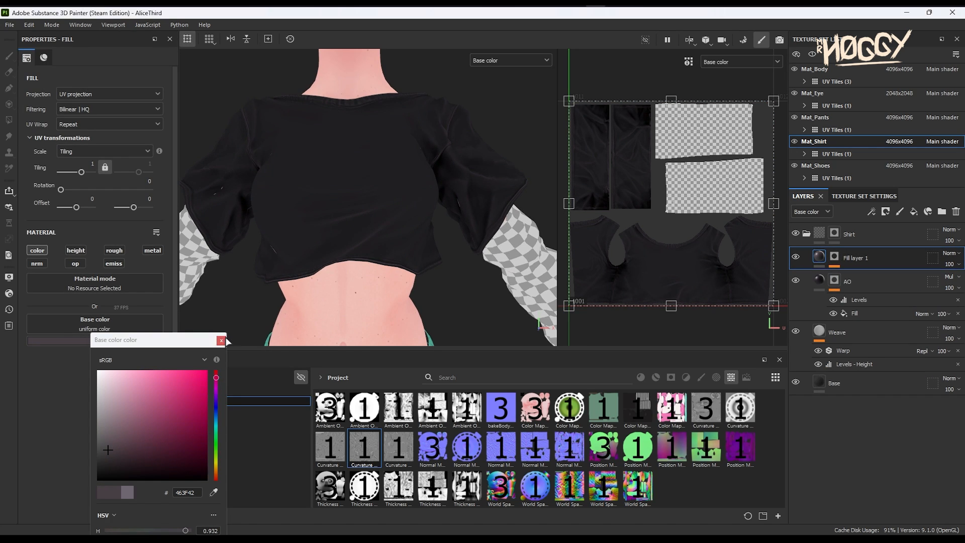
click(222, 340)
alt+drag(297, 287, 393, 258)
key(m)
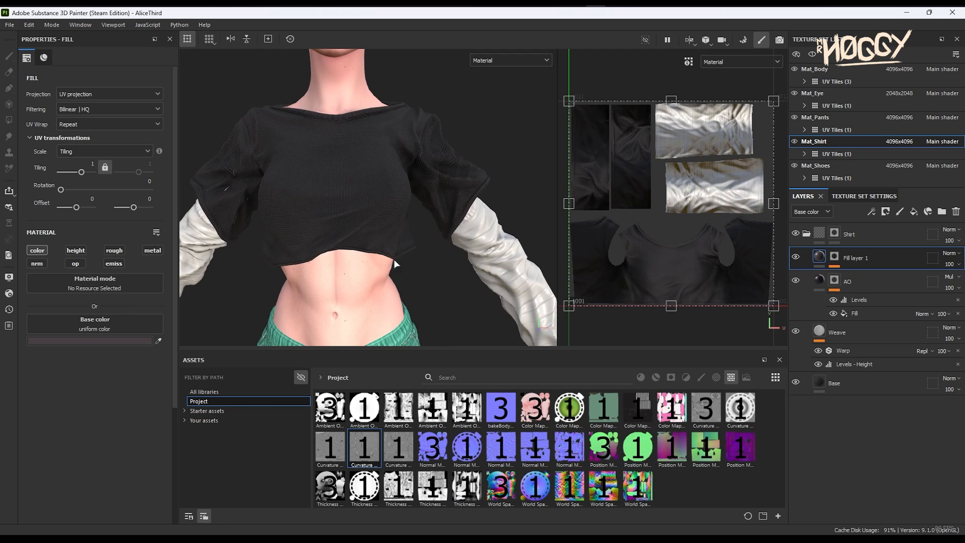
Step: Rename Fill layer 1 to Curve
double_click(846, 259)
key(Caps_Lock)
text(c)
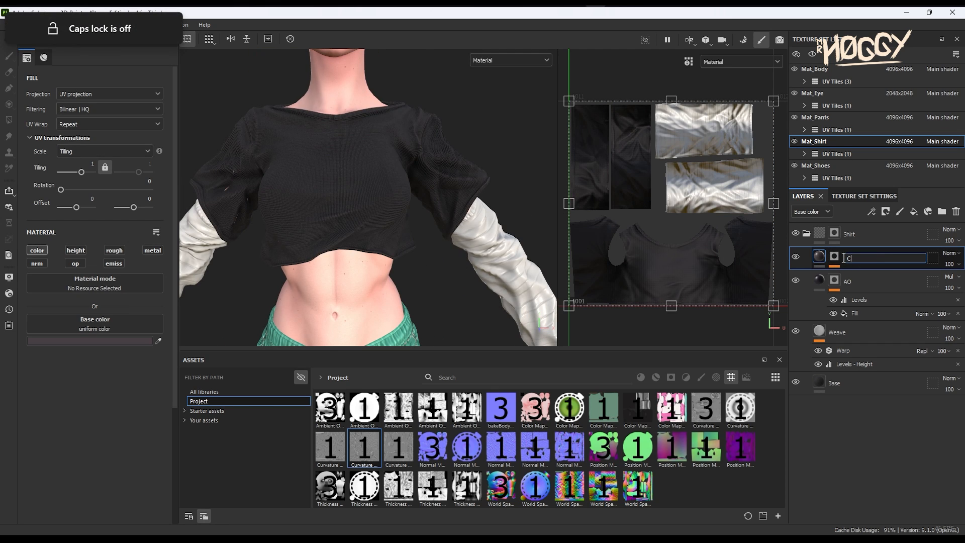
text(urve)
key(Return)
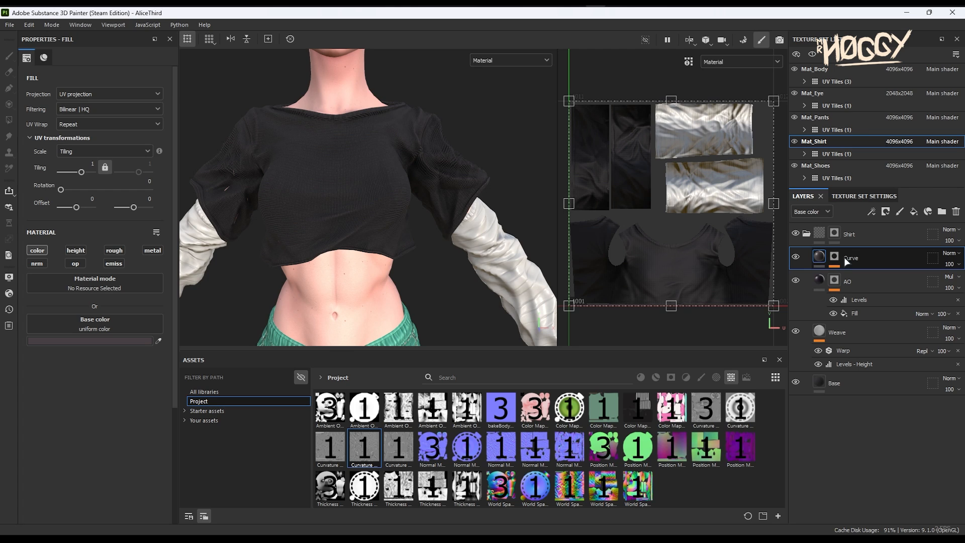
Step: Add a fill layer above Curve limited to the height channel, using the Crystal 2 starter asset as its height texture
click(207, 411)
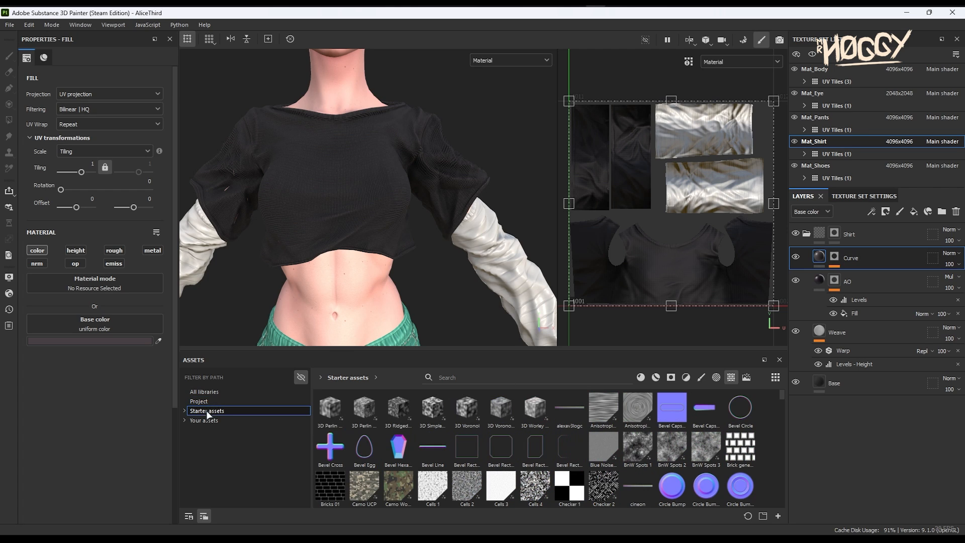
alt+drag(339, 176, 370, 207)
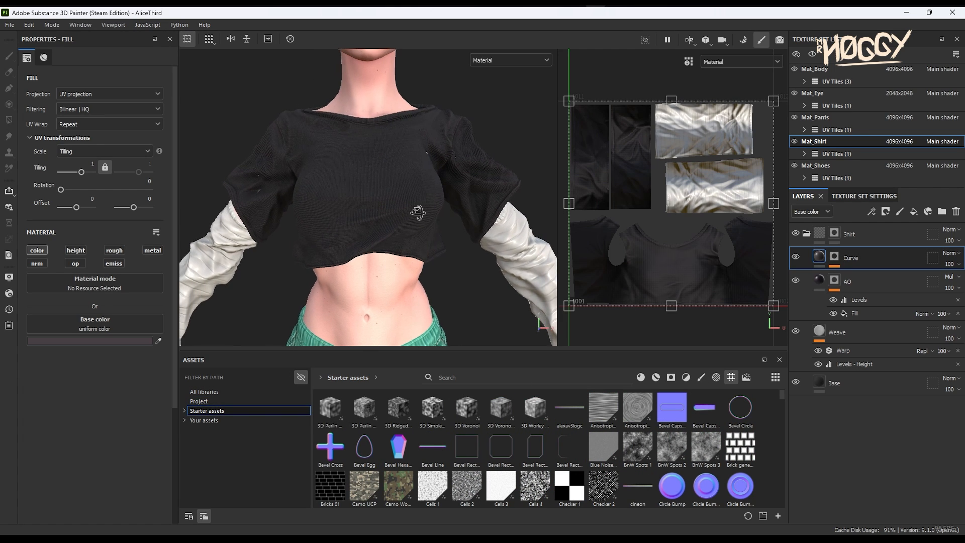
click(915, 213)
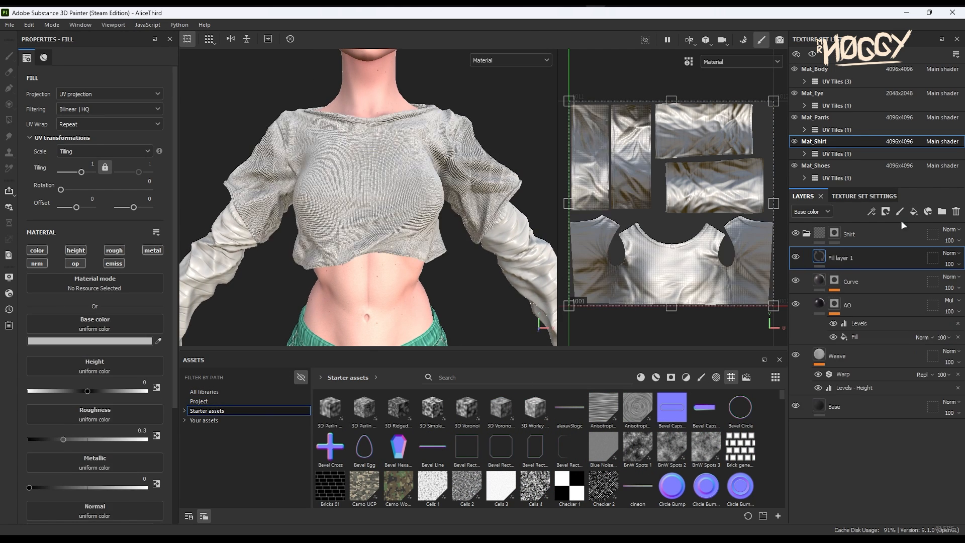
alt+click(76, 250)
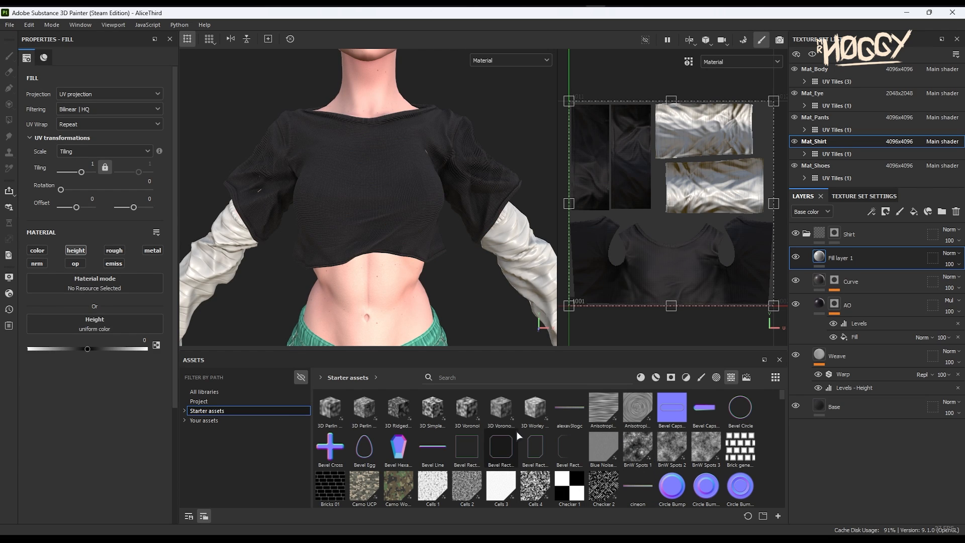
scroll(522, 435, down, 2)
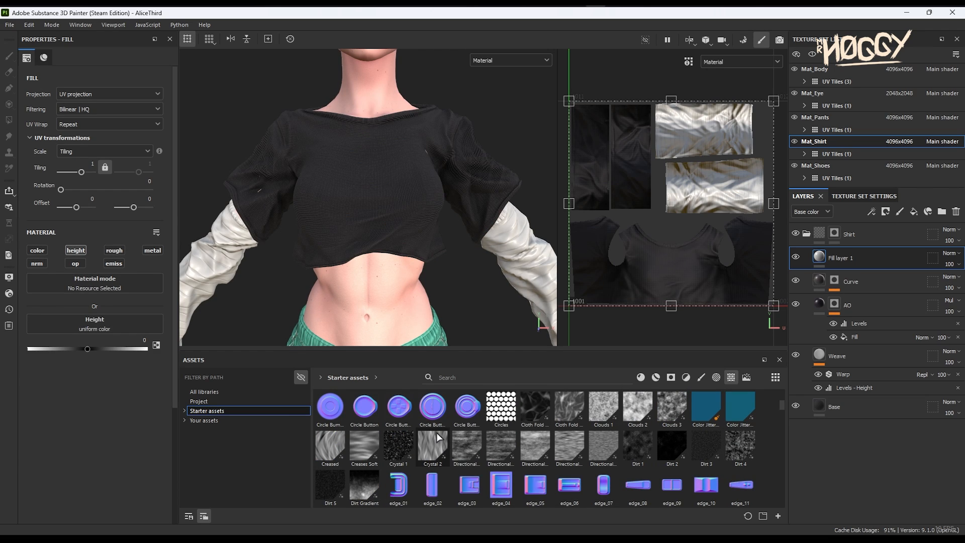
drag(436, 447, 94, 324)
Step: With the Height channel displayed, scale the Crystal 2 projection to a tiling of about 1.95 and offset it over the shirt's torso UVs
click(510, 61)
scroll(499, 153, up, 3)
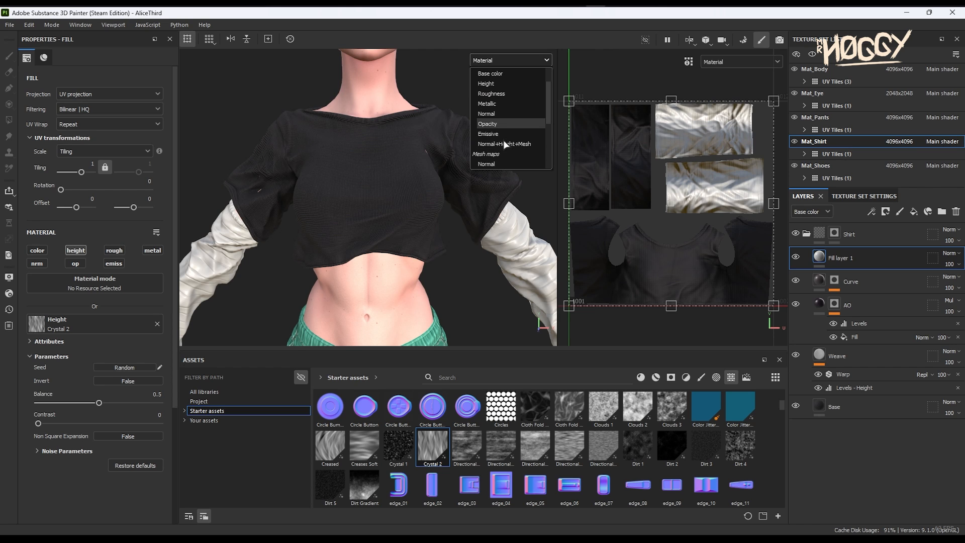
click(512, 86)
alt+drag(472, 191, 444, 212)
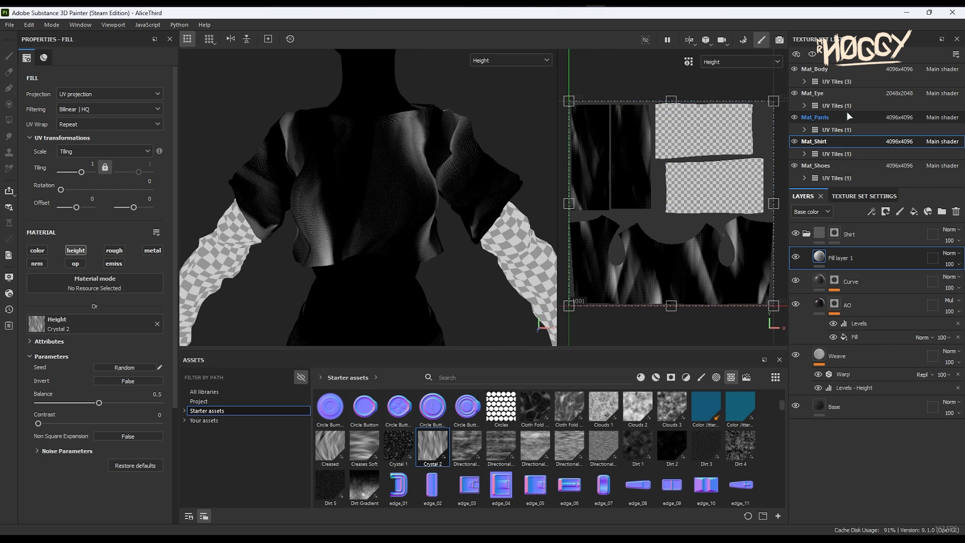
drag(766, 108, 674, 201)
drag(631, 232, 632, 269)
key(m)
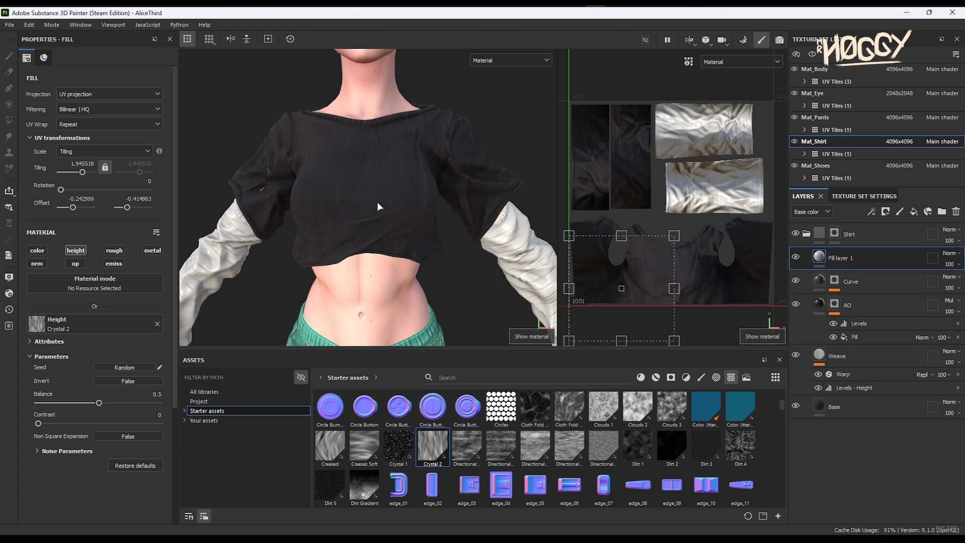
Step: Rotate the Crystal 2 projection to 270 and enlarge it to a tiling of about 1.42 with offsets of about -0.15 and -0.37
alt+drag(377, 201, 403, 196)
drag(641, 176, 698, 297)
alt+drag(503, 226, 534, 235)
drag(674, 235, 713, 196)
mouse_move(676, 246)
mouse_down()
mouse_move(678, 233)
mouse_move(671, 260)
mouse_up()
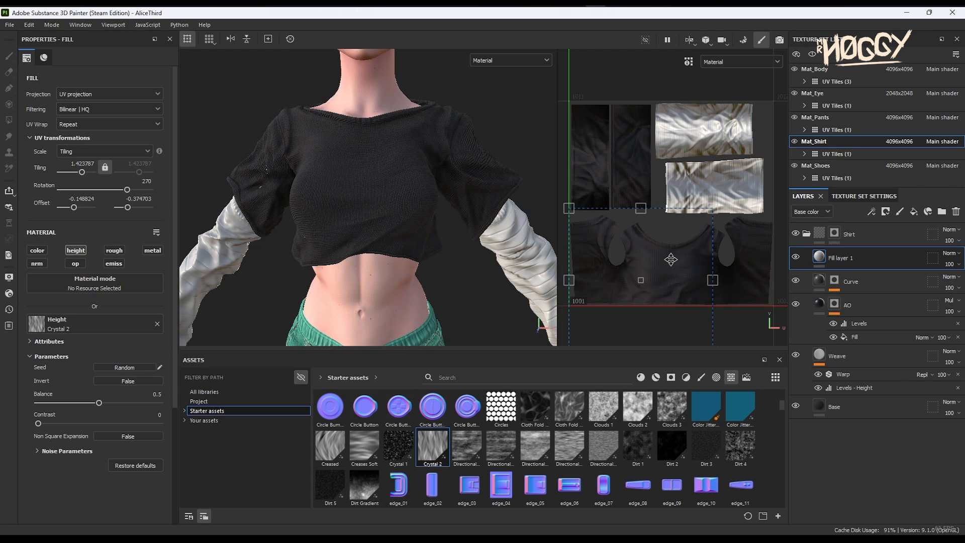
mouse_move(467, 213)
alt+mouse_down()
mouse_move(448, 207)
mouse_move(469, 220)
alt+mouse_up()
Step: Rename the new height fill layer to Folds
key(Caps_Lock)
double_click(855, 257)
text(F)
key(Caps_Lock)
text(old)
Step: Add a black mask to the Folds layer, activate the Paint tool and display the mask in the viewport
right_click(854, 256)
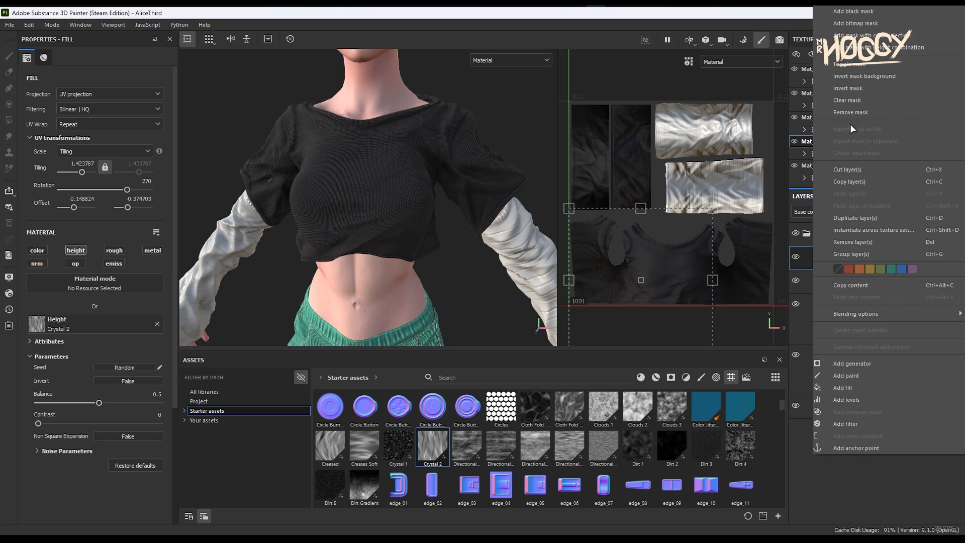
click(864, 11)
key(4)
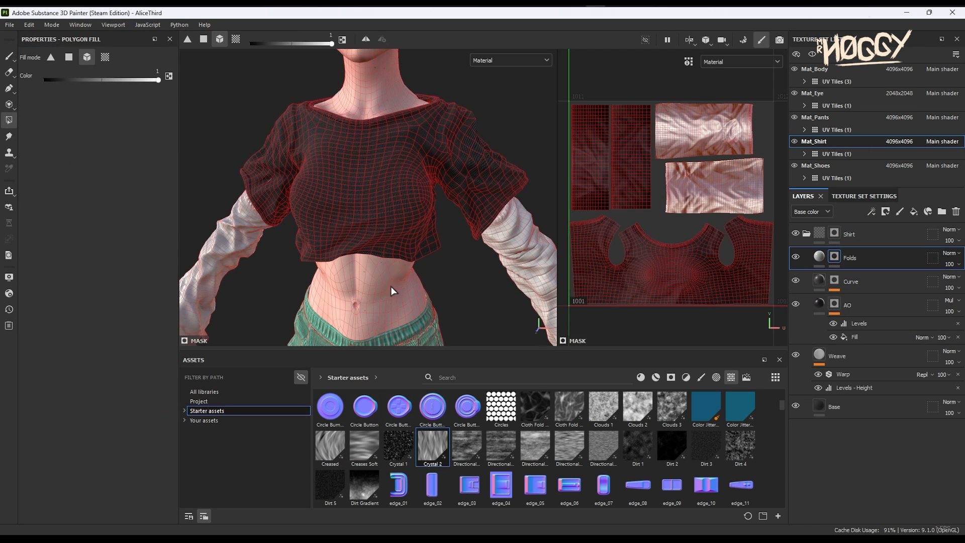
click(8, 55)
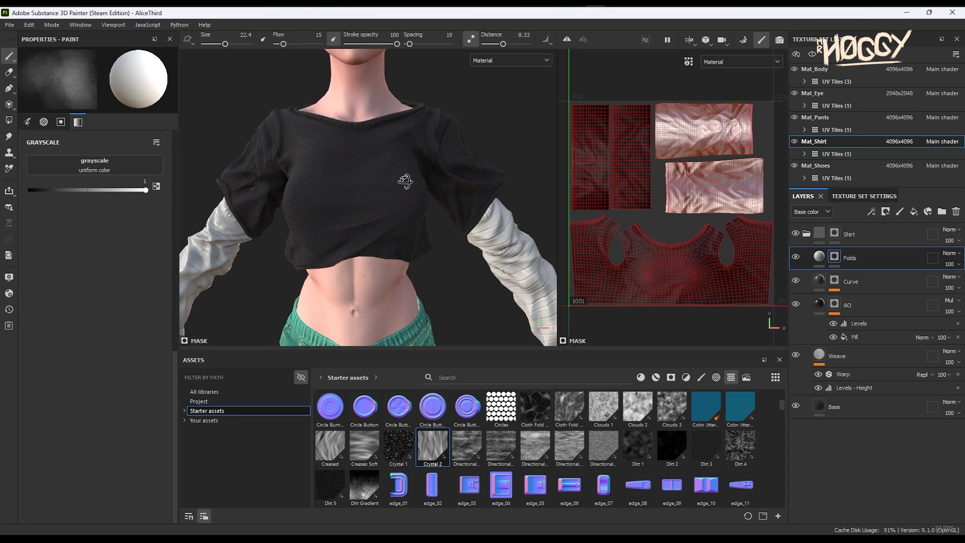
click(510, 60)
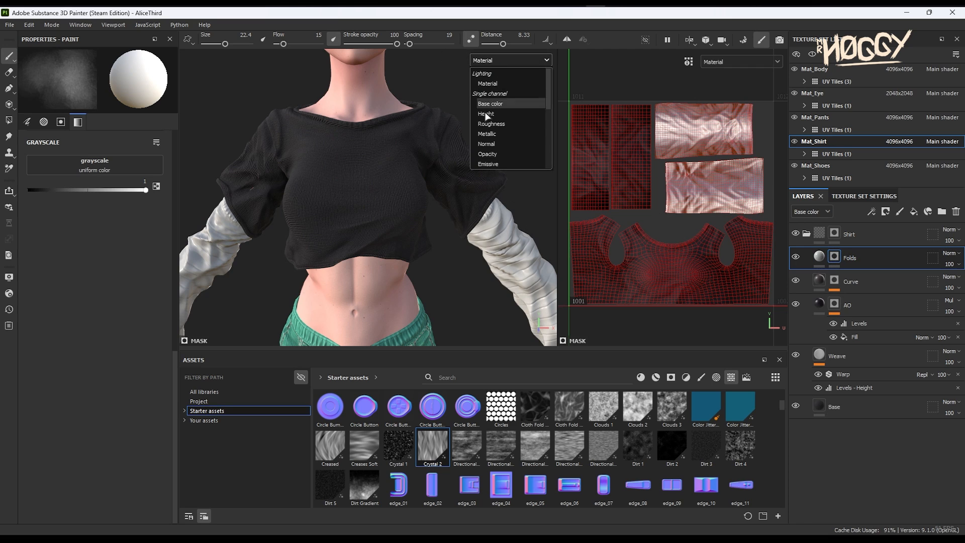
scroll(496, 158, down, 2)
click(497, 156)
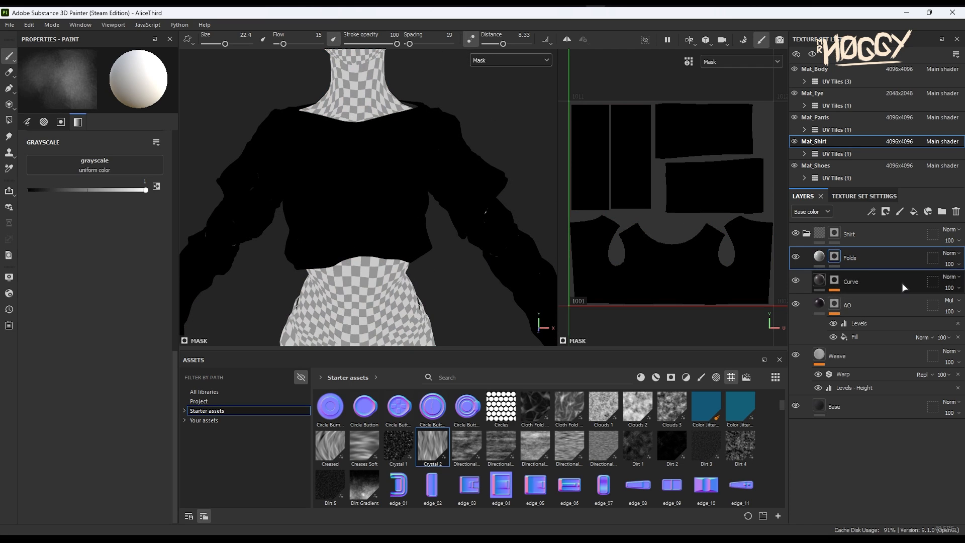
Step: Add a Position generator to the mask of the Folds layer
right_click(833, 258)
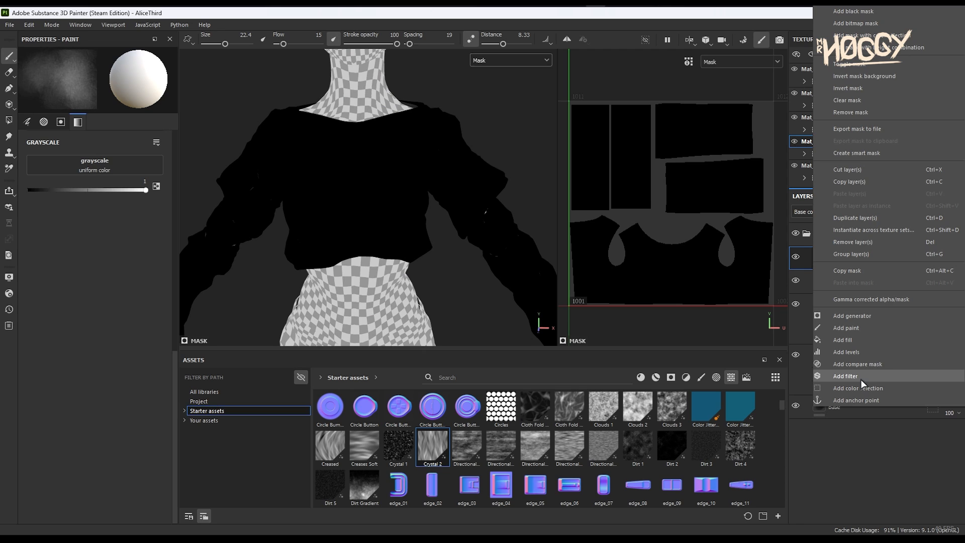
click(873, 315)
click(98, 83)
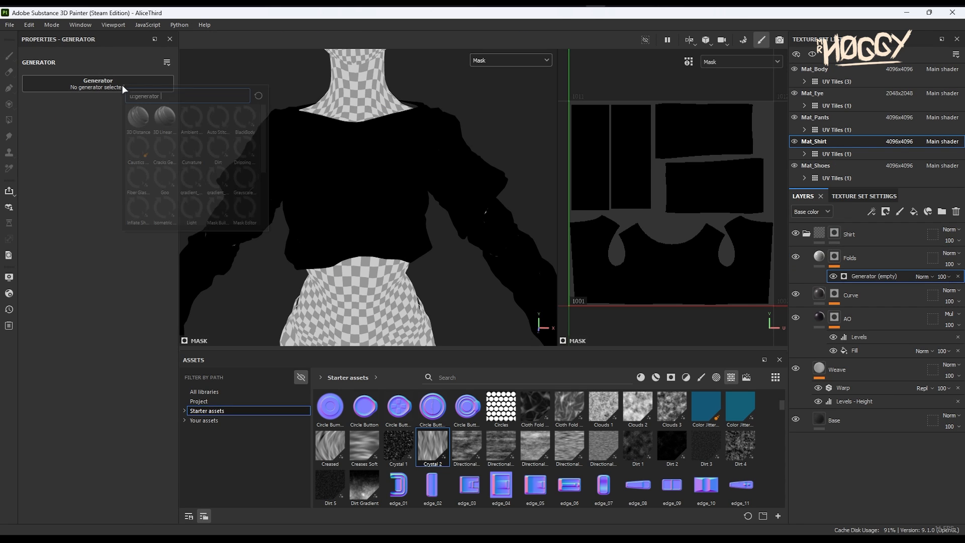
scroll(166, 148, down, 3)
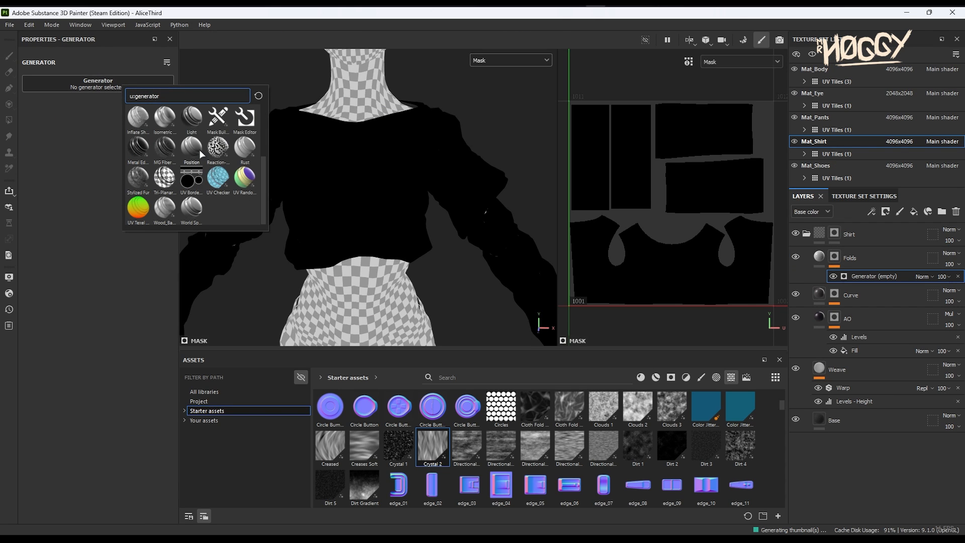
click(200, 154)
mouse_move(344, 239)
alt+mouse_down()
mouse_move(289, 235)
mouse_move(336, 237)
alt+mouse_up()
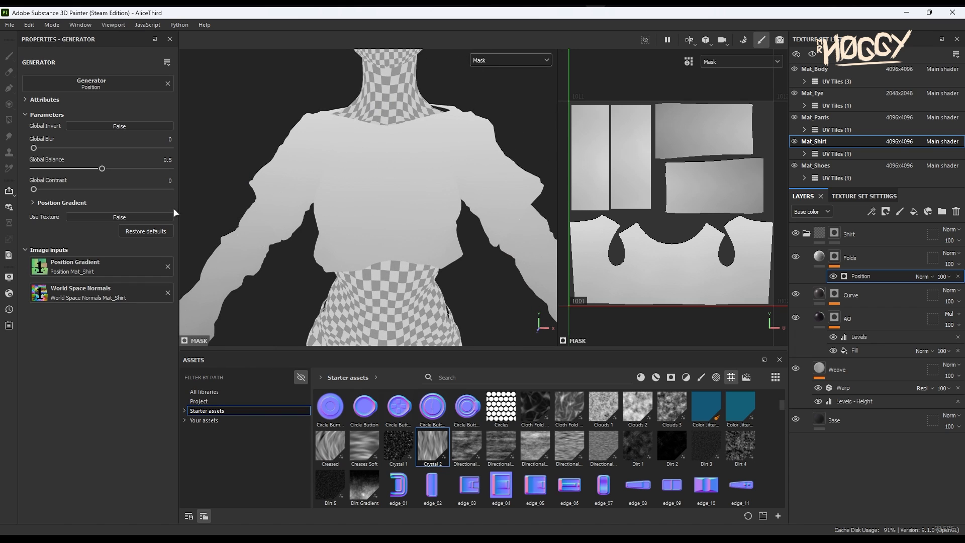
Step: Invert the Position gradient, set its balance to 0.55, contrast to 0.57 and global blur to 1.59, and return to the Material view
click(65, 204)
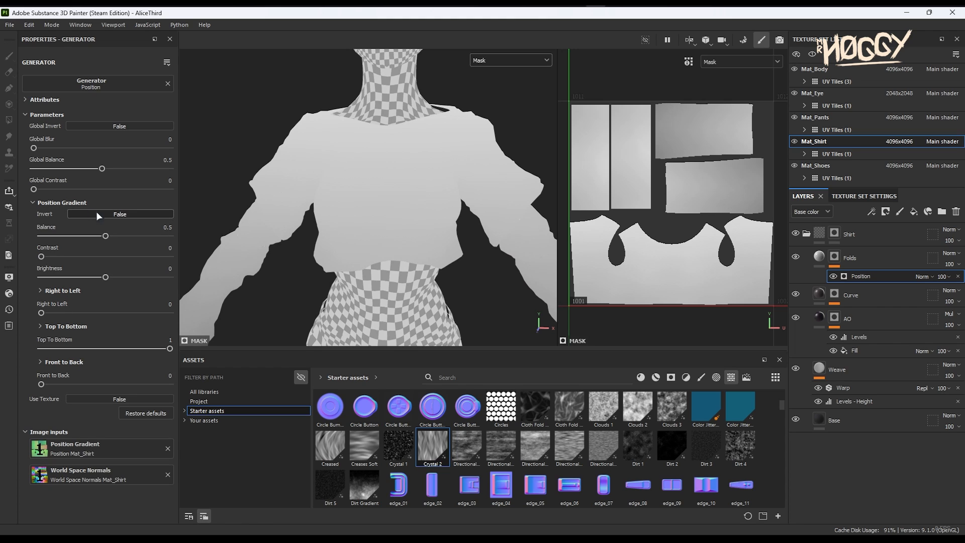
click(116, 212)
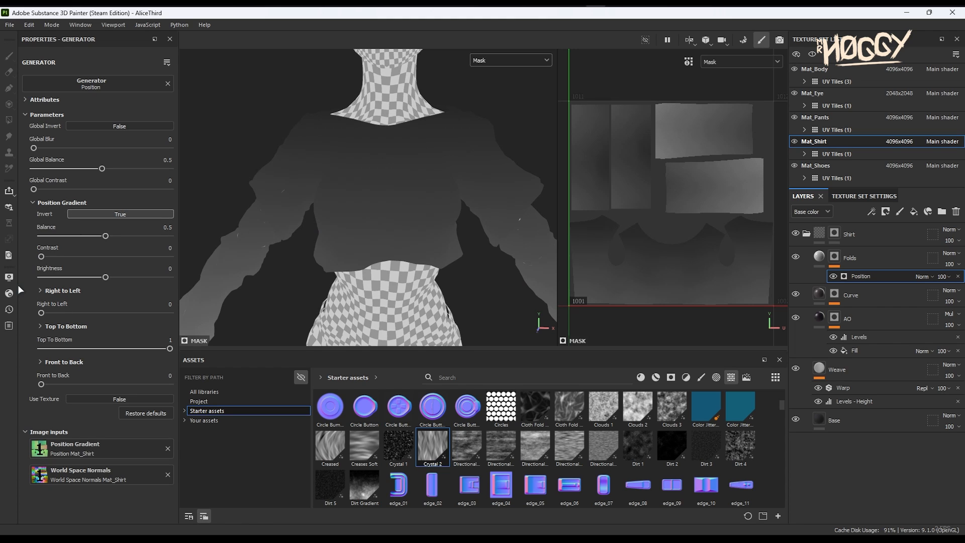
mouse_move(107, 233)
mouse_down()
mouse_move(121, 234)
mouse_move(113, 234)
mouse_up()
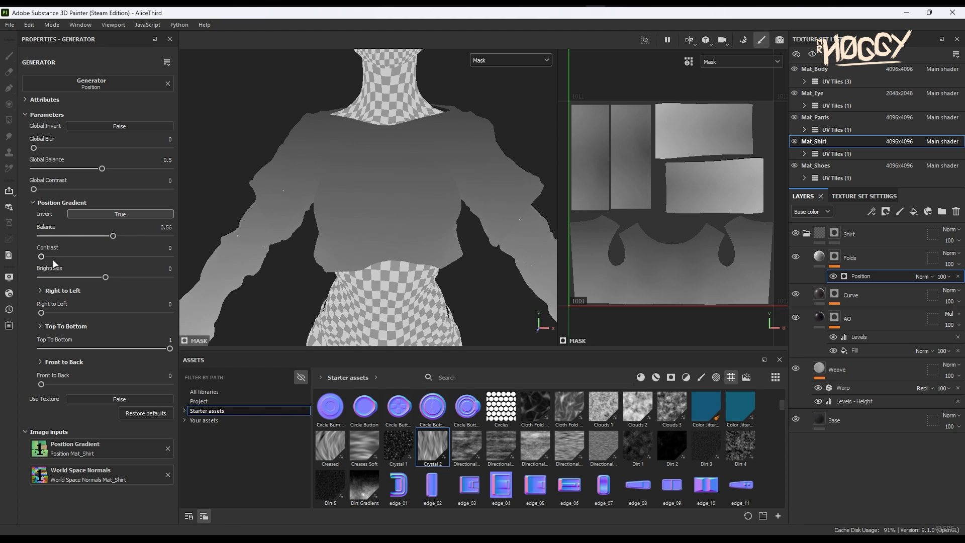
drag(41, 257, 115, 257)
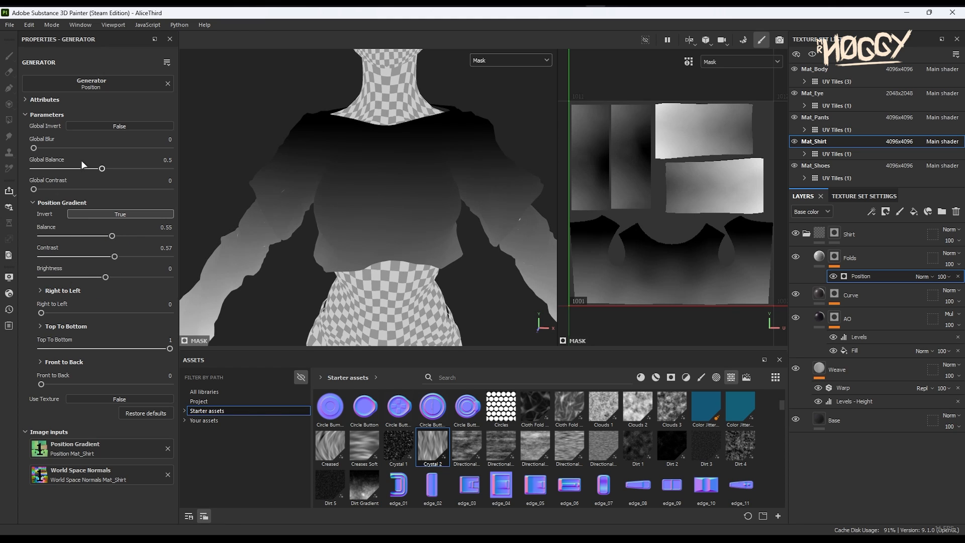
click(47, 147)
key(m)
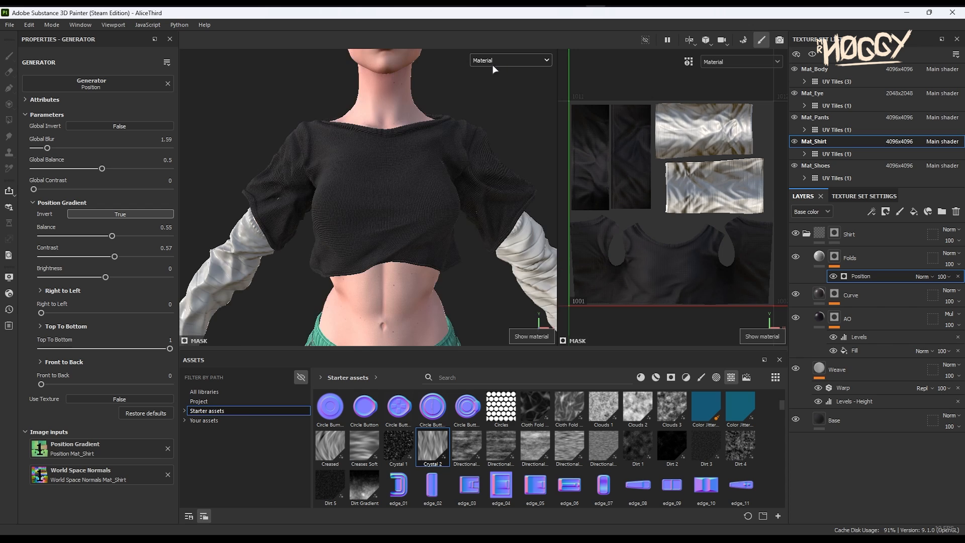
Step: Rotate the environment lighting to check the folds on the shirt and select the Folds layer's mask
shift+right_drag(469, 268, 372, 267)
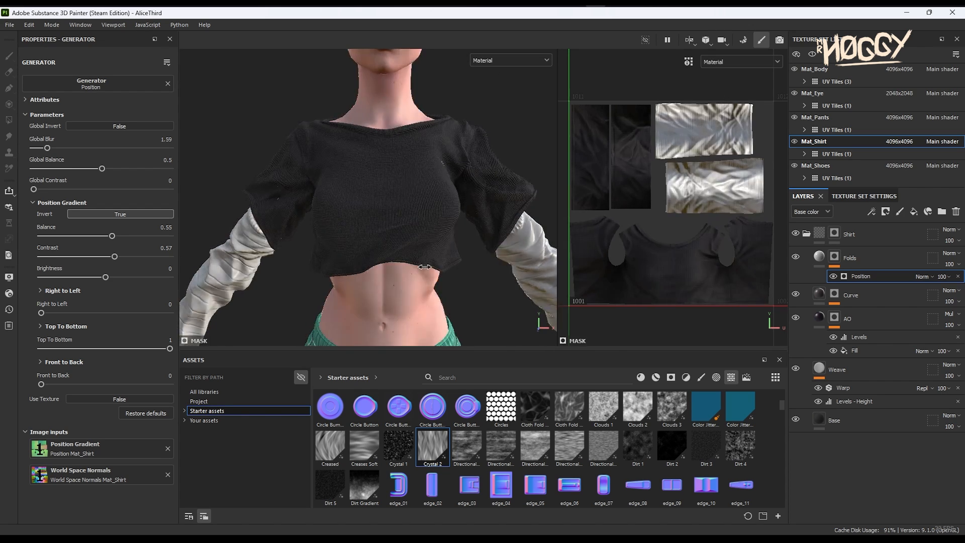
scroll(413, 285, down, 3)
scroll(413, 285, up, 2)
click(833, 257)
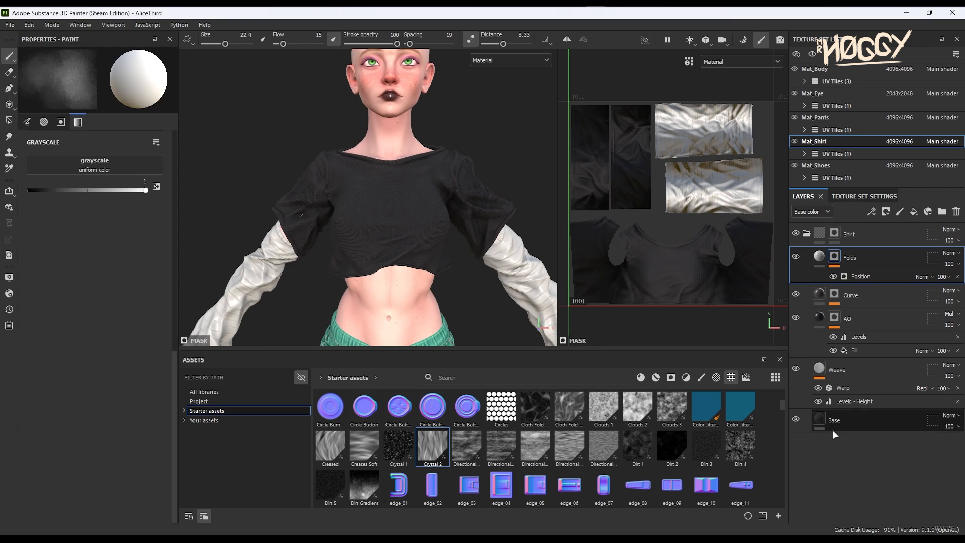
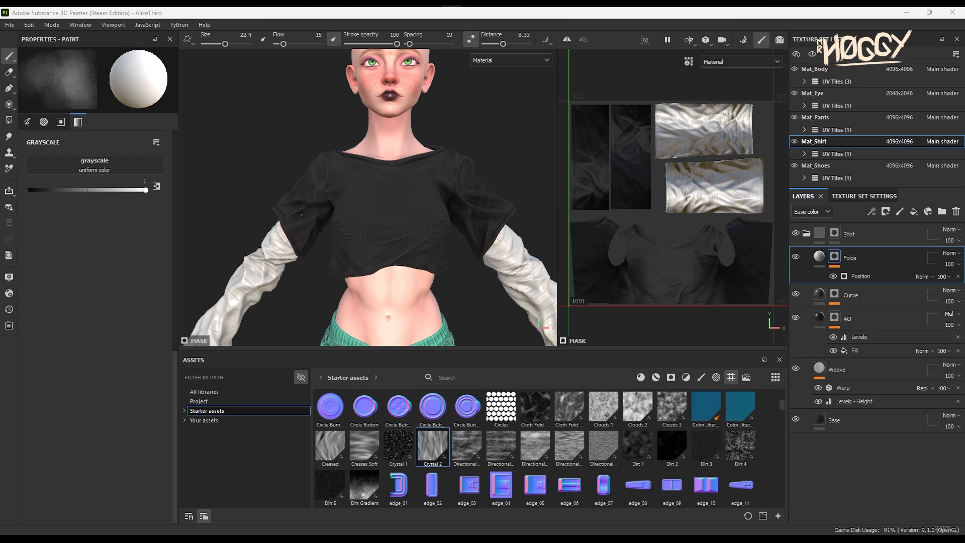
Step: Import RisingMoon.png into the AliceThird project with its usage set to alpha
drag(569, 406, 473, 412)
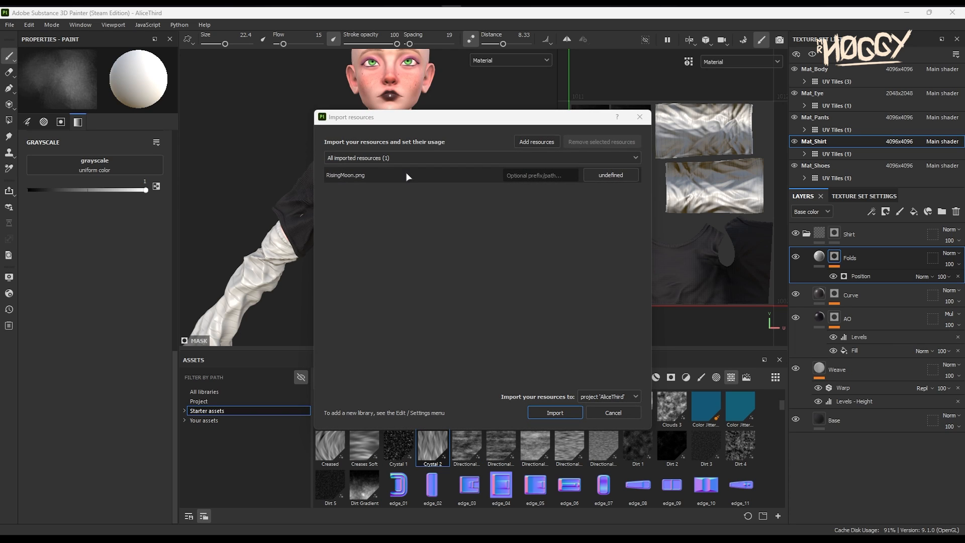
click(621, 176)
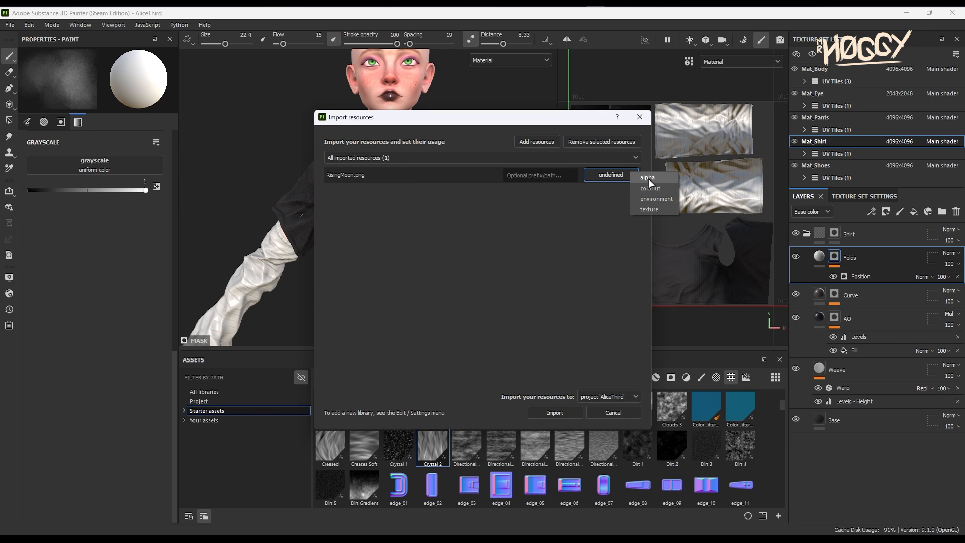
click(648, 178)
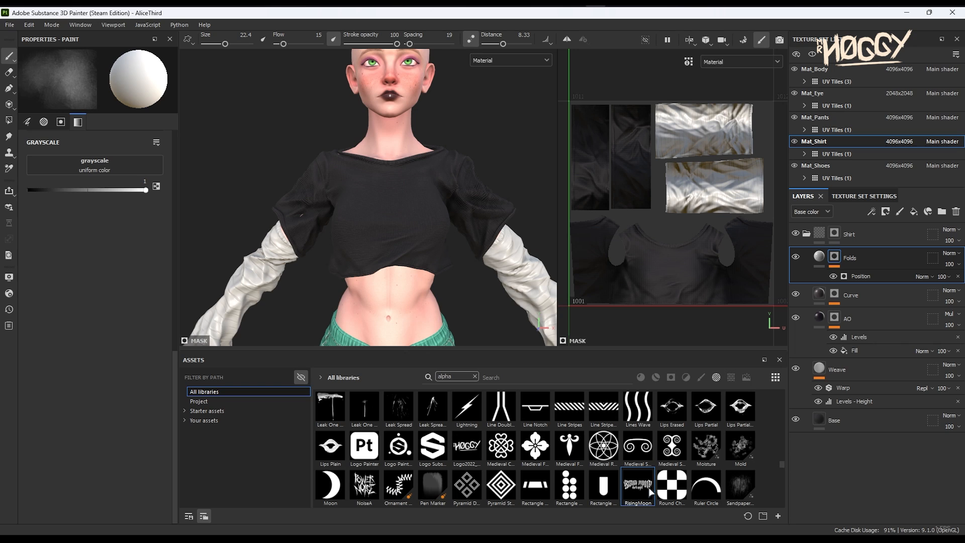
Step: Add a fill layer above Folds with only the color, height and roughness channels active
click(914, 211)
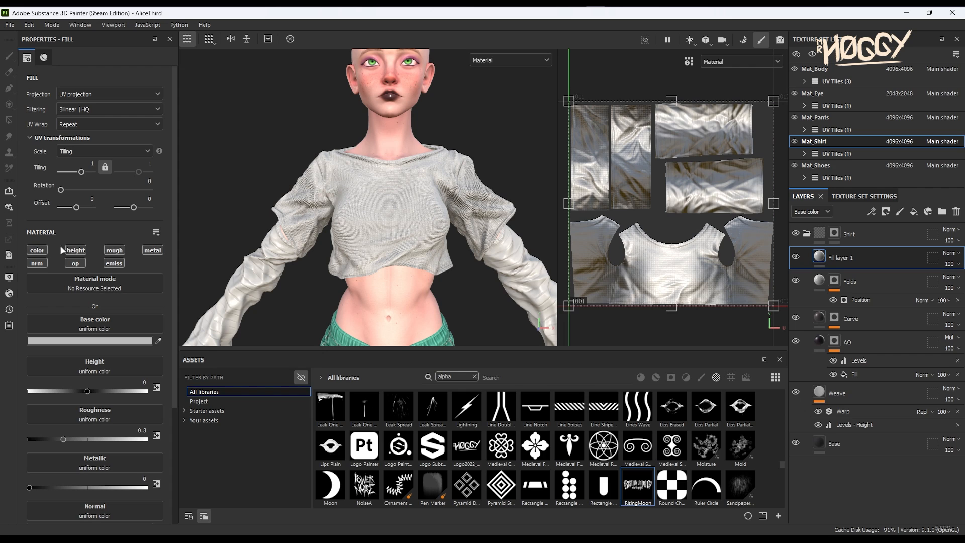
alt+click(43, 249)
click(75, 251)
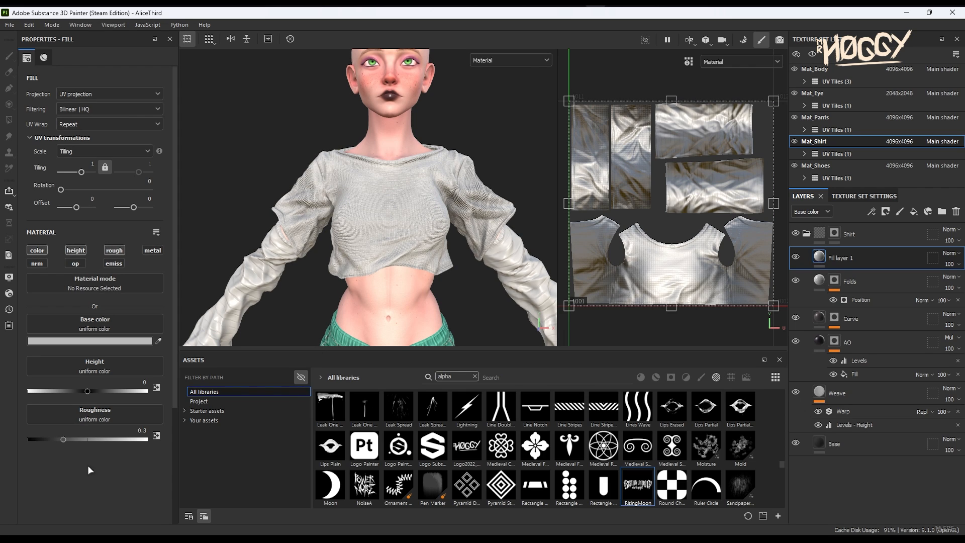
Step: Give the new fill layer a black mask and add a paint effect to that mask
right_click(844, 258)
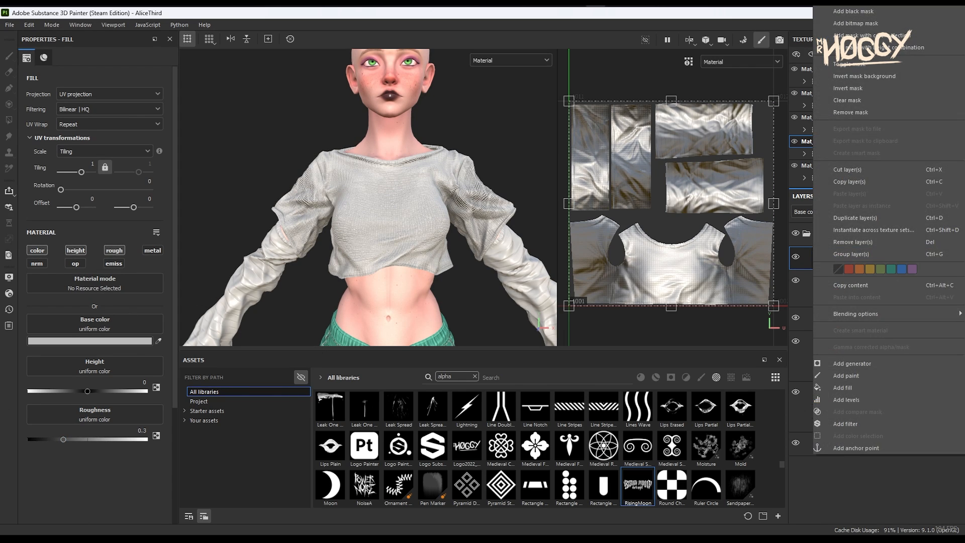
click(865, 10)
right_click(844, 258)
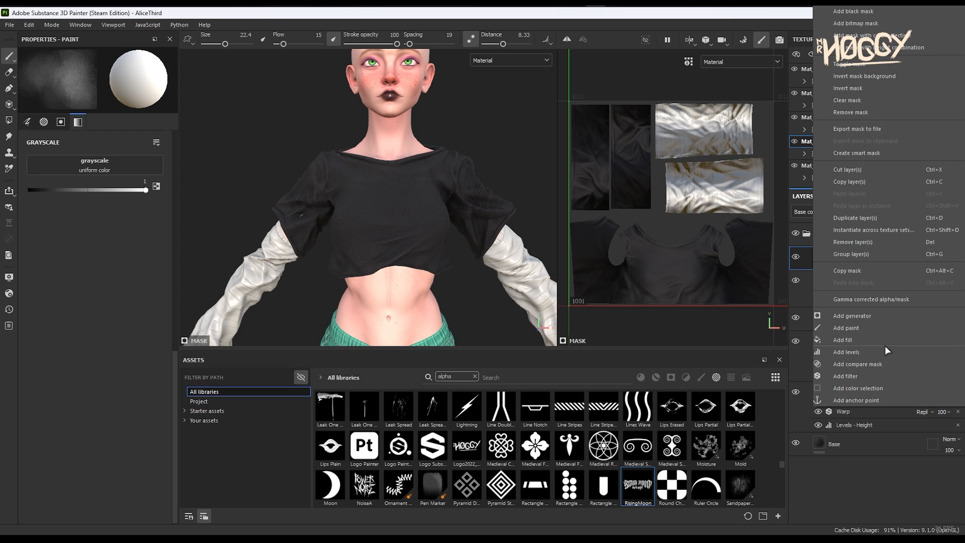
click(854, 329)
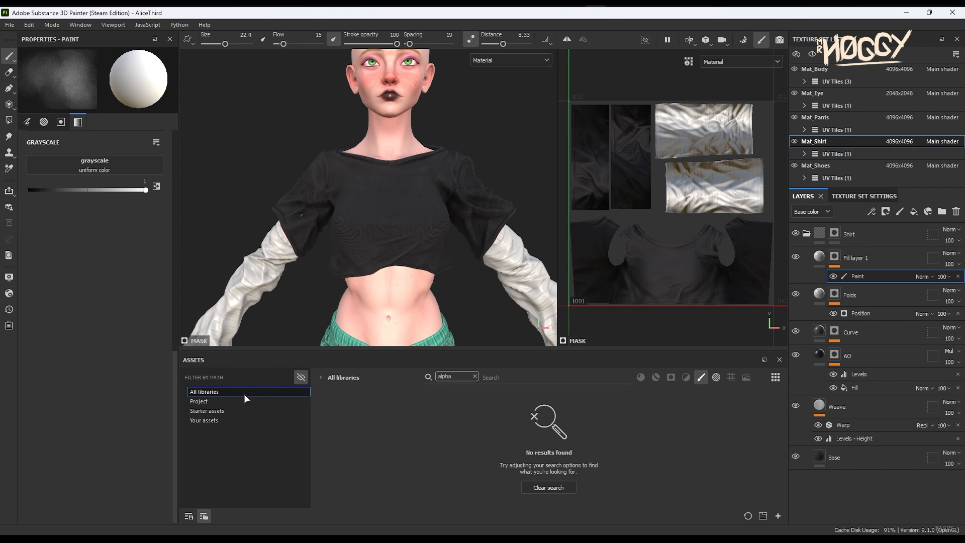
Step: Choose the Basic Hard brush and apply the project's RisingMoon alpha to it
click(548, 487)
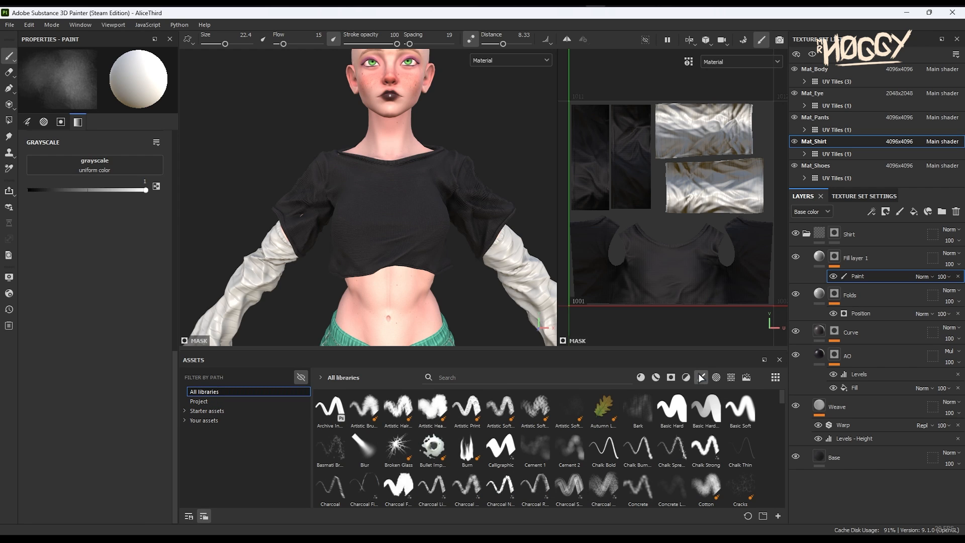
click(671, 408)
click(685, 377)
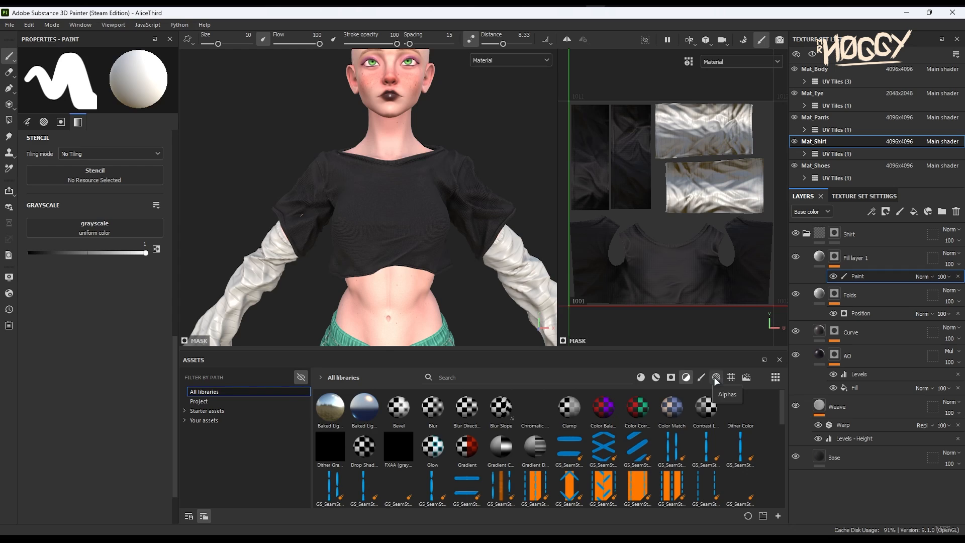
click(716, 377)
click(231, 402)
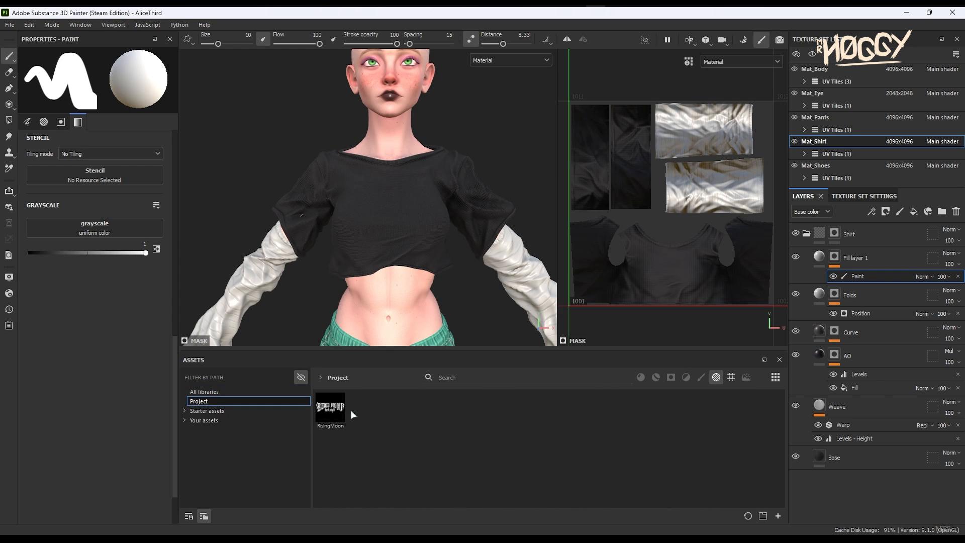
click(333, 406)
Step: Enlarge the brush to about 17.3 and stamp the RisingMoon logo once on the centre of the shirt's chest
scroll(387, 197, up, 1)
key(bracketright)
key(bracketright)
key(bracketright)
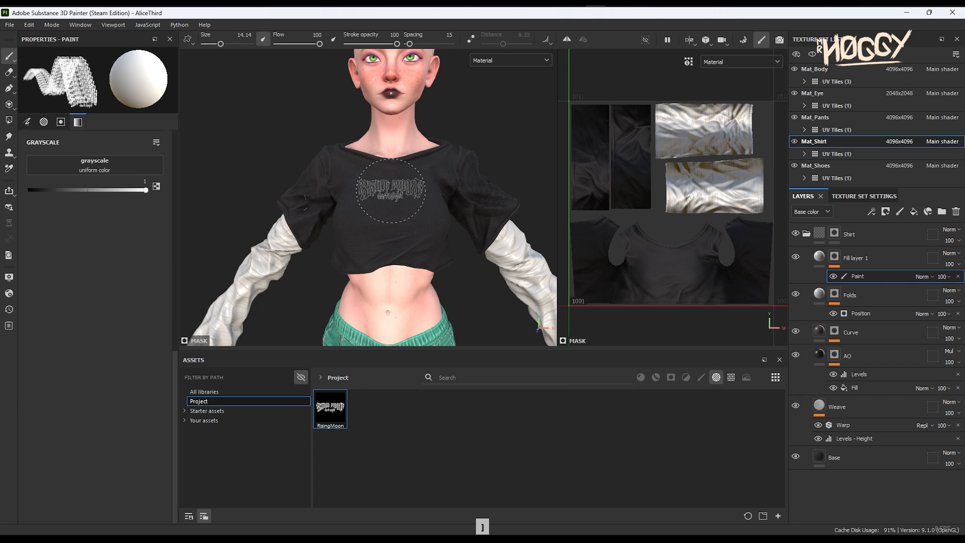
key(bracketright)
key(bracketright)
click(393, 196)
mouse_move(430, 305)
alt+mouse_down()
mouse_move(431, 294)
mouse_move(411, 303)
mouse_move(406, 293)
alt+mouse_up()
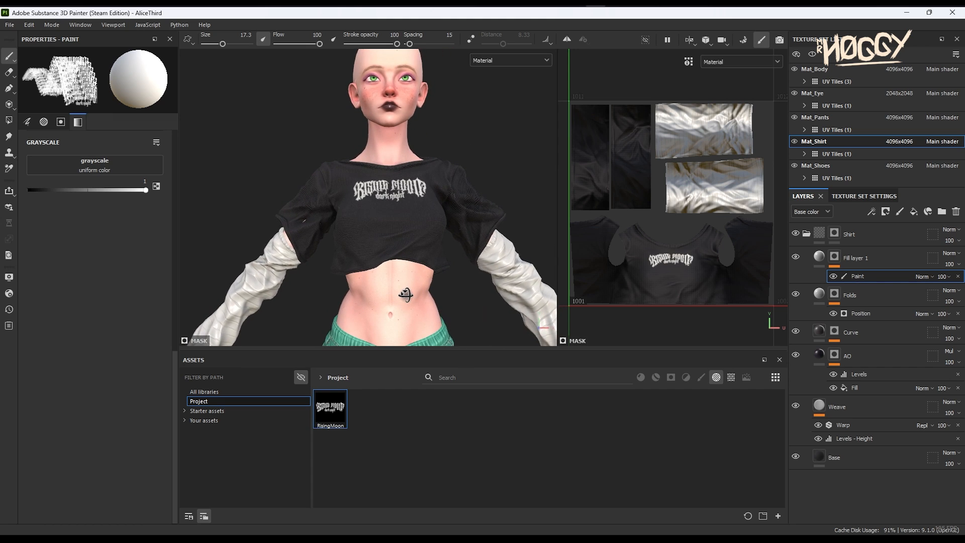
Step: Set the logo fill layer's base color to bright purple and its roughness to about 0.5
click(819, 256)
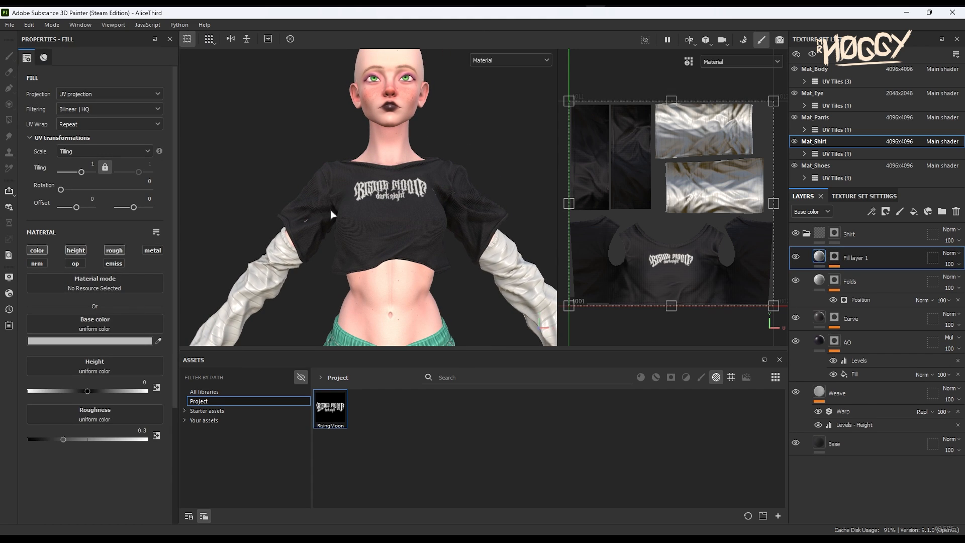
scroll(330, 215, up, 2)
click(100, 341)
click(216, 397)
click(165, 395)
drag(164, 393, 158, 382)
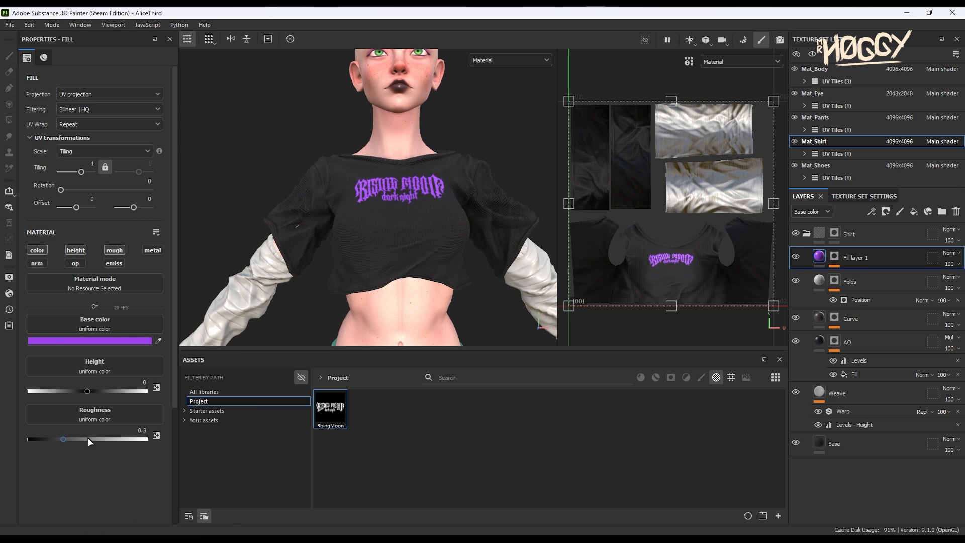
click(88, 438)
scroll(429, 117, up, 2)
scroll(429, 117, down, 3)
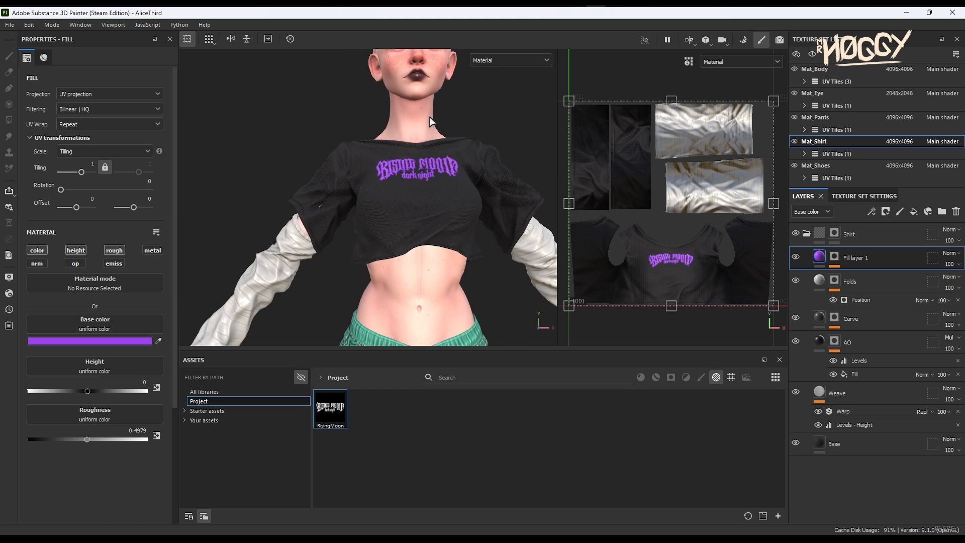
mouse_move(485, 199)
alt+mouse_down()
mouse_move(437, 141)
mouse_move(442, 196)
mouse_move(472, 192)
alt+mouse_up()
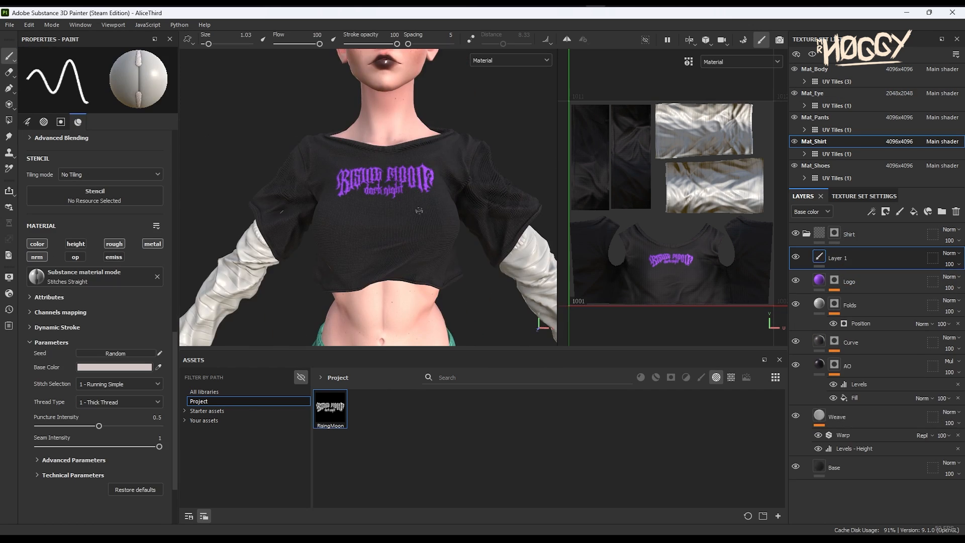
Step: Paint Running Simple thick-thread stitches along the shirt's side seam with a 0.38 brush on Layer 1
scroll(367, 196, up, 3)
click(117, 383)
click(134, 402)
middle_drag(345, 293, 403, 229)
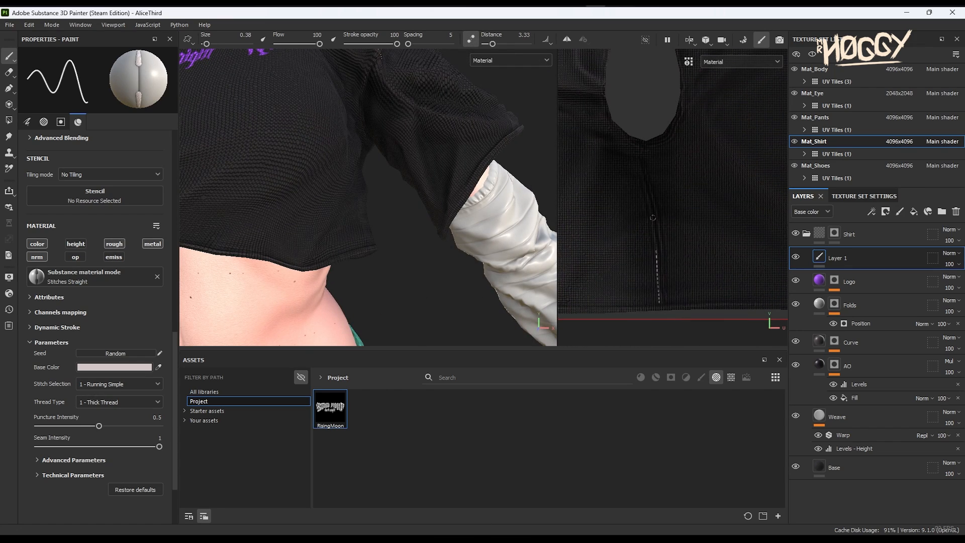
middle_drag(620, 258, 650, 207)
middle_drag(650, 207, 636, 222)
mouse_move(633, 80)
mouse_down()
mouse_move(673, 113)
mouse_move(698, 256)
mouse_move(631, 267)
mouse_up()
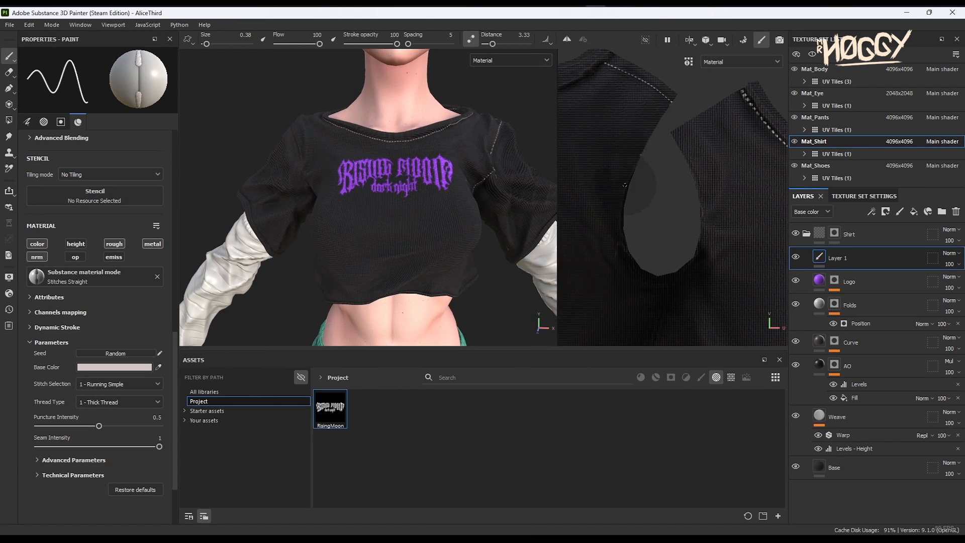
Step: Continue the straight stitches along the shirt's remaining armhole seam and bottom hem
mouse_move(649, 341)
middle_down()
mouse_move(664, 241)
mouse_move(673, 249)
middle_up()
drag(567, 253, 783, 254)
middle_drag(753, 252, 571, 252)
middle_drag(673, 75, 779, 191)
middle_drag(588, 79, 622, 327)
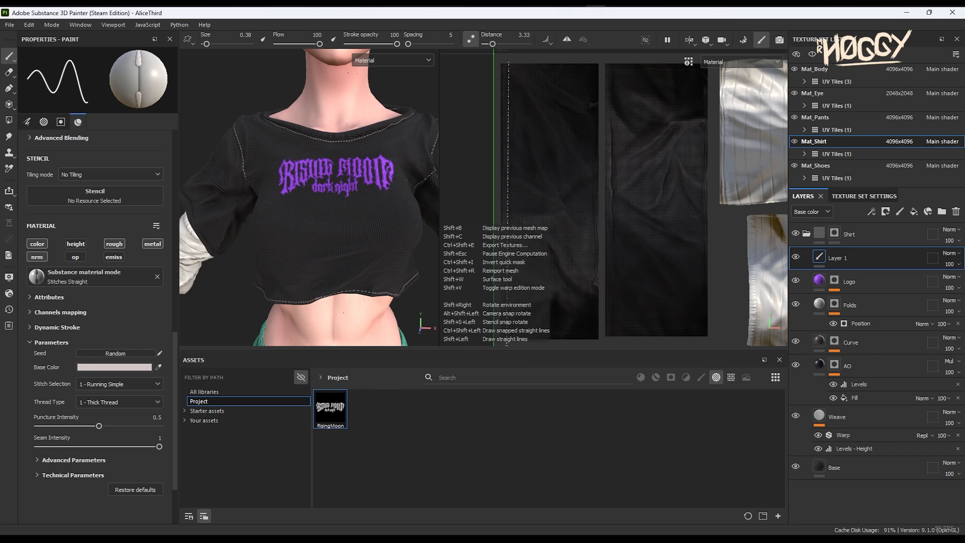
Step: Paint straight stitch lines along the edges of the two dark short-sleeve panels in the UV layout
middle_drag(302, 165, 302, 205)
middle_drag(612, 329, 591, 350)
key(d)
shift+click(583, 324)
scroll(322, 166, down, 5)
alt+drag(322, 151, 352, 150)
scroll(336, 125, down, 2)
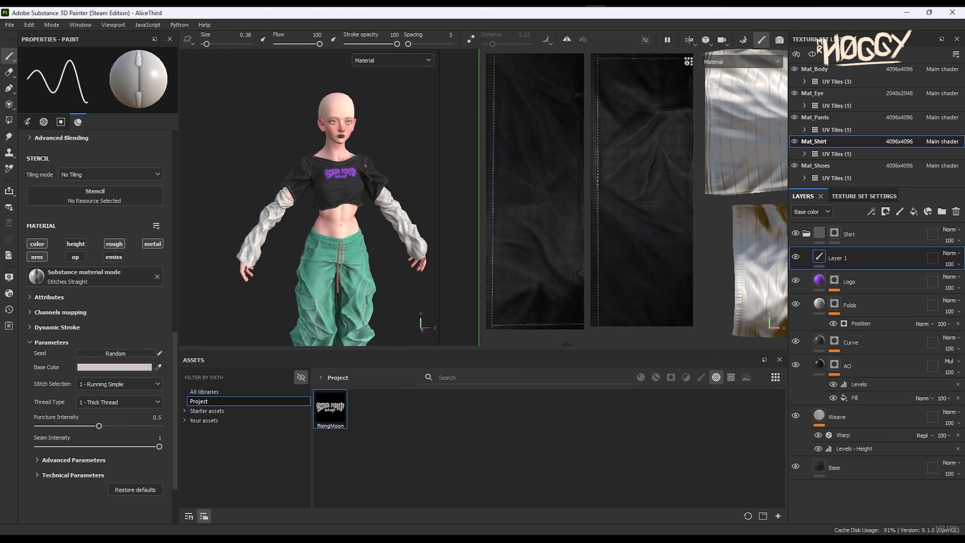
scroll(281, 169, up, 2)
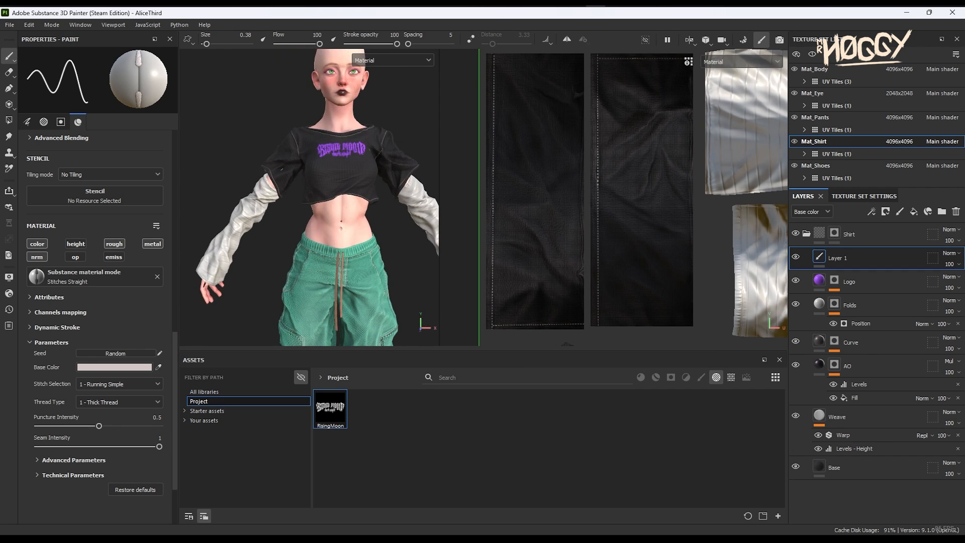
Step: Collapse the Shirt folder and add a new folder named Sleeves above it
double_click(846, 262)
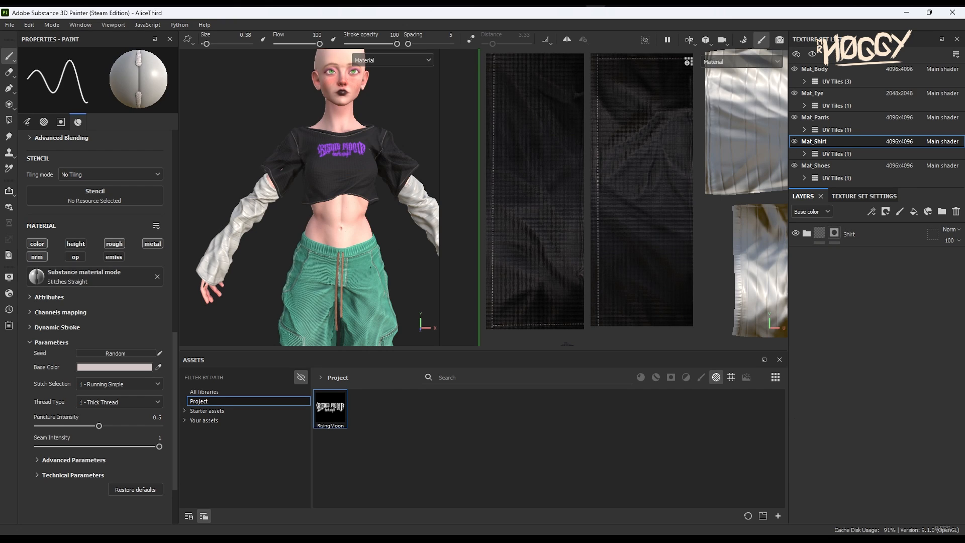
alt+middle_drag(281, 169, 297, 163)
alt+drag(277, 216, 310, 207)
scroll(282, 173, up, 1)
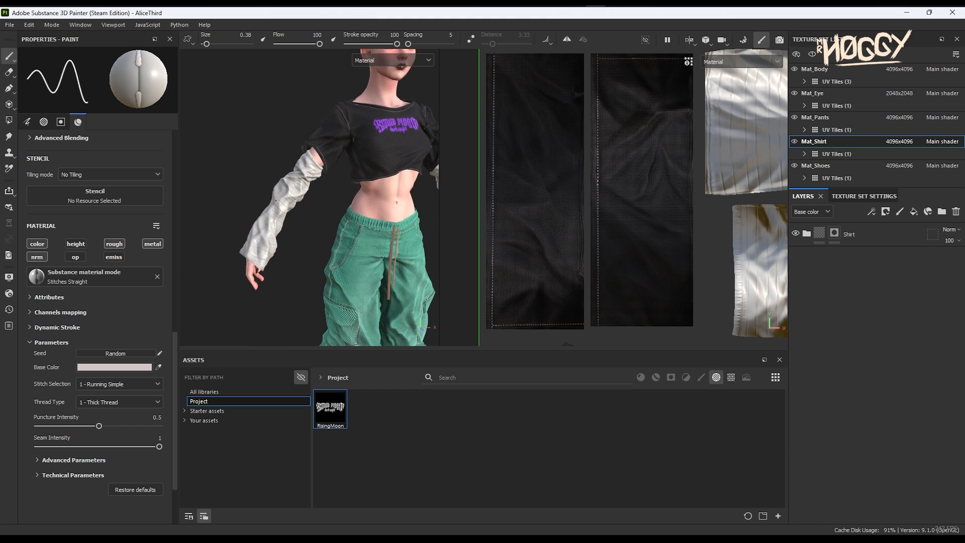
alt+middle_drag(281, 173, 329, 222)
scroll(329, 221, up, 3)
alt+drag(328, 221, 307, 227)
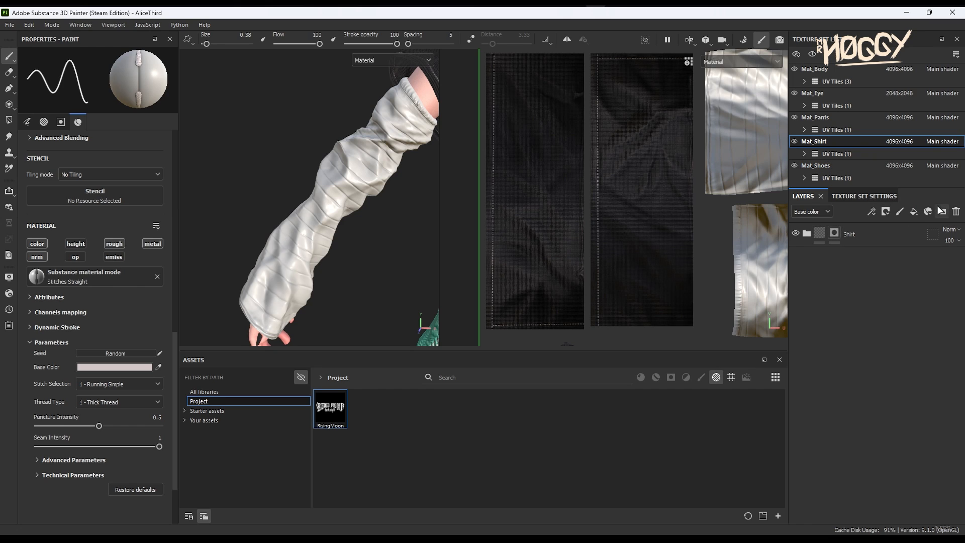
click(941, 210)
double_click(844, 235)
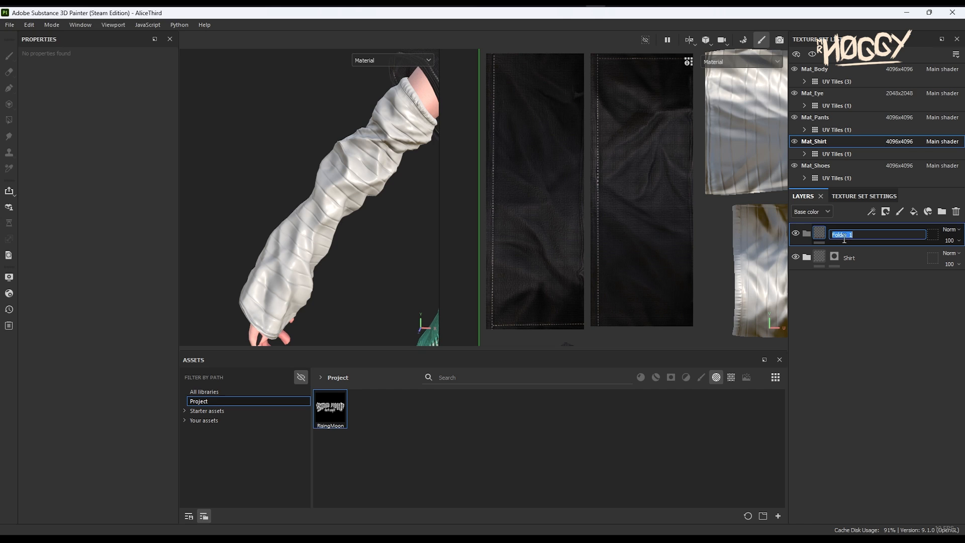
key(Caps_Lock)
text(Sleeves)
key(Return)
Step: Add a black mask to the Sleeves folder
right_click(845, 236)
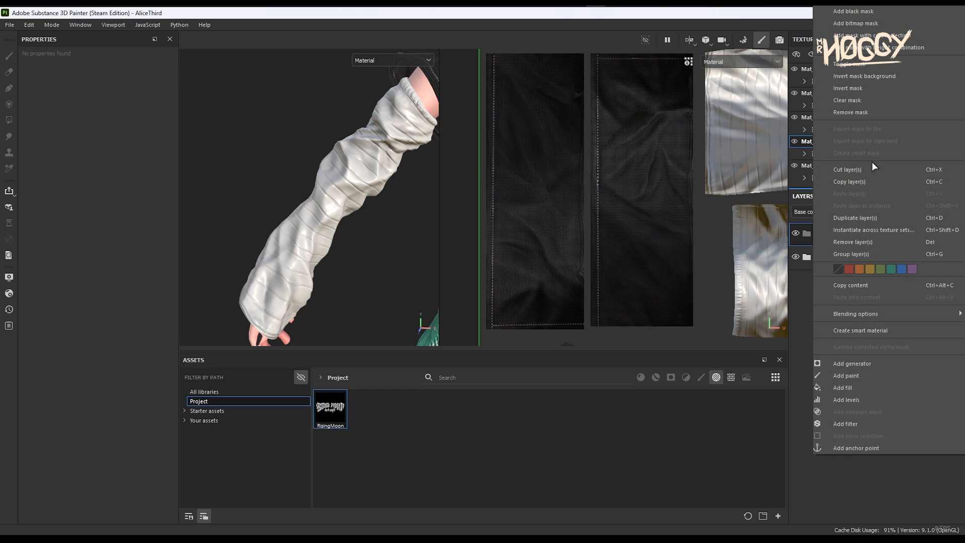
click(855, 10)
scroll(351, 140, down, 3)
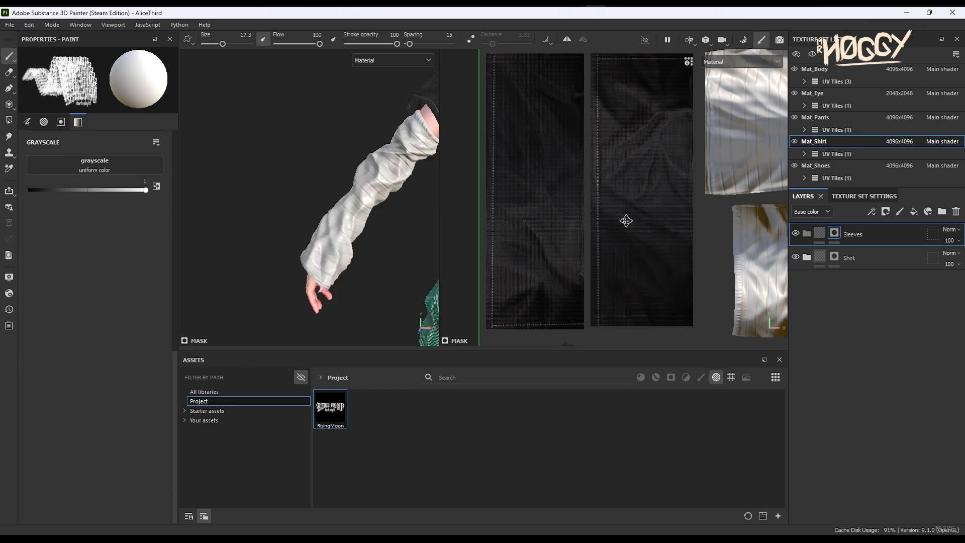
Step: Add a fill layer named Base inside the Sleeves folder
click(914, 211)
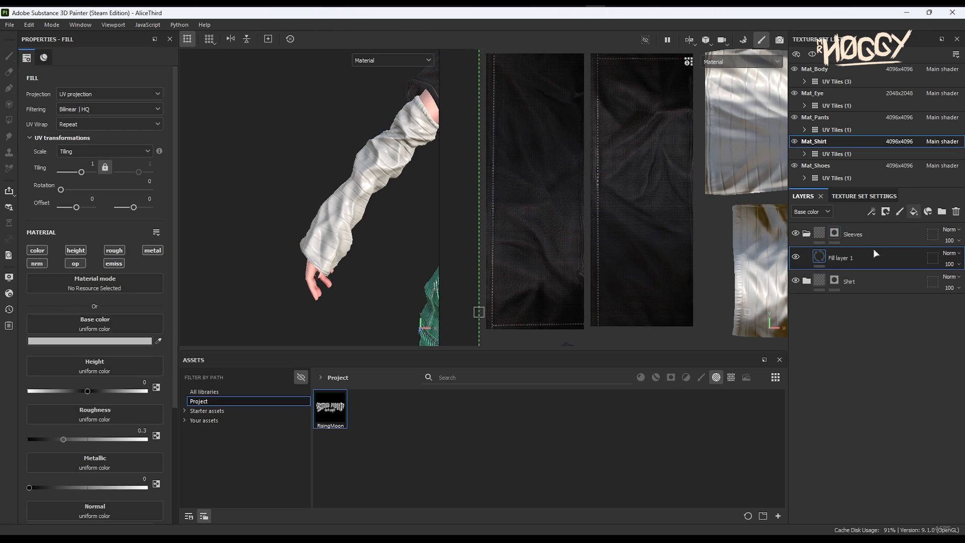
double_click(840, 258)
text(Base)
key(Return)
scroll(382, 175, up, 1)
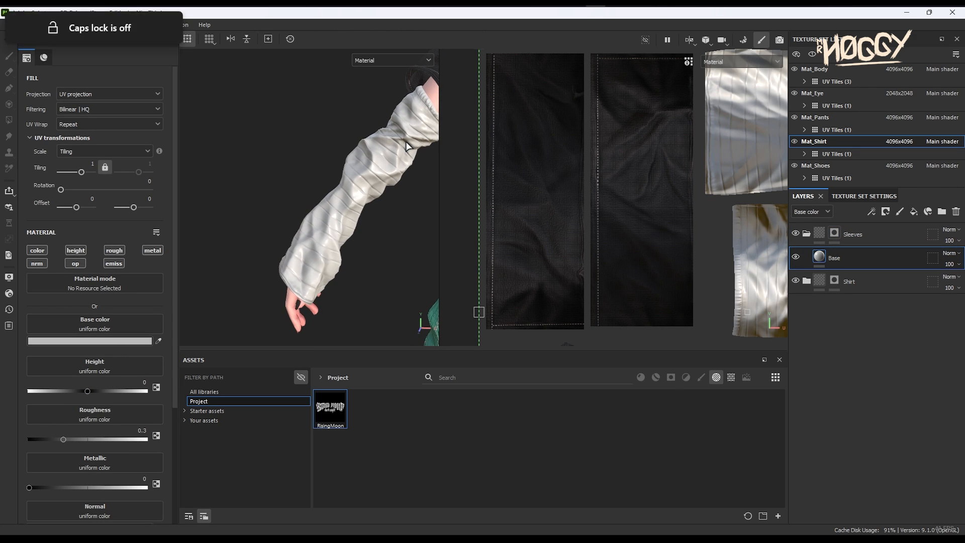
Step: Set the sleeve Base layer's roughness to about 0.85 and its base color to dark gray 242122
click(130, 438)
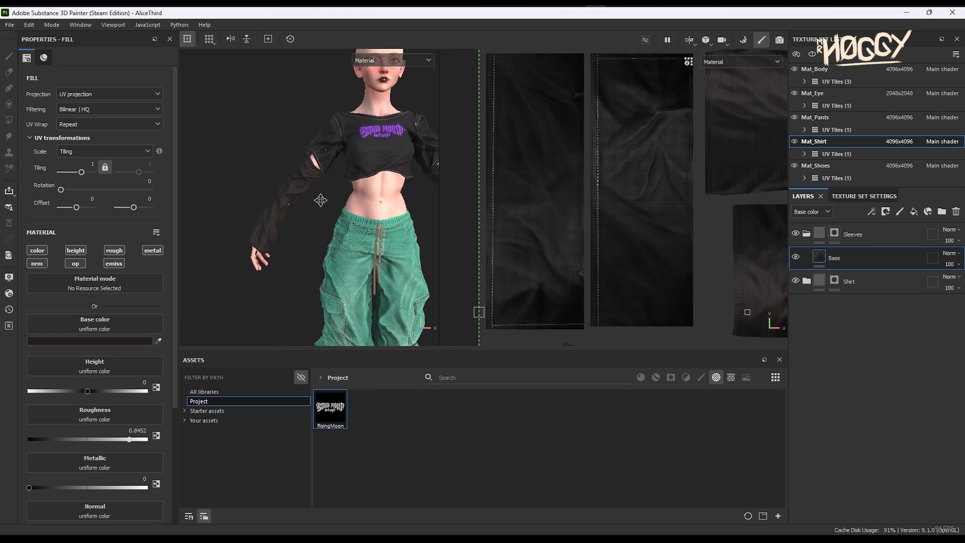
scroll(337, 194, up, 2)
click(95, 341)
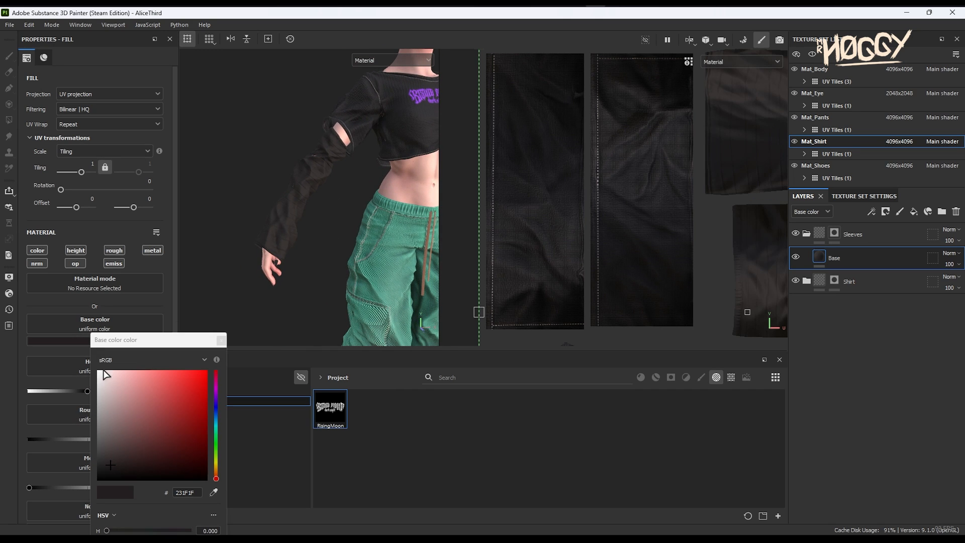
click(105, 465)
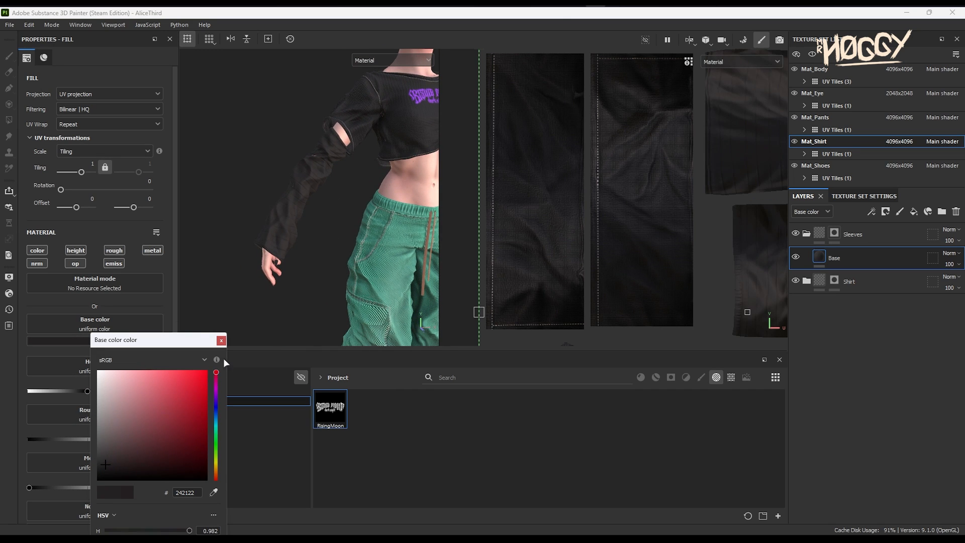
click(220, 342)
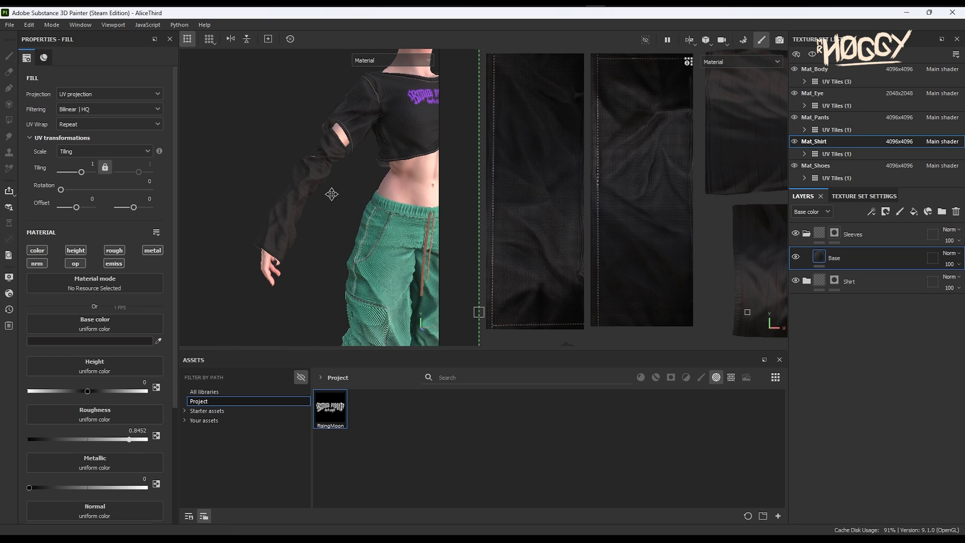
alt+middle_drag(343, 190, 303, 206)
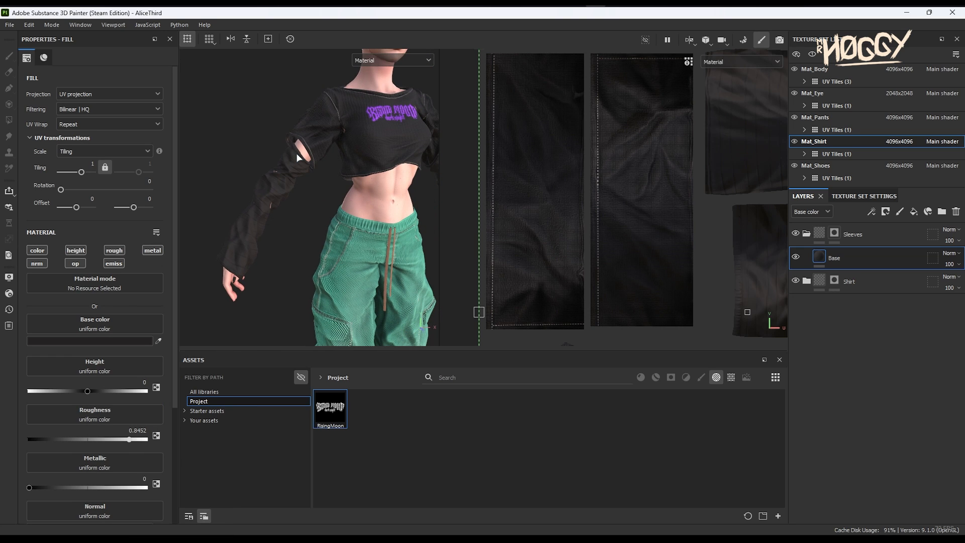
Step: Add a fill layer named Weave01 above Base in the Sleeves folder
alt+middle_drag(297, 153, 304, 145)
click(914, 214)
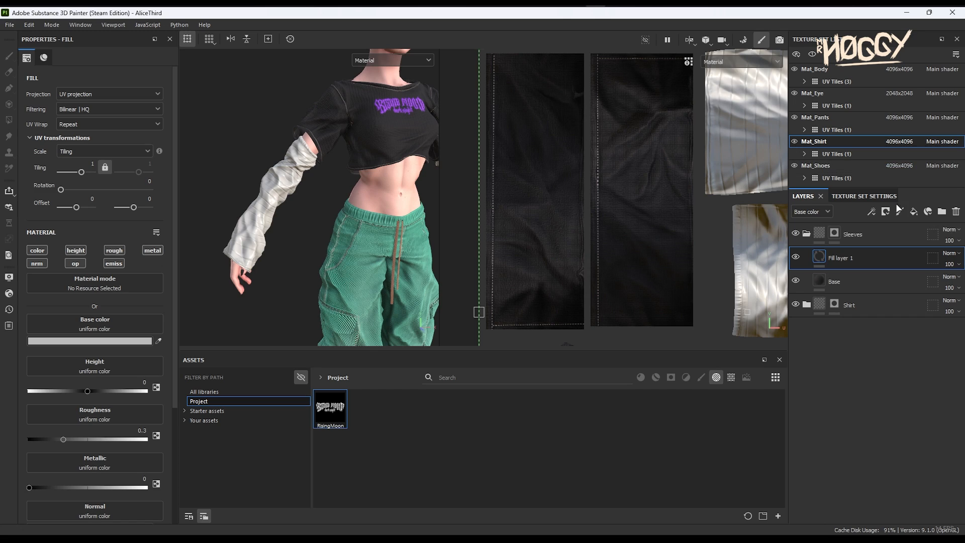
double_click(845, 254)
key(Caps_Lock)
text(Weave01)
key(Return)
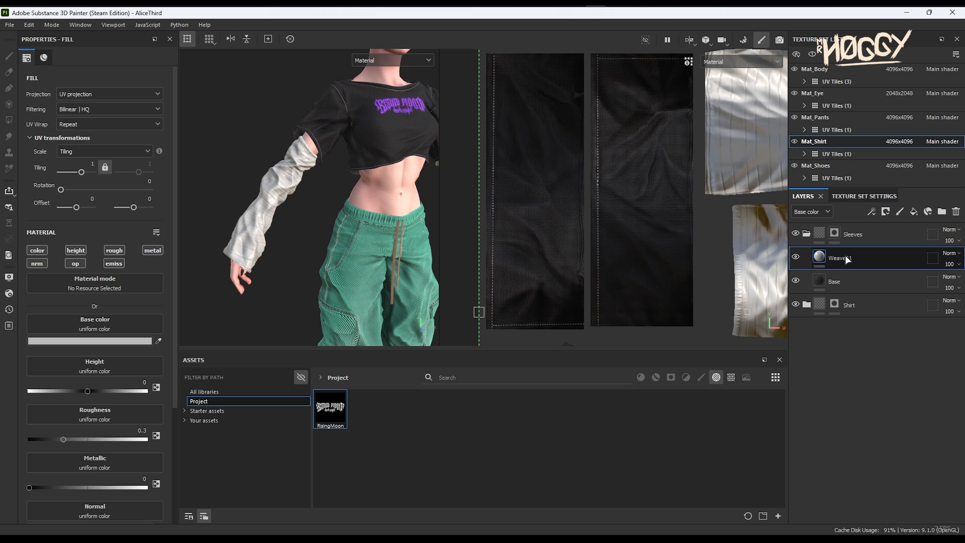
Step: Limit Weave01 to the height channel and assign the Fibers 2 texture with a pattern tiling of 12
scroll(319, 236, up, 5)
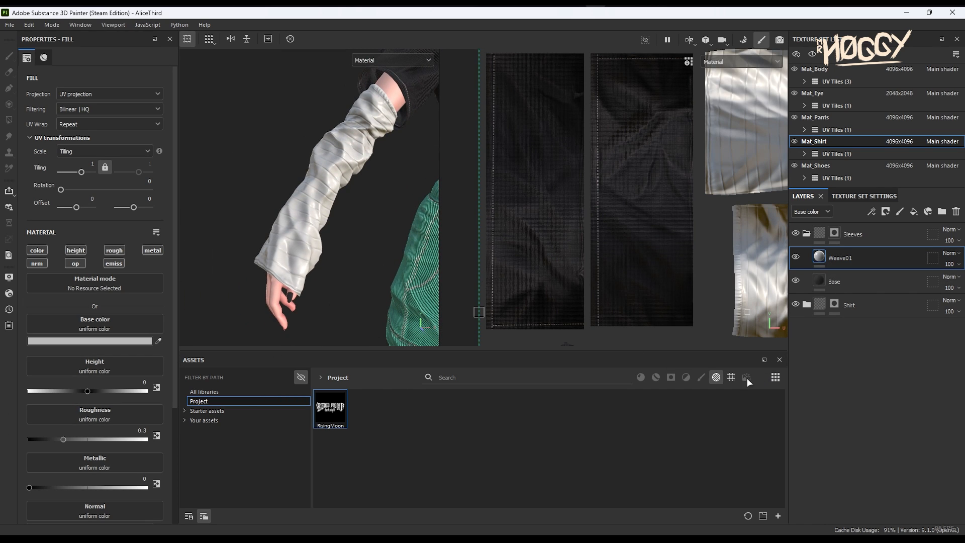
click(732, 378)
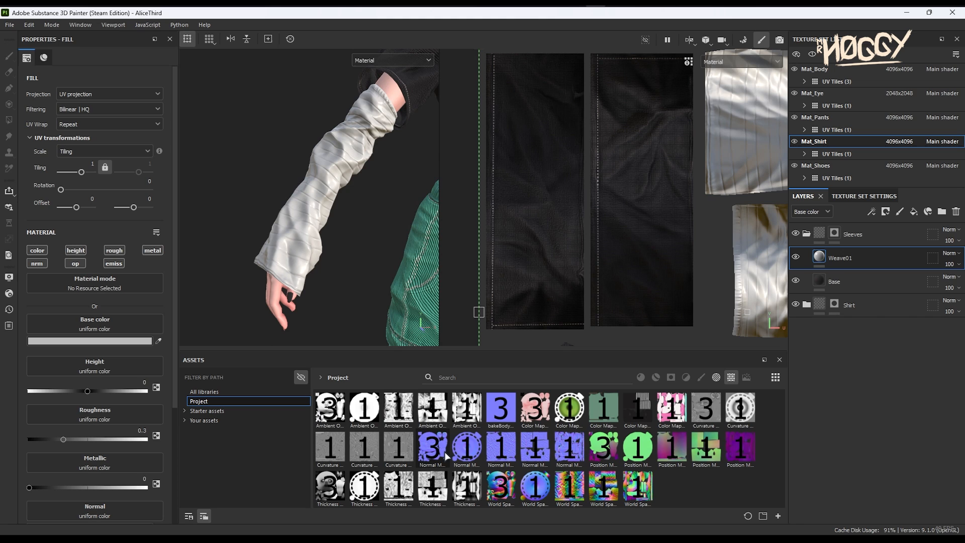
click(237, 408)
click(77, 252)
scroll(443, 406, down, 10)
drag(364, 492, 105, 321)
click(56, 438)
click(121, 457)
drag(121, 457, 130, 457)
alt+drag(368, 267, 386, 298)
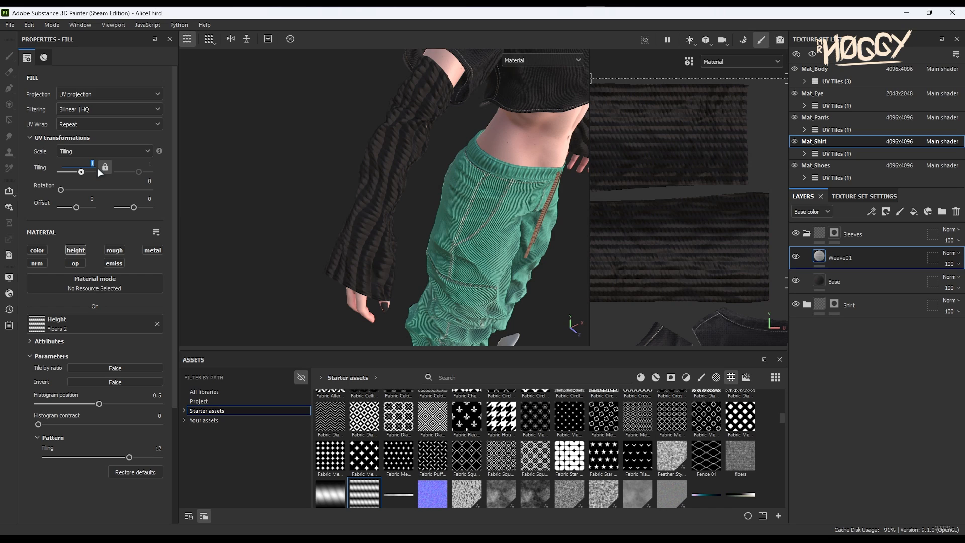
Step: Try UV tilings of 12 and 6 on Weave01, and settle on 4
text(12)
key(Return)
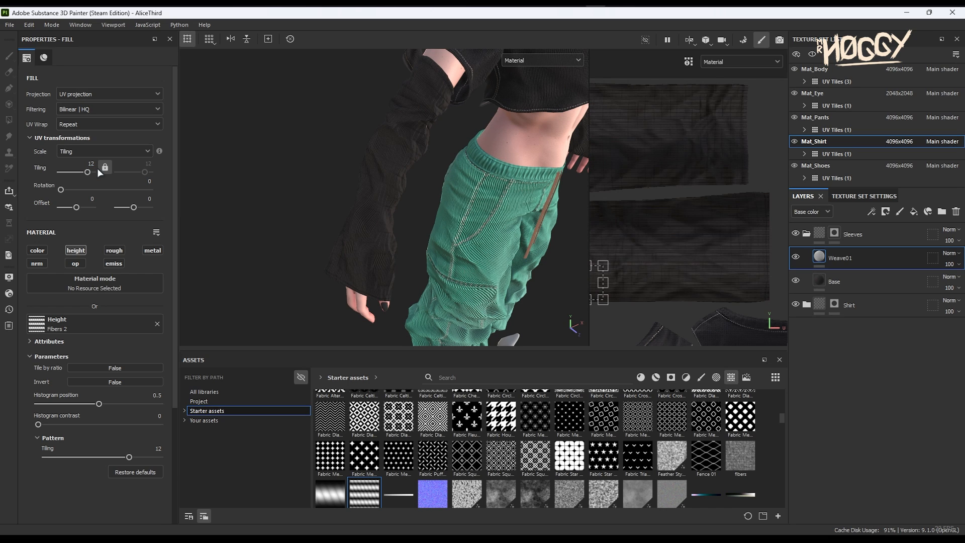
text(6)
key(Return)
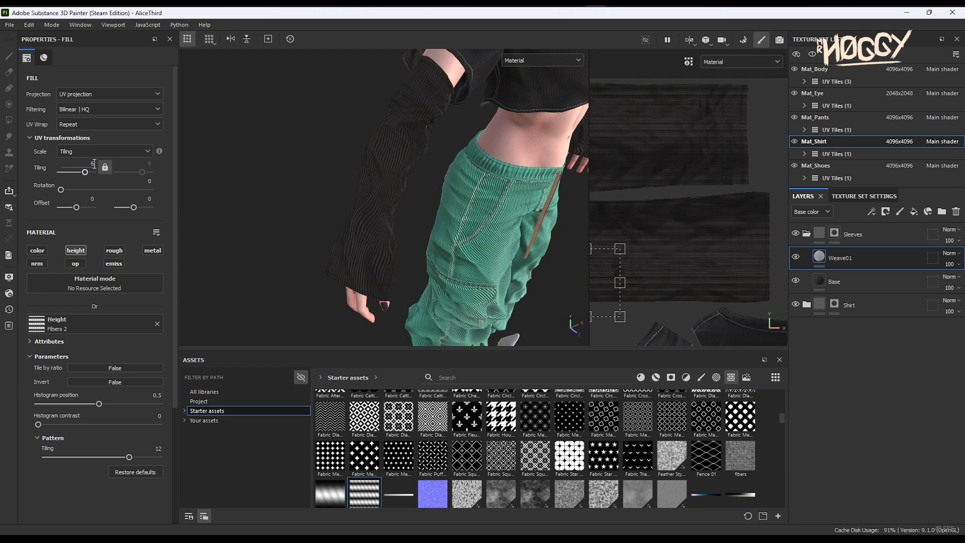
text(4)
key(Return)
alt+drag(362, 202, 452, 211)
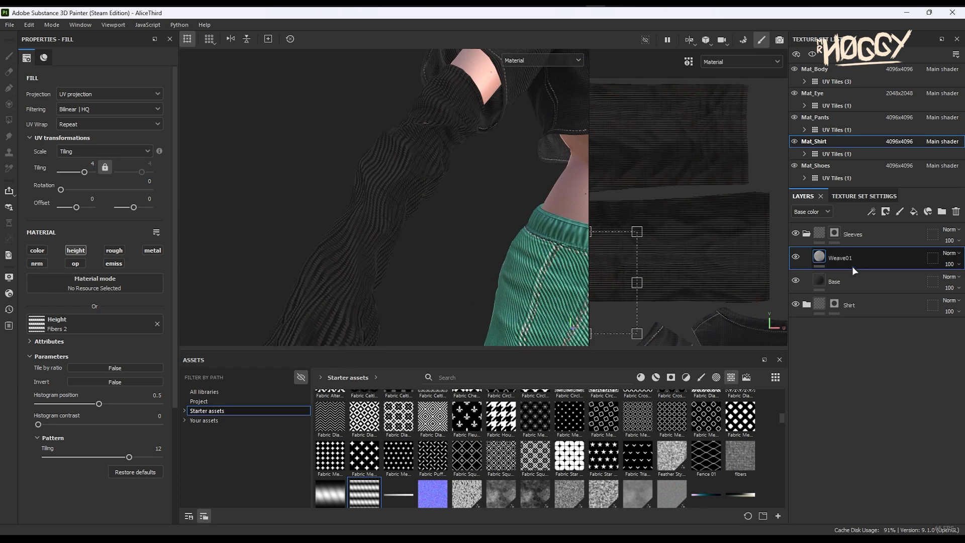
Step: Add a Levels effect to Weave01 affecting Height, with midtones at 0.403 and output white at 0.327
right_click(852, 266)
click(862, 399)
click(121, 74)
click(106, 95)
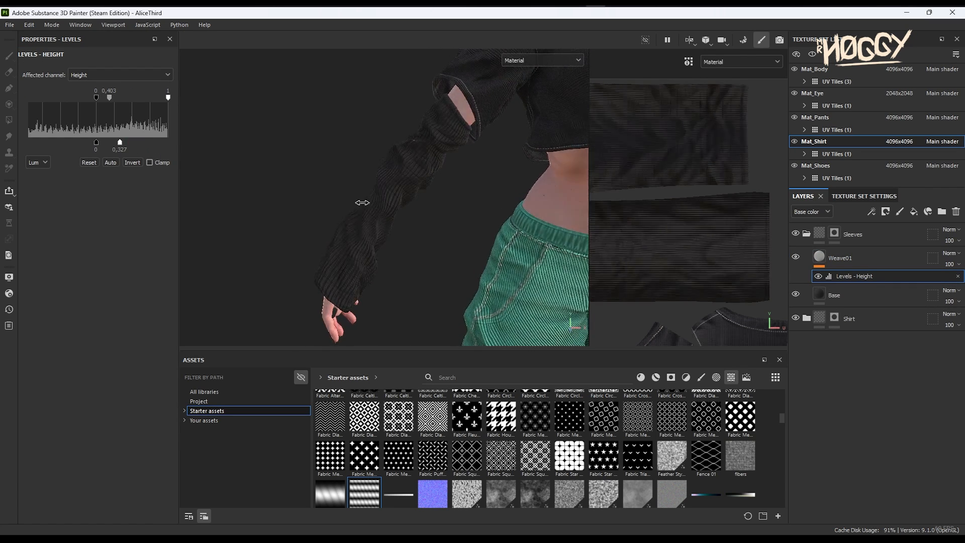
Step: Add a Warp filter above Weave01's Levels effect and set its intensity divider to 100
right_click(826, 277)
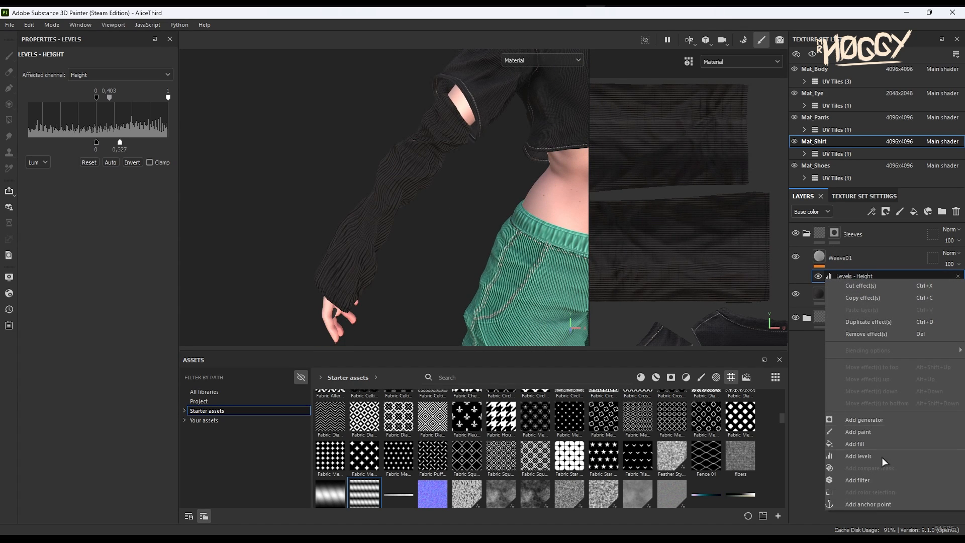
click(865, 481)
click(134, 108)
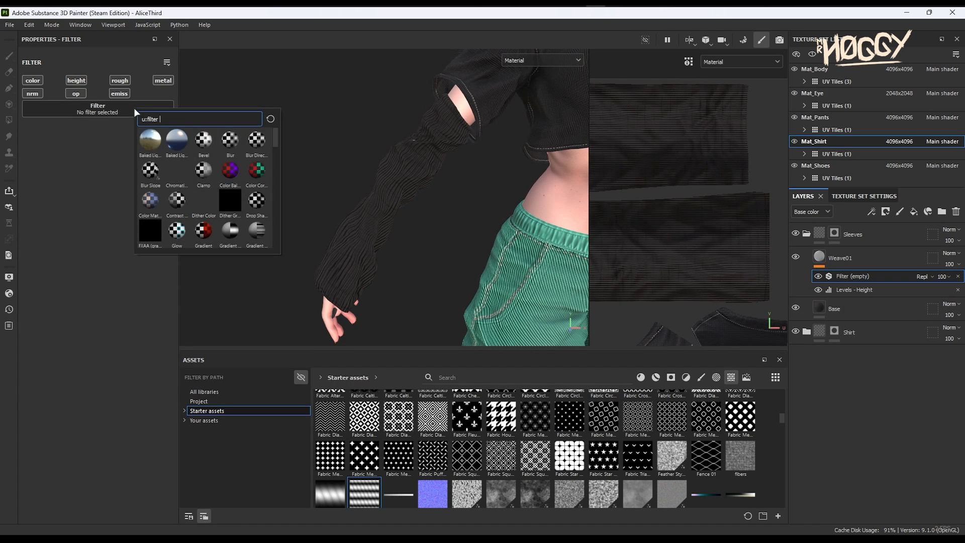
scroll(270, 225, down, 5)
click(267, 229)
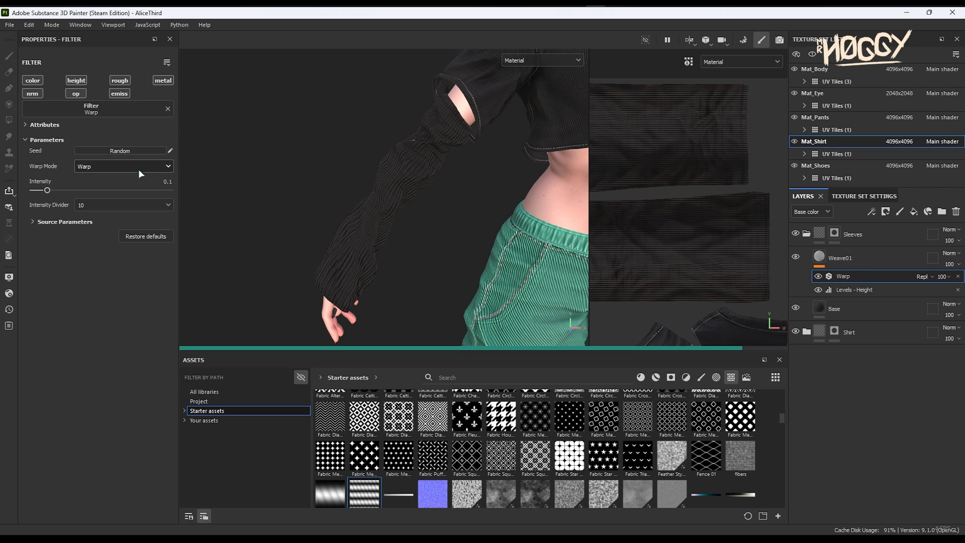
click(111, 205)
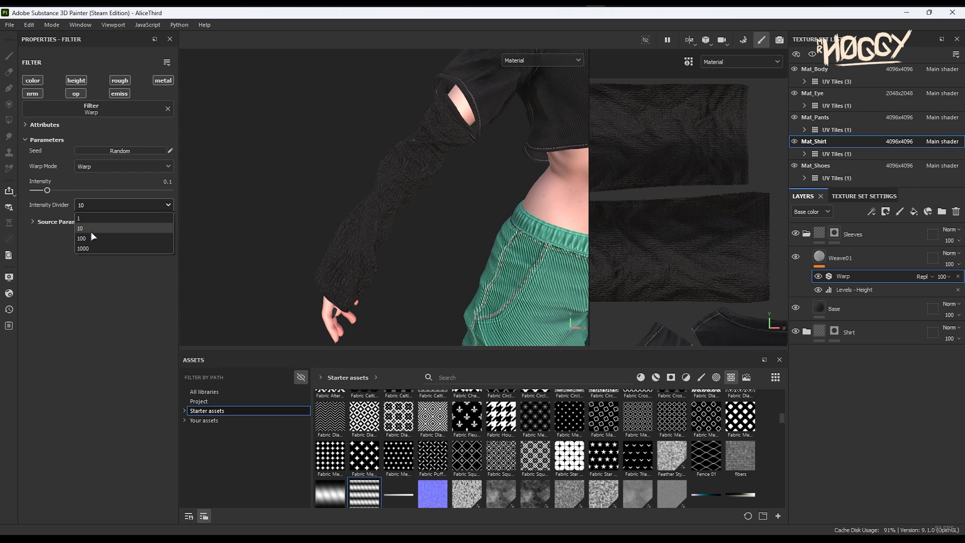
click(105, 235)
mouse_move(402, 203)
alt+mouse_down()
mouse_move(325, 198)
mouse_move(615, 191)
mouse_move(408, 189)
alt+mouse_up()
scroll(379, 192, up, 3)
scroll(408, 189, down, 5)
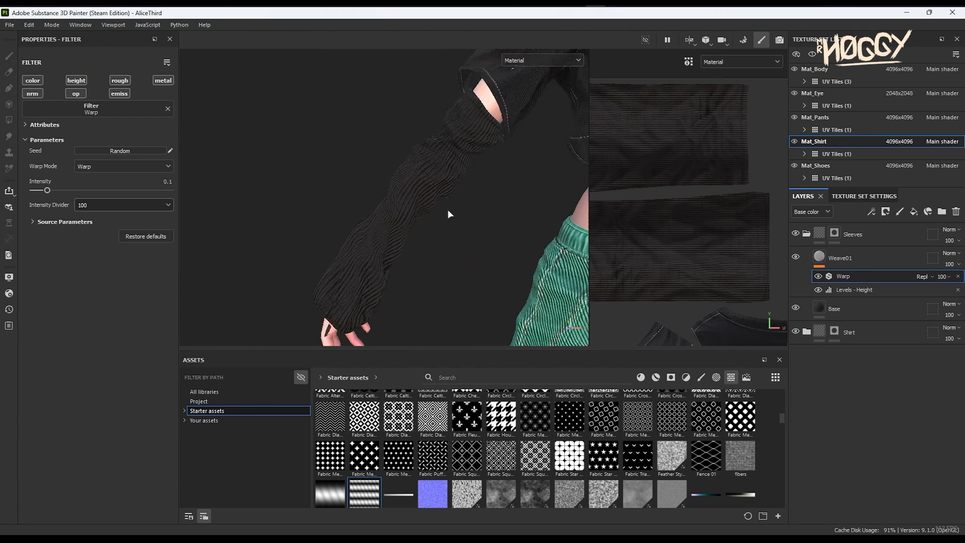
Step: Add a height-only fill layer above Weave01 using the Weave 2 texture with a pattern tiling of 12
click(899, 257)
click(912, 211)
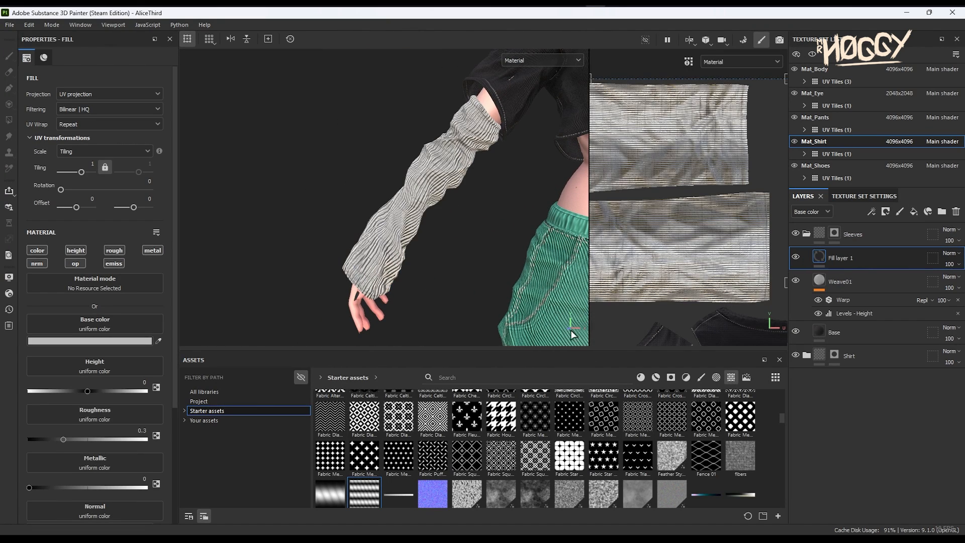
click(81, 249)
scroll(509, 445, down, 10)
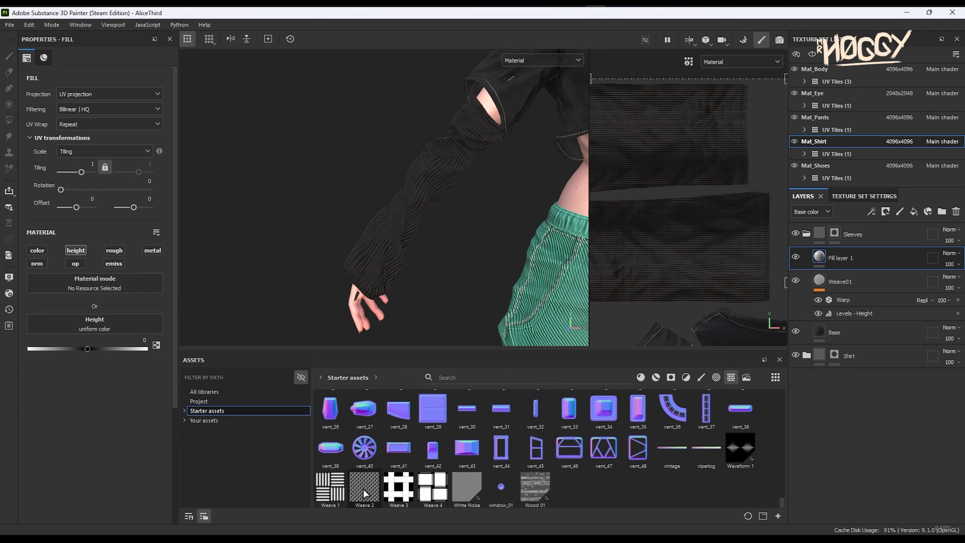
drag(362, 488, 116, 315)
drag(116, 457, 128, 456)
scroll(406, 270, up, 5)
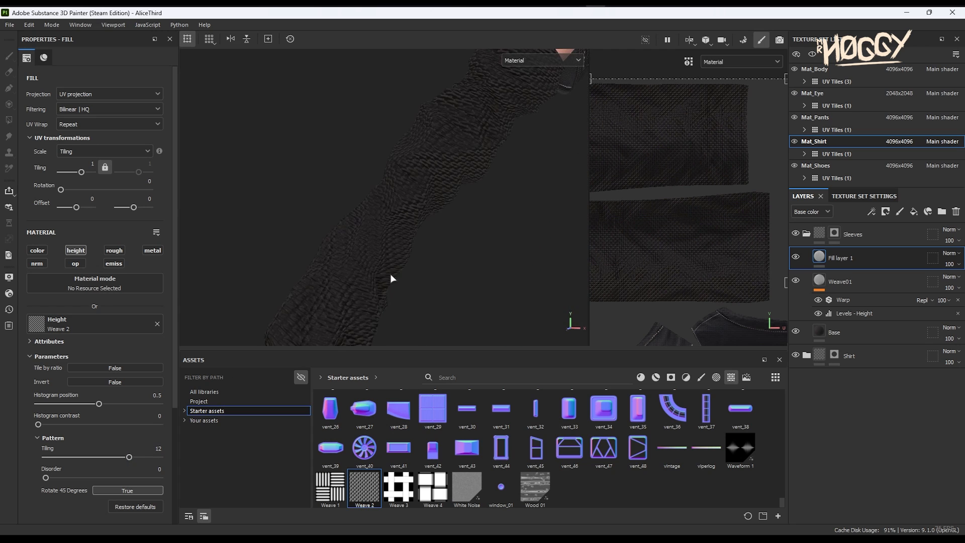
Step: Set the Weave 2 fill layer's UV tiling to 6 and its rotation to 45
drag(81, 172, 85, 172)
scroll(434, 125, up, 3)
mouse_move(470, 228)
alt+mouse_down()
mouse_move(452, 227)
mouse_move(463, 222)
alt+mouse_up()
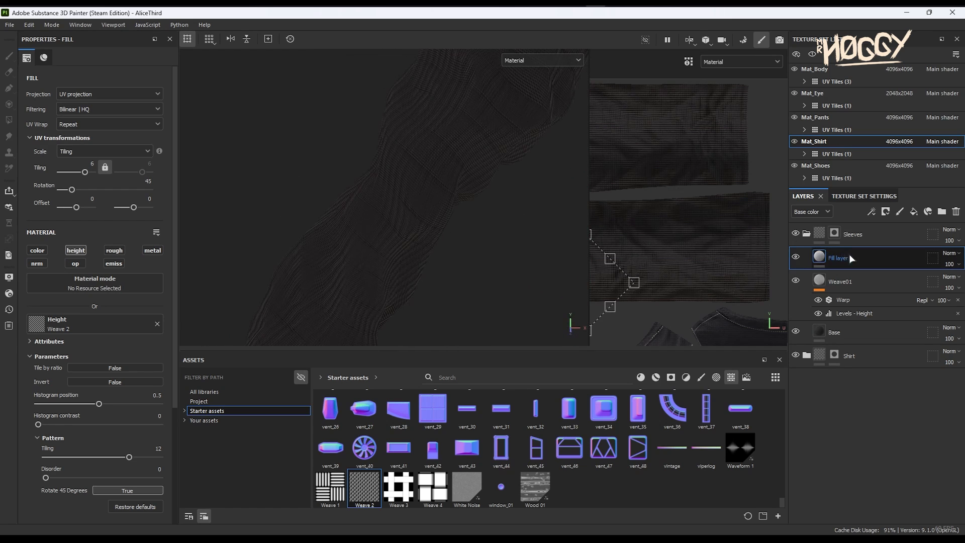
Step: Add a Levels effect to the Weave 2 fill layer for Height and lower its output white to about 0.126
right_click(849, 254)
click(856, 408)
click(100, 74)
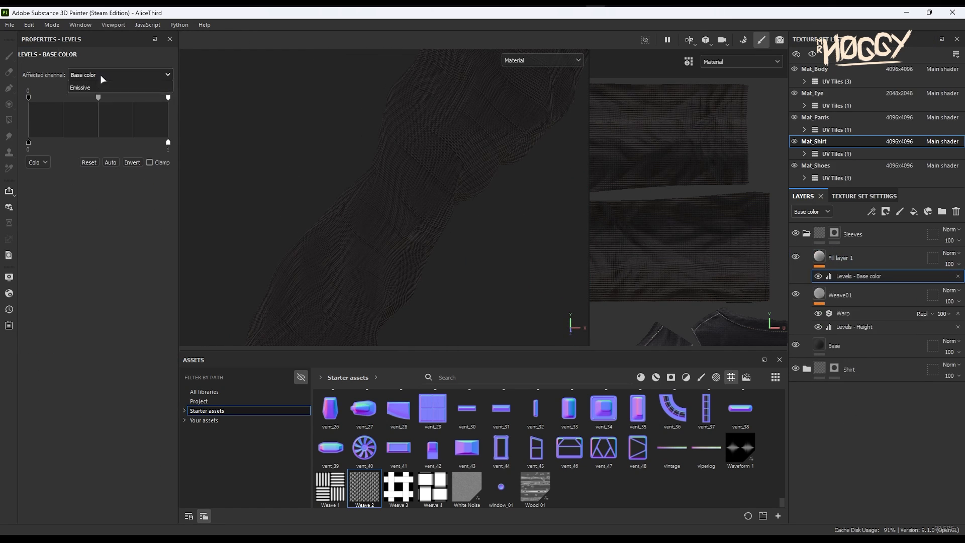
click(78, 92)
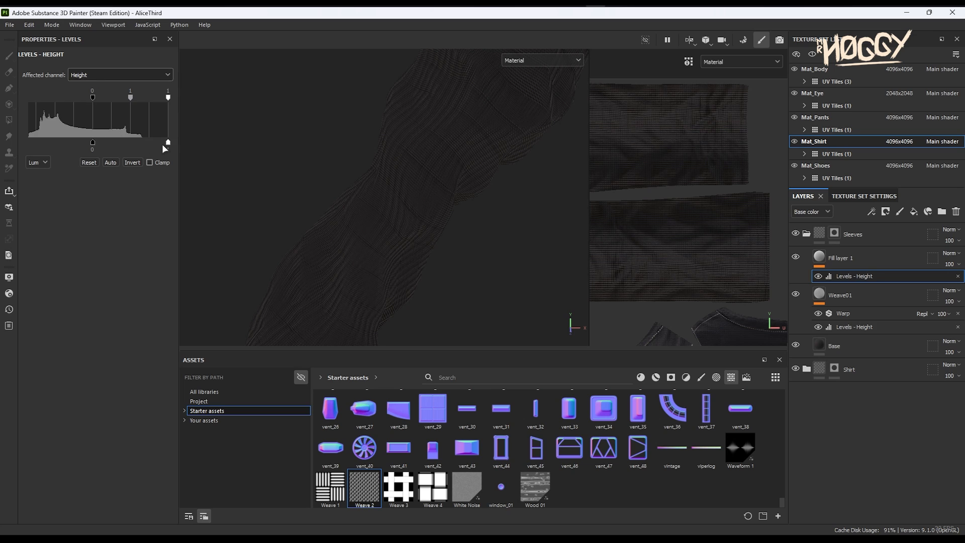
drag(107, 146, 100, 145)
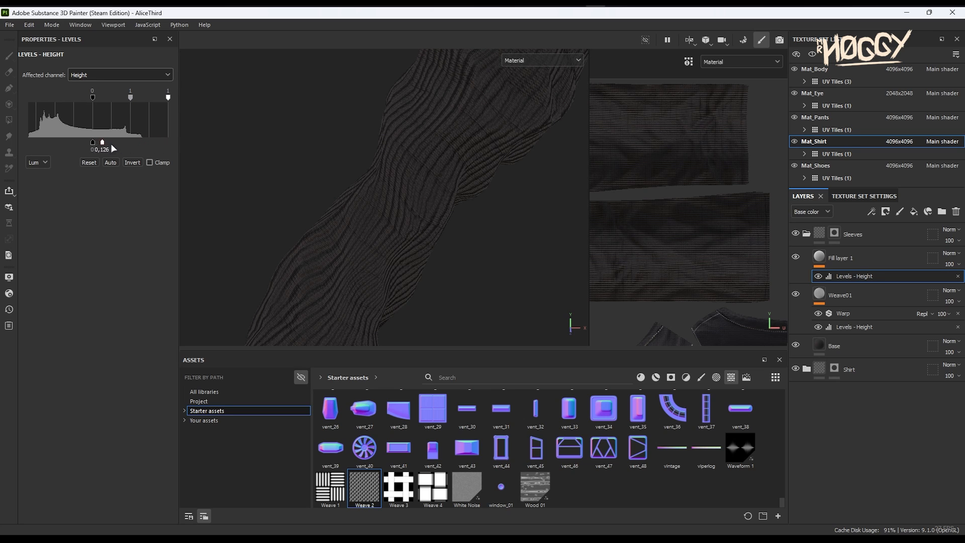
Step: Try a UV tiling of 2 on the Weave 2 fill layer, and settle on 3
click(848, 257)
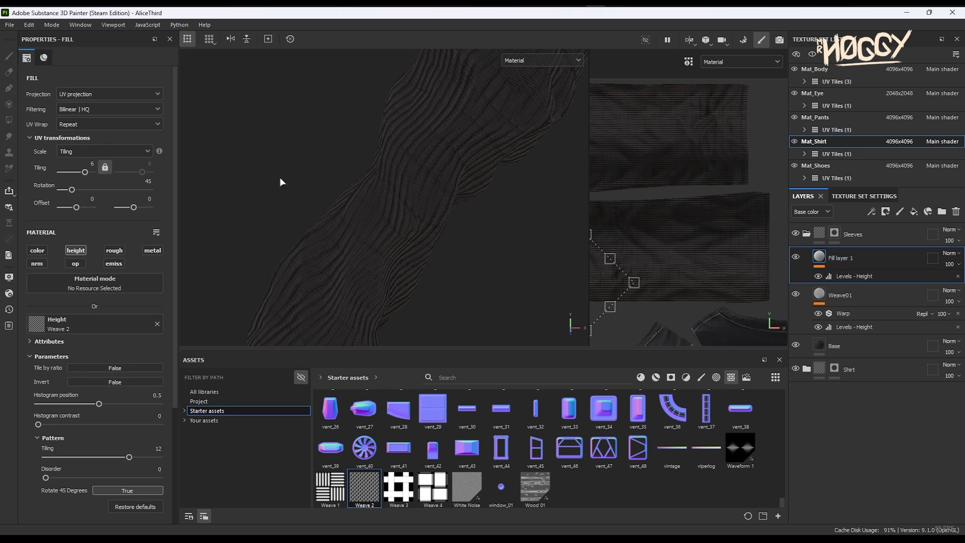
click(76, 167)
text(2)
key(Return)
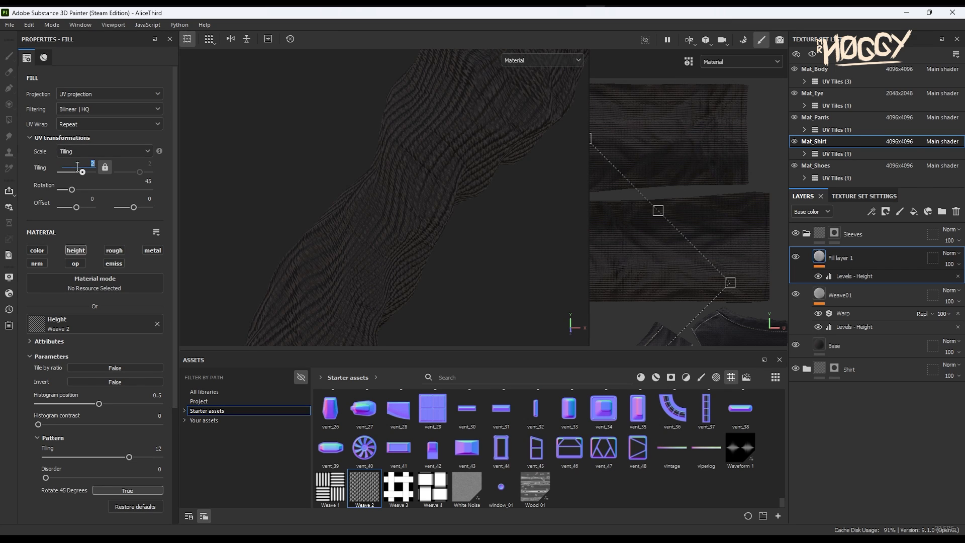
text(3)
key(Return)
alt+drag(362, 206, 384, 203)
shift+right_drag(384, 203, 385, 199)
scroll(385, 200, down, 6)
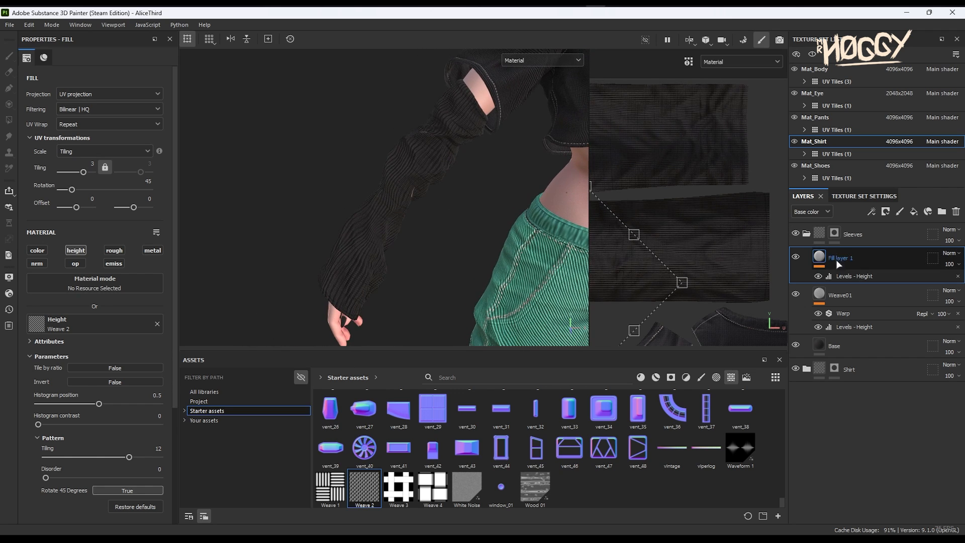
Step: Add a Warp filter above the Levels effect of the Weave 2 fill layer
right_click(858, 273)
click(872, 478)
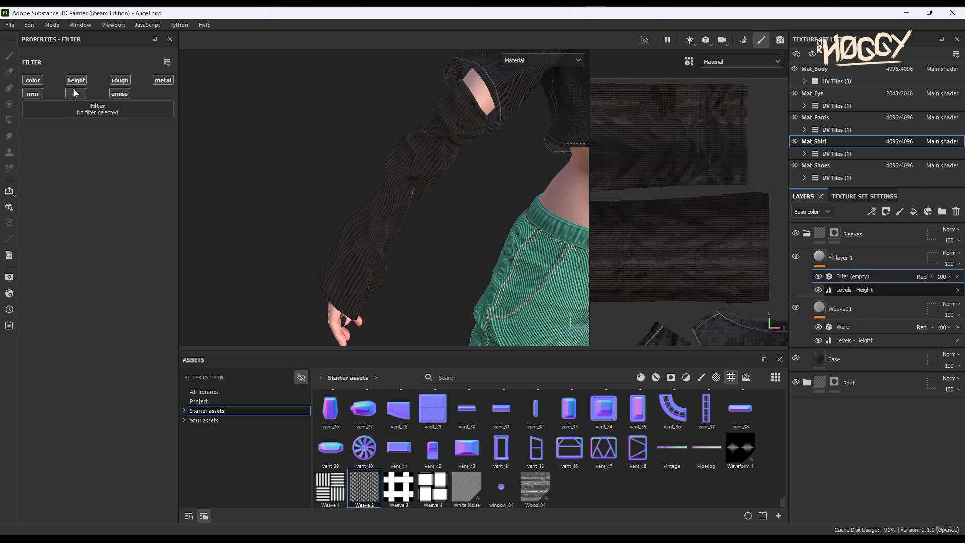
click(98, 107)
scroll(161, 143, down, 5)
click(229, 227)
alt+drag(382, 211, 370, 176)
Step: Rename the Weave 2 fill layer as Weave02
double_click(861, 258)
text(Weave02)
key(Return)
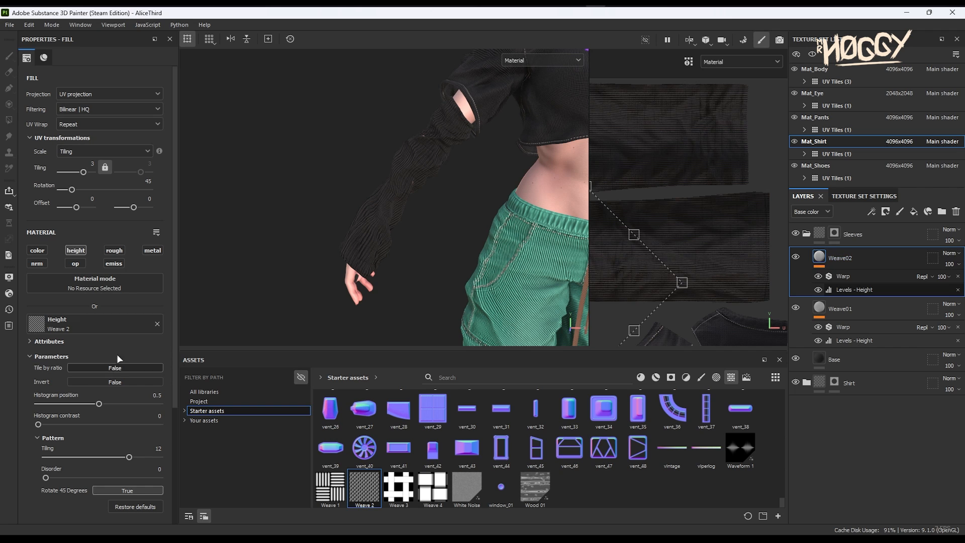
alt+drag(425, 200, 622, 208)
alt+drag(465, 183, 340, 167)
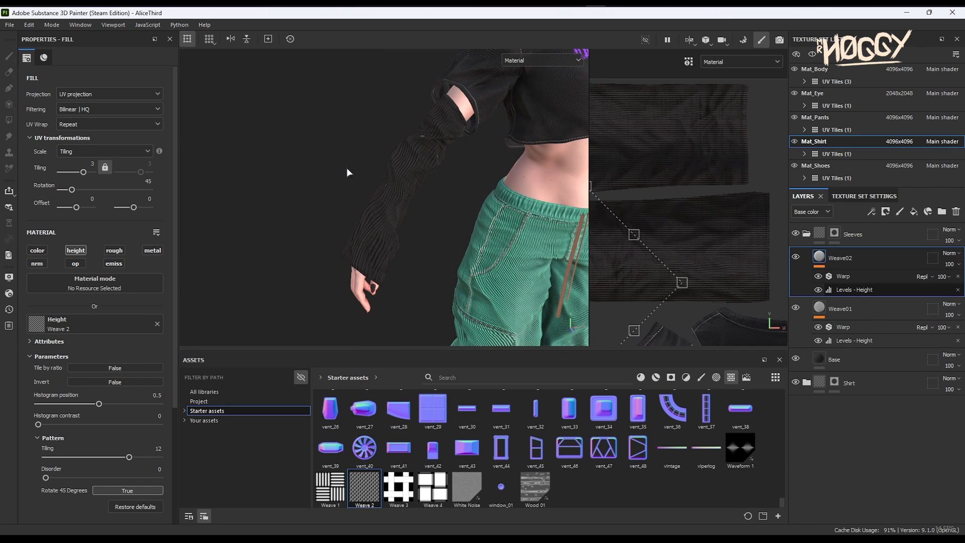
Step: Add a color-only fill layer above Weave02 and give it a mask with color selection
click(911, 211)
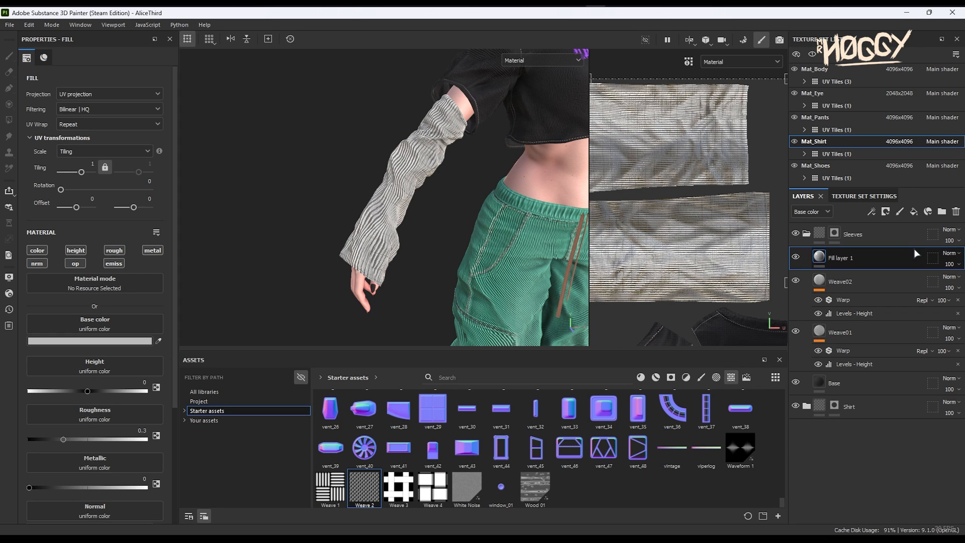
click(38, 251)
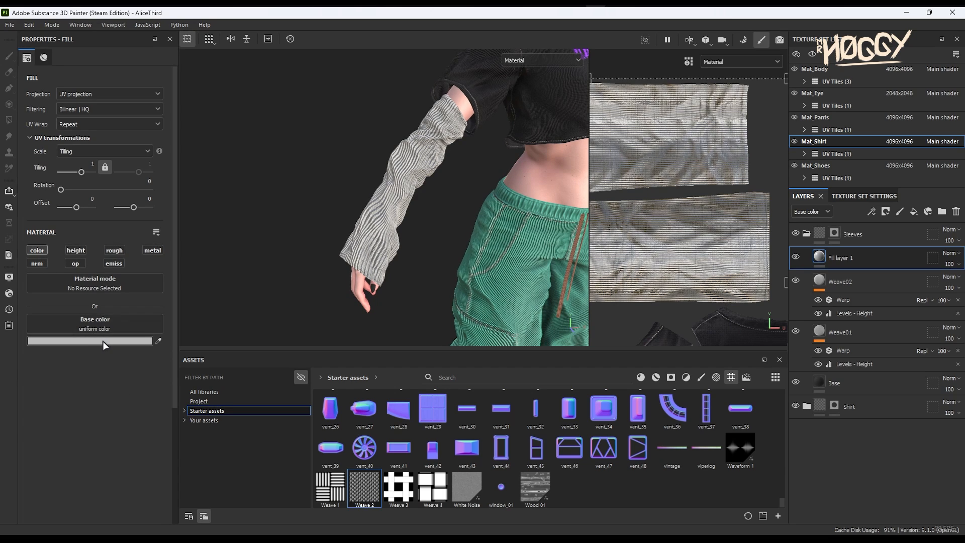
right_click(857, 254)
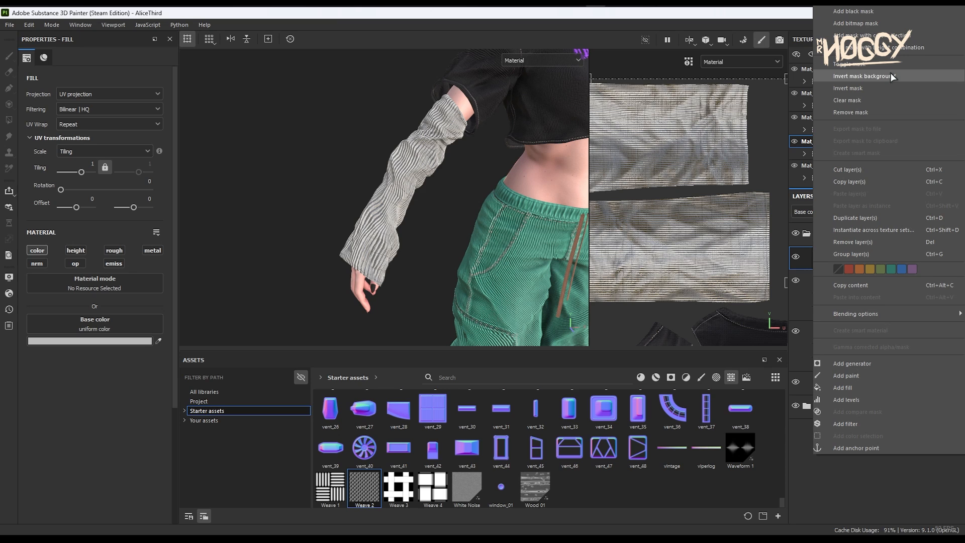
click(872, 35)
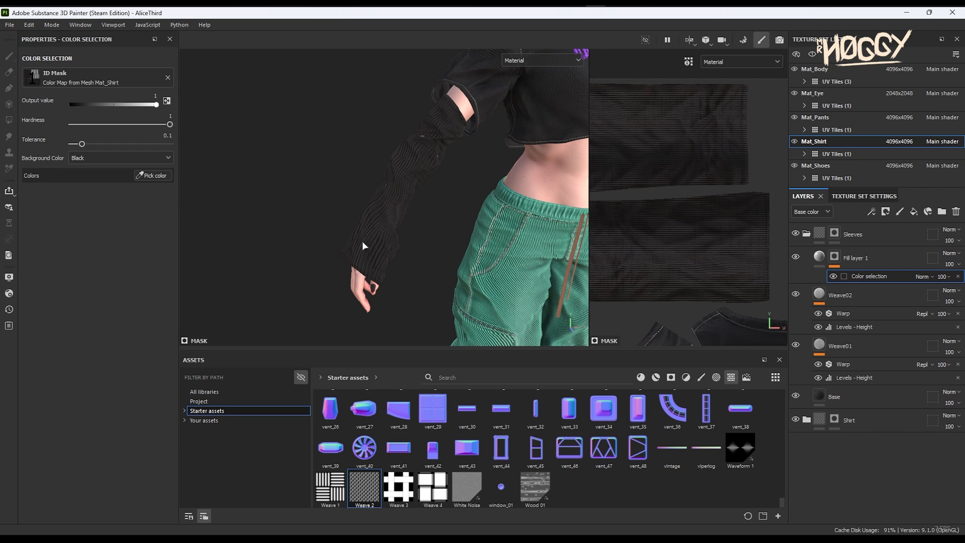
Step: Pick the light 234, 234, 234 ID color for the mask so the fill covers the sleeve's stripes
alt+drag(362, 190, 209, 181)
click(170, 177)
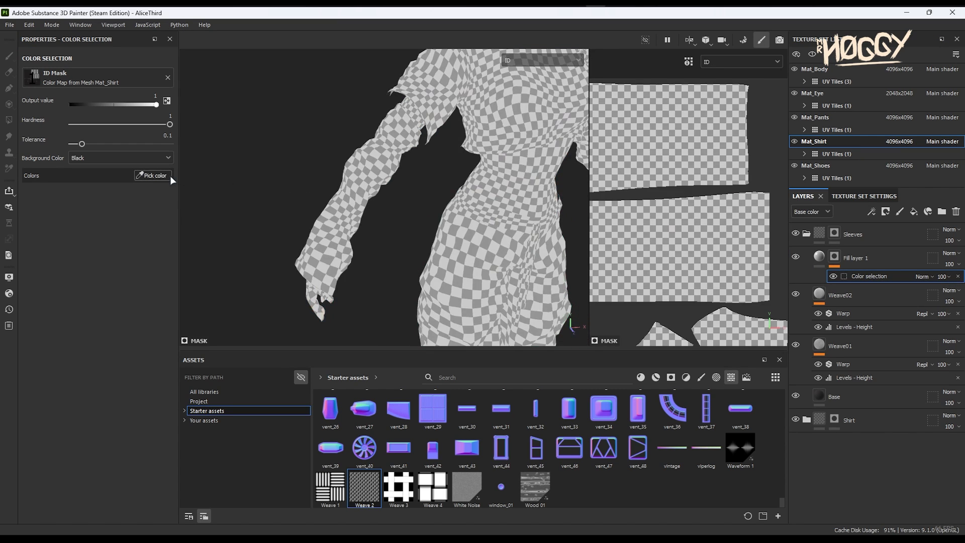
click(361, 184)
alt+drag(360, 184, 241, 200)
scroll(316, 241, down, 2)
scroll(317, 242, up, 5)
alt+drag(317, 241, 309, 178)
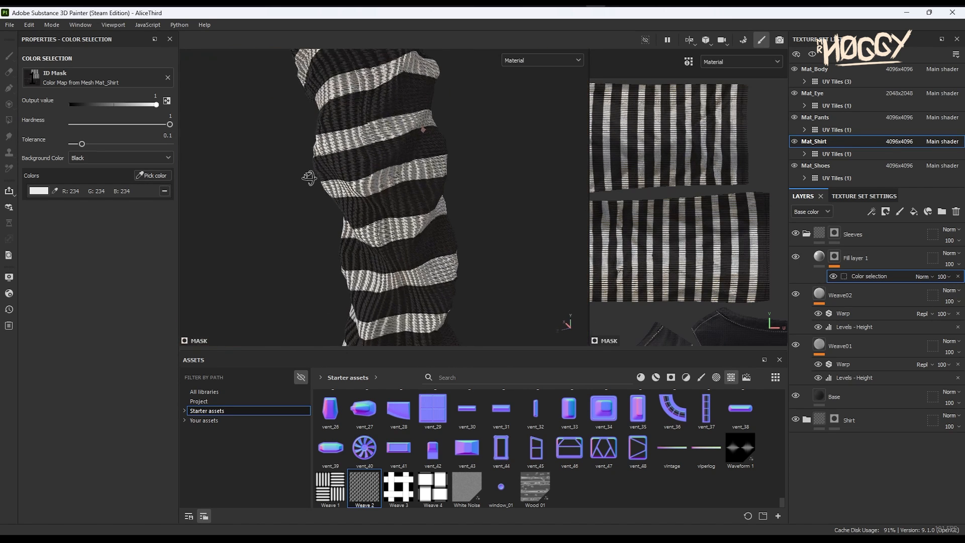
Step: Adjust the hardness of the color selection that masks the sleeve's light stripes
scroll(431, 242, up, 1)
alt+drag(412, 258, 342, 252)
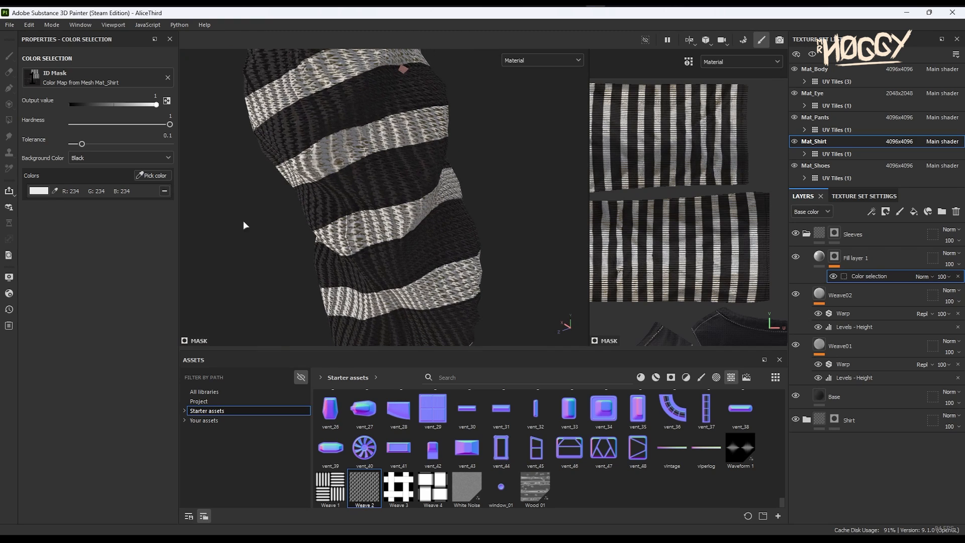
drag(170, 123, 165, 123)
drag(71, 130, 93, 130)
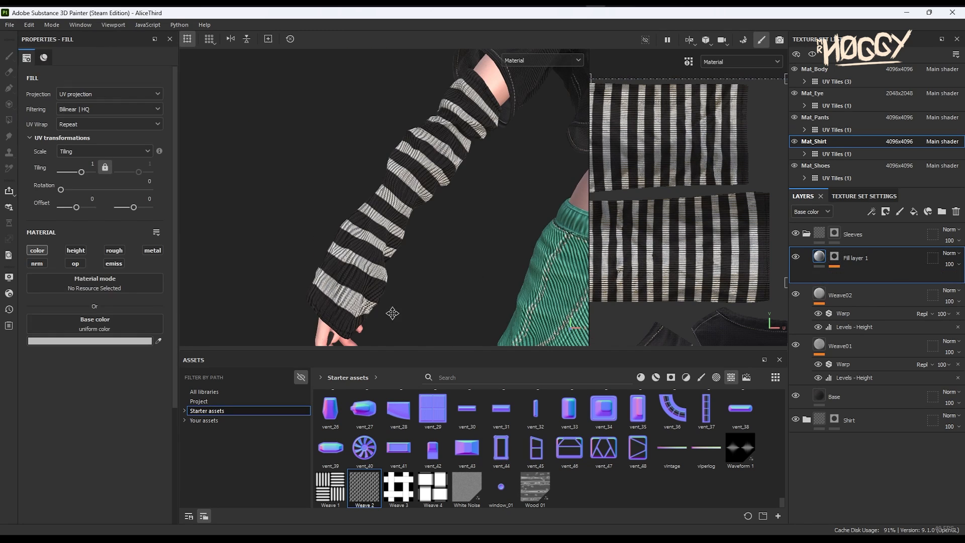
Step: Enable the height channel on the sleeve stripes' fill layer and raise its height to about 0.23
click(75, 250)
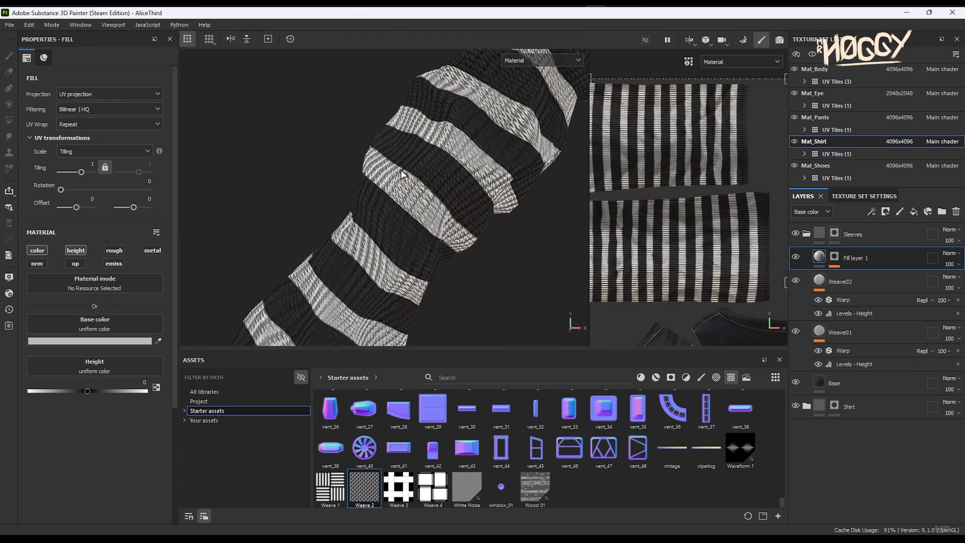
drag(91, 391, 102, 388)
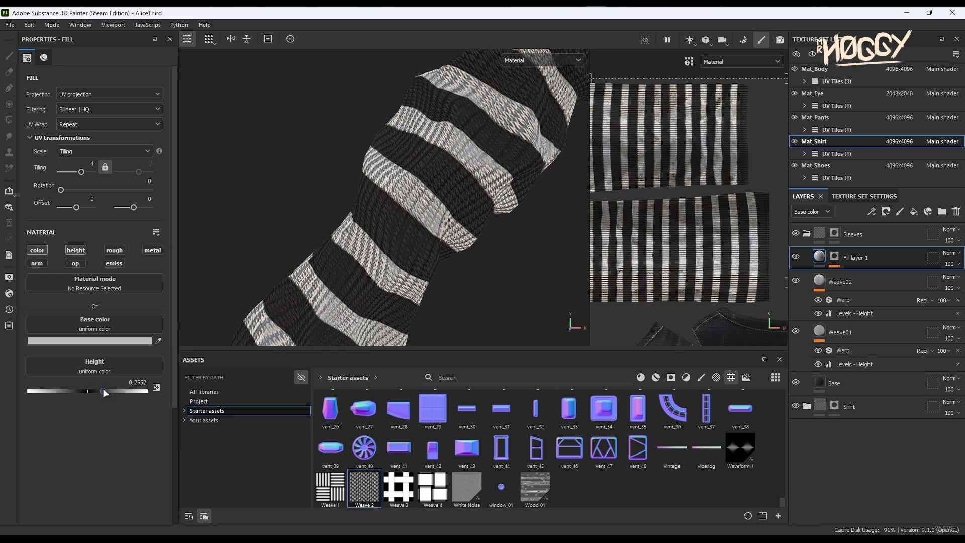
scroll(418, 226, down, 3)
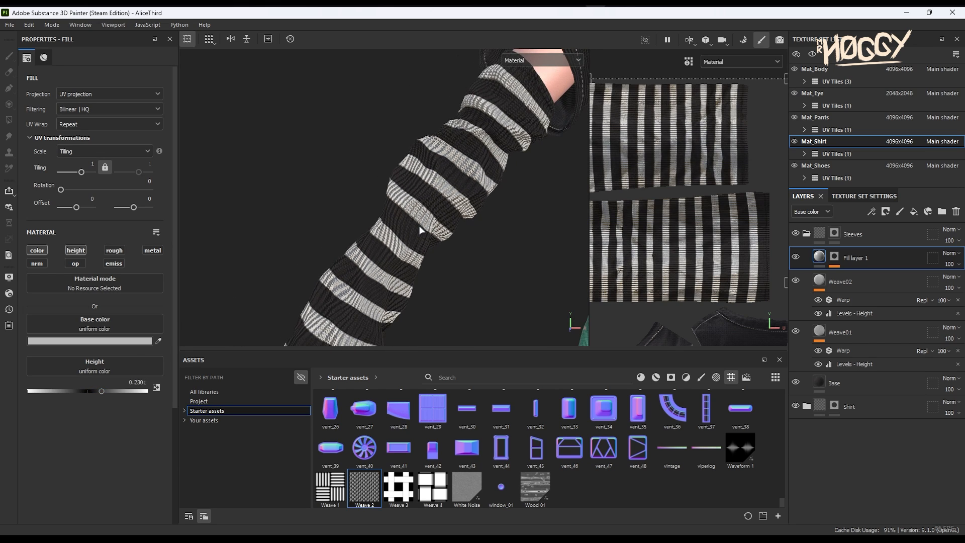
Step: Tint the sleeve stripes' base color to a slightly warm off-white
click(90, 341)
drag(103, 385, 103, 390)
click(216, 473)
click(220, 341)
scroll(351, 244, down, 6)
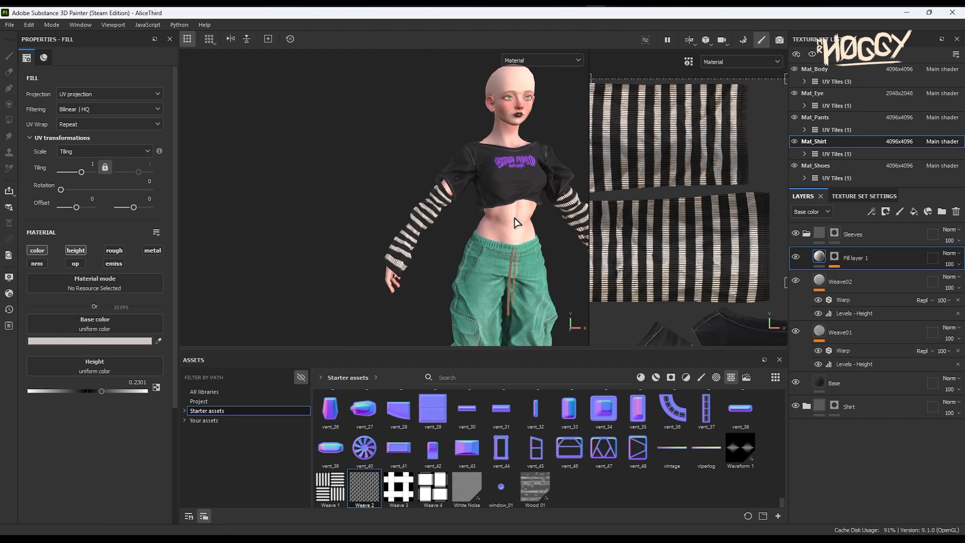
shift+right_drag(393, 213, 421, 215)
scroll(368, 219, up, 4)
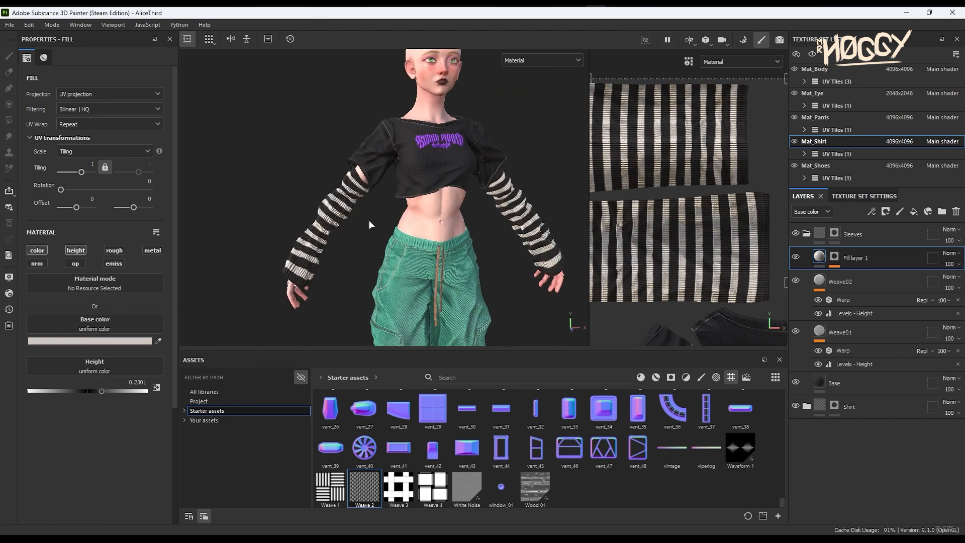
alt+middle_drag(326, 227, 435, 222)
Step: Rename the sleeve stripes' fill layer as White
double_click(848, 257)
text(White)
key(Return)
alt+middle_drag(470, 283, 476, 259)
Step: Add a color-only fill layer named AO above White with a very dark base color, Multiply blending and a mask
click(913, 212)
alt+click(37, 250)
click(89, 341)
click(129, 455)
right_click(849, 257)
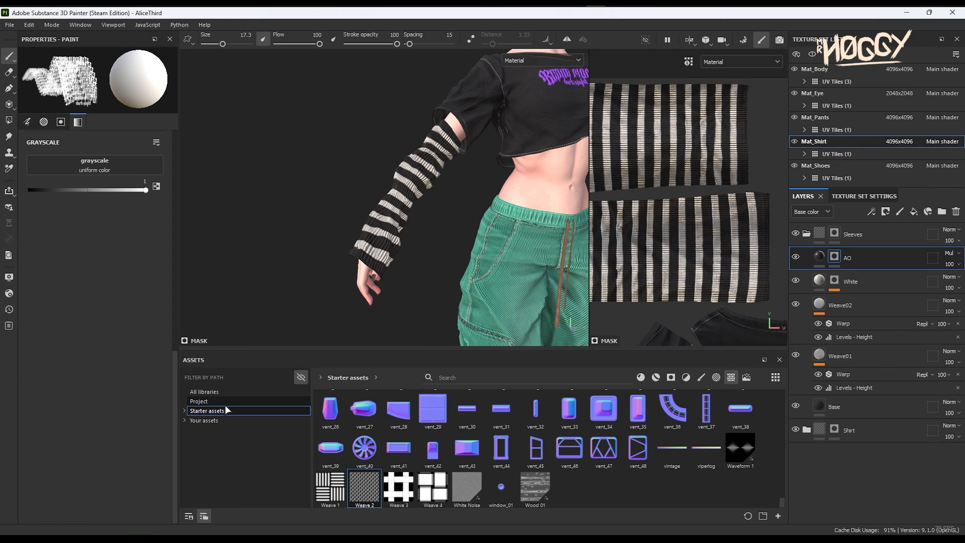
Step: Fill the AO layer's mask with the Mat_Shirt ambient occlusion map and add a Levels effect above it
drag(432, 408, 108, 165)
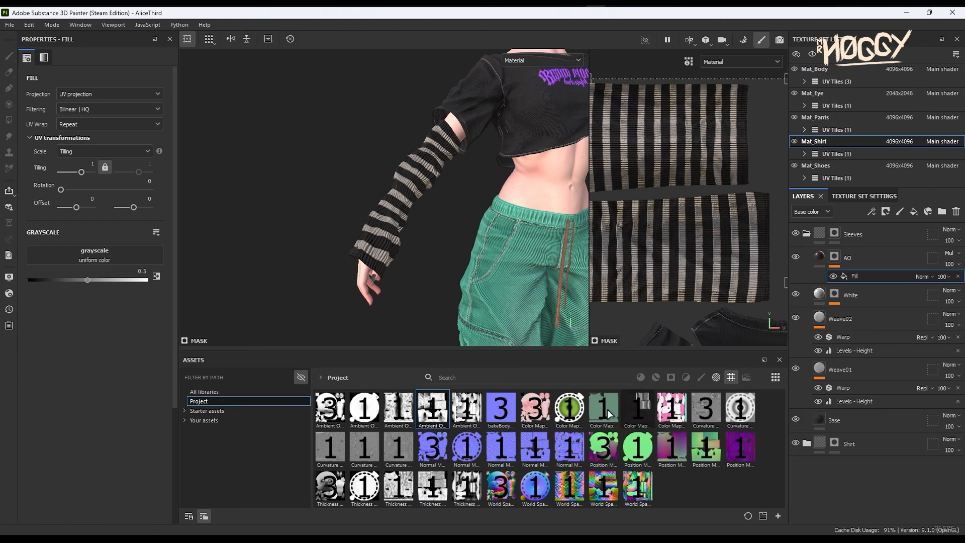
drag(104, 168, 101, 254)
right_click(854, 272)
click(857, 447)
key(c)
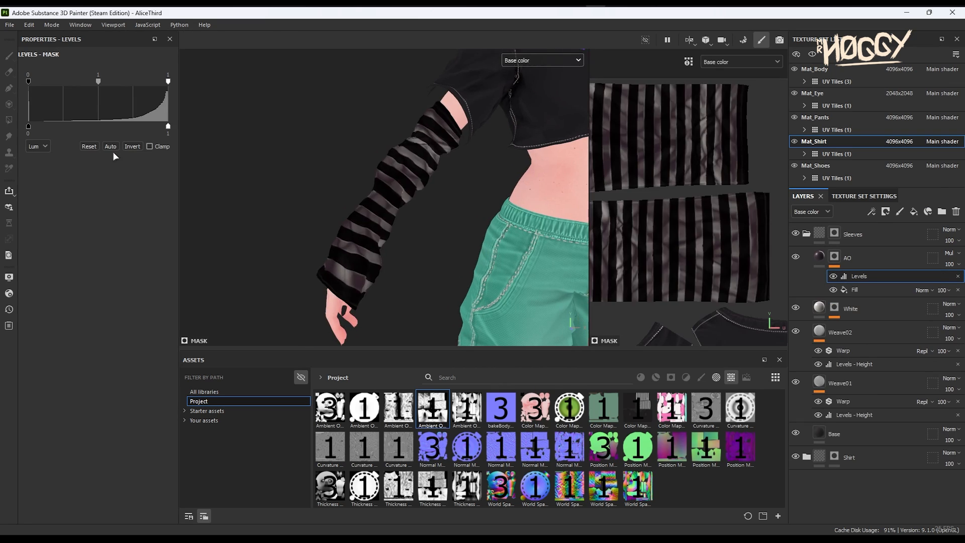
Step: Reverse the AO mask's Levels output, set midtones to 4.885 and input white to 0.906, and keep the layer on Multiply
drag(98, 81, 155, 81)
drag(168, 126, 112, 128)
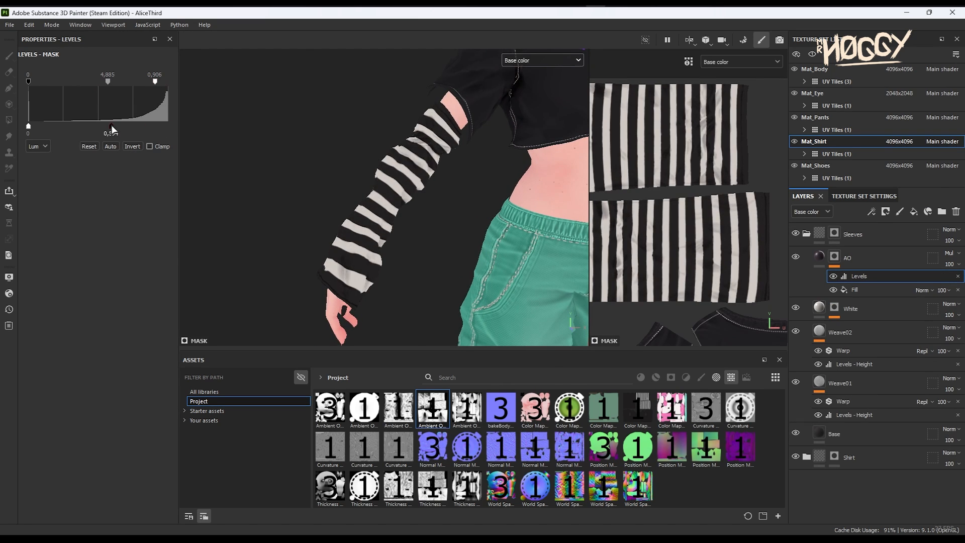
click(949, 253)
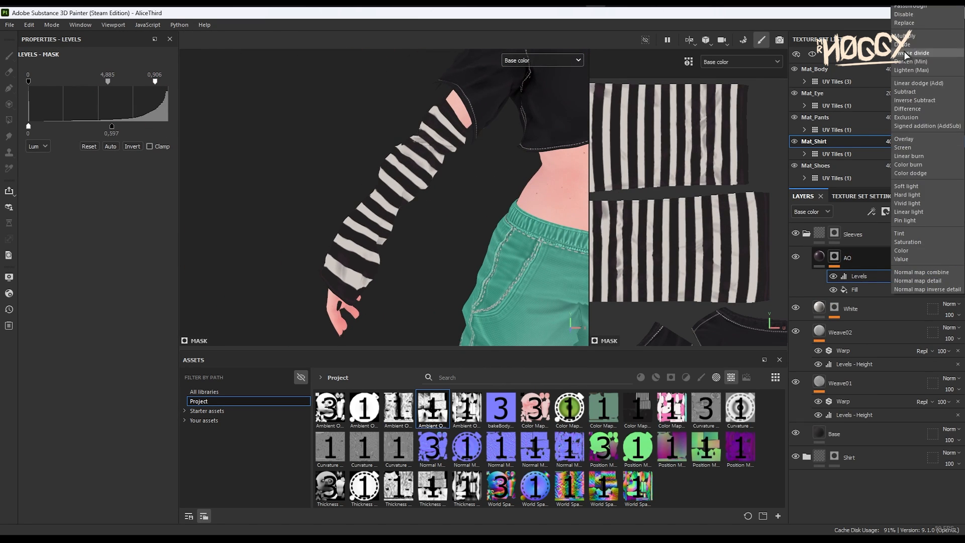
double_click(904, 41)
drag(863, 39, 860, 24)
Step: Add a color-only fill layer named Curve above AO with a light pink base color
alt+drag(341, 236, 318, 239)
double_click(853, 249)
text(Curve)
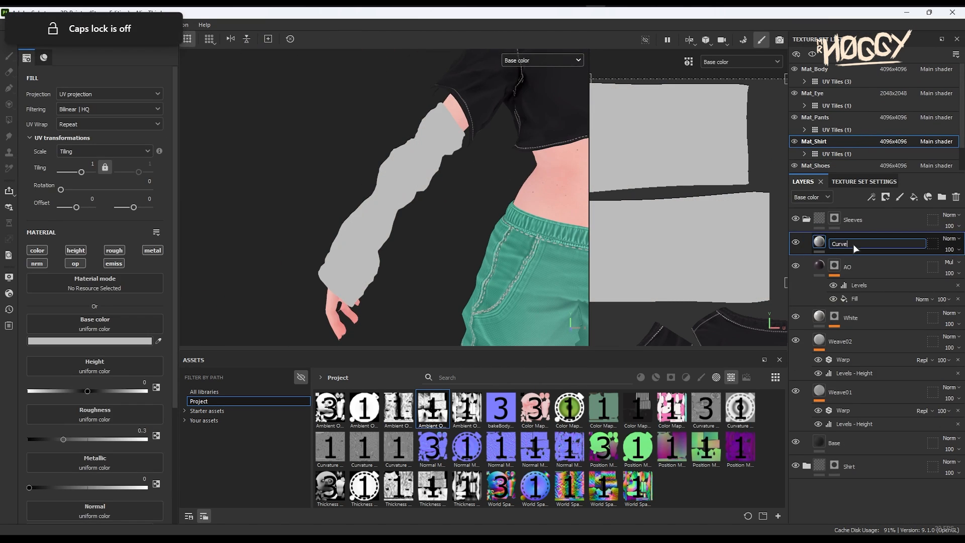
key(Return)
click(89, 340)
click(115, 379)
click(222, 340)
alt+click(37, 249)
Step: Mask the Curve layer with the Mat_Shirt curvature map and add a Levels effect to the mask
right_click(854, 244)
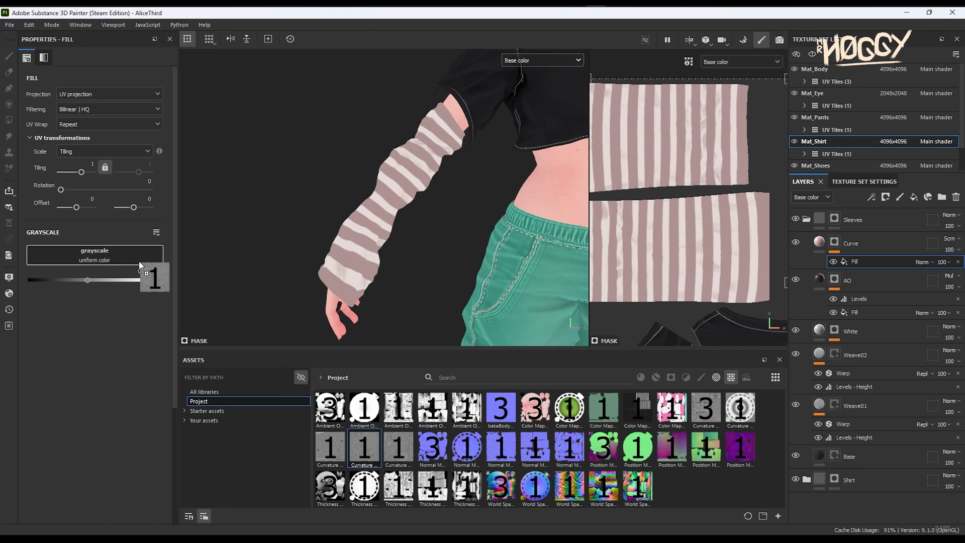
right_click(837, 367)
click(854, 443)
Step: Set the Curve mask's Levels to input black 0.201, midtones 4.649 and output white 0.396, then return to the material view
drag(98, 81, 122, 81)
drag(168, 126, 84, 126)
drag(28, 80, 56, 81)
drag(131, 103, 123, 102)
key(m)
Step: Examine the finished striped sleeves and the whole outfit from several angles and distances
alt+drag(402, 186, 474, 167)
scroll(474, 166, down, 2)
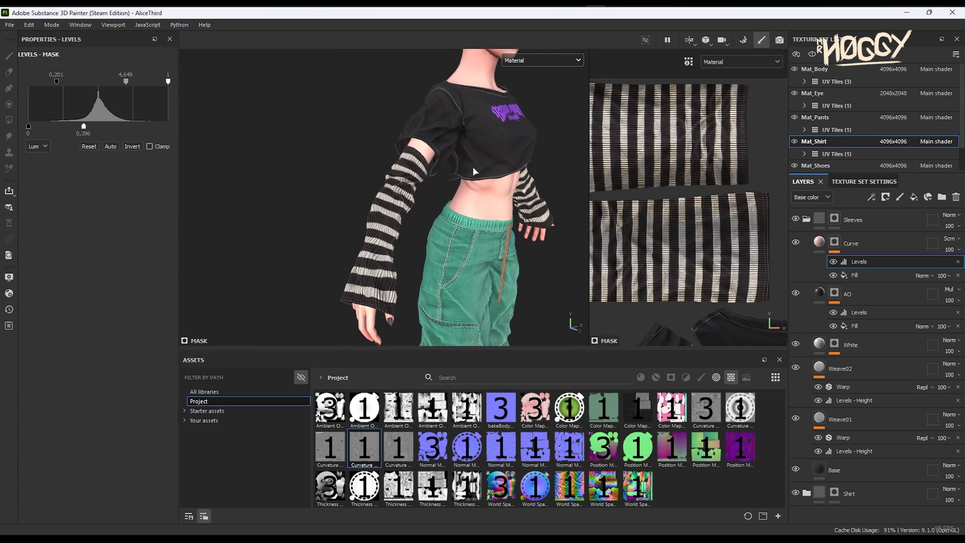
alt+drag(381, 250, 565, 244)
alt+drag(382, 228, 505, 236)
scroll(383, 153, down, 6)
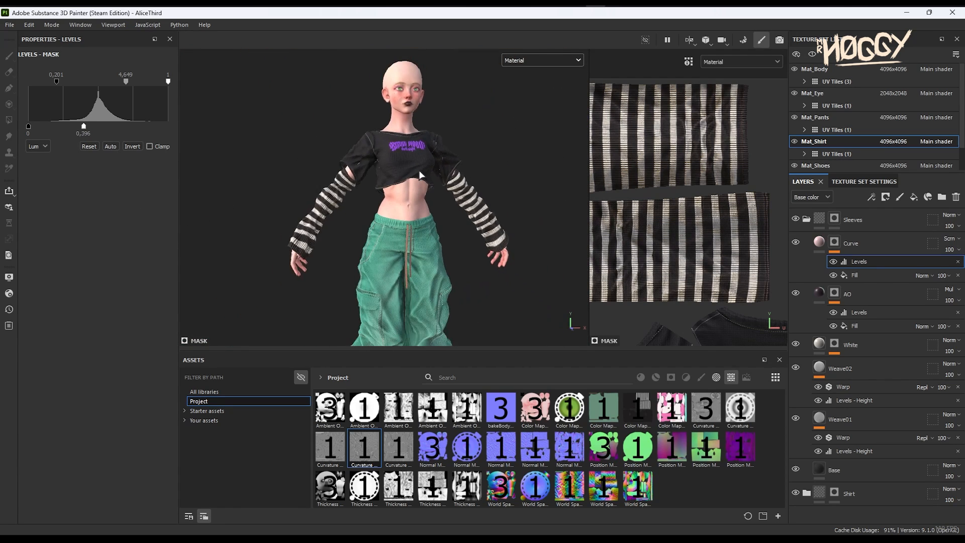
alt+drag(442, 214, 439, 249)
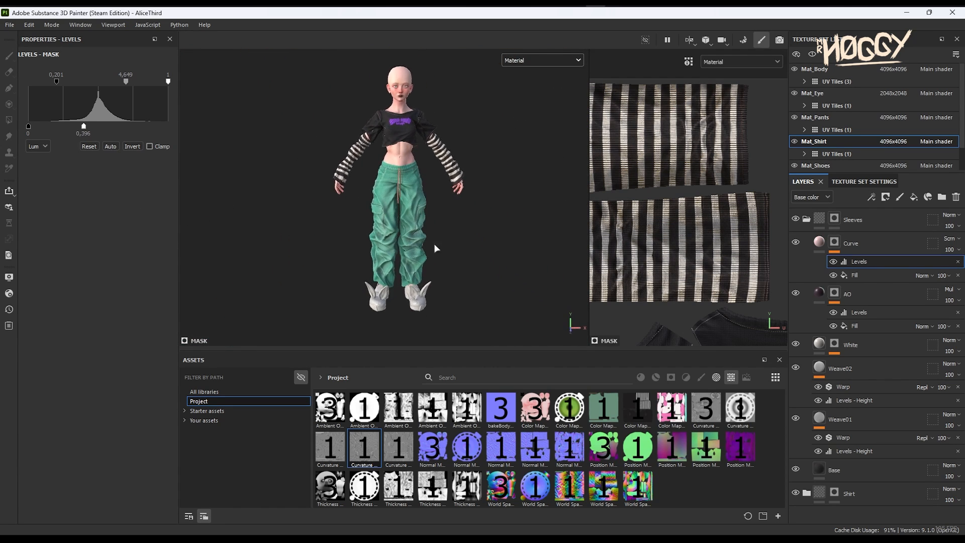
mouse_move(442, 190)
alt+mouse_down()
mouse_move(297, 185)
mouse_move(476, 185)
mouse_move(414, 193)
alt+mouse_up()
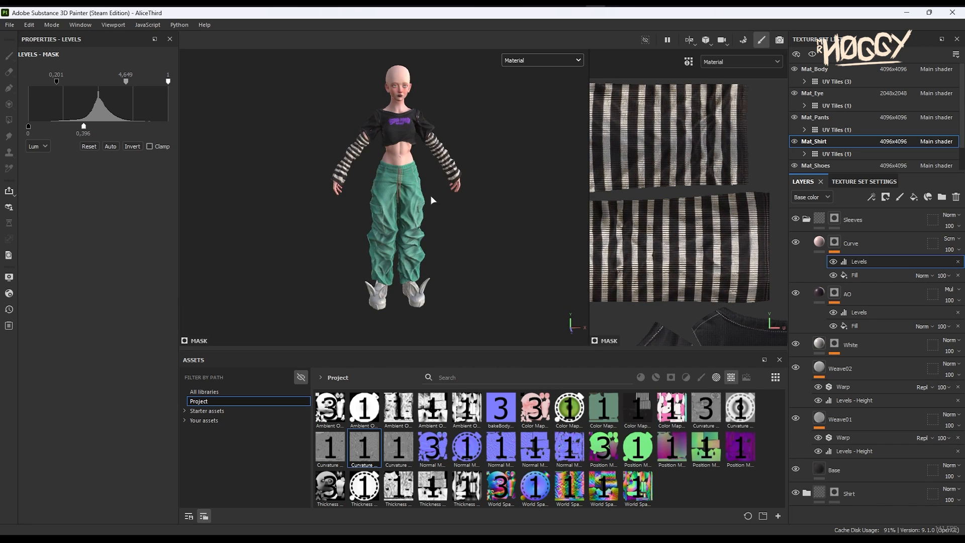
scroll(430, 195, up, 3)
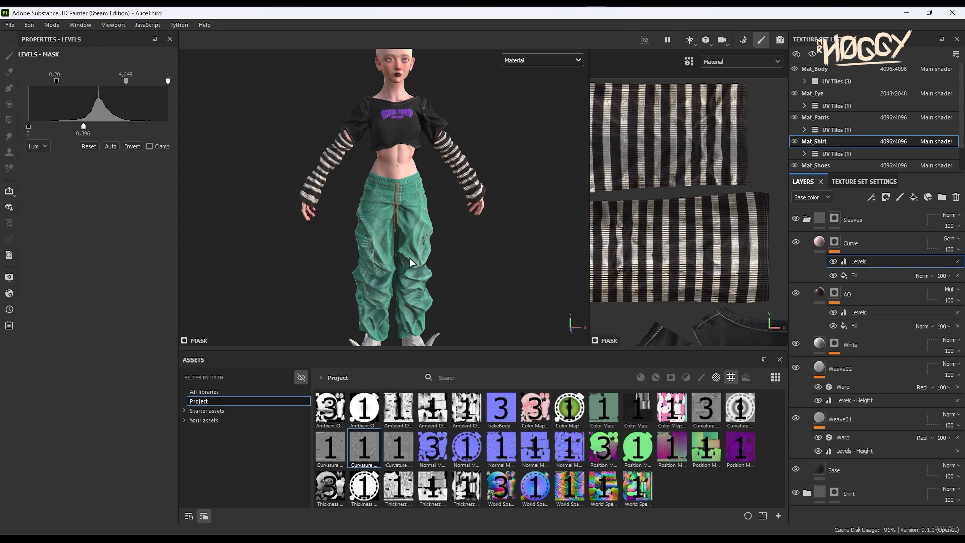
Step: Switch to the Mat_Shoes texture set and isolate it so that only the shoes are displayed
alt+middle_drag(409, 257, 404, 217)
click(854, 166)
drag(865, 172, 880, 163)
alt+middle_drag(341, 299, 332, 247)
scroll(332, 248, up, 3)
alt+drag(333, 248, 433, 231)
alt+middle_drag(415, 296, 411, 231)
scroll(411, 230, up, 3)
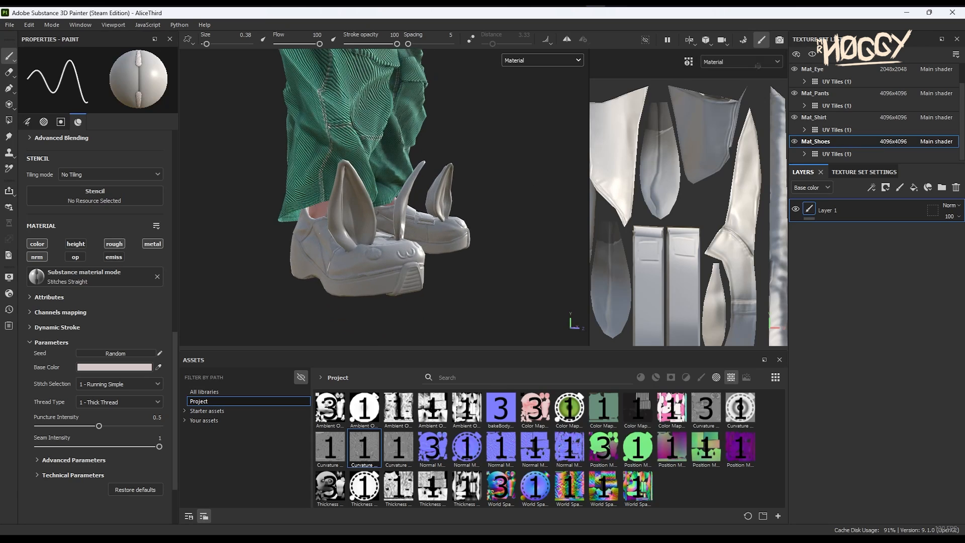
click(812, 54)
alt+drag(577, 261, 547, 271)
alt+middle_drag(547, 272, 397, 228)
alt+drag(397, 228, 387, 246)
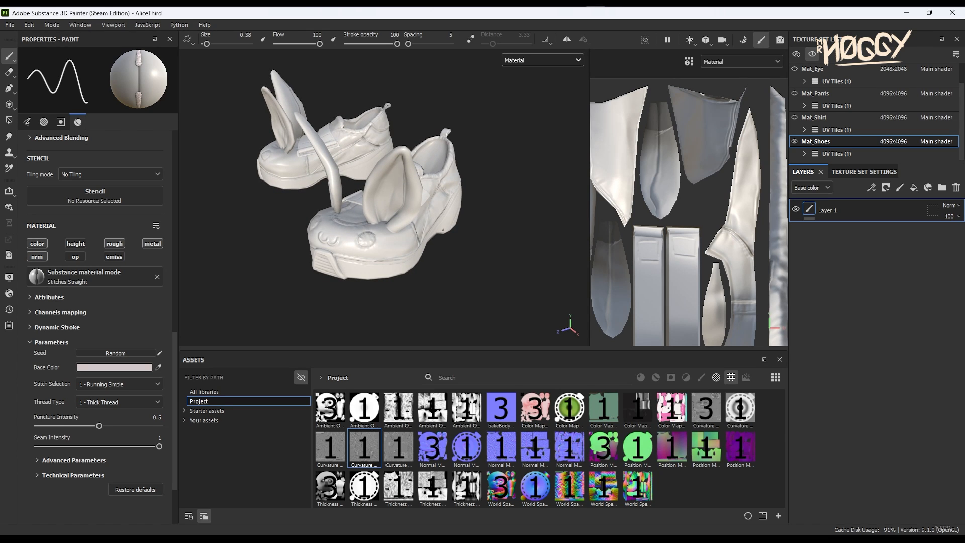
Step: Delete the shoes' default paint layer and browse the smart materials across all libraries
key(Delete)
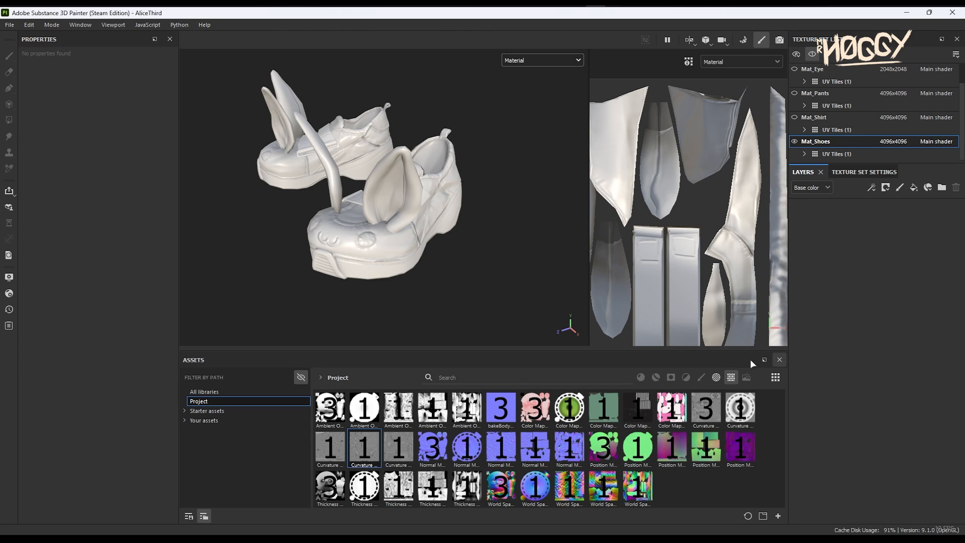
click(657, 375)
click(554, 490)
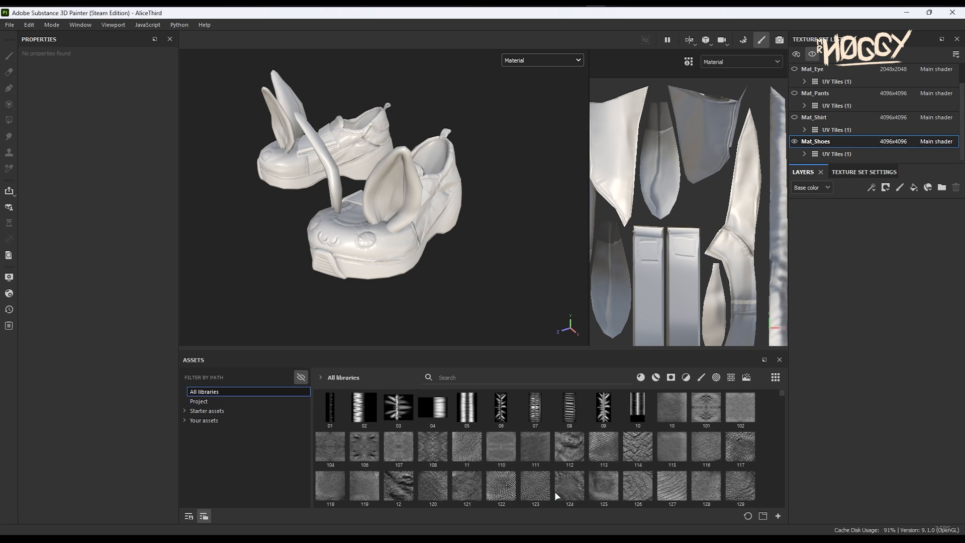
click(655, 378)
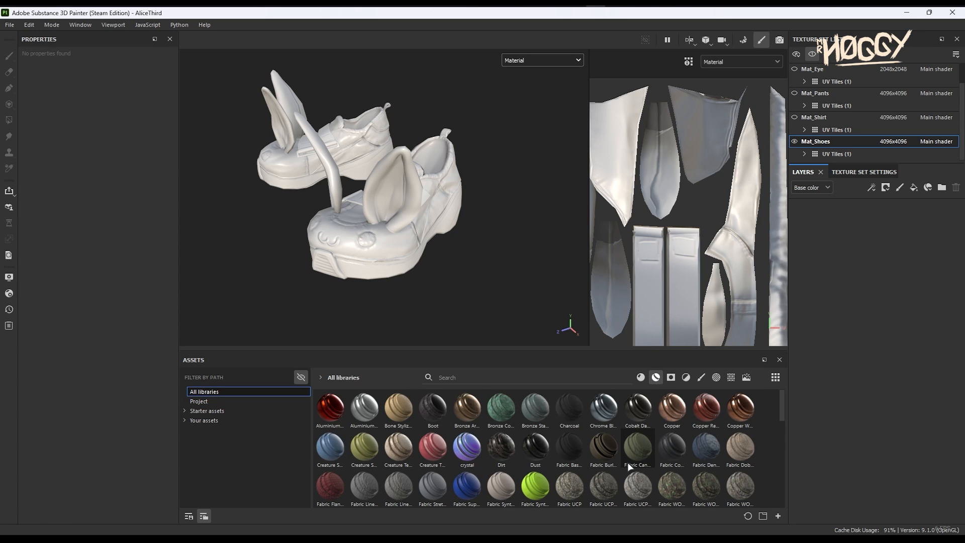
scroll(628, 465, down, 3)
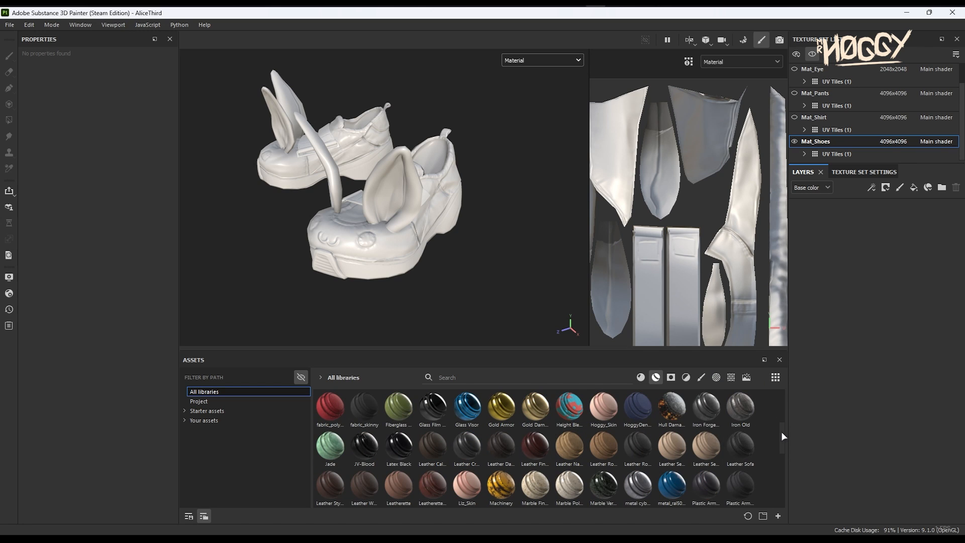
scroll(751, 451, down, 5)
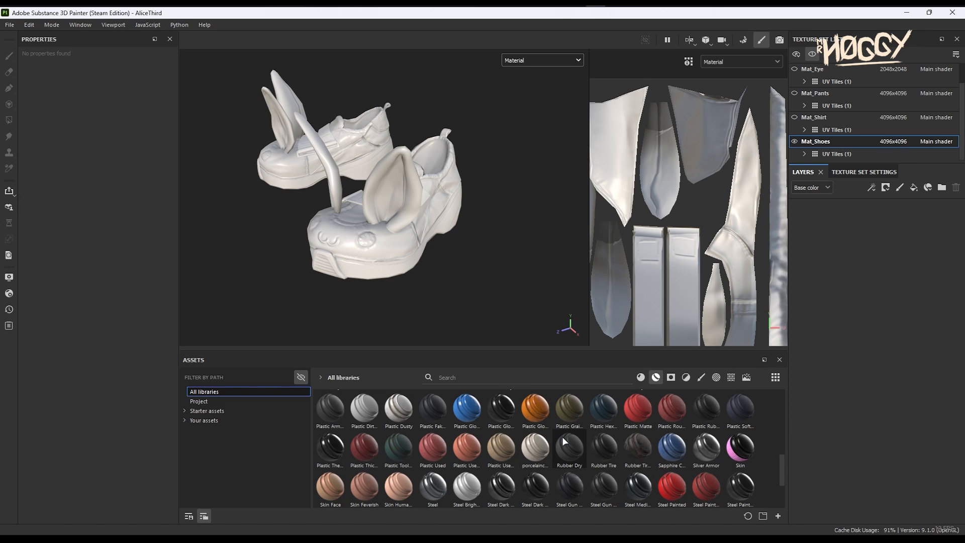
Step: Add the Rubber Dry smart material to the shoes' layer stack and give it a black mask
mouse_move(563, 438)
drag(562, 440, 830, 281)
right_click(854, 210)
click(861, 9)
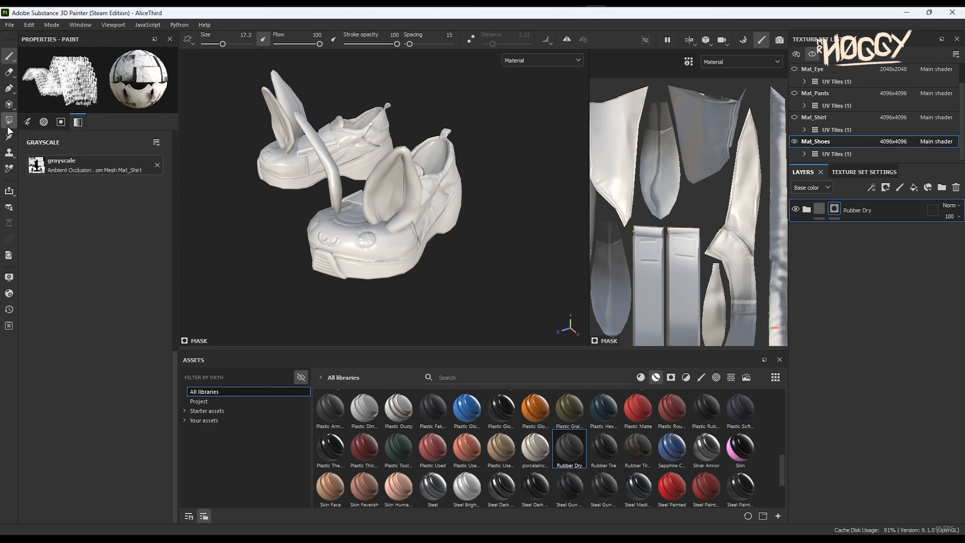
Step: Reveal Rubber Dry on the shoes' soles, ribbed toe piece and straps using Polygon Fill in UV chunk mode
click(9, 120)
click(236, 40)
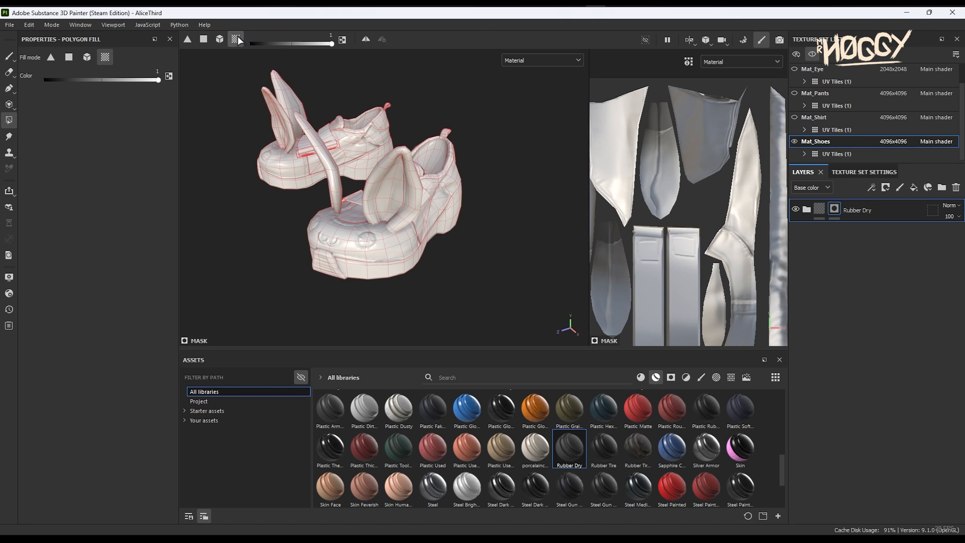
click(452, 218)
alt+drag(352, 290, 347, 236)
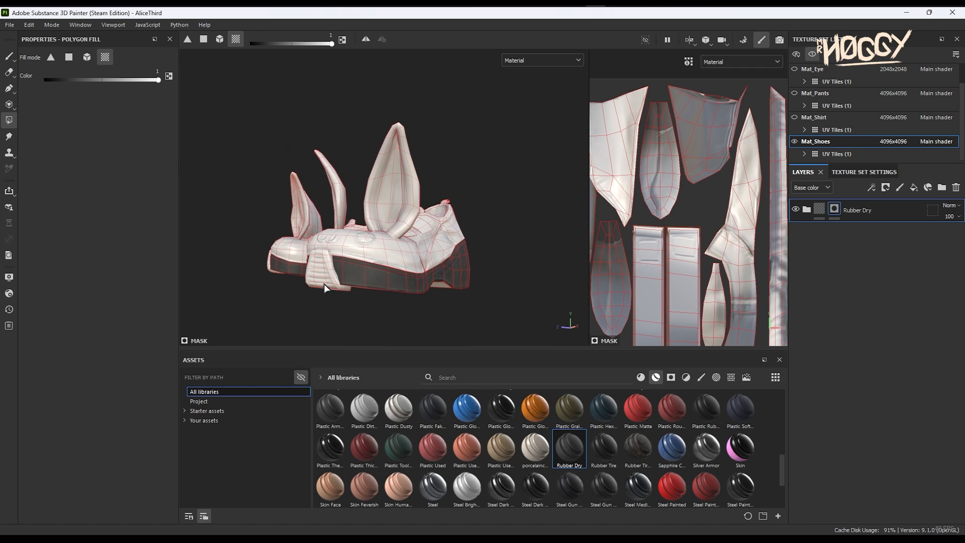
alt+drag(334, 285, 430, 232)
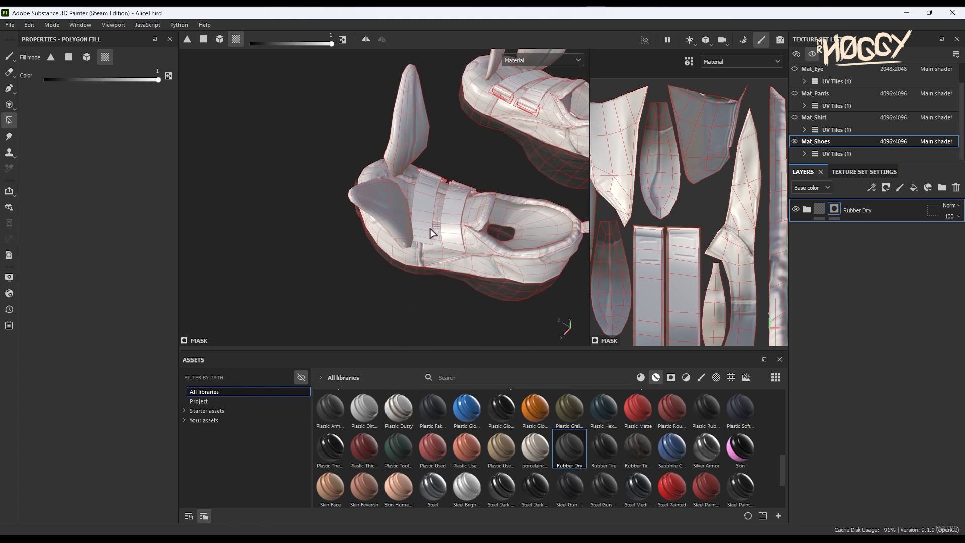
click(428, 195)
click(449, 201)
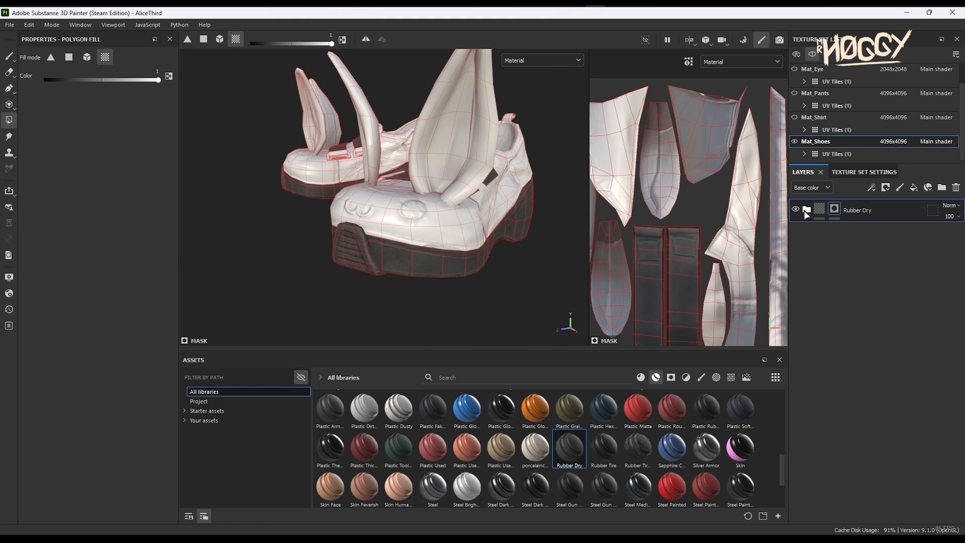
Step: Expand the Rubber Dry group and set the Rubber Base layer's base color to light pink D9CACA
click(806, 209)
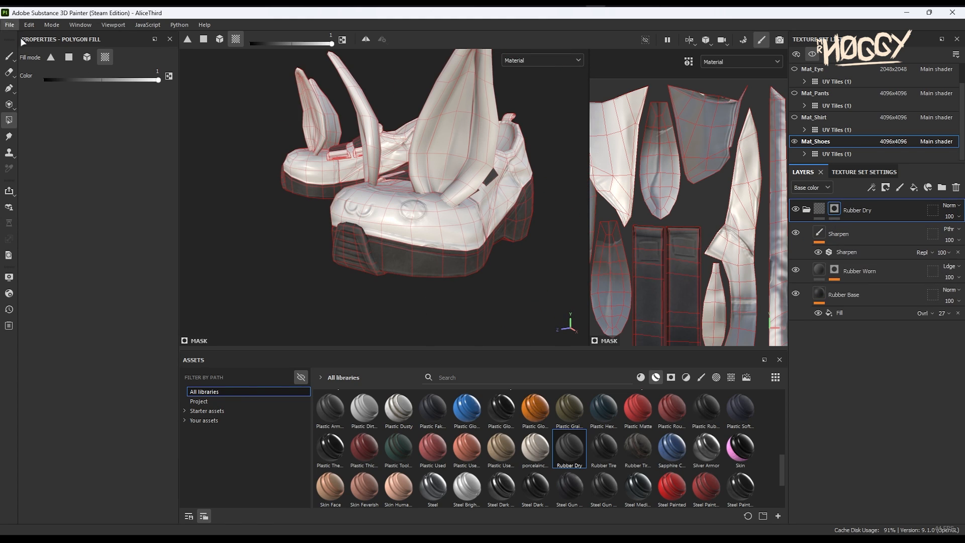
key(1)
alt+drag(438, 233, 416, 239)
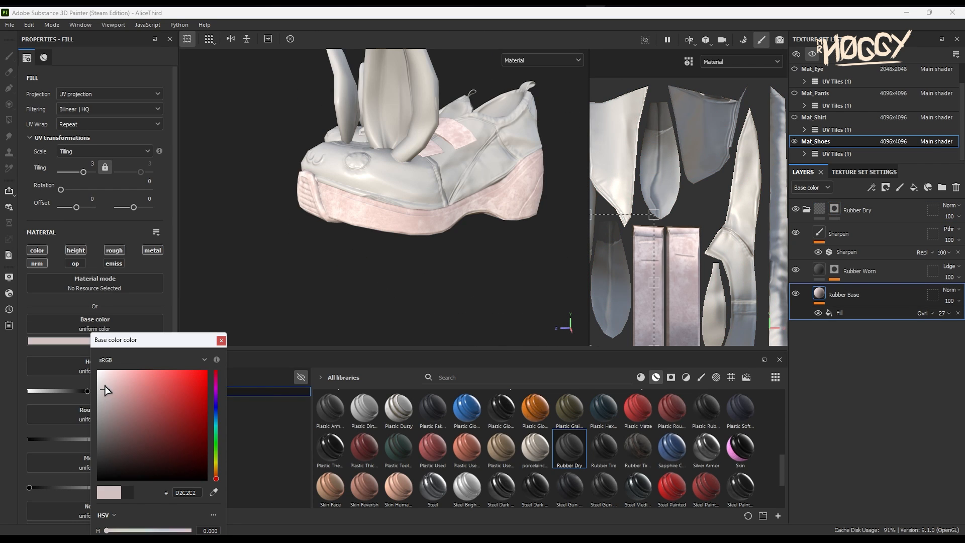
click(105, 388)
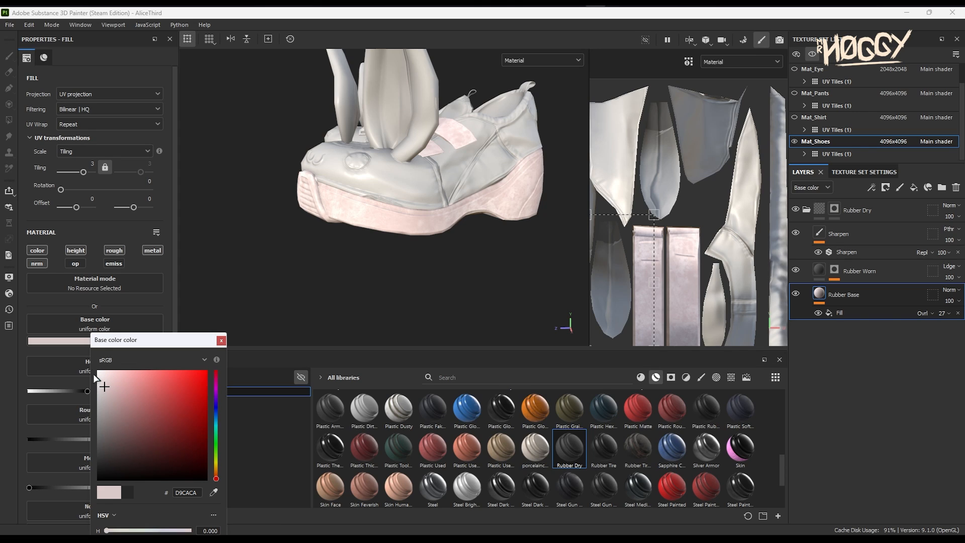
click(221, 341)
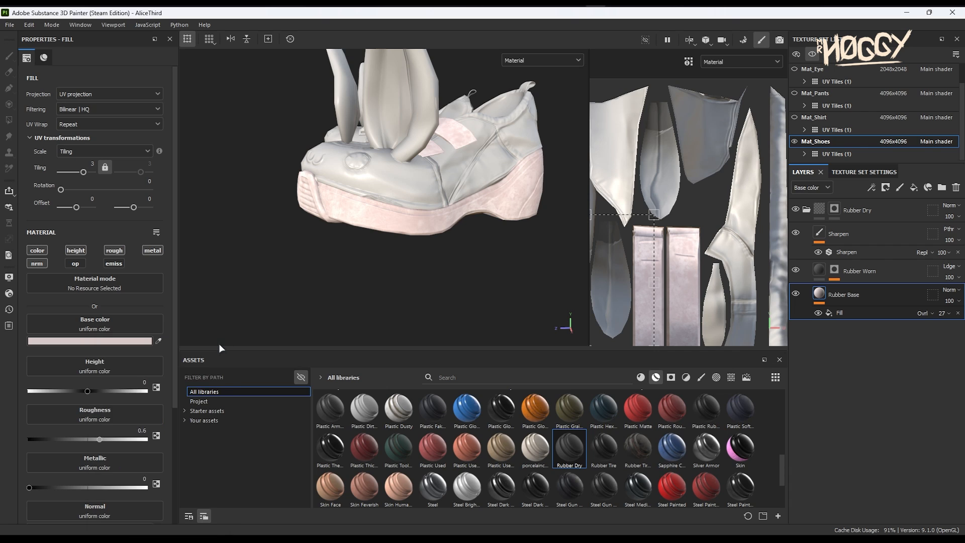
scroll(444, 252, down, 3)
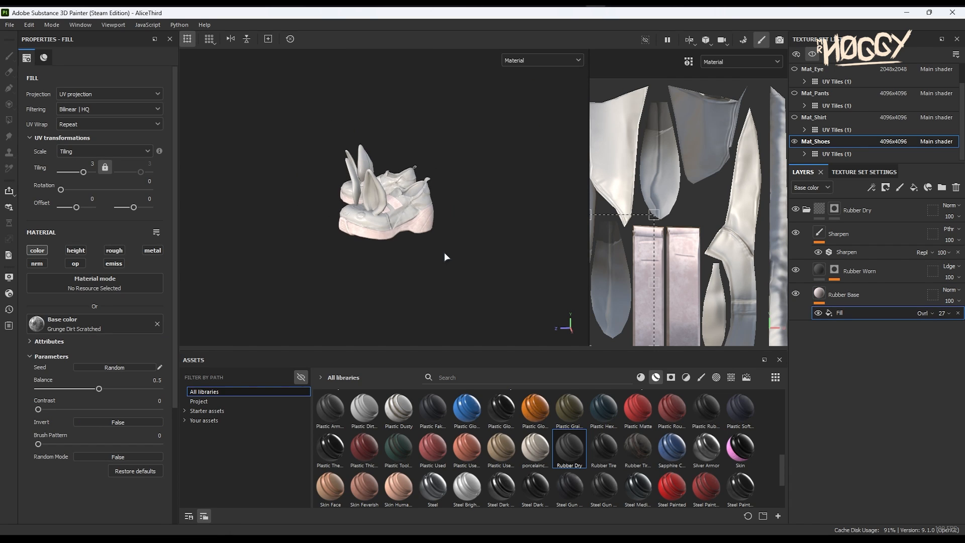
alt+drag(445, 252, 421, 243)
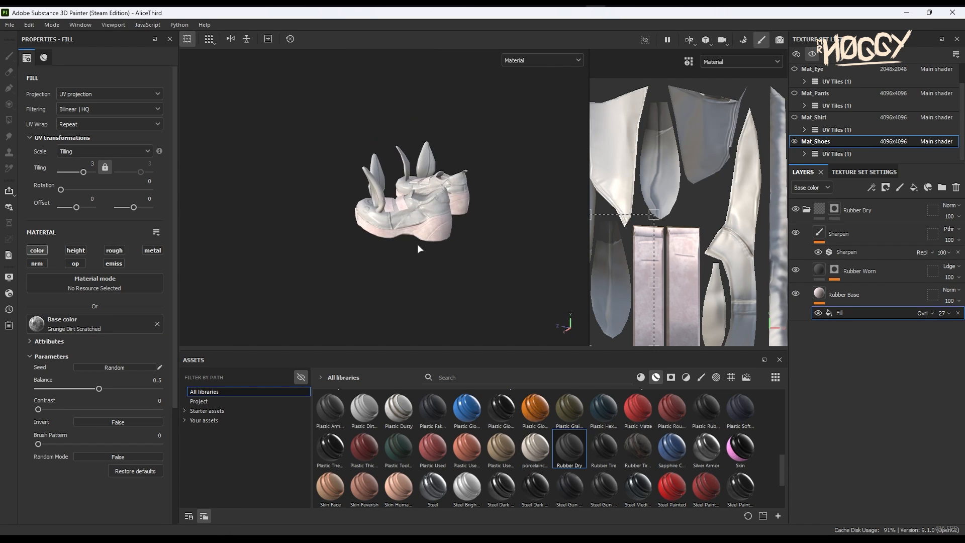
Step: Reduce the opacity of the grunge fill effect on the Rubber Base layer to 19
scroll(427, 236, up, 5)
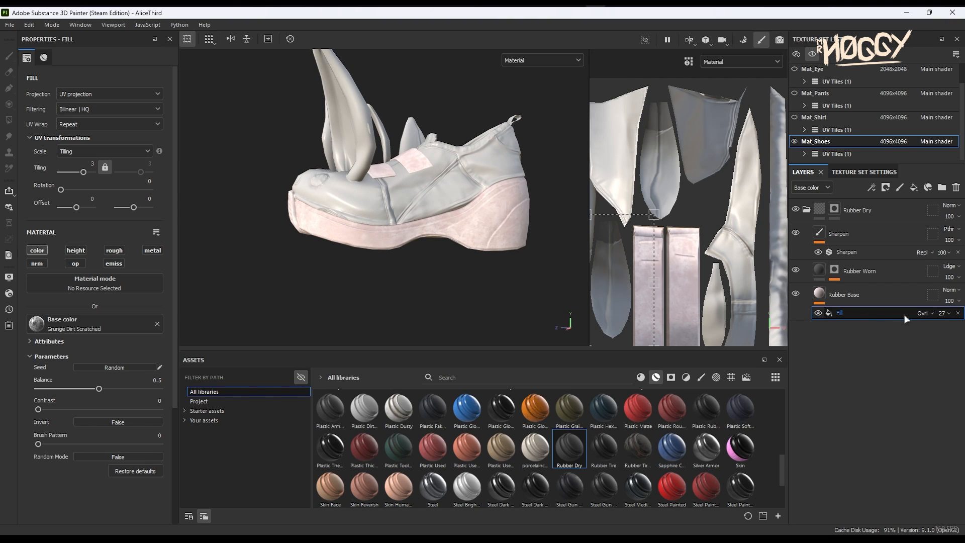
drag(929, 330, 925, 329)
alt+drag(454, 188, 479, 271)
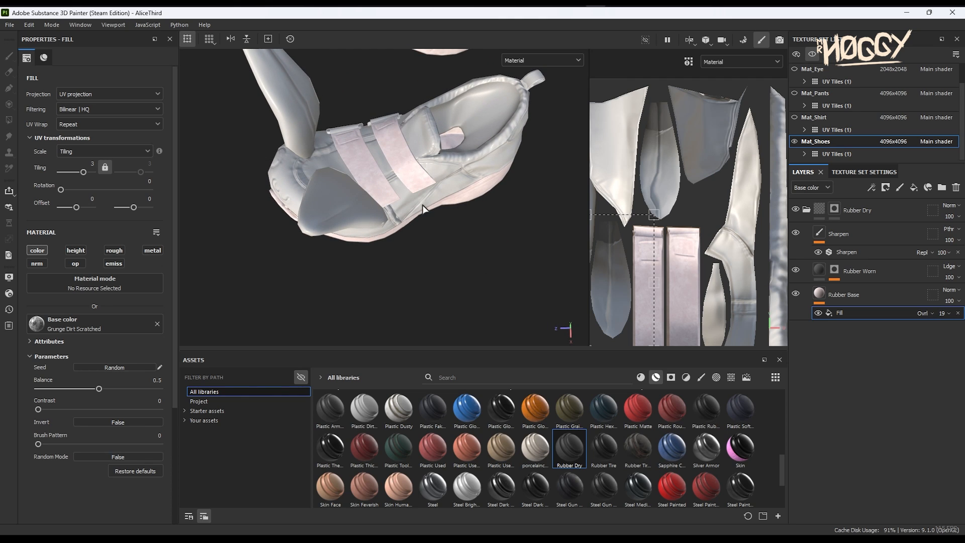
right_click(850, 315)
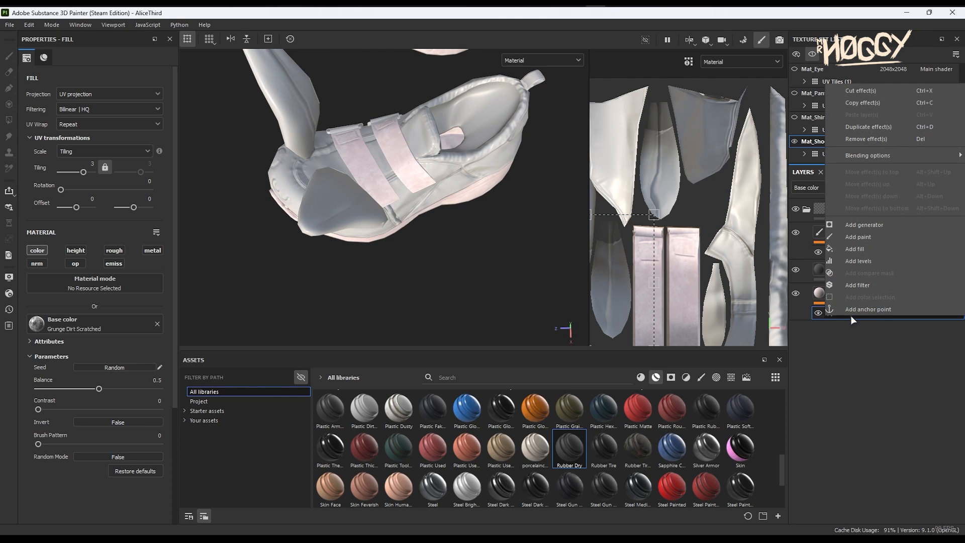
click(859, 239)
key(4)
click(221, 39)
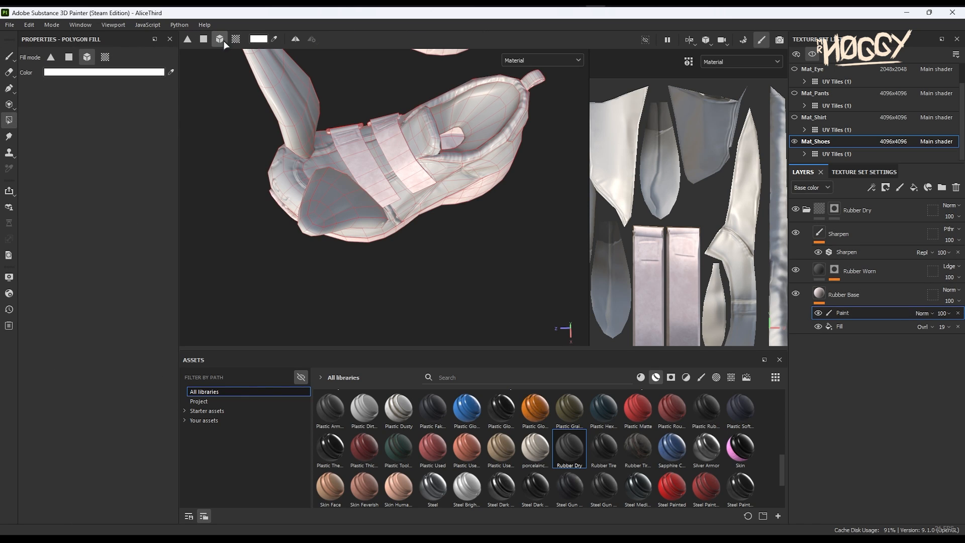
click(259, 39)
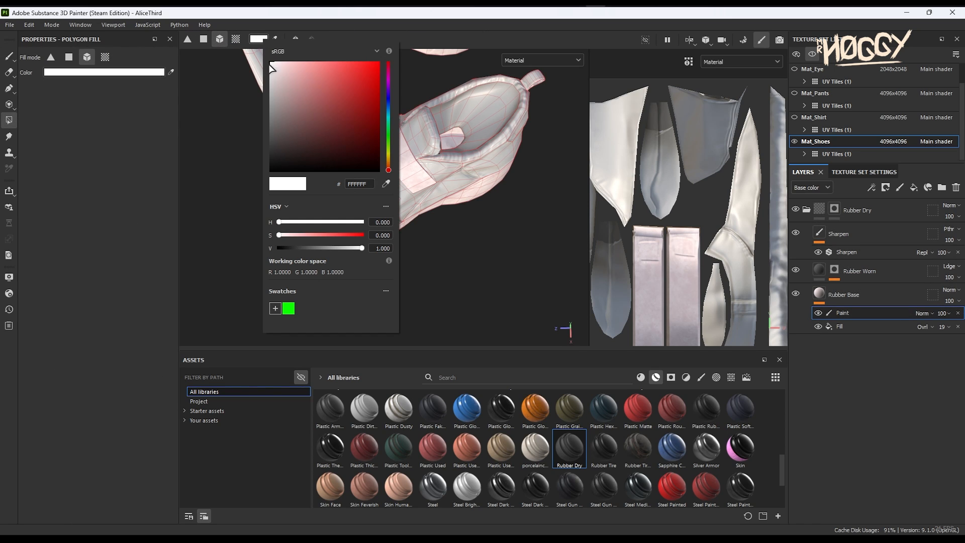
click(523, 19)
Step: Add a fill layer above Rubber Base that affects only color, and set it to hot pink E94A90
alt+drag(347, 138, 290, 157)
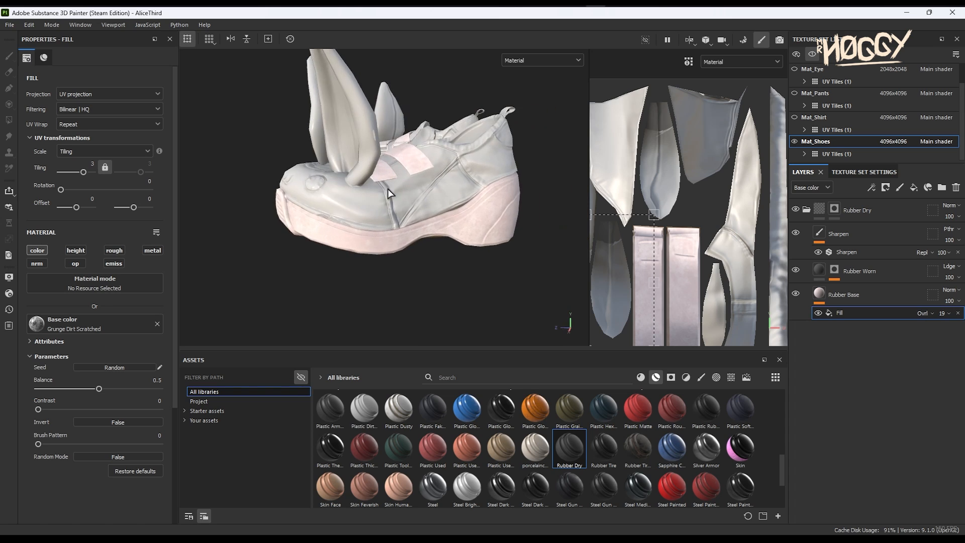
mouse_move(390, 198)
shift+right_down()
mouse_move(415, 207)
mouse_move(382, 218)
shift+right_up()
alt+drag(392, 222, 440, 232)
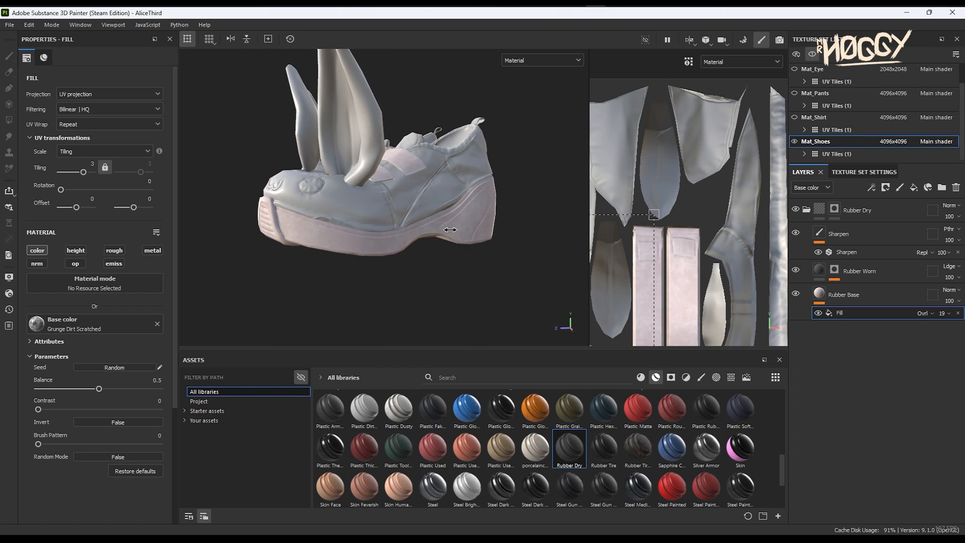
click(883, 301)
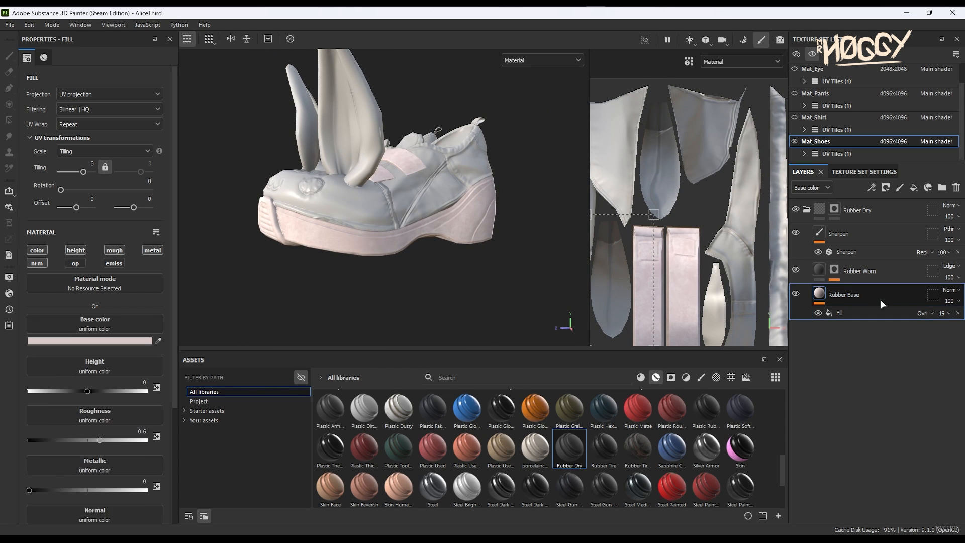
alt+drag(539, 233, 562, 225)
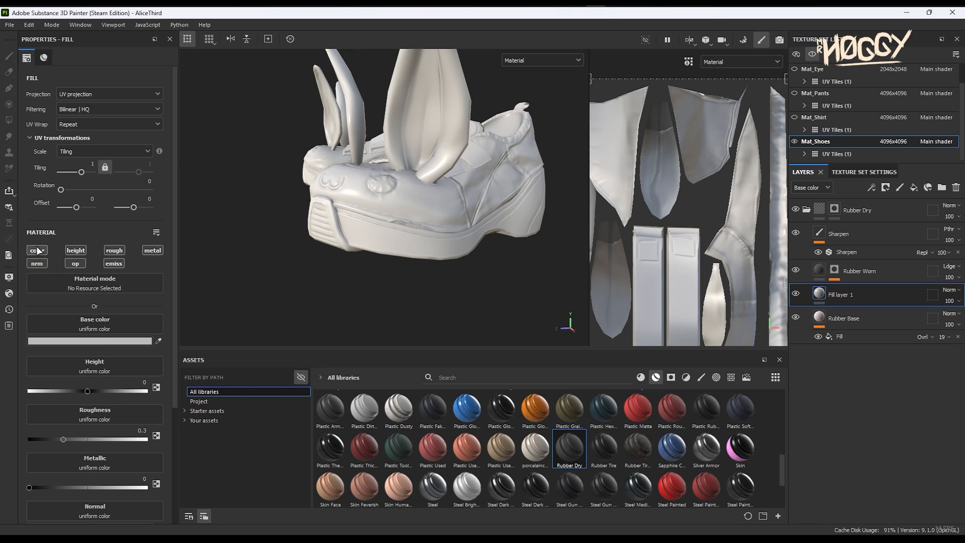
click(37, 251)
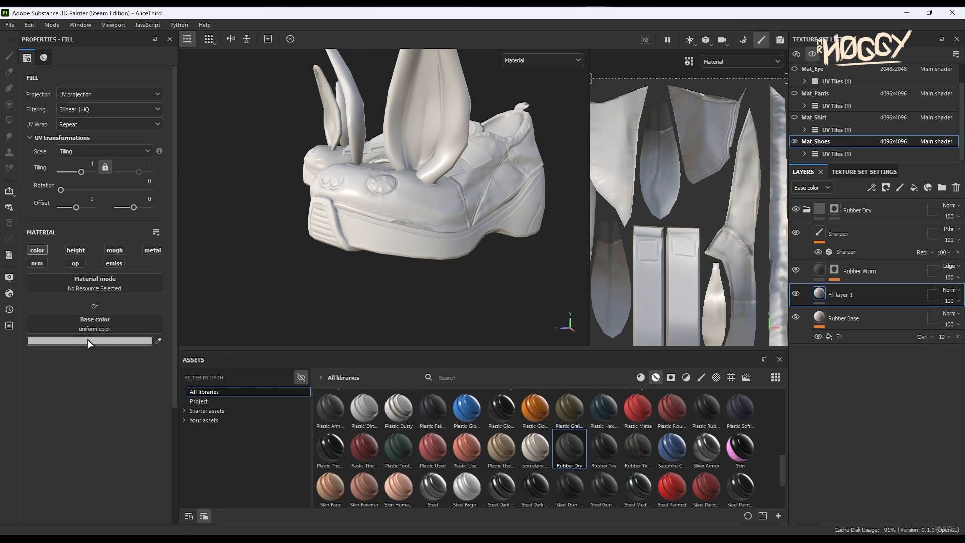
click(90, 340)
click(178, 383)
drag(175, 384, 171, 382)
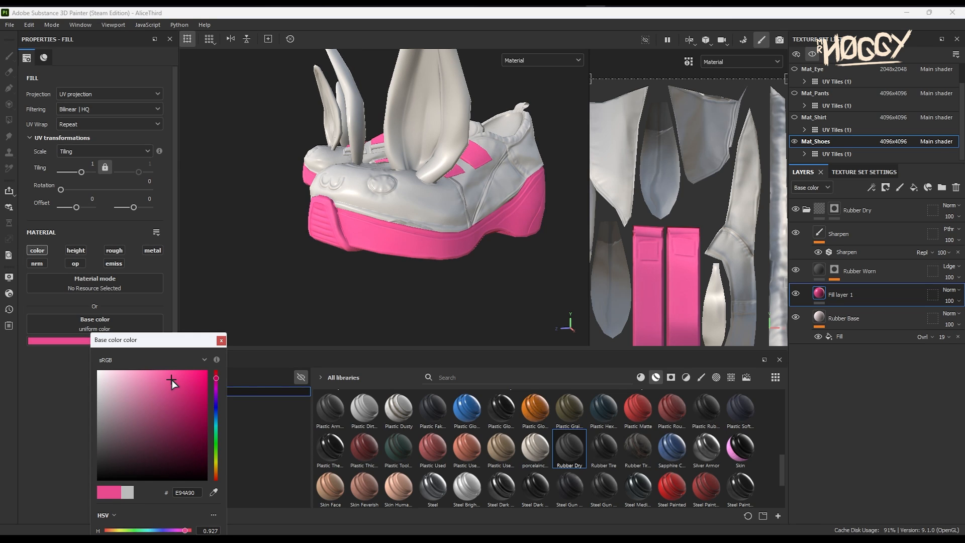
alt+drag(301, 255, 319, 259)
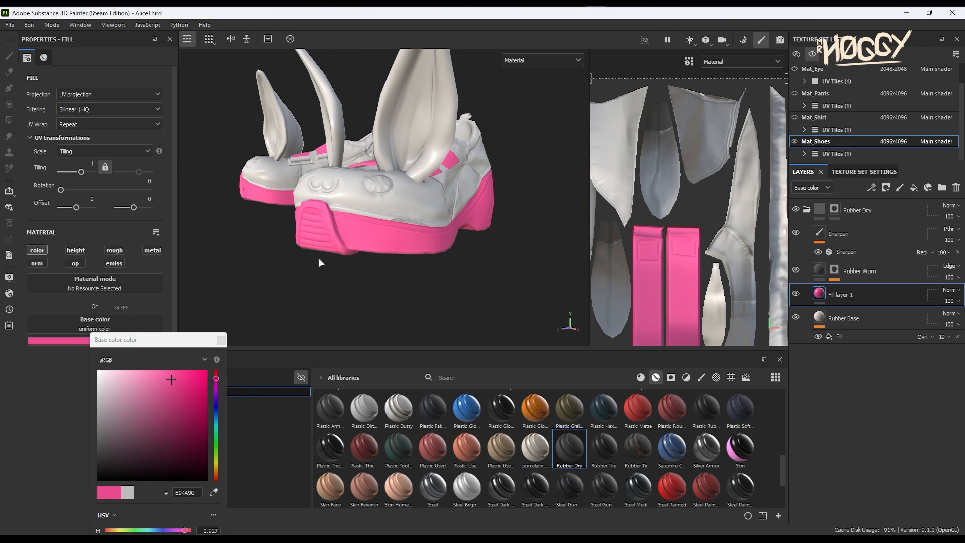
click(236, 338)
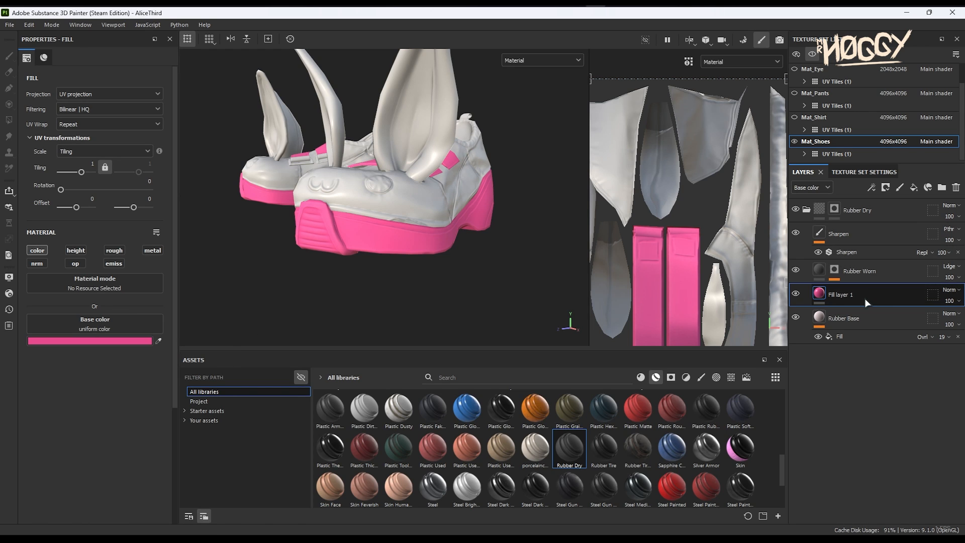
Step: Give the hot pink fill layer a black mask and reveal it on the ribbed toe piece with Polygon Fill
right_click(866, 302)
click(885, 12)
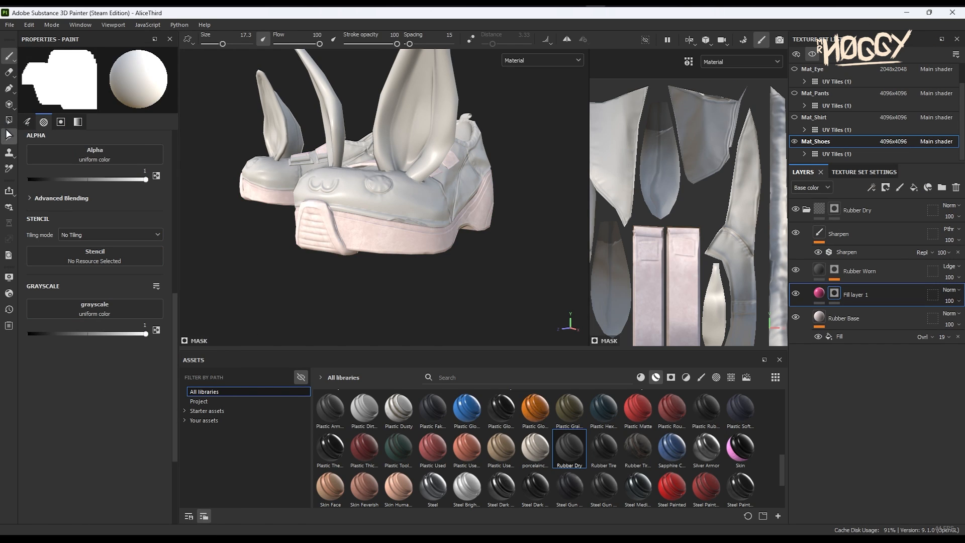
click(8, 136)
click(9, 120)
alt+drag(265, 220, 314, 221)
click(318, 239)
alt+drag(378, 245, 197, 224)
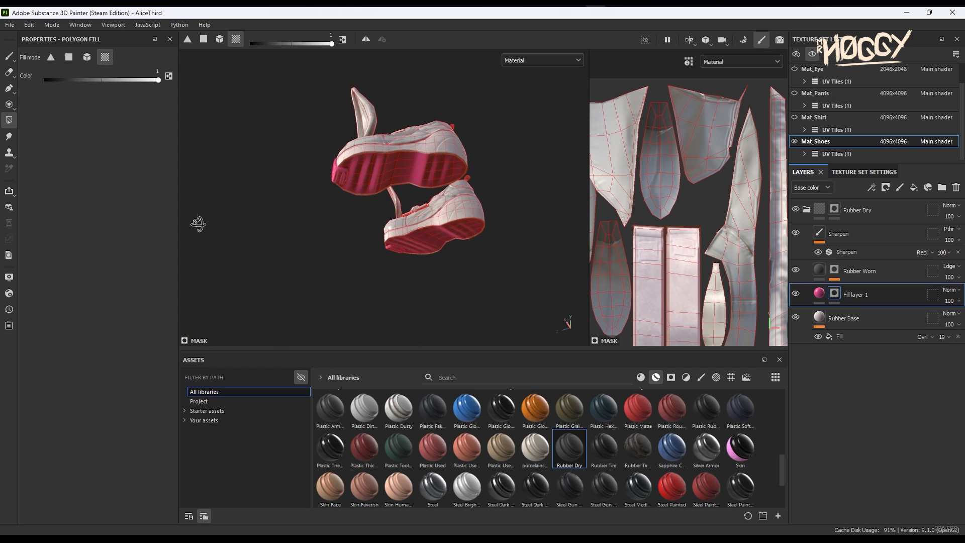
alt+drag(198, 224, 216, 276)
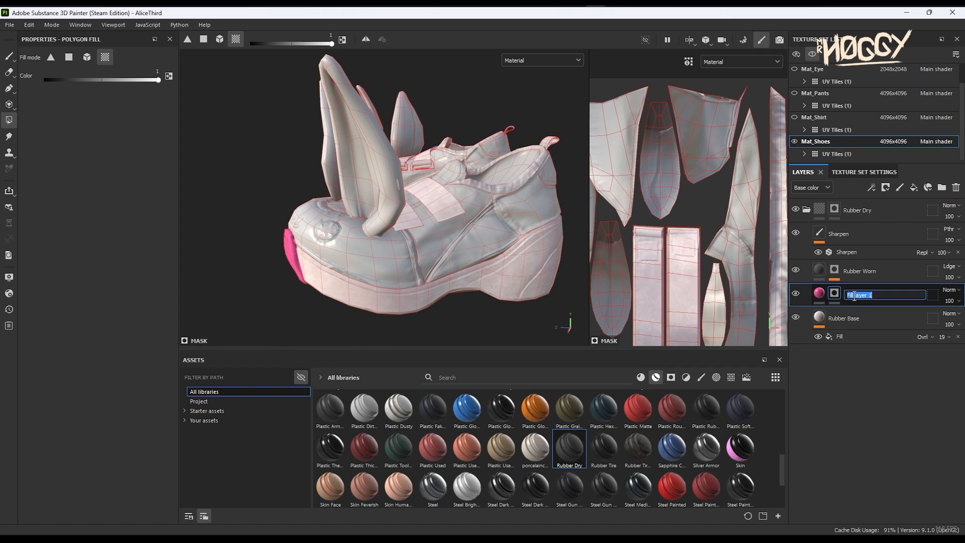
Step: Rename the hot pink fill layer to Pink
key(Caps_Lock)
key(Caps_Lock)
text(Pink)
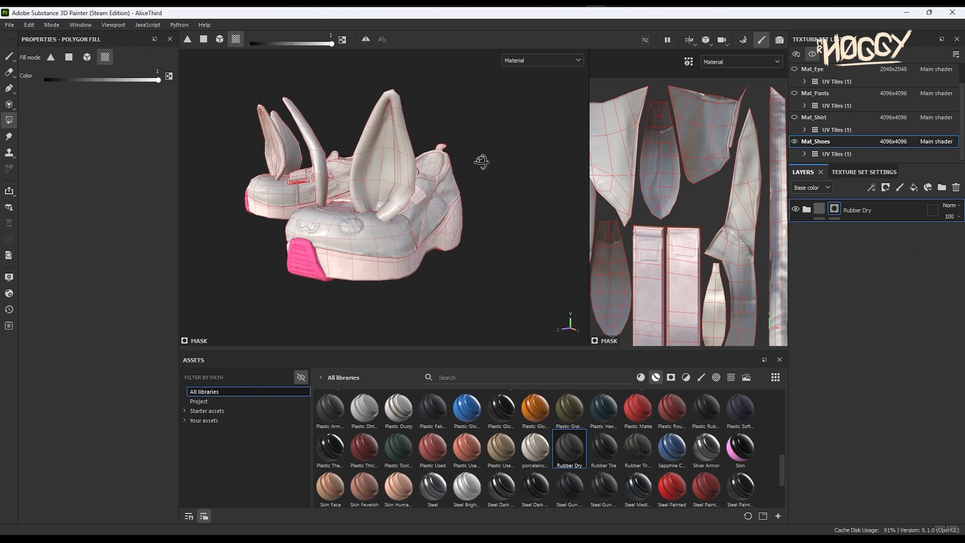
Step: Create a folder named Fabric above Rubber Dry and add a fill layer with a red base color inside it
alt+drag(481, 161, 353, 248)
alt+middle_drag(353, 225, 396, 248)
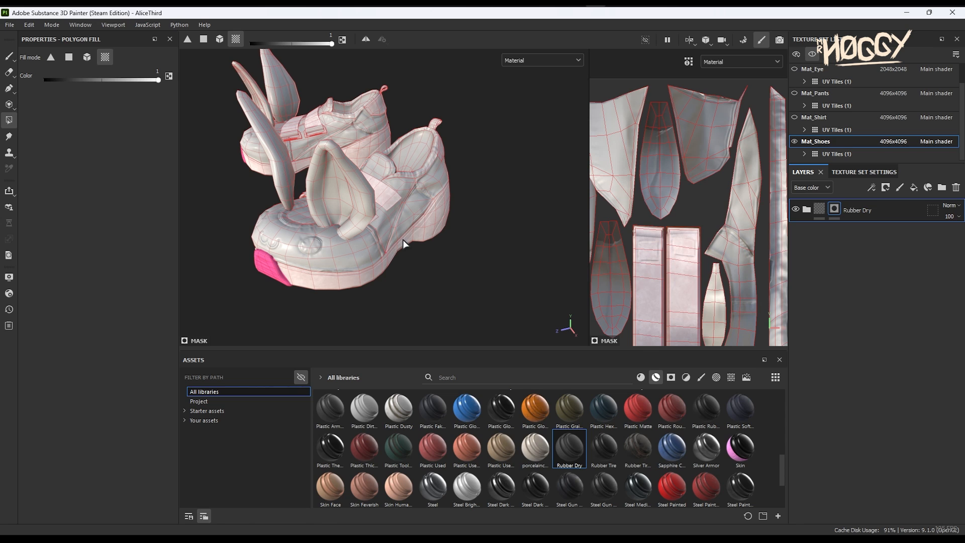
alt+drag(402, 231, 302, 214)
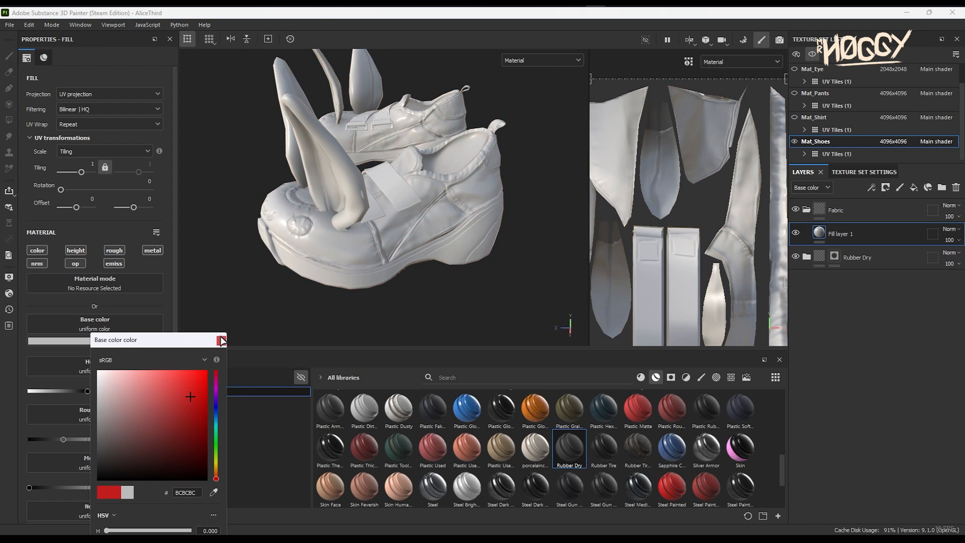
click(220, 339)
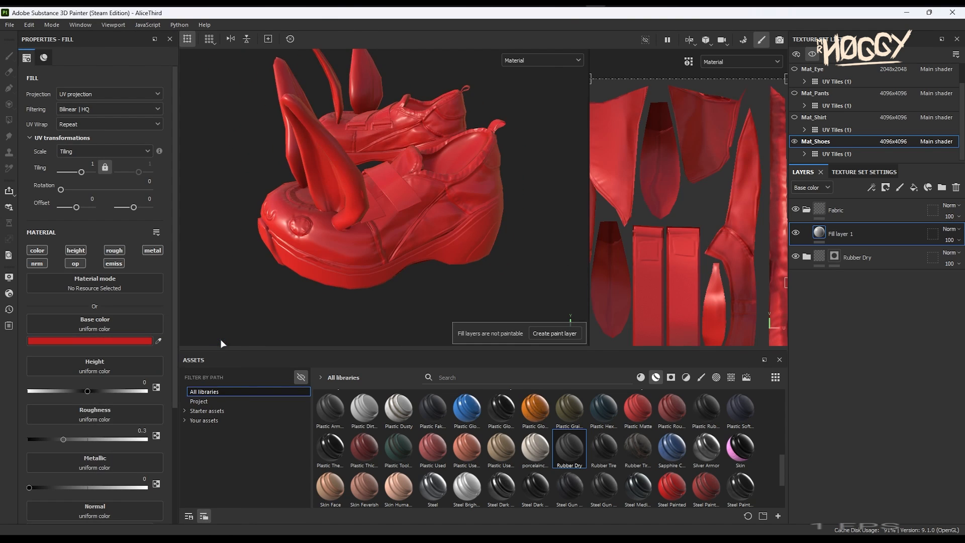
Step: Give the Fabric folder a black mask and reveal it on the shoes' uppers, tongues and heel loops with Polygon Fill
right_click(837, 201)
click(866, 12)
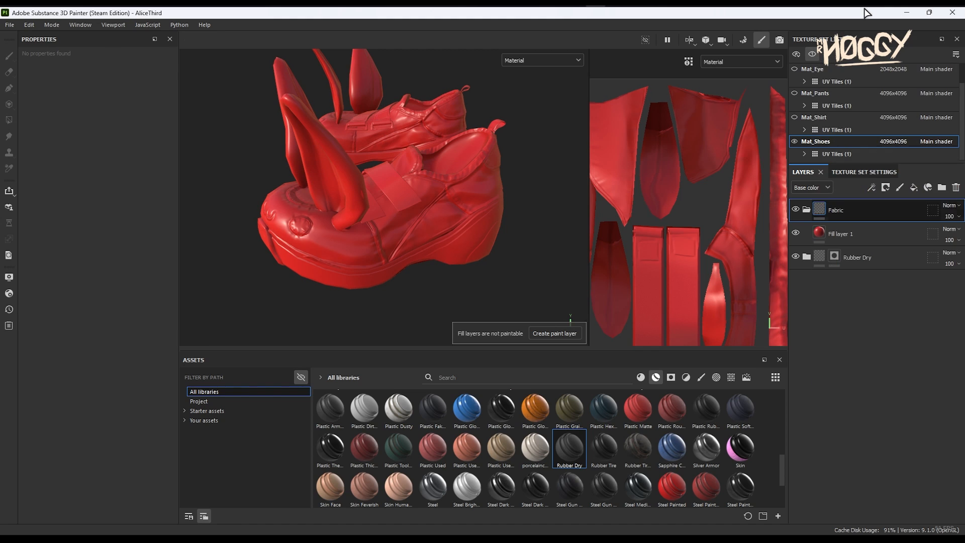
scroll(338, 215, up, 2)
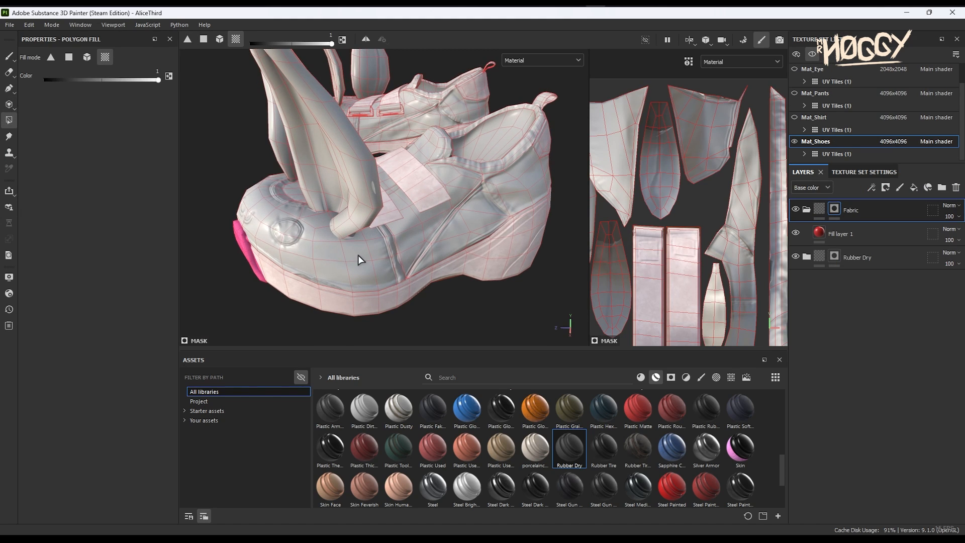
click(357, 255)
click(521, 146)
click(513, 137)
click(542, 133)
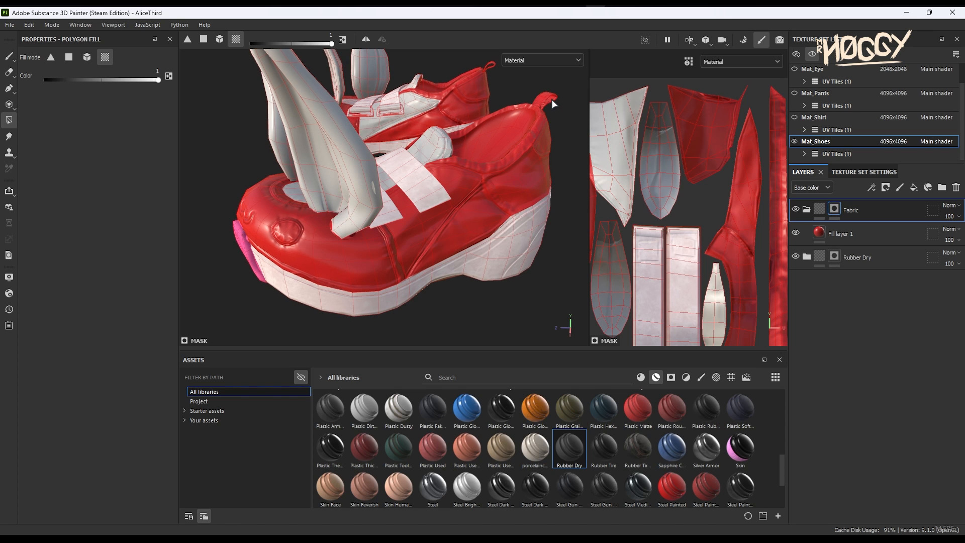
mouse_move(551, 98)
alt+mouse_down()
mouse_move(409, 179)
mouse_move(453, 221)
mouse_move(428, 138)
mouse_move(400, 120)
mouse_move(344, 178)
mouse_move(450, 138)
mouse_move(261, 131)
alt+mouse_up()
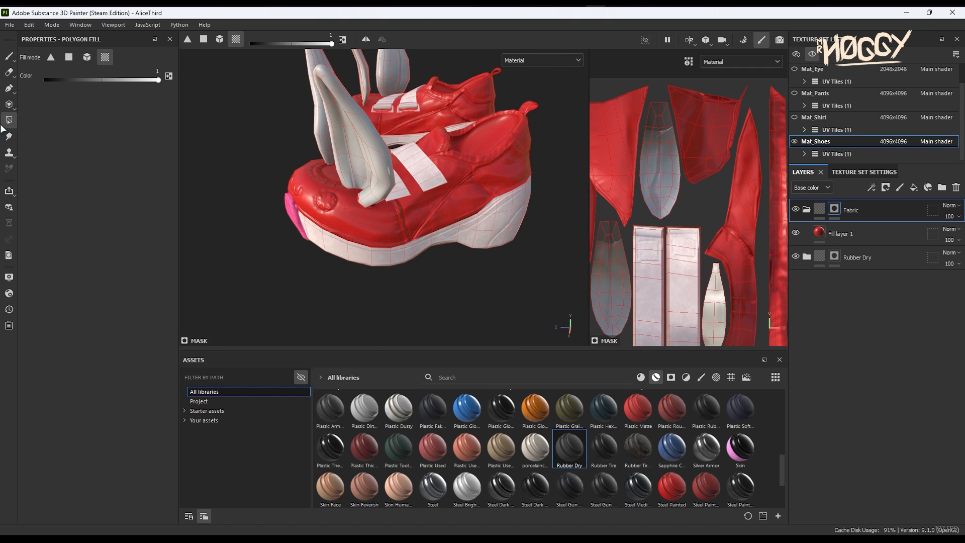
click(9, 56)
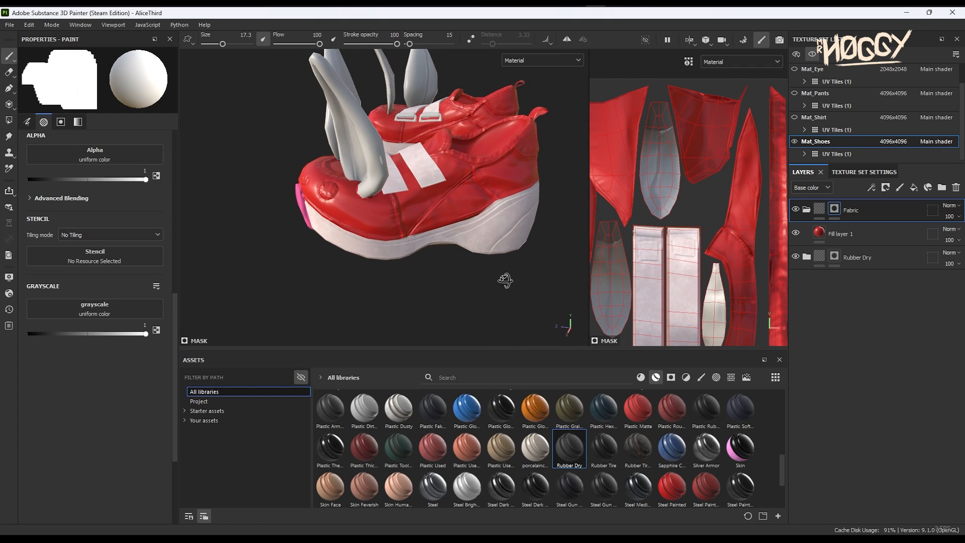
Step: Rename the red fill layer inside the Fabric folder to Base
click(839, 233)
double_click(839, 234)
text(Base)
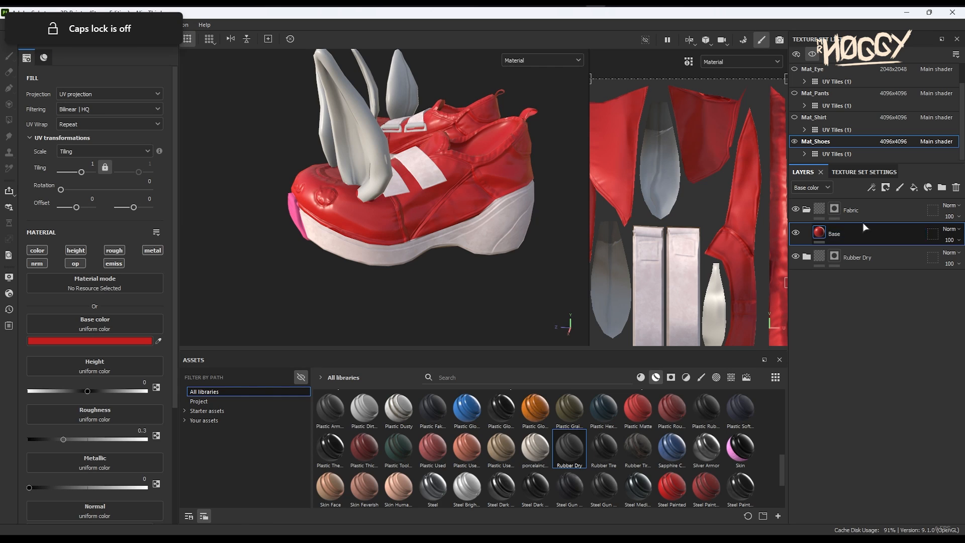
key(Return)
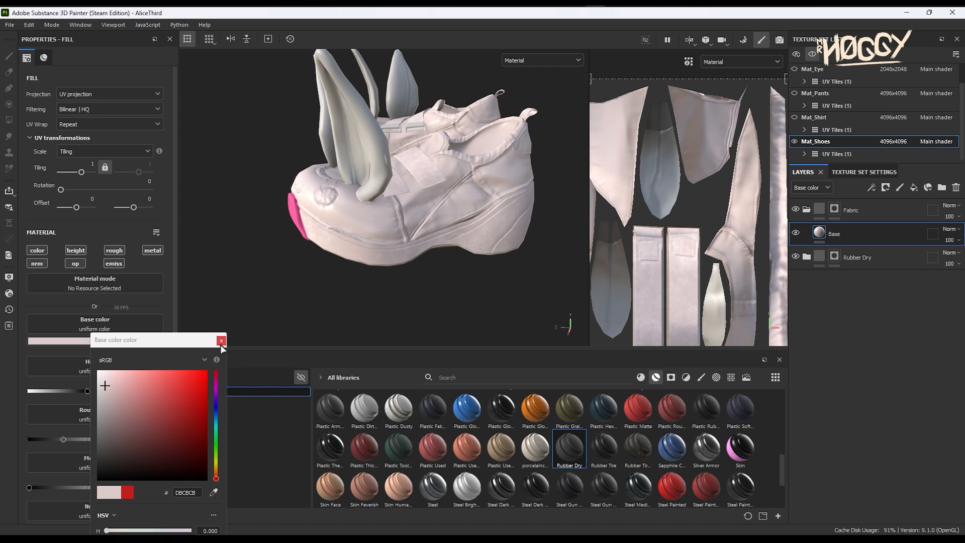
Step: Set the fabric Base layer's base color to light pink DBCBCB and its roughness to about 0.83
click(222, 341)
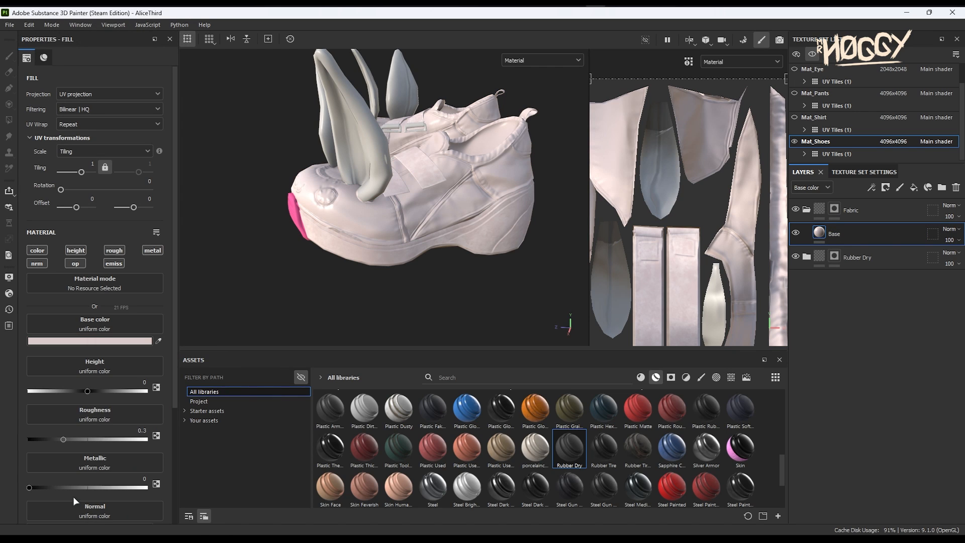
alt+drag(287, 303, 284, 282)
click(127, 440)
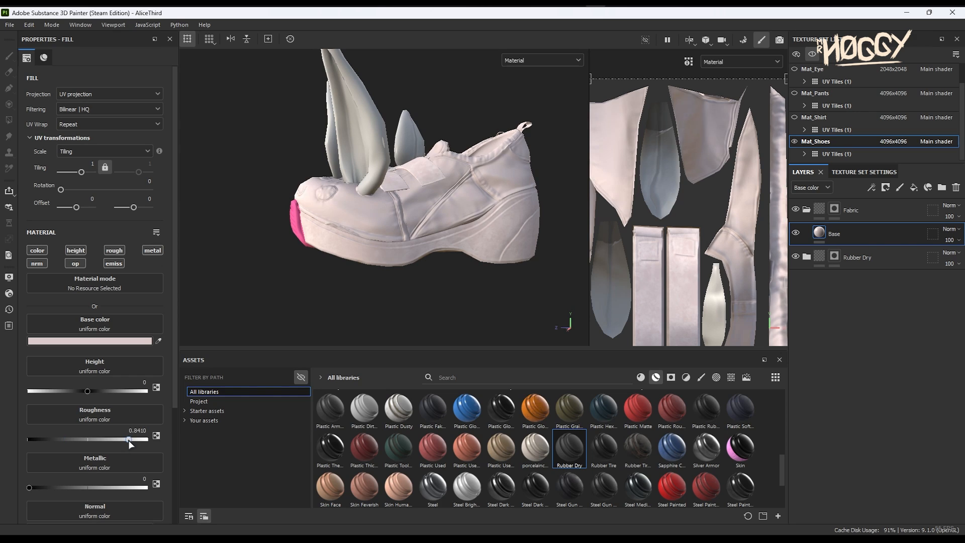
drag(128, 440, 128, 439)
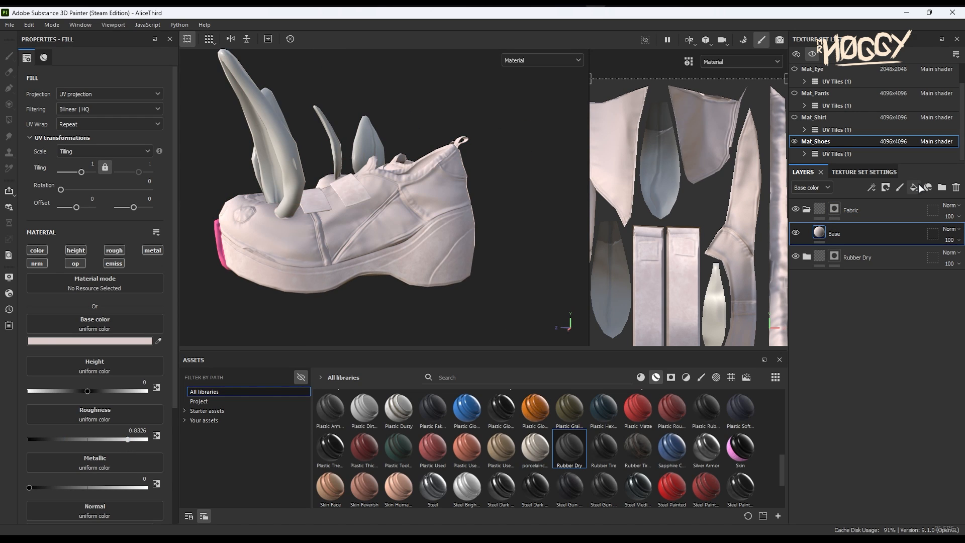
Step: Add a fill layer above the fabric Base that affects only height, and assign the Checker 1 texture to it
click(915, 187)
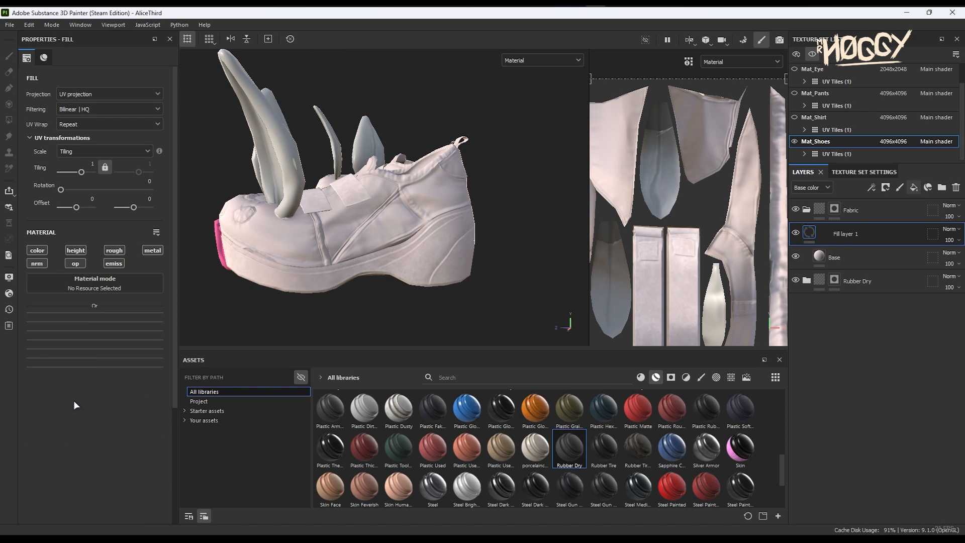
click(72, 251)
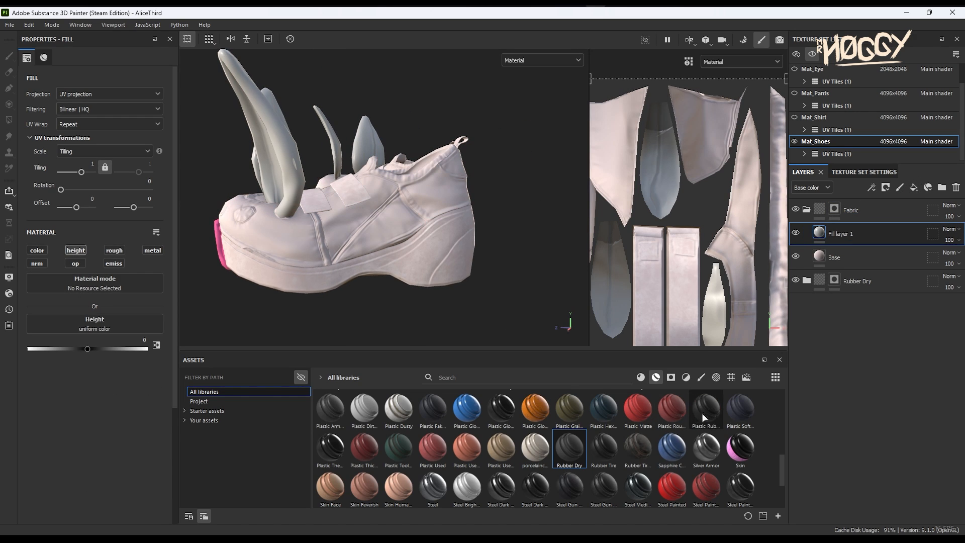
click(234, 410)
drag(569, 485, 103, 321)
Step: Set the checker height layer's pattern tiling to 12, its UV tiling to 16 and its rotation to 45
click(130, 457)
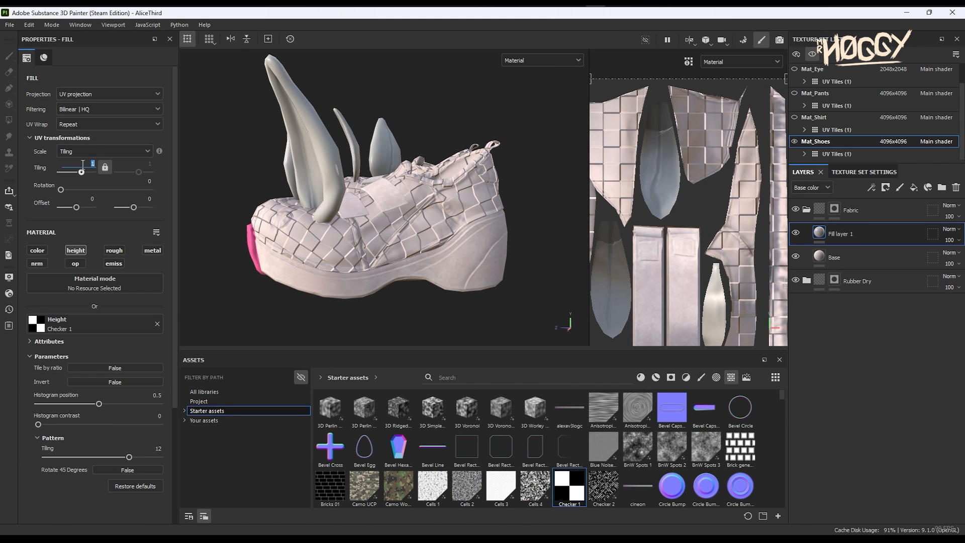
text(8)
click(150, 182)
text(45)
click(87, 166)
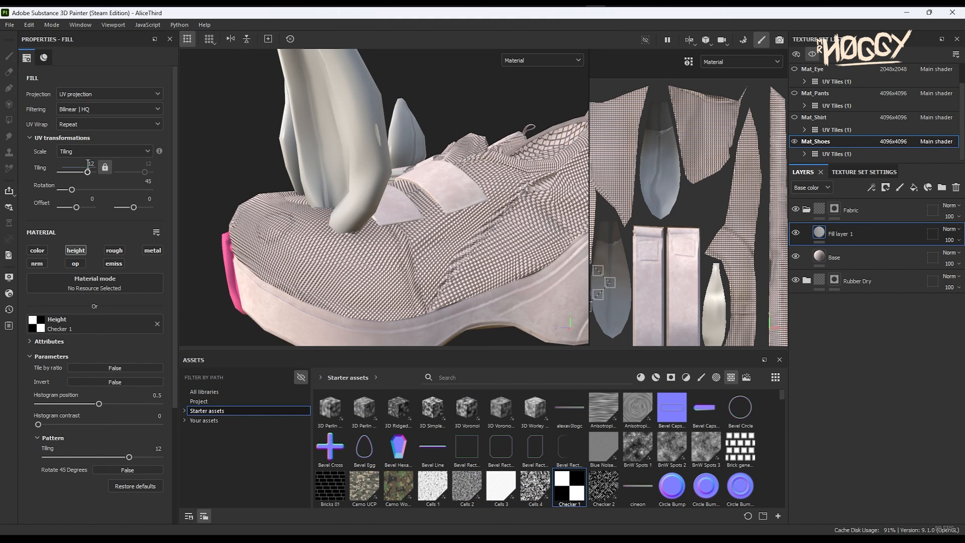
text(16)
key(Return)
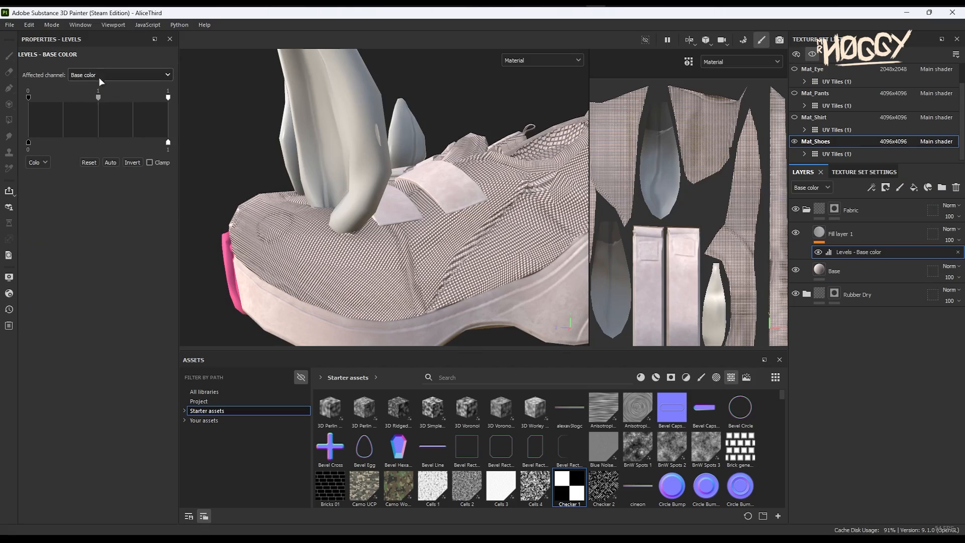
Step: Set the checker layer's Levels to affect the height channel and reduce the output white level to soften the pattern
click(99, 75)
click(90, 95)
drag(167, 142, 112, 140)
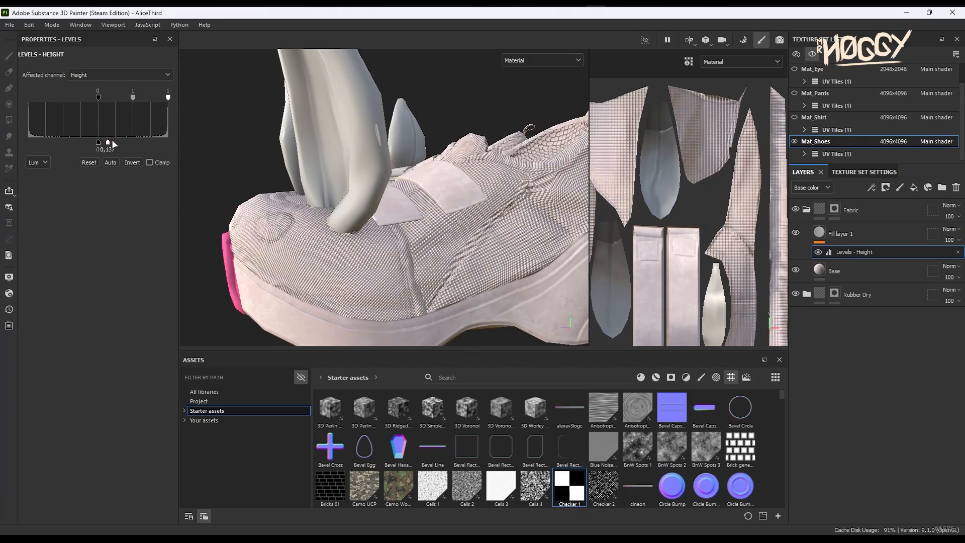
Step: Add a Warp filter to the checker height layer with an intensity of about 0.166
right_click(849, 244)
click(875, 412)
click(116, 113)
click(119, 208)
mouse_move(46, 191)
mouse_down()
mouse_move(82, 191)
mouse_move(56, 190)
mouse_up()
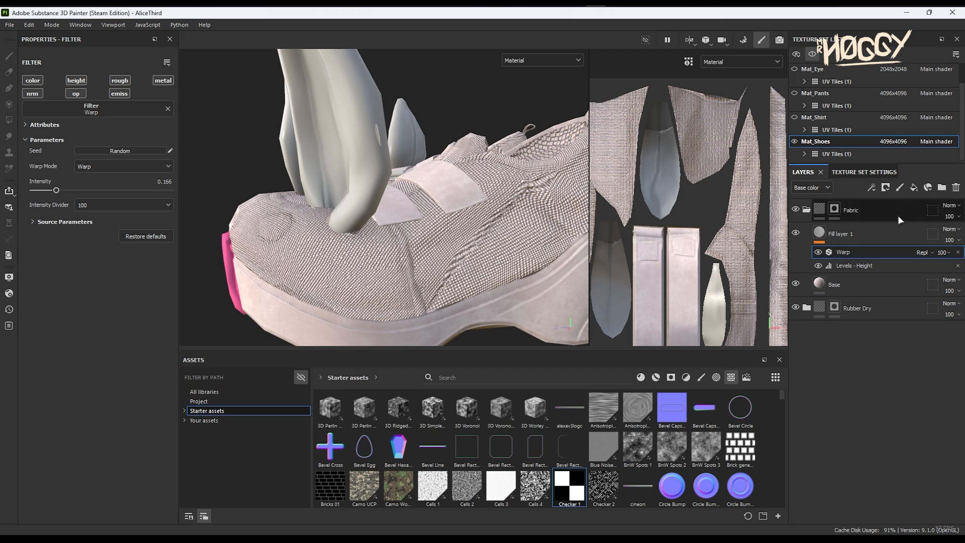
Step: Rename the checker height fill layer to Weave
double_click(860, 233)
key(Caps_Lock)
text(WeVE)
key(Caps_Lock)
key(BackSpace)
key(BackSpace)
text(ave)
key(Return)
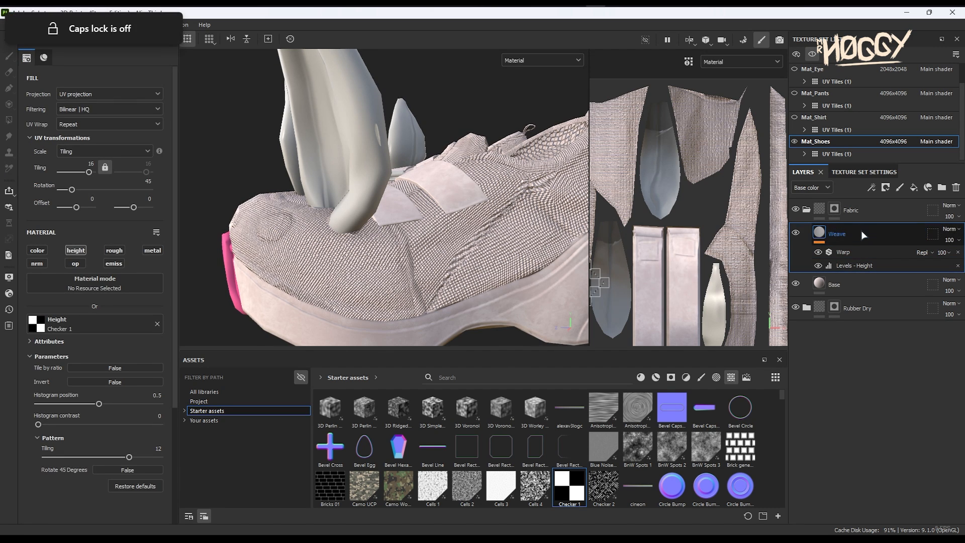
Step: Fine-tune the Weave layer's height Levels by lowering the input white and slightly reducing the output white
scroll(452, 261, down, 3)
alt+drag(467, 257, 445, 263)
click(854, 265)
drag(168, 96, 155, 98)
drag(118, 142, 115, 142)
click(844, 233)
alt+drag(410, 192, 427, 196)
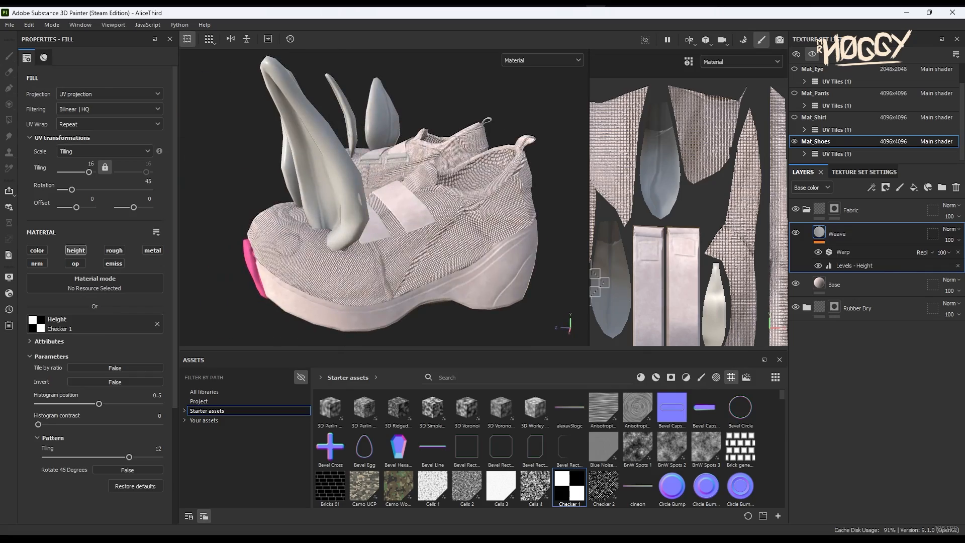
Step: Add the bunny ears to the Fabric folder's mask
click(834, 209)
click(302, 161)
alt+drag(301, 161, 432, 211)
click(265, 198)
alt+drag(266, 198, 678, 201)
Step: Switch the Weave layer to tri-planar projection and set its tiling to 64
click(844, 234)
click(109, 94)
click(80, 125)
click(91, 182)
text(32)
key(Return)
click(90, 183)
text(64)
key(Return)
scroll(241, 216, down, 3)
alt+drag(241, 216, 329, 223)
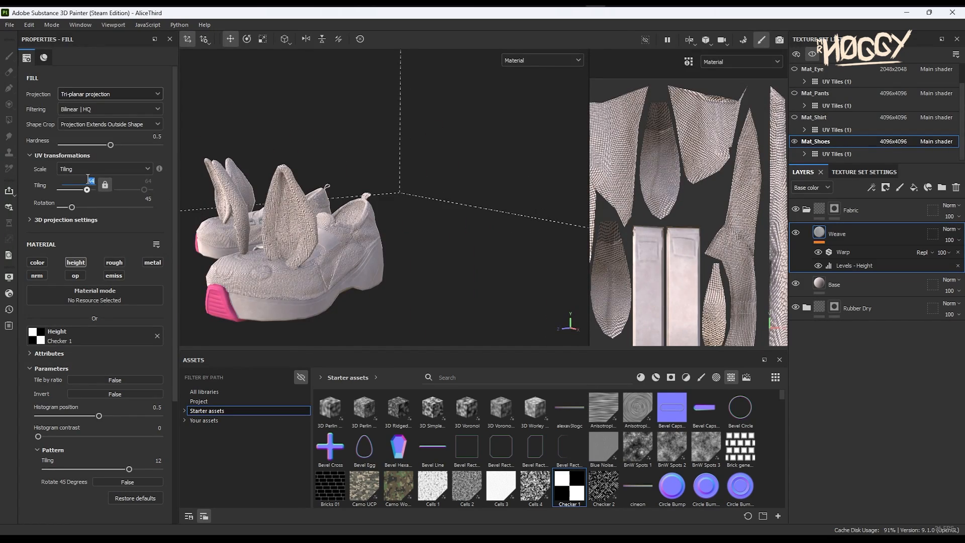
Step: Add a color-only fill layer named Pink above Weave, with its base color sampled from the hot pink toe piece
click(912, 189)
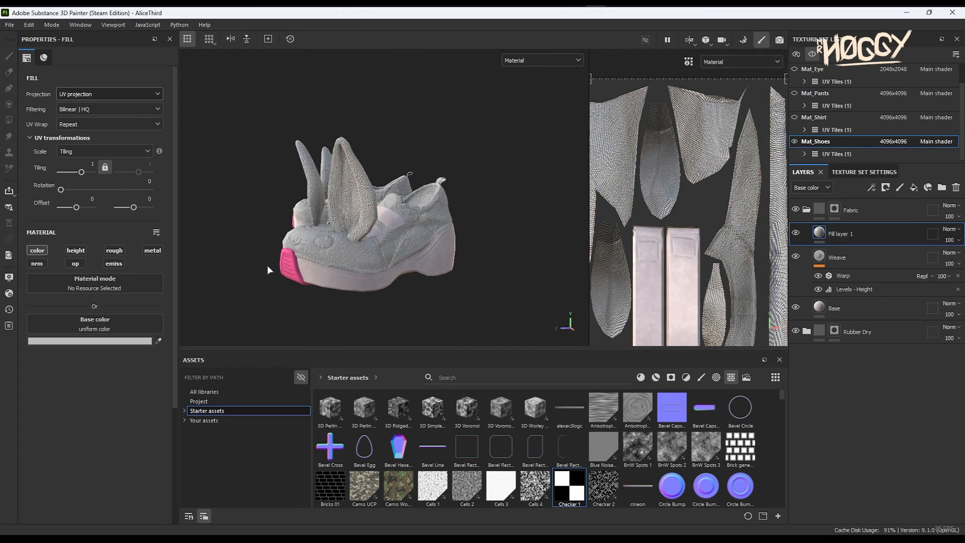
key(c)
click(159, 341)
click(312, 280)
double_click(830, 234)
text(Pink)
key(Return)
Step: Add a black mask to the Pink layer
click(818, 265)
click(511, 353)
right_click(844, 234)
click(889, 21)
Step: Reveal the Pink layer on individual shoe pieces using Polygon Fill in UV chunk mode
alt+drag(271, 171, 437, 187)
click(271, 196)
key(4)
mouse_move(271, 196)
alt+mouse_down()
mouse_move(362, 206)
mouse_move(273, 201)
alt+mouse_up()
alt+middle_drag(274, 201, 345, 251)
scroll(346, 251, up, 3)
scroll(346, 251, down, 3)
alt+drag(346, 252, 351, 221)
click(105, 57)
alt+drag(467, 242, 452, 281)
click(381, 254)
click(387, 248)
key(m)
Step: Mask the Pink layer with a color selection of the pink ID color, raising its tolerance and lowering its hardness
right_click(834, 232)
click(855, 36)
click(152, 176)
click(429, 224)
alt+drag(429, 224, 402, 293)
drag(82, 144, 109, 144)
drag(169, 124, 114, 125)
alt+drag(467, 181, 443, 181)
alt+drag(446, 221, 423, 198)
click(834, 233)
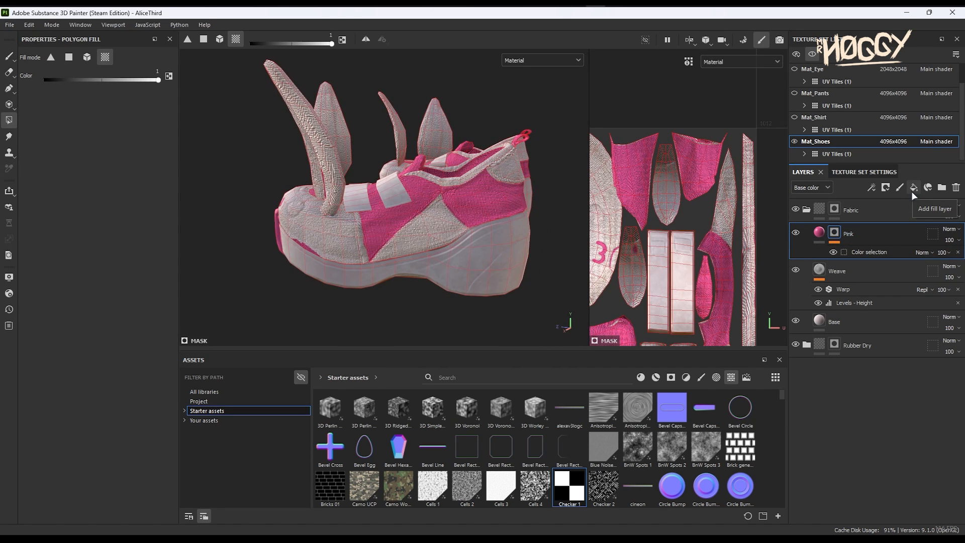
Step: Add a fill layer above Pink and name it Teal
click(911, 191)
double_click(857, 237)
text(Teal)
key(Return)
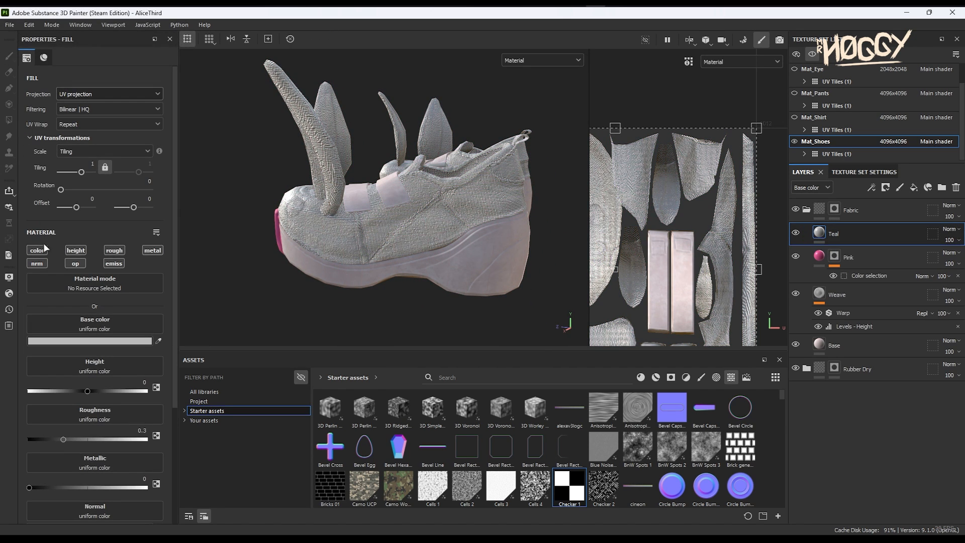
Step: Limit the Teal layer to the color channel and set its base color to a bright teal
click(90, 340)
click(216, 427)
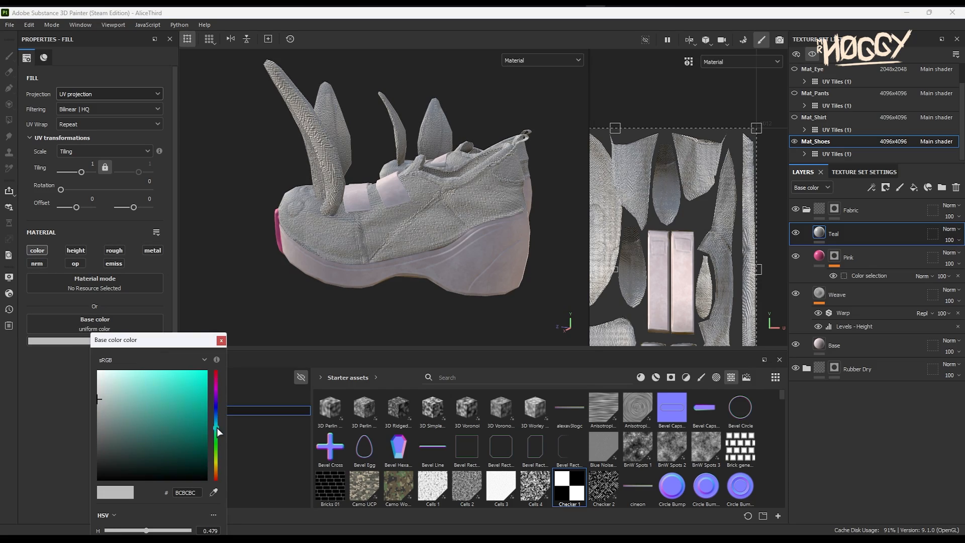
click(170, 391)
click(221, 340)
Step: Add a black mask to the Teal layer and fill the shoe's collar trim in it
right_click(844, 234)
click(845, 41)
click(496, 154)
mouse_move(355, 196)
alt+mouse_down()
mouse_move(547, 216)
mouse_move(514, 177)
mouse_move(436, 196)
alt+mouse_up()
alt+drag(294, 198, 411, 206)
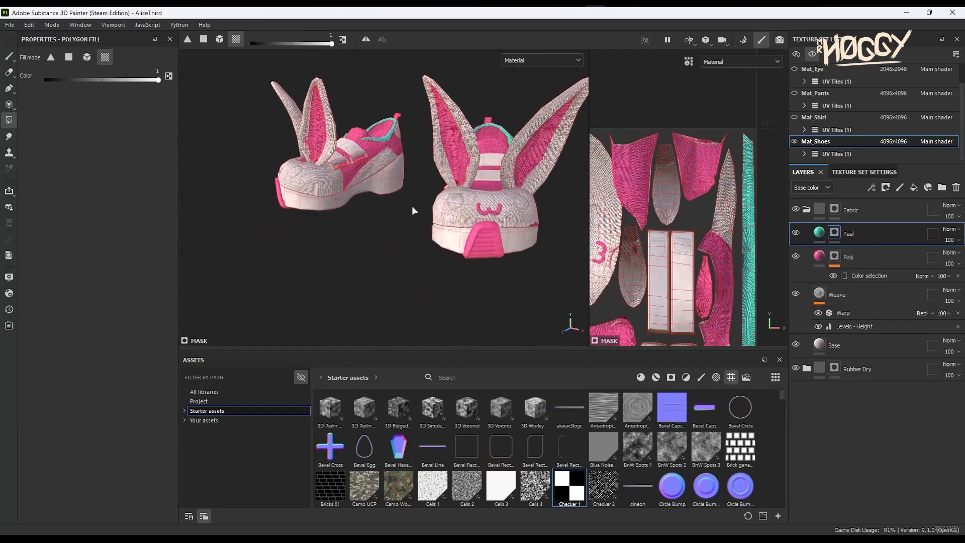
Step: Add a color-only fill layer above Teal with the near-black base color 211C1C
alt+middle_drag(411, 206, 325, 211)
scroll(417, 228, up, 3)
alt+drag(393, 200, 485, 211)
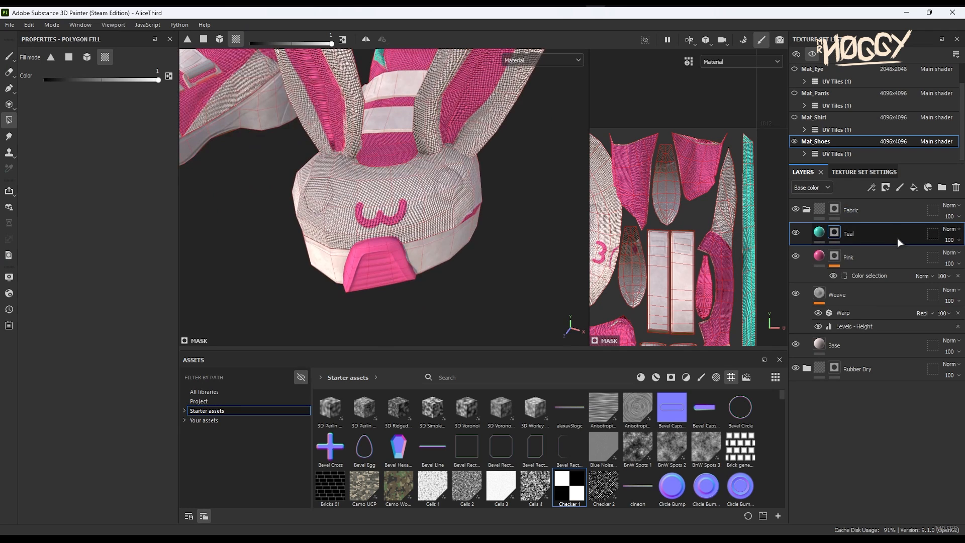
click(913, 187)
click(57, 341)
click(115, 470)
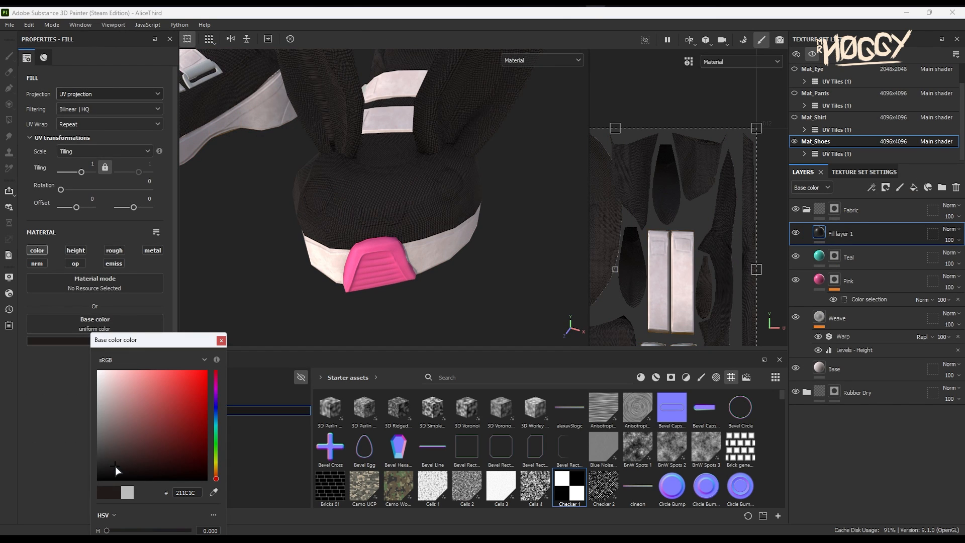
click(223, 340)
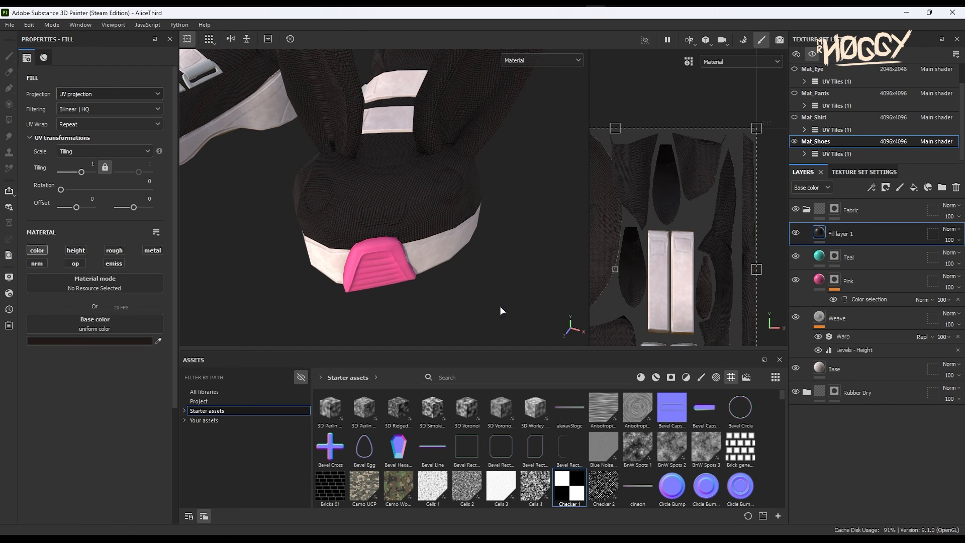
Step: Mask the near-black layer with a color selection of the bunny eyes' ID color and name the layer Black
right_click(837, 234)
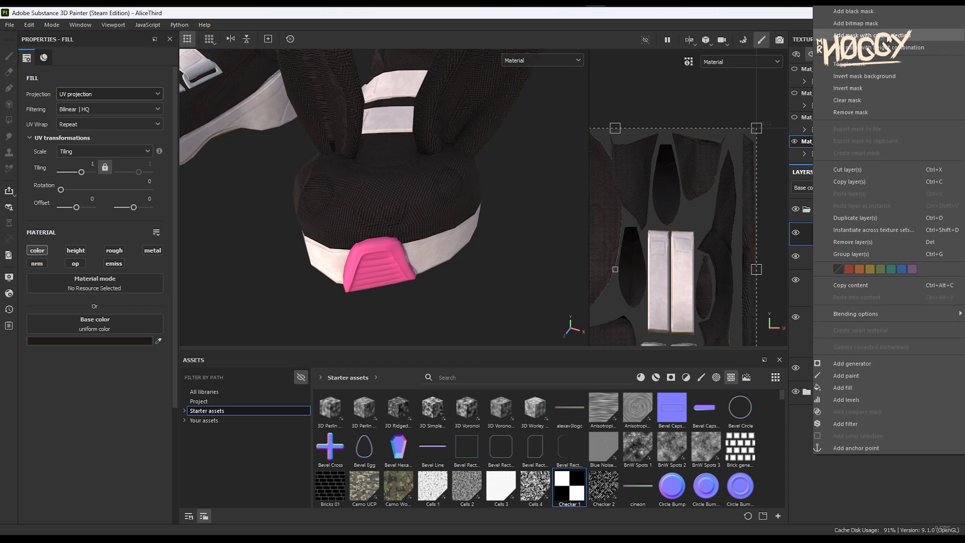
click(863, 37)
click(146, 178)
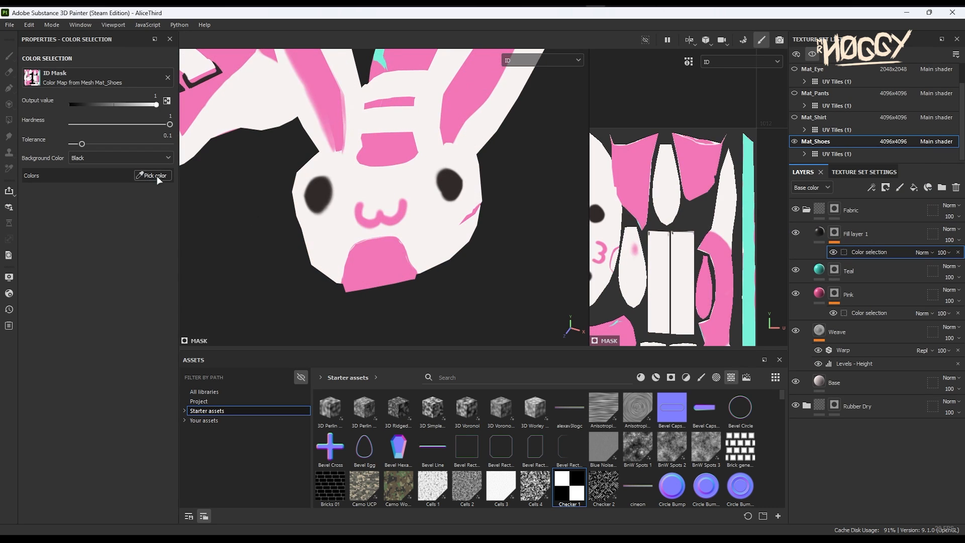
click(324, 202)
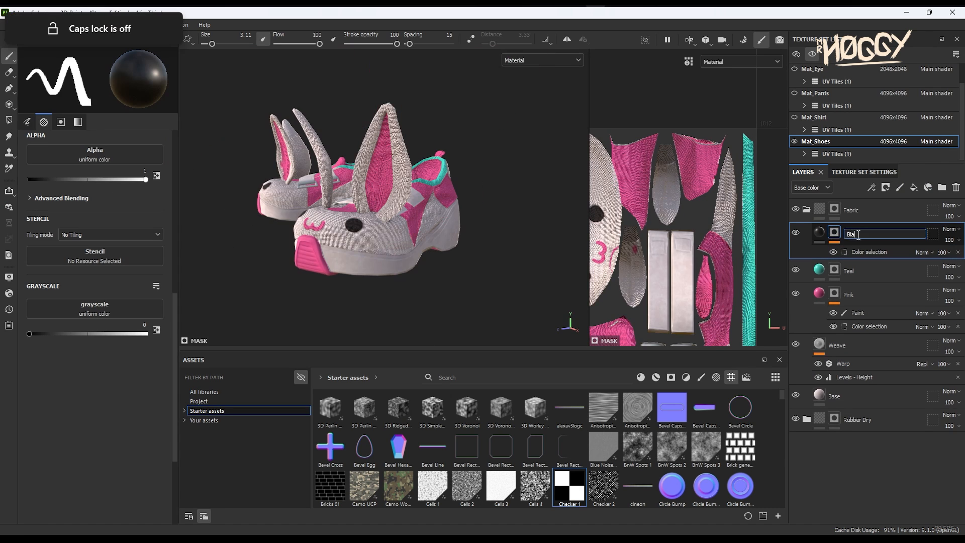
key(Return)
Step: Add a color-only fill layer above Black and set its base color to dark purple
click(914, 188)
click(58, 340)
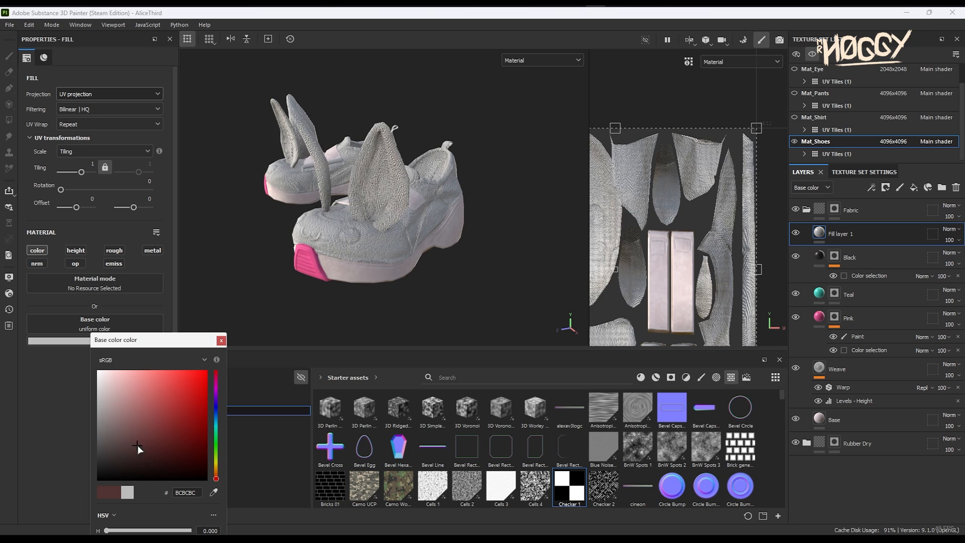
click(216, 379)
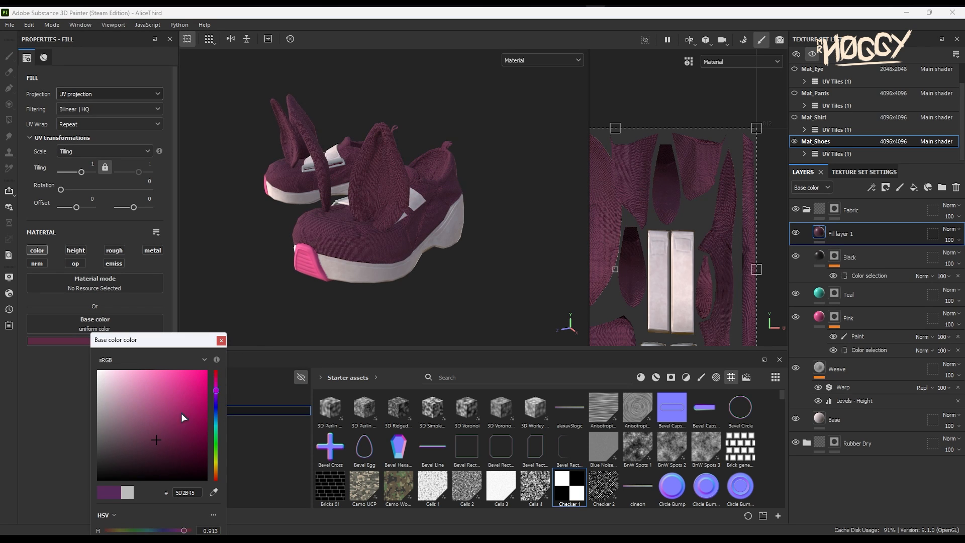
click(220, 340)
Step: Set the dark purple layer's blending mode to Multiply and rename it to AO
click(950, 228)
click(924, 40)
double_click(844, 233)
text(AO)
key(Return)
Step: Add a black mask to the AO layer with a fill using the Mat_Shoes ambient occlusion map
right_click(864, 236)
click(854, 27)
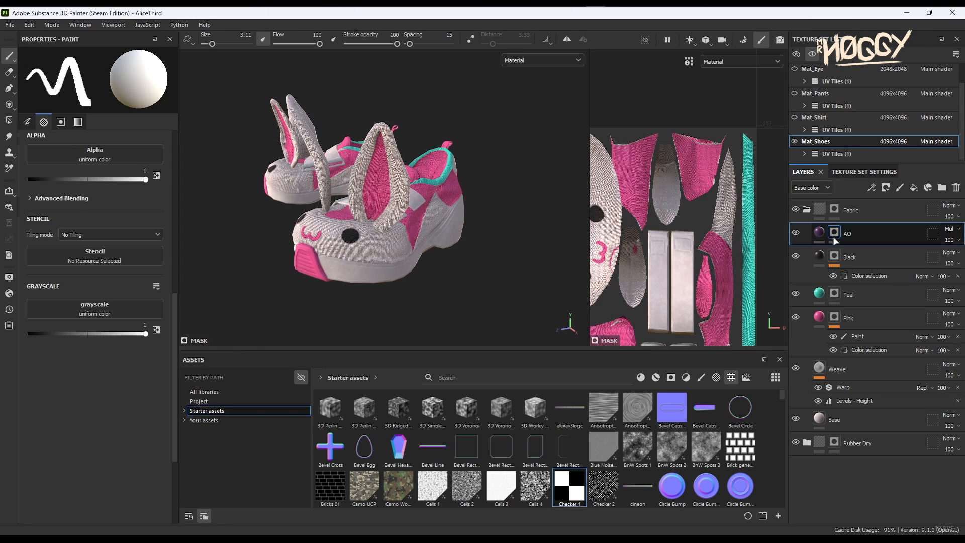
click(206, 401)
drag(467, 410, 94, 143)
right_click(834, 235)
click(847, 339)
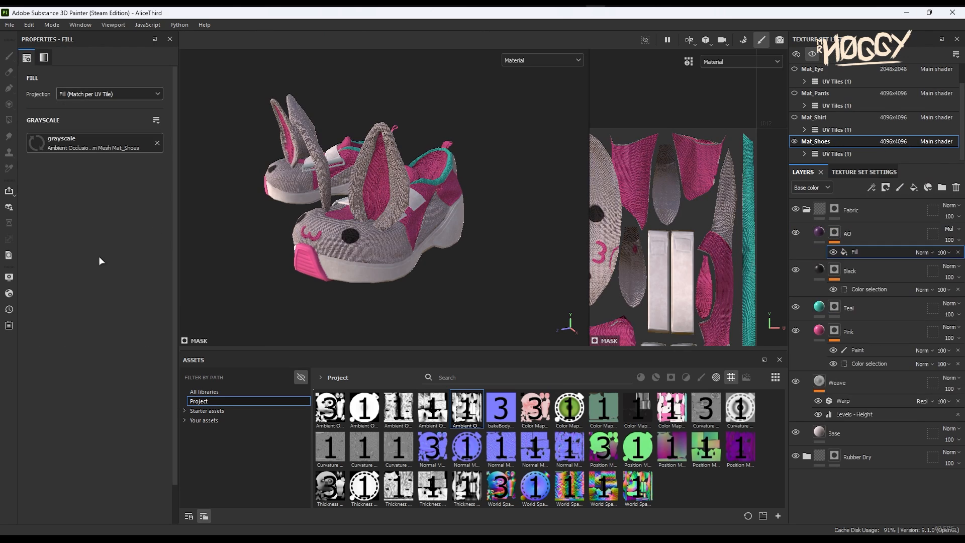
Step: Add inverted Levels to the AO mask, with the midtone at about 3.158 and the output black at about 0.687
right_click(834, 234)
click(855, 427)
click(132, 146)
alt+drag(494, 219, 454, 236)
key(c)
drag(98, 80, 108, 80)
drag(168, 126, 125, 127)
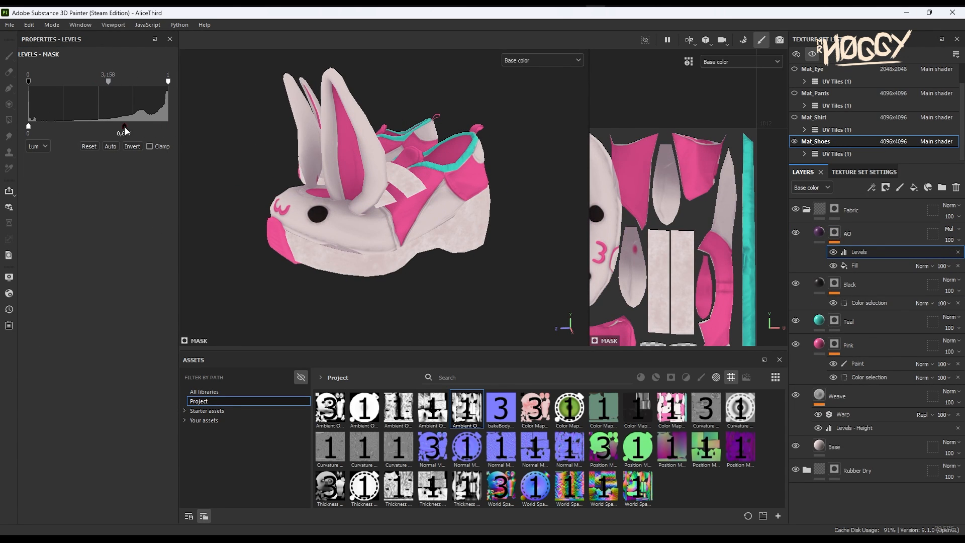
Step: Shift the AO layer's base color hue from purple toward a dark reddish pink
click(818, 232)
click(90, 338)
click(214, 373)
click(220, 340)
mouse_move(361, 206)
alt+mouse_down()
mouse_move(450, 196)
mouse_move(351, 193)
alt+mouse_up()
Step: Tighten the AO mask's Levels input range to about 0.129 for black and 0.957 for white
click(834, 233)
click(866, 250)
mouse_move(168, 82)
mouse_down()
mouse_move(145, 84)
mouse_move(162, 81)
mouse_up()
mouse_move(28, 81)
mouse_down()
mouse_move(80, 75)
mouse_move(45, 79)
mouse_up()
alt+drag(427, 221, 425, 204)
scroll(424, 206, down, 3)
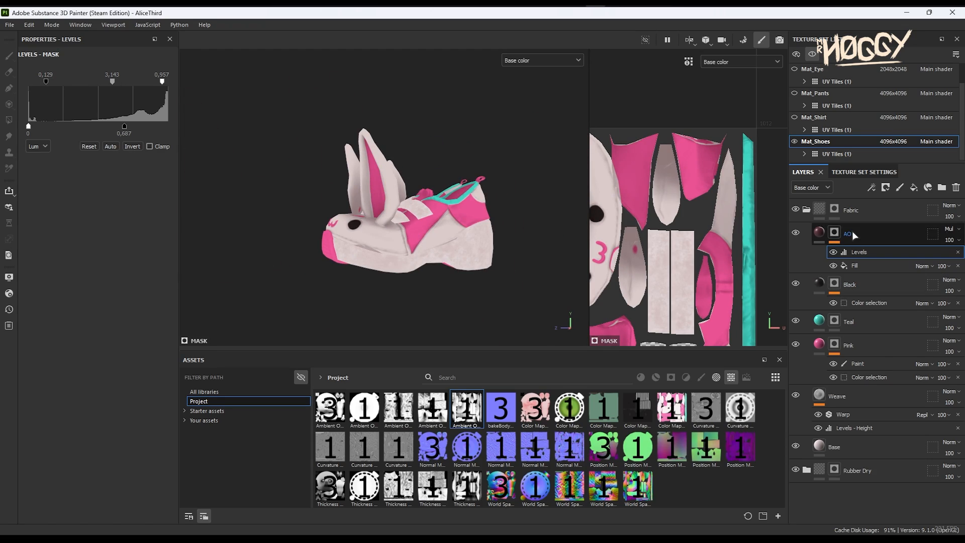
Step: Lower the AO mask's Levels input white to about 0.899 and its output black to about 0.565
key(m)
alt+drag(446, 249, 485, 217)
key(c)
key(m)
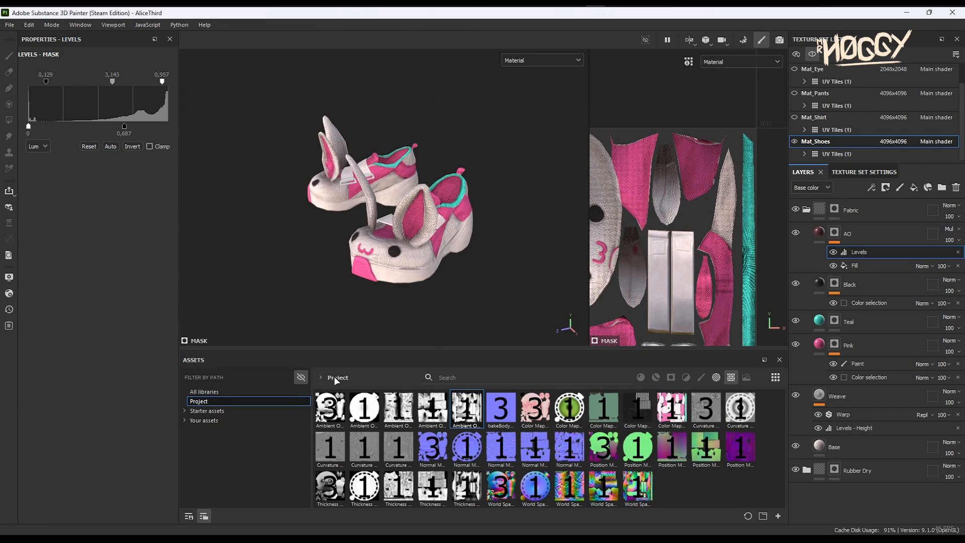
key(c)
drag(162, 81, 154, 81)
drag(124, 126, 107, 125)
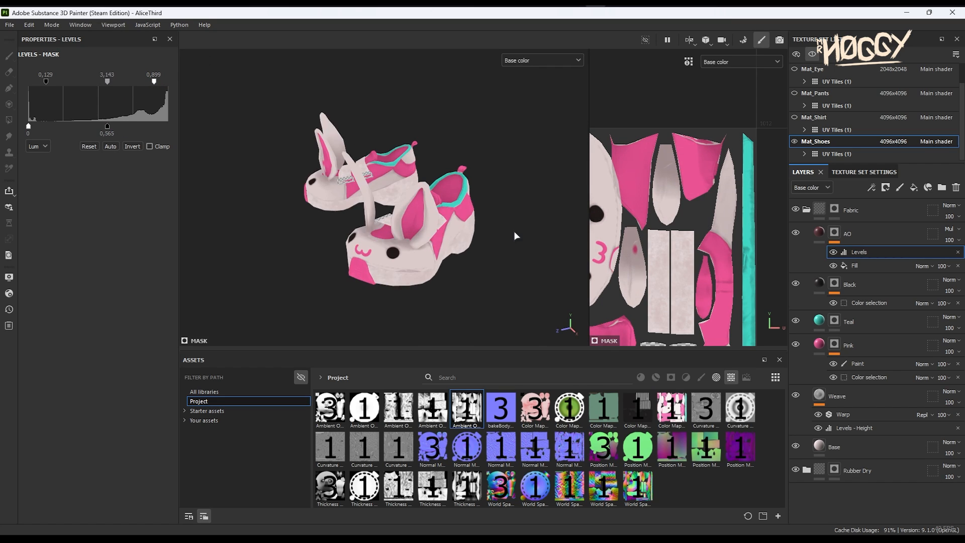
key(m)
Step: Add the Plastic Glossy smart material above the Fabric folder and mask it to the strap buckles
alt+drag(515, 237, 393, 251)
alt+right_drag(393, 251, 446, 252)
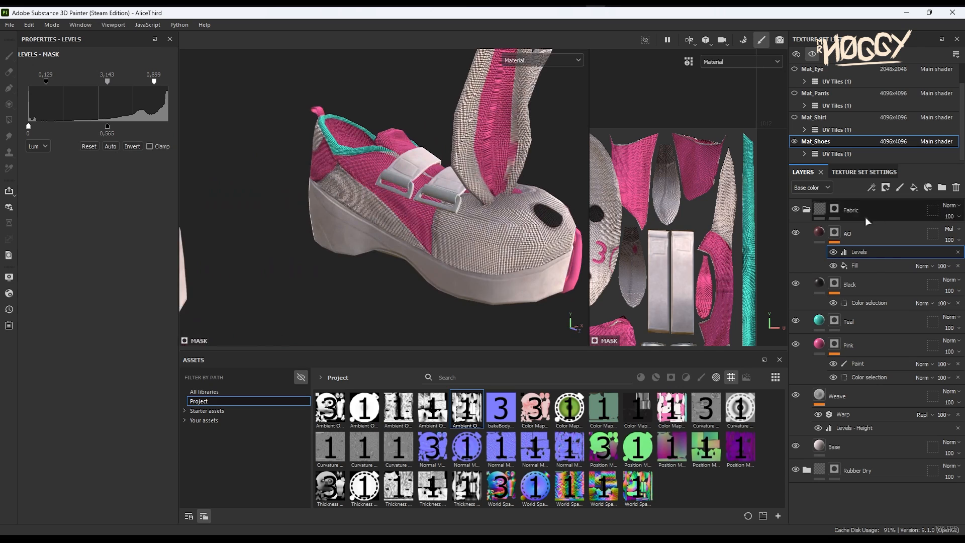
click(806, 210)
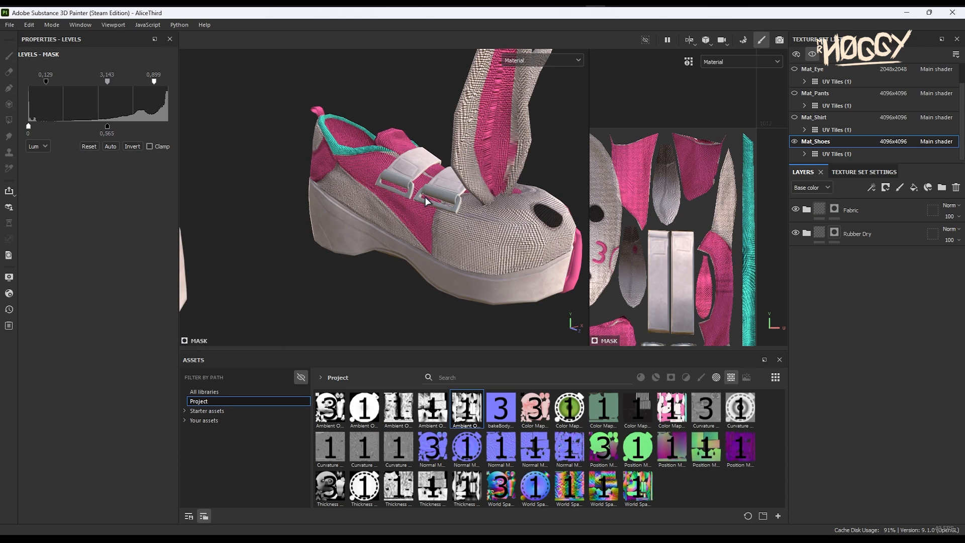
click(854, 210)
click(203, 391)
click(655, 378)
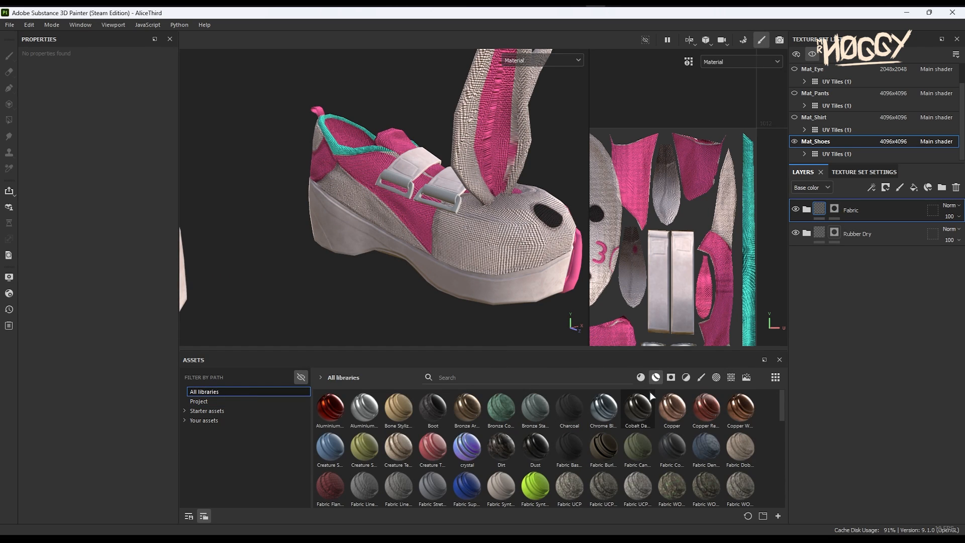
scroll(442, 442, down, 5)
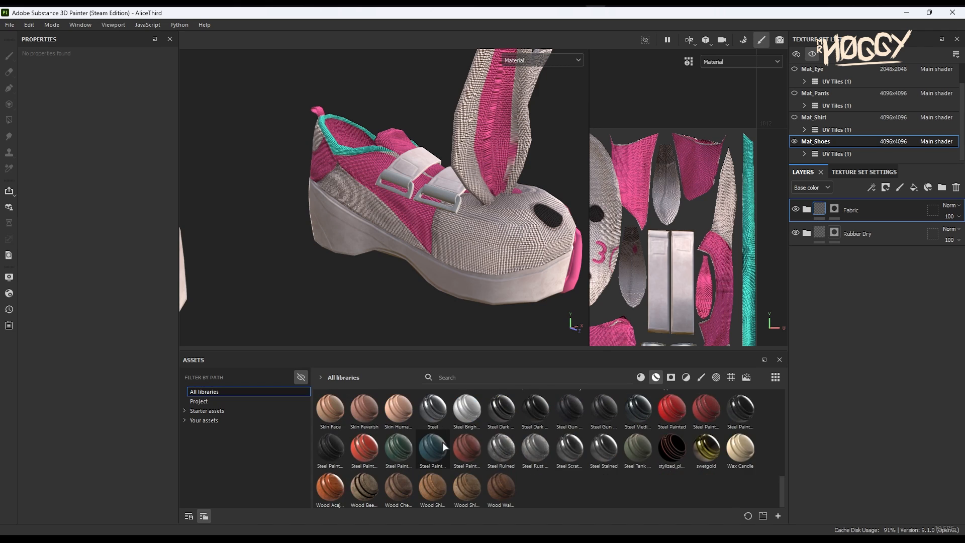
drag(782, 483, 800, 460)
scroll(535, 443, up, 1)
mouse_move(472, 448)
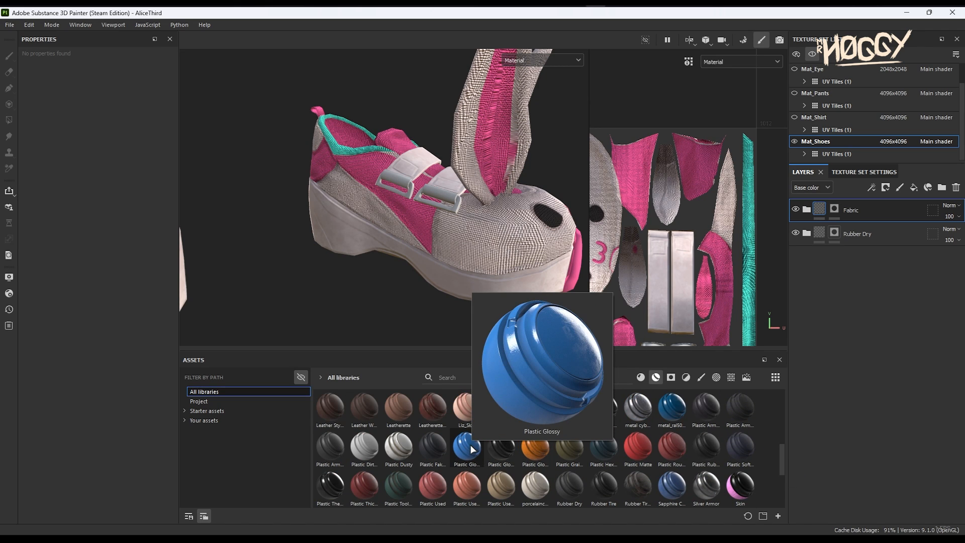
drag(473, 449, 857, 201)
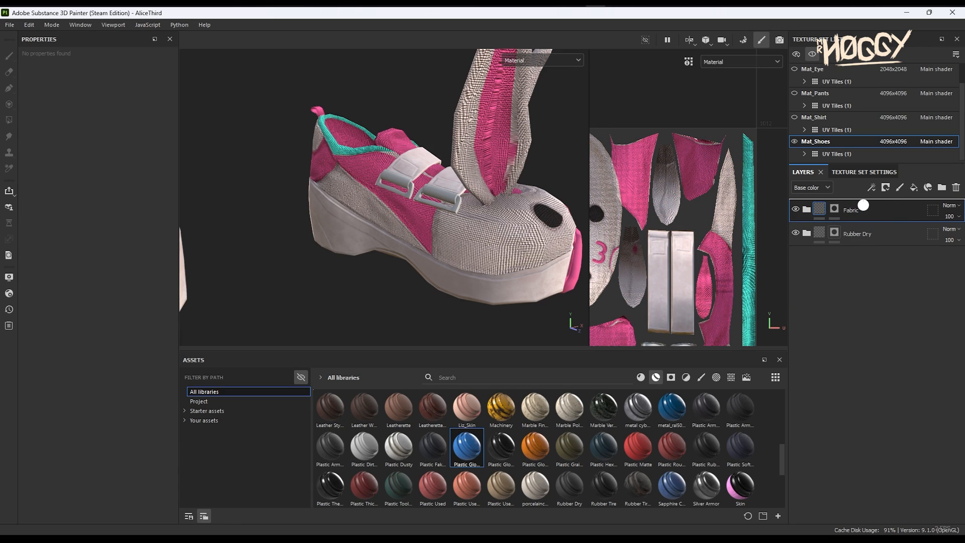
right_click(838, 209)
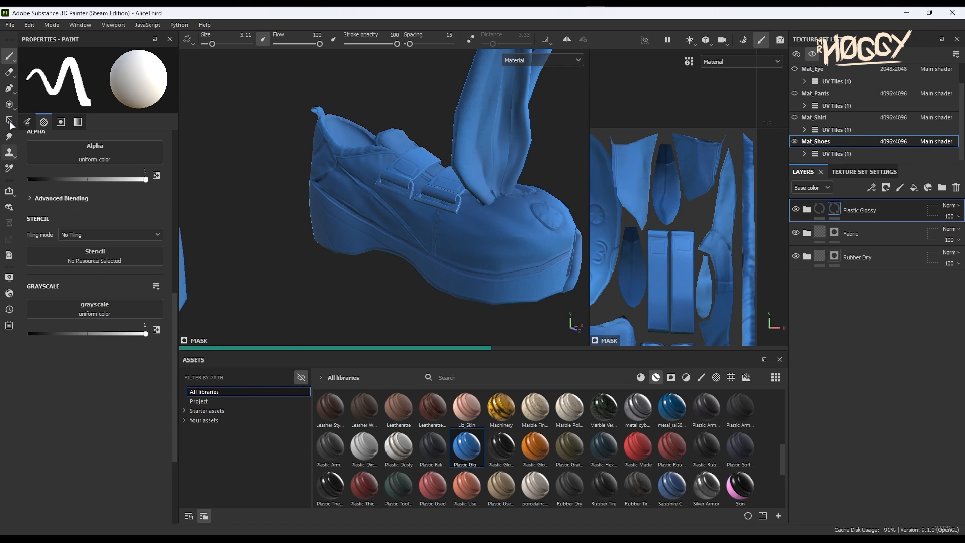
Step: Set the Plastic Base layer's base color to near-black and its roughness to about 0.37
click(806, 206)
click(849, 291)
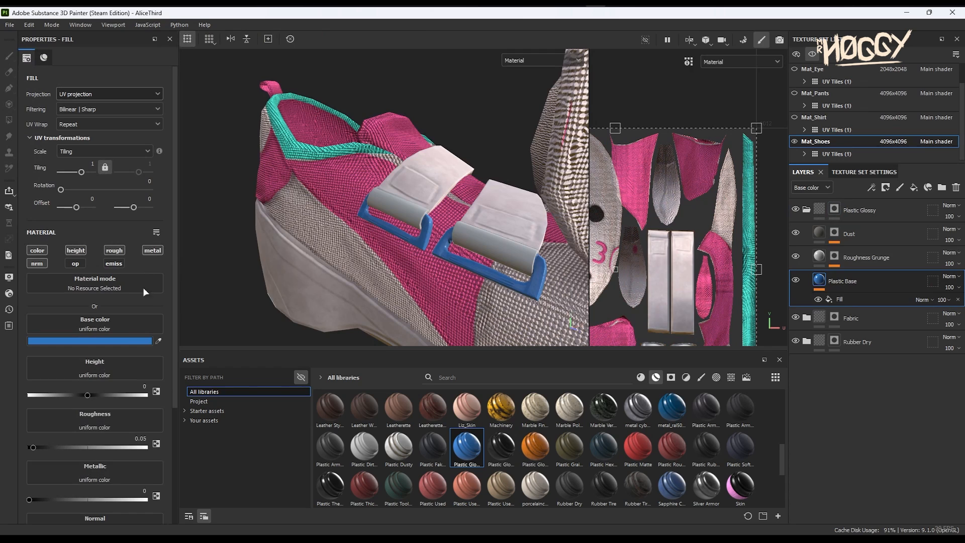
click(101, 341)
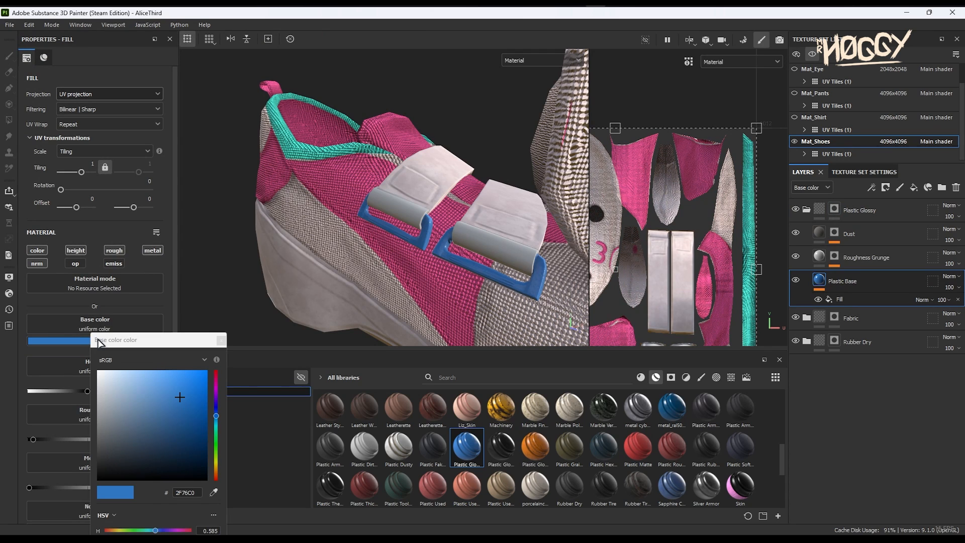
click(123, 467)
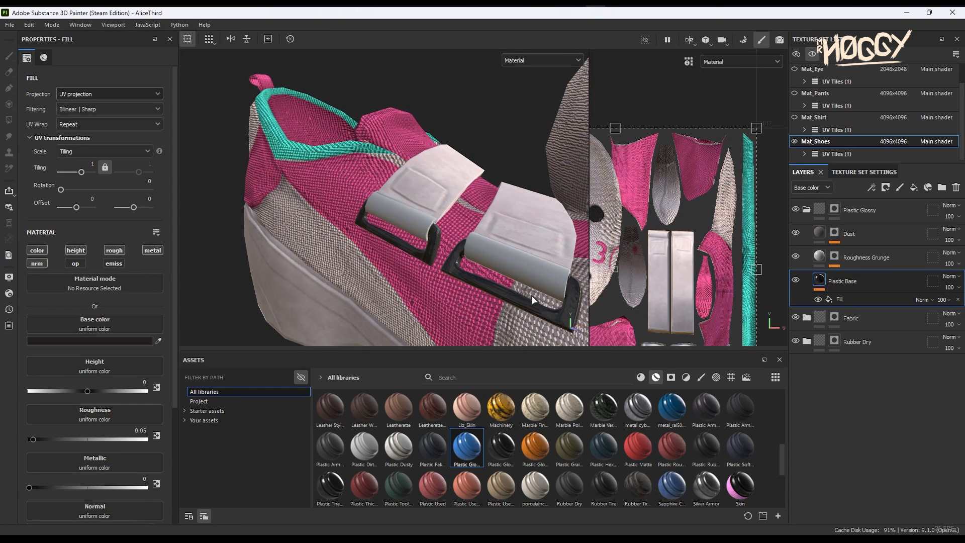
drag(33, 438, 71, 438)
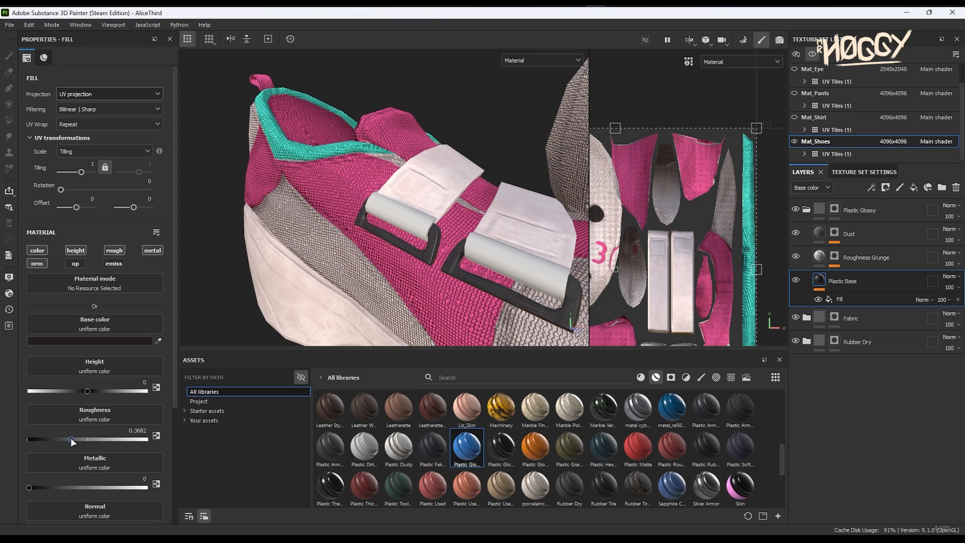
Step: Raise the Plastic Base layer's roughness to about 0.42 and collapse the Plastic Glossy folder
drag(74, 436, 77, 435)
mouse_move(496, 292)
shift+right_down()
mouse_move(433, 291)
mouse_move(485, 293)
shift+right_up()
alt+drag(486, 292, 383, 221)
click(805, 209)
scroll(410, 261, up, 2)
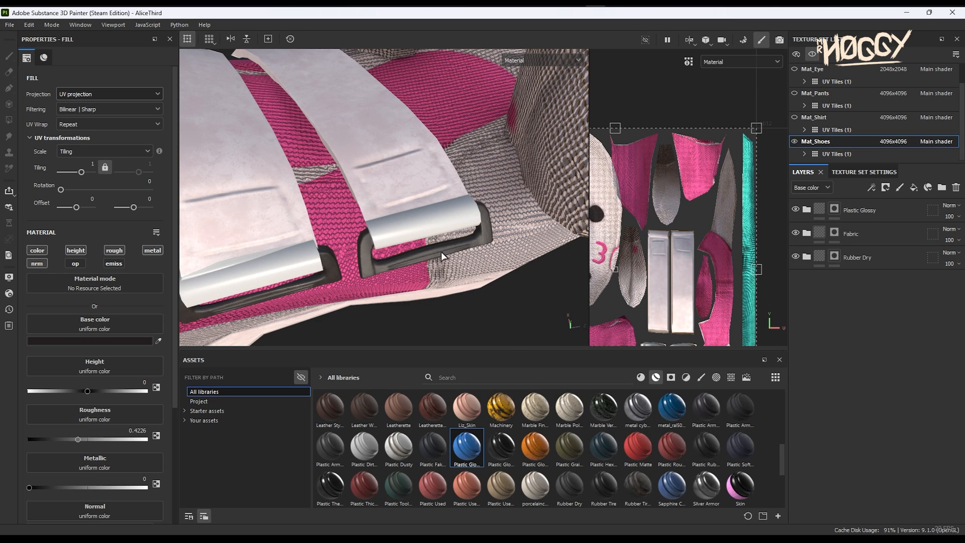
alt+drag(466, 250, 508, 236)
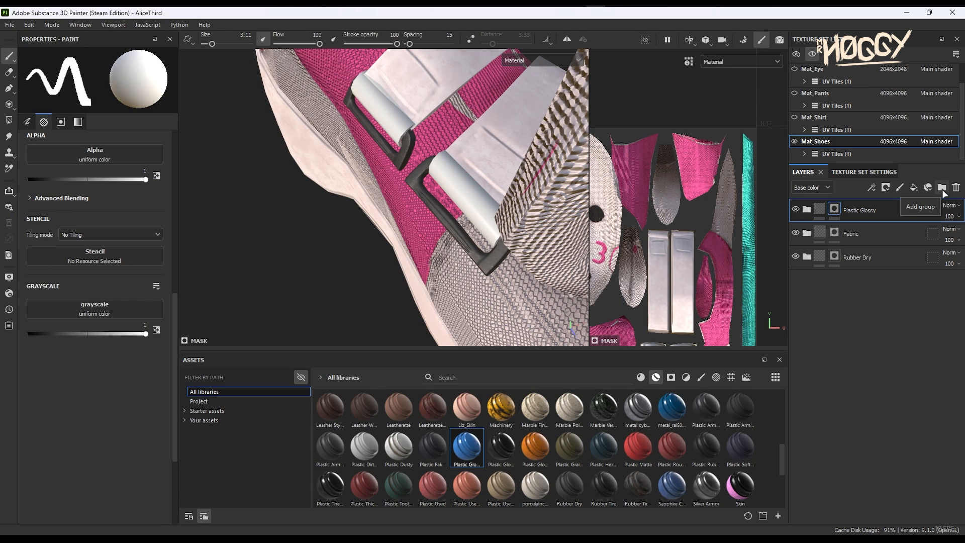
Step: Add a group named Strap above Plastic Glossy and create a fill layer inside it
click(941, 189)
double_click(839, 210)
key(Caps_Lock)
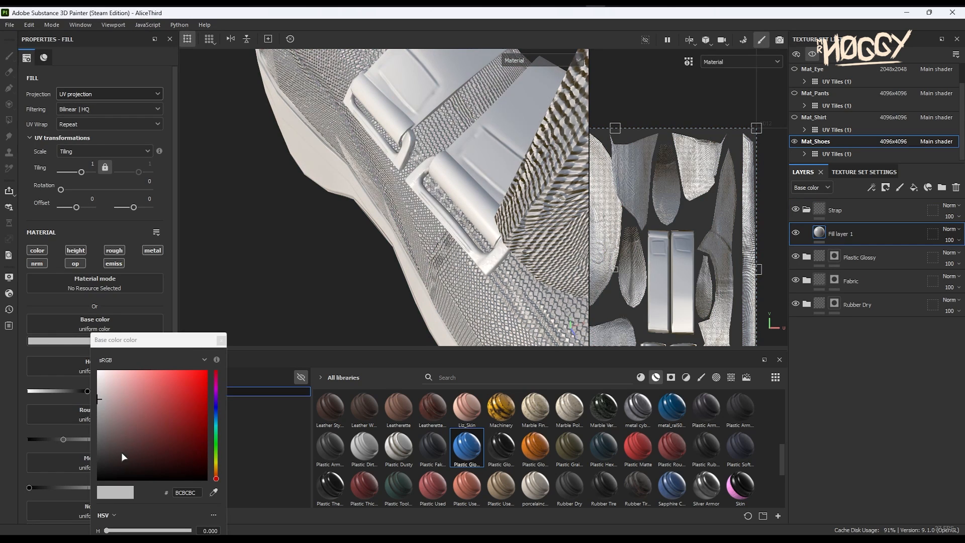
Step: Set the new fill layer's base color to a very dark gray and its roughness to about 0.81
click(111, 461)
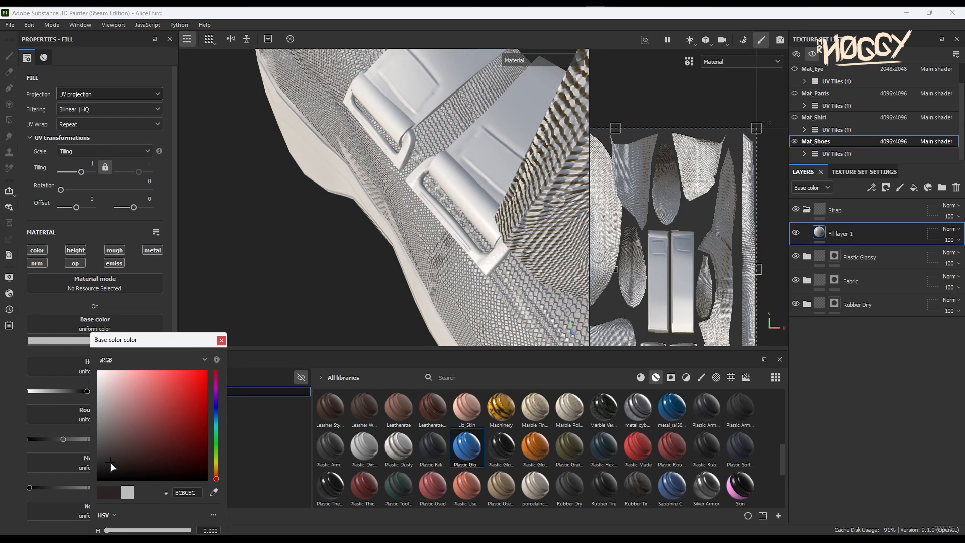
click(221, 340)
click(117, 438)
drag(119, 439, 123, 438)
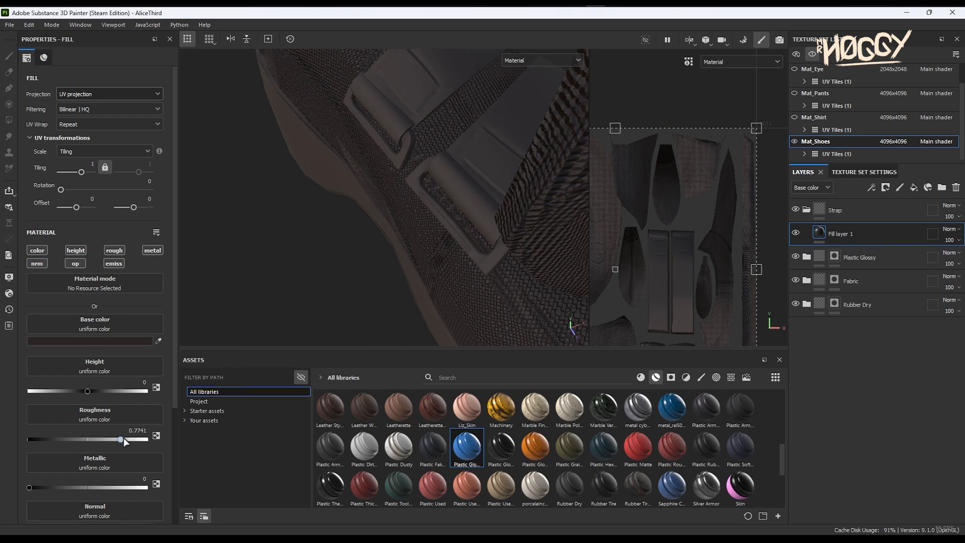
Step: Add a black mask to the Strap group and reveal both strap loops under the buckles with mesh polygon fill
click(842, 211)
right_click(843, 211)
click(870, 11)
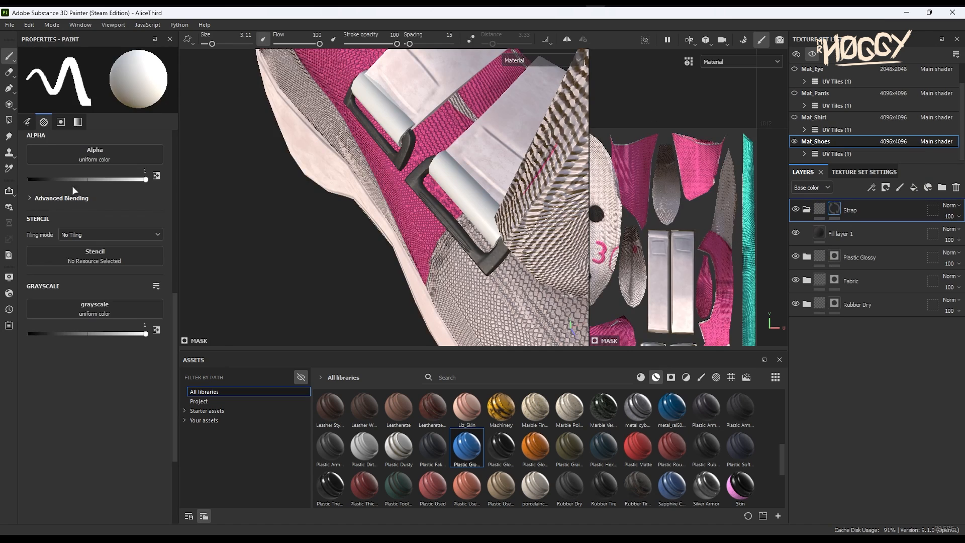
click(9, 120)
click(455, 184)
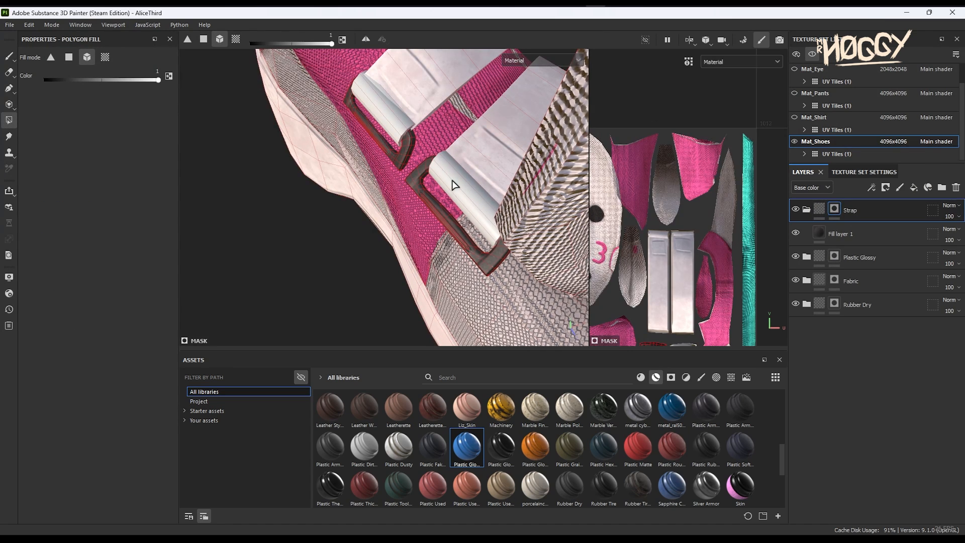
click(384, 101)
Step: Rename the fill layer in the Strap group to Base
double_click(848, 234)
key(Caps_Lock)
text(B)
key(Caps_Lock)
text(ase)
key(Return)
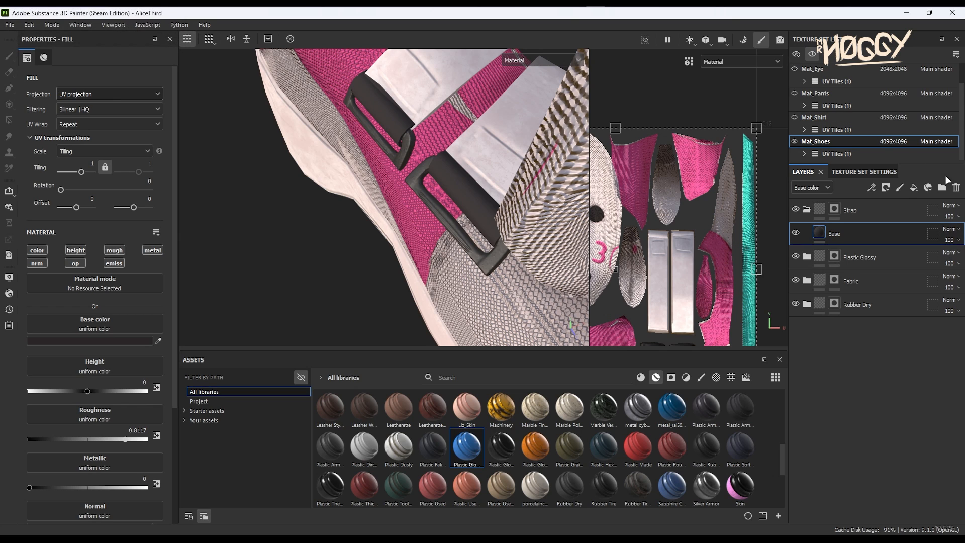
Step: Add a height-only fill layer above Base, using the Fibers 2 texture from the starter assets as its height
click(914, 186)
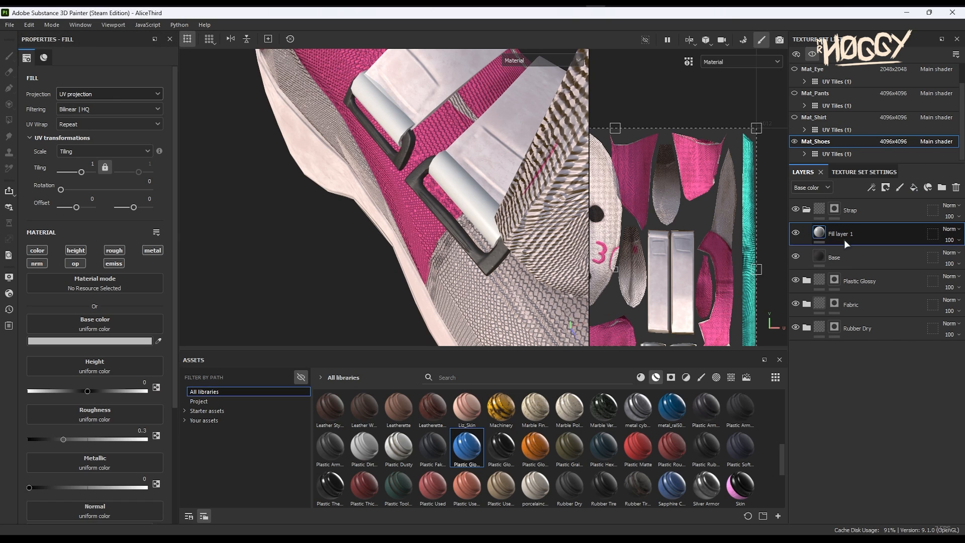
click(207, 410)
drag(375, 438, 132, 319)
click(50, 438)
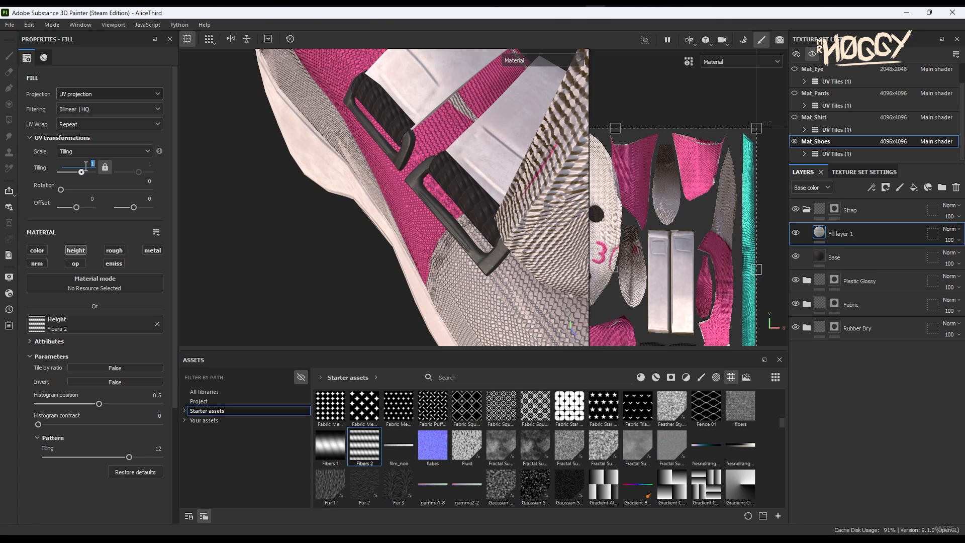
Step: Set the Fibers 2 fill layer's UV tiling to 4 and its rotation to 45 degrees
key(Return)
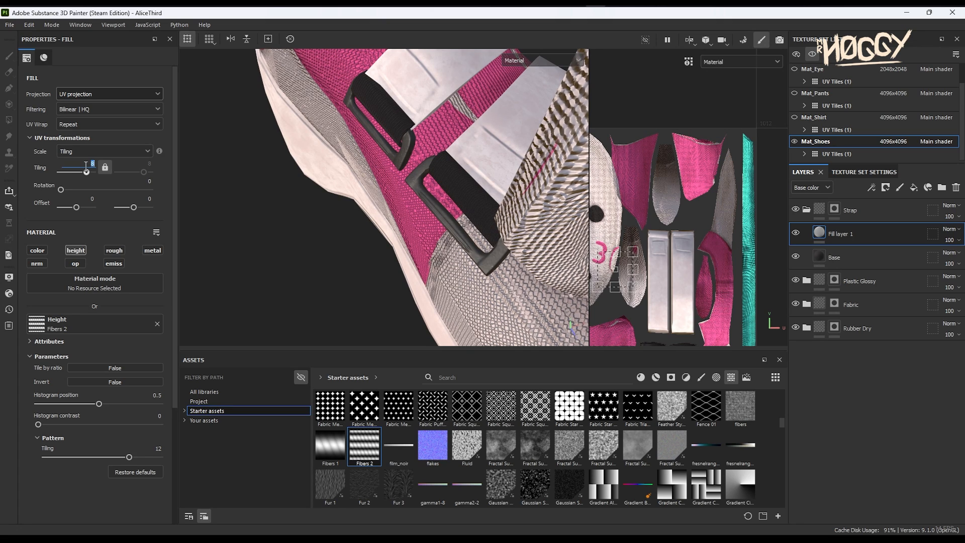
drag(86, 165, 84, 171)
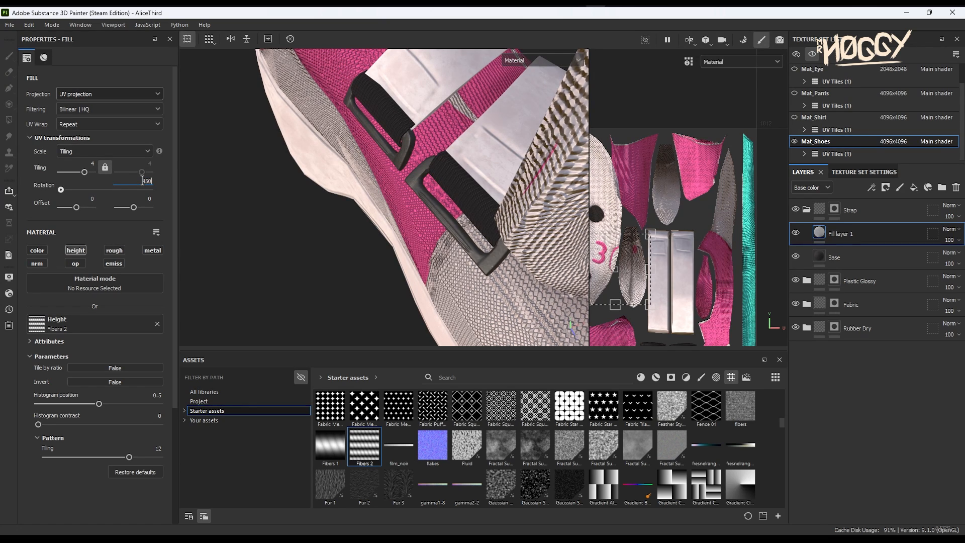
key(Return)
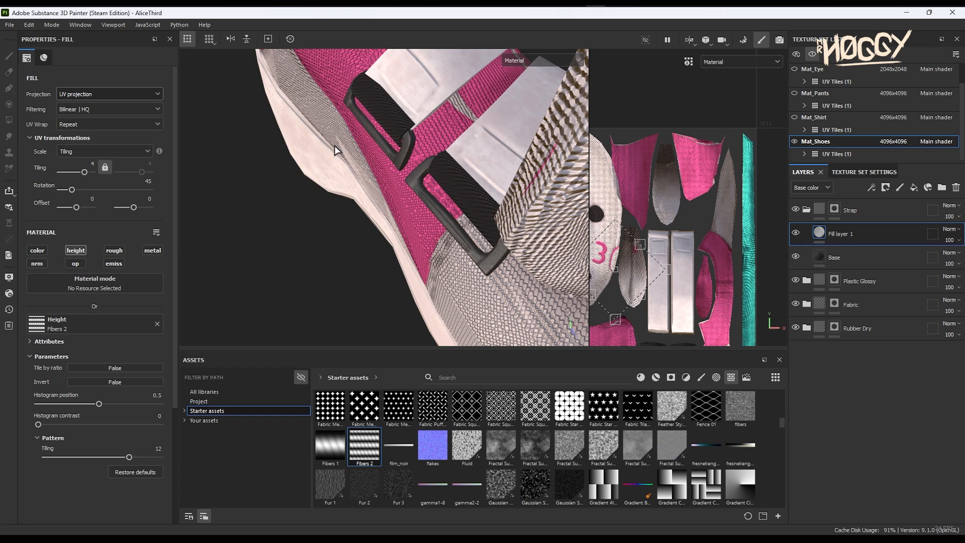
Step: Show all texture sets, inspect the shoes together with the full outfit, and save the project
scroll(336, 151, down, 10)
alt+drag(372, 164, 295, 121)
shift+right_drag(356, 146, 746, 106)
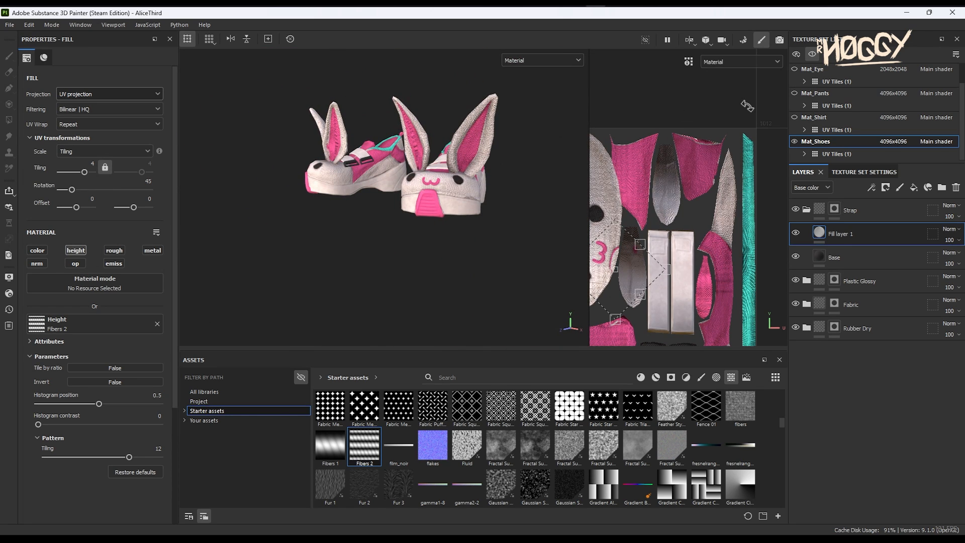
click(812, 54)
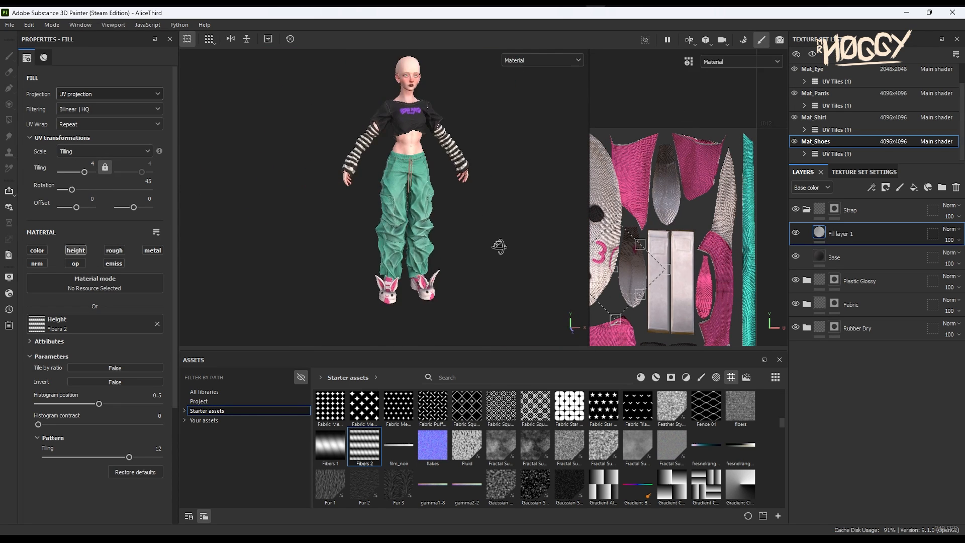
shift+right_drag(500, 246, 452, 246)
alt+drag(453, 194, 482, 187)
alt+middle_drag(416, 149, 396, 151)
alt+drag(396, 151, 440, 165)
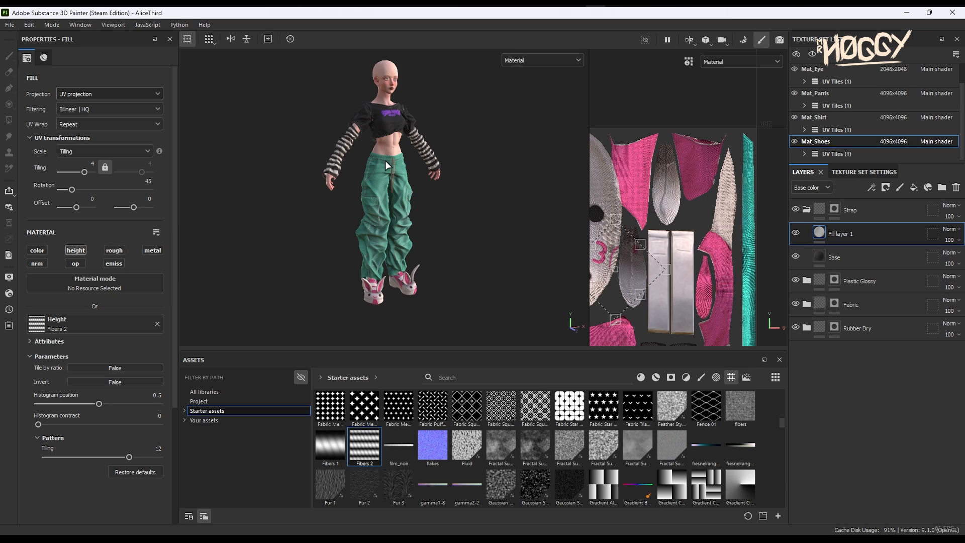
scroll(409, 147, up, 1)
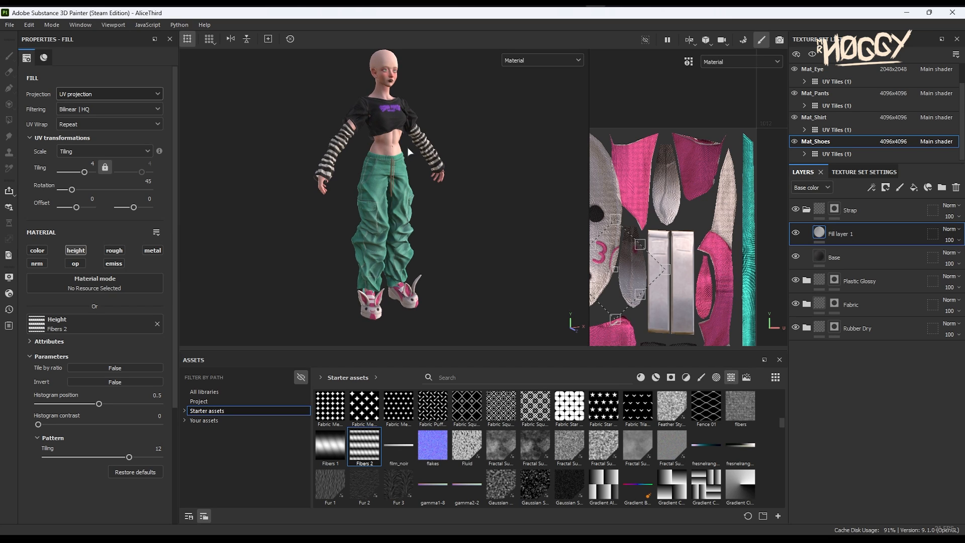
click(7, 22)
click(20, 102)
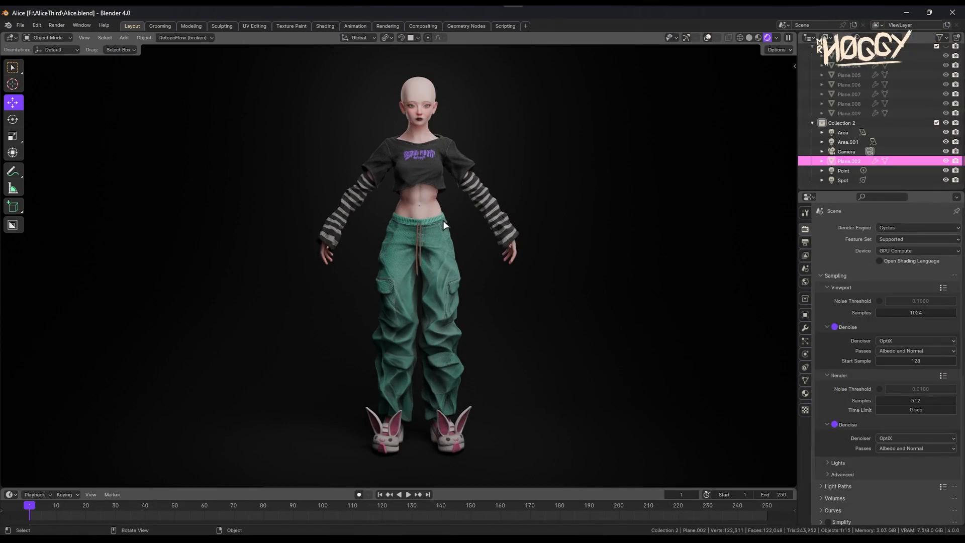
Step: Switch to Blender and examine the rendered character's textured outfit close up and at full length
scroll(442, 220, up, 4)
shift+middle_drag(436, 122, 408, 275)
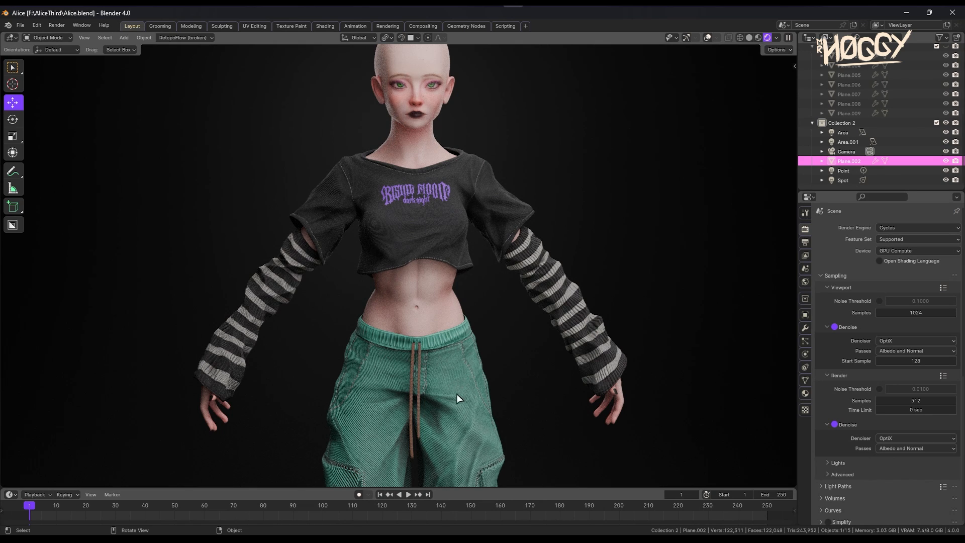
middle_drag(521, 260, 506, 277)
scroll(487, 283, down, 7)
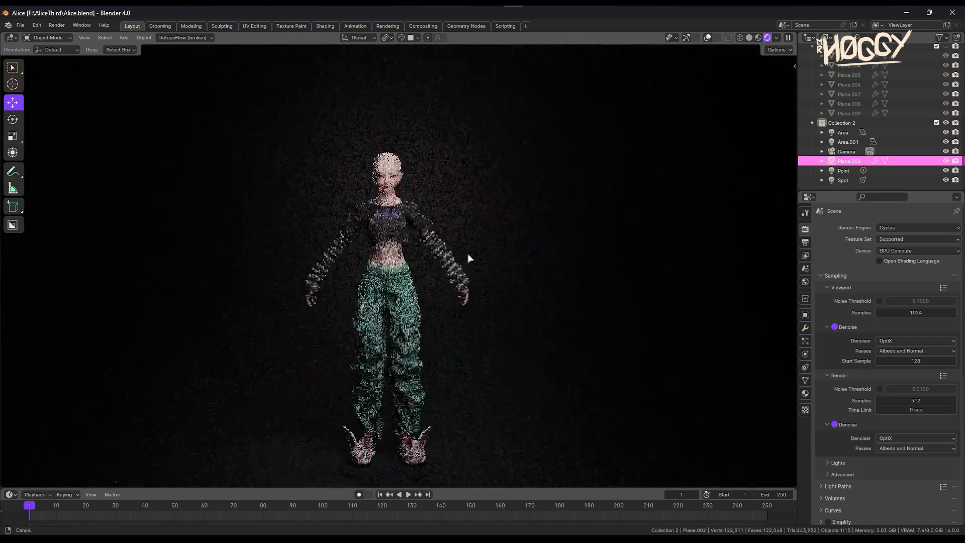
scroll(500, 253, up, 2)
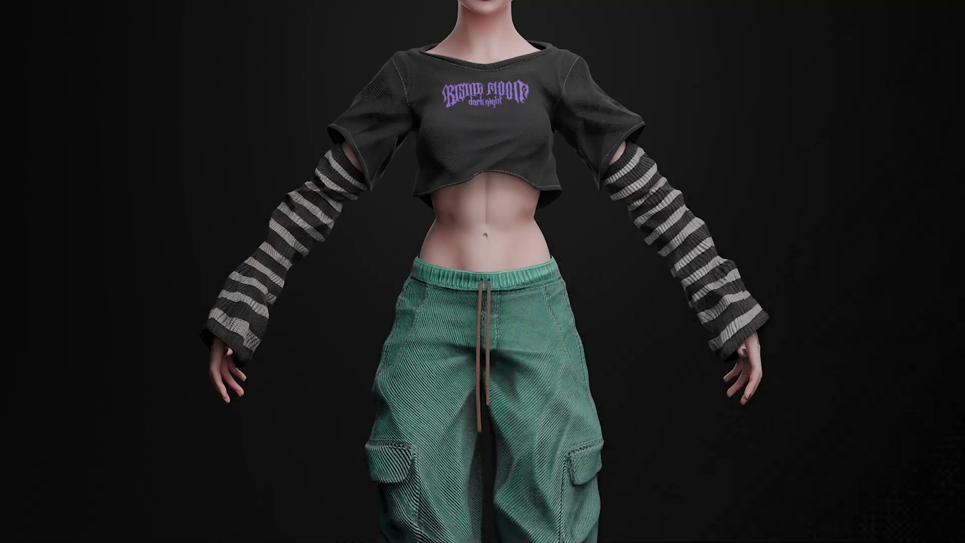